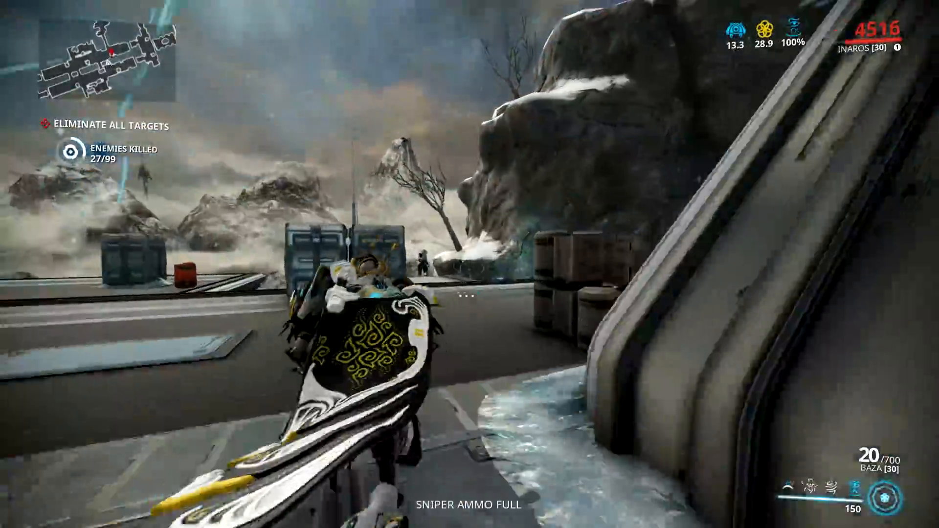
- Shoot the enemies around the outdoor crates and barrels with the Baza, reloading it between fights
{"action": "left_click", "coordinate": [470, 264]}
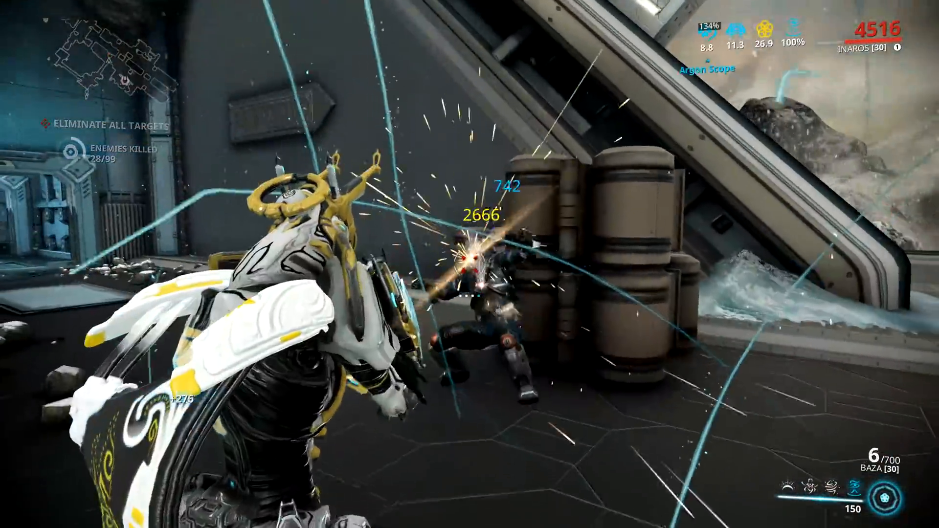
{"action": "key", "text": "r"}
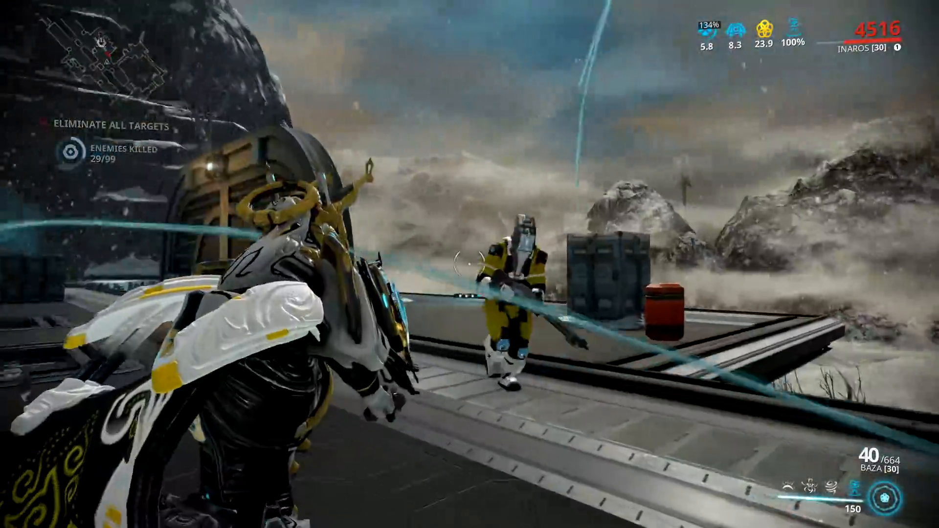
{"action": "left_click", "coordinate": [469, 264]}
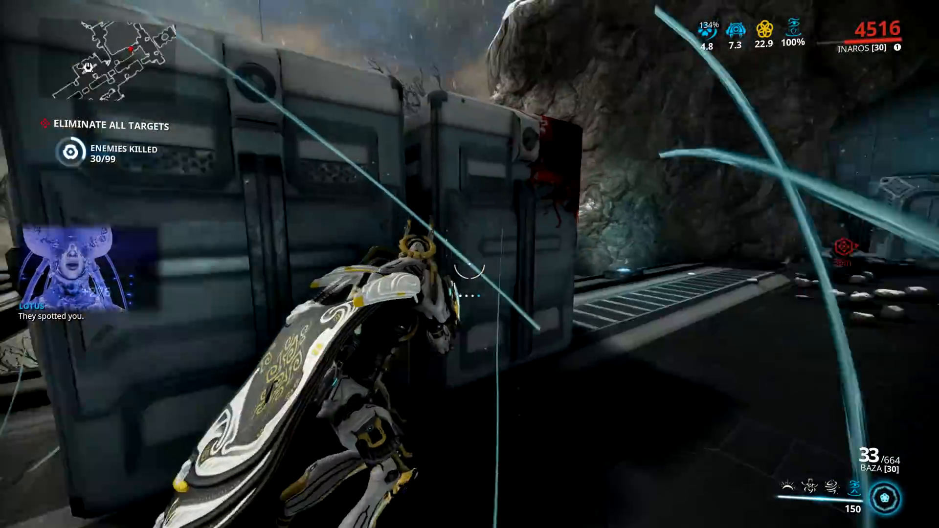
{"action": "key", "text": "r"}
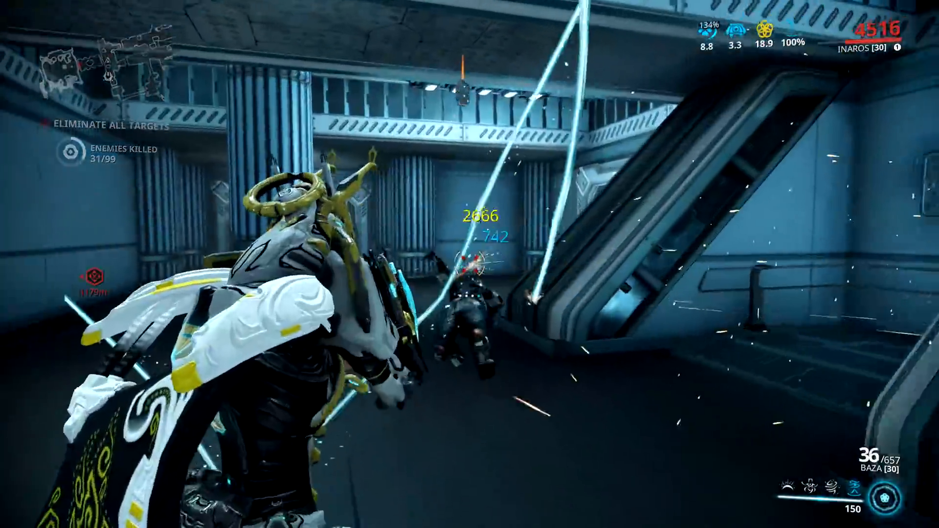
- Advance from the pillared hall across the dark rocky slope towards the red objective marker
{"action": "key", "text": "w"}
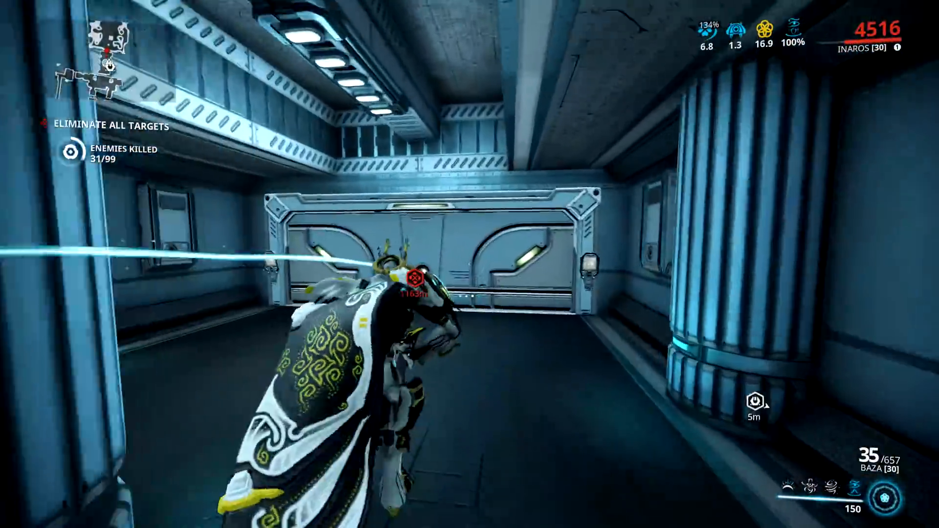
{"action": "key", "text": "space"}
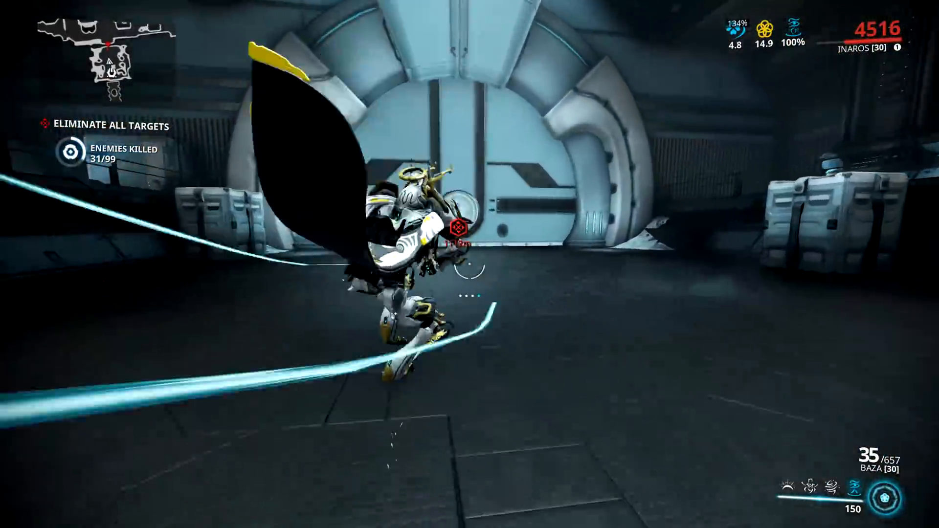
{"action": "key", "text": "w"}
{"action": "key", "text": "space"}
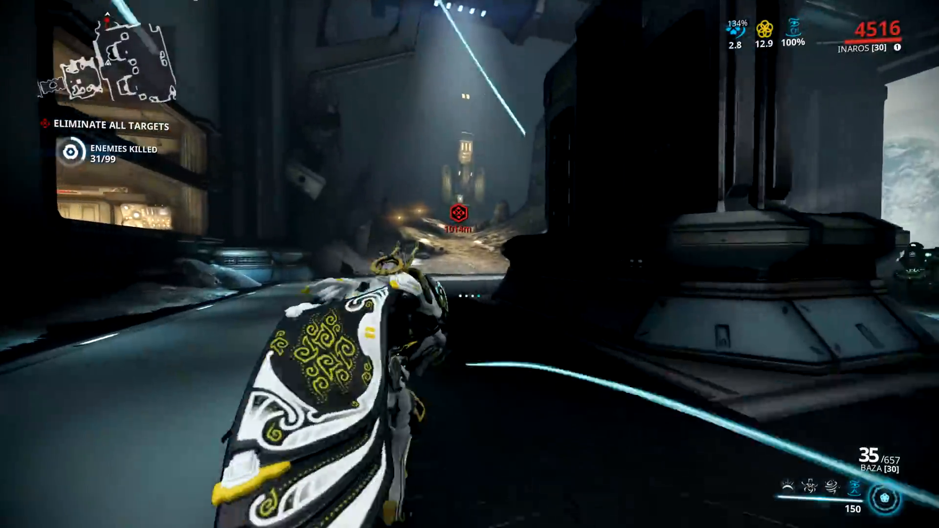
{"action": "key", "text": "w"}
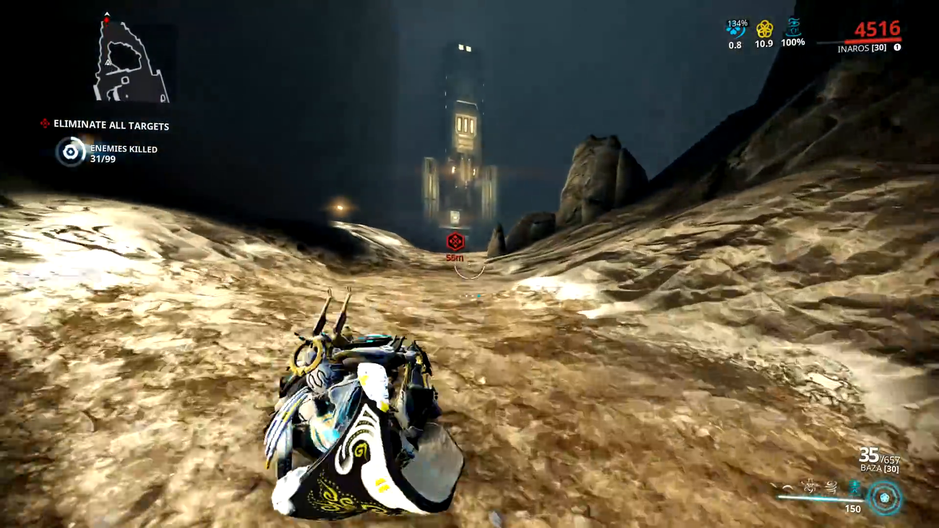
{"action": "key", "text": "space"}
{"action": "key", "text": "w"}
- Shoot the crewman at the doorway and attack the MOAs in the dark corridor beyond it
{"action": "left_click", "coordinate": [469, 265]}
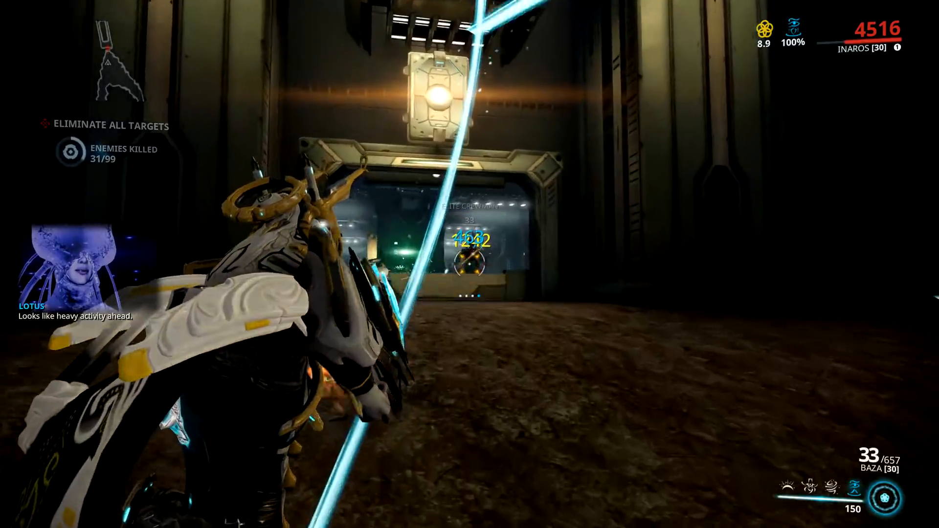
{"action": "key", "text": "w"}
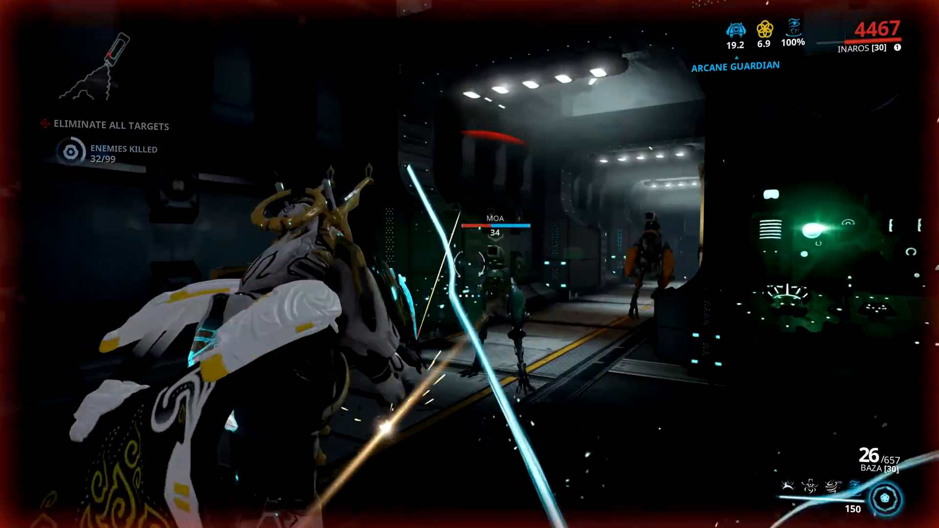
{"action": "left_click", "coordinate": [470, 264]}
{"action": "key", "text": "w"}
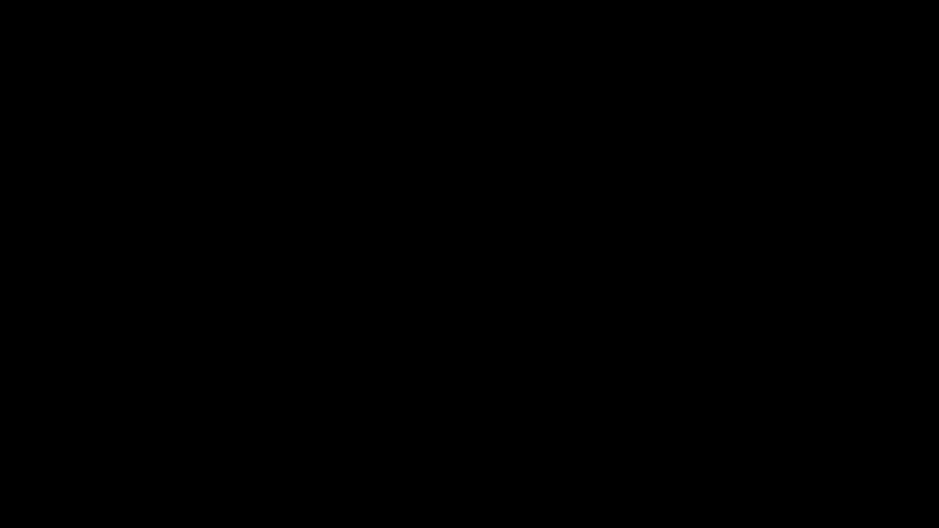
- Search the Warframe list for "inaros" and equip Inaros in place of Rhino Prime
{"action": "left_click", "coordinate": [104, 141]}
{"action": "type", "text": "inaros"}
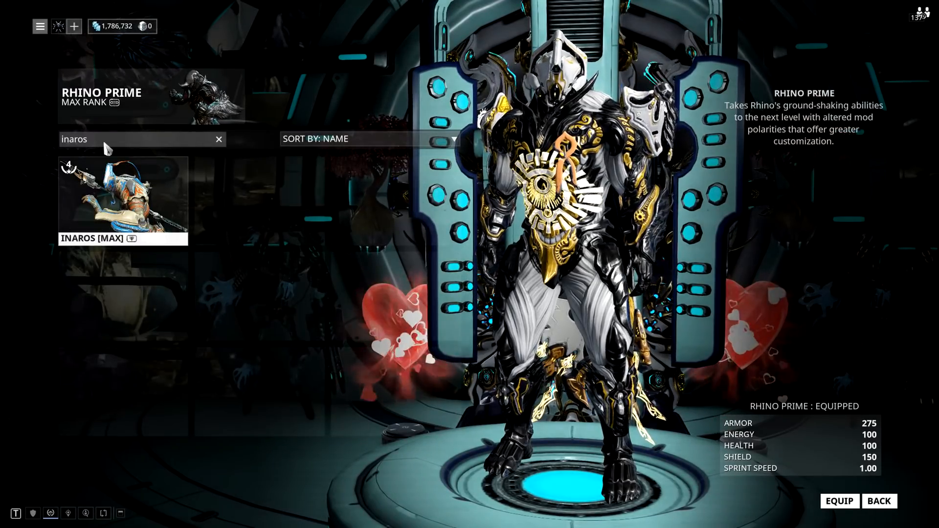
{"action": "left_click", "coordinate": [122, 196]}
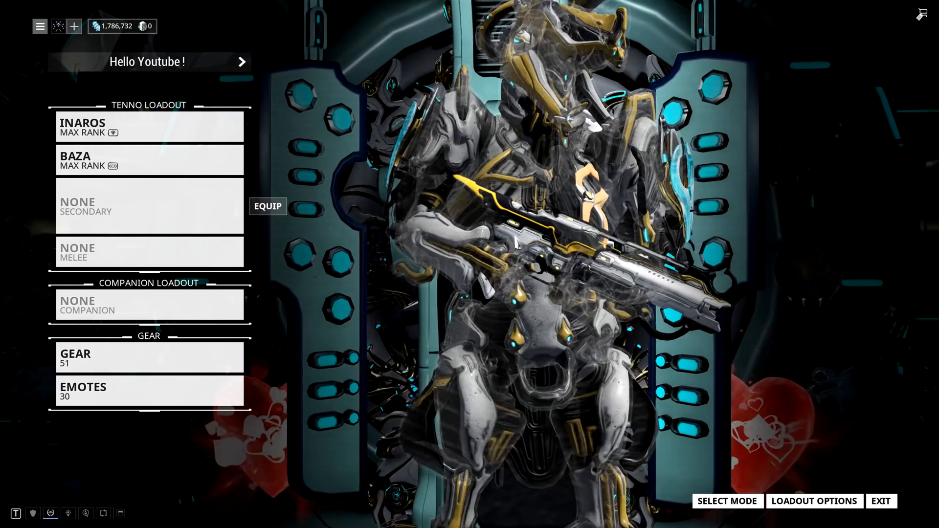
- Open the appearance customization of Inaros and bring up the Captura scene selection
{"action": "mouse_move", "coordinate": [210, 130]}
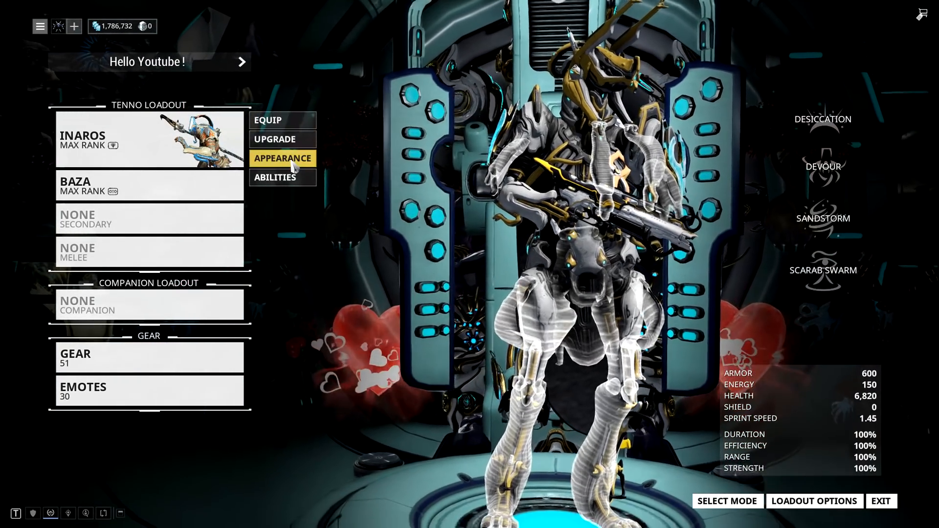
{"action": "left_click", "coordinate": [292, 164]}
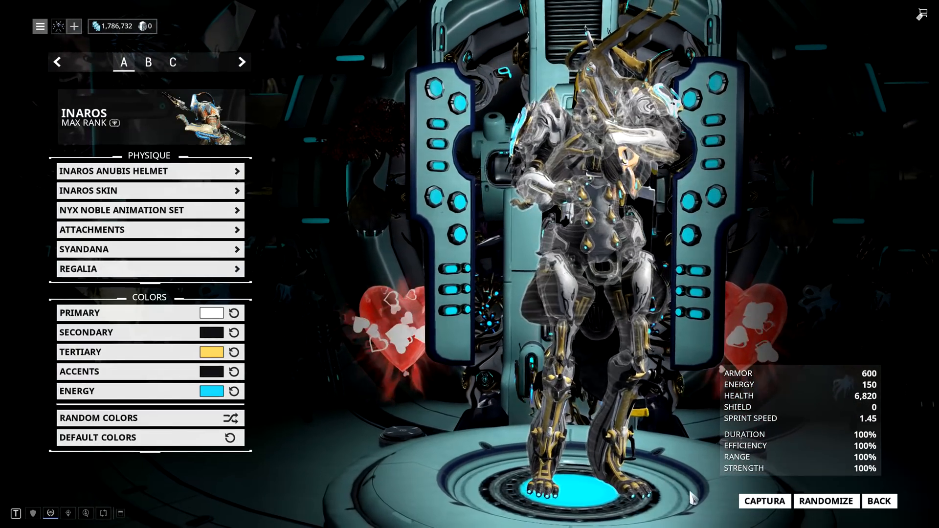
{"action": "left_click", "coordinate": [765, 501]}
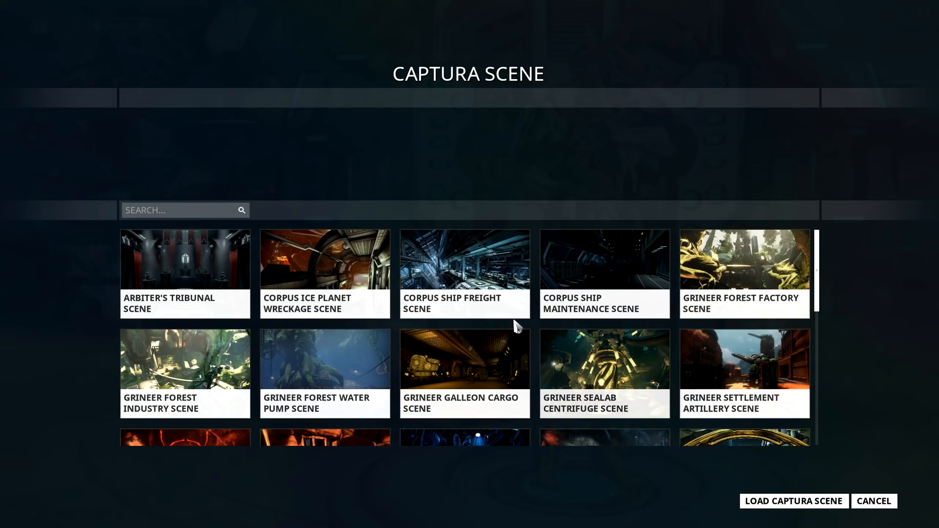
- Browse the available Captura scenes and load the Lua Balcony Scene
{"action": "scroll", "coordinate": [538, 318], "scroll_direction": "down", "scroll_amount": 2}
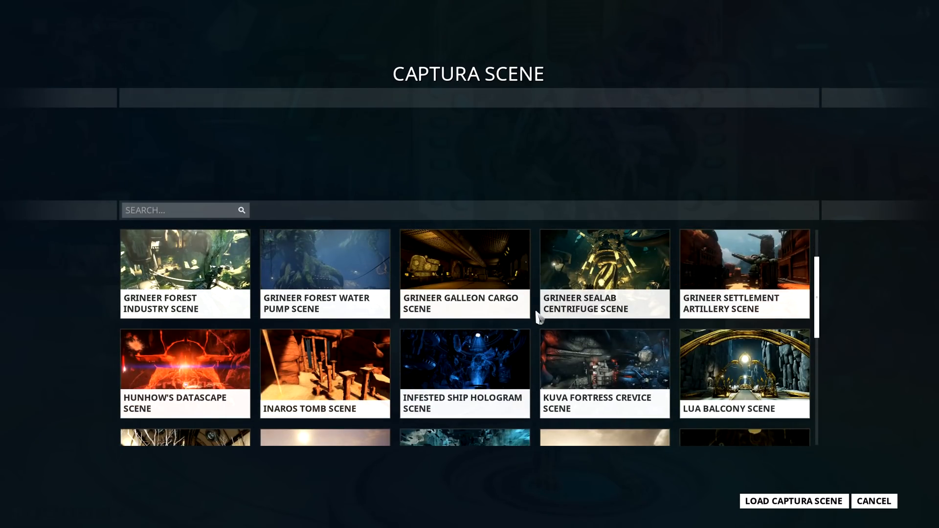
{"action": "scroll", "coordinate": [539, 317], "scroll_direction": "down", "scroll_amount": 2}
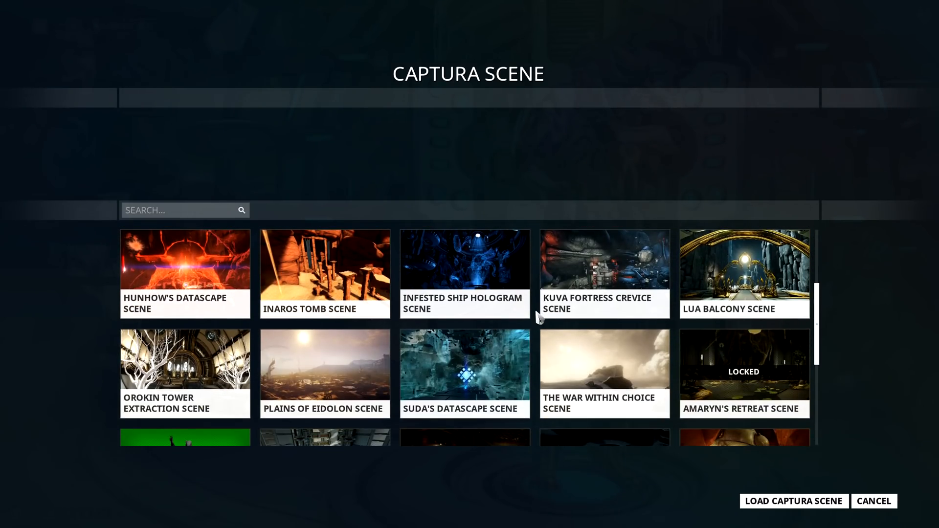
{"action": "scroll", "coordinate": [538, 317], "scroll_direction": "down", "scroll_amount": 2}
{"action": "scroll", "coordinate": [538, 317], "scroll_direction": "up", "scroll_amount": 2}
{"action": "scroll", "coordinate": [538, 317], "scroll_direction": "up", "scroll_amount": 2}
{"action": "scroll", "coordinate": [539, 317], "scroll_direction": "up", "scroll_amount": 2}
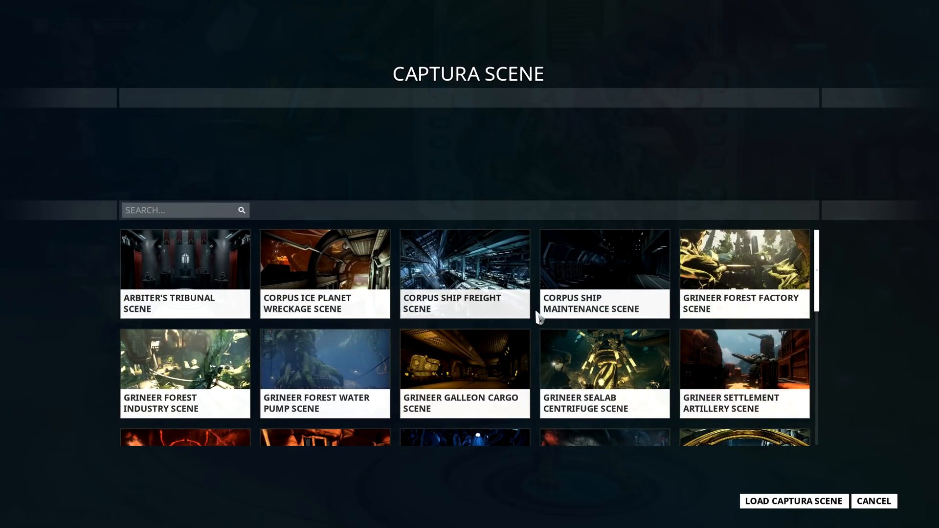
{"action": "scroll", "coordinate": [538, 317], "scroll_direction": "down", "scroll_amount": 2}
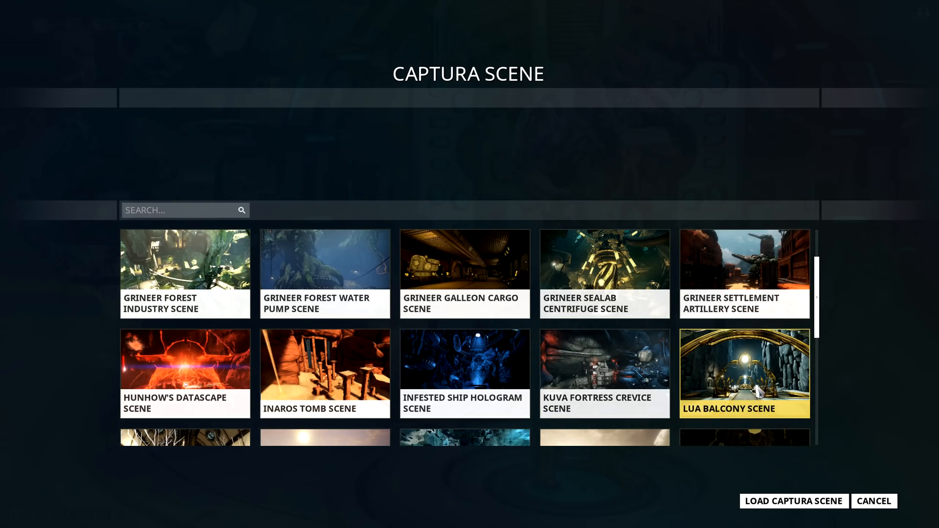
{"action": "double_click", "coordinate": [757, 390]}
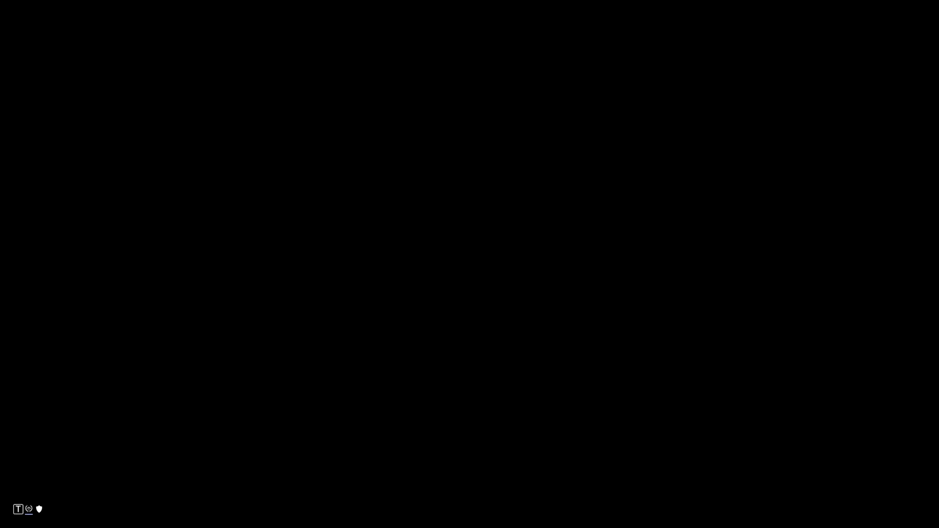
- Review the display options down through the graphics quality settings, and return to the Captura scene
{"action": "key", "text": "Escape"}
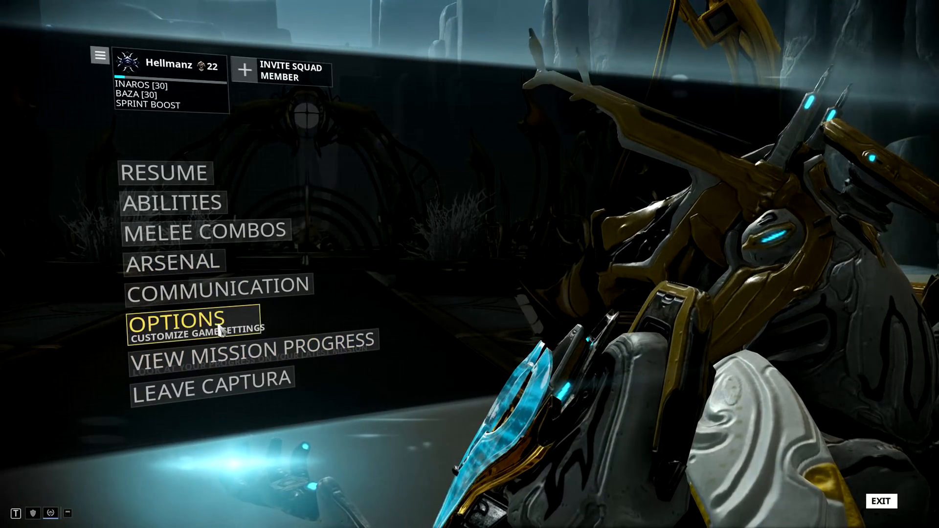
{"action": "left_click", "coordinate": [225, 378]}
{"action": "left_click", "coordinate": [601, 96]}
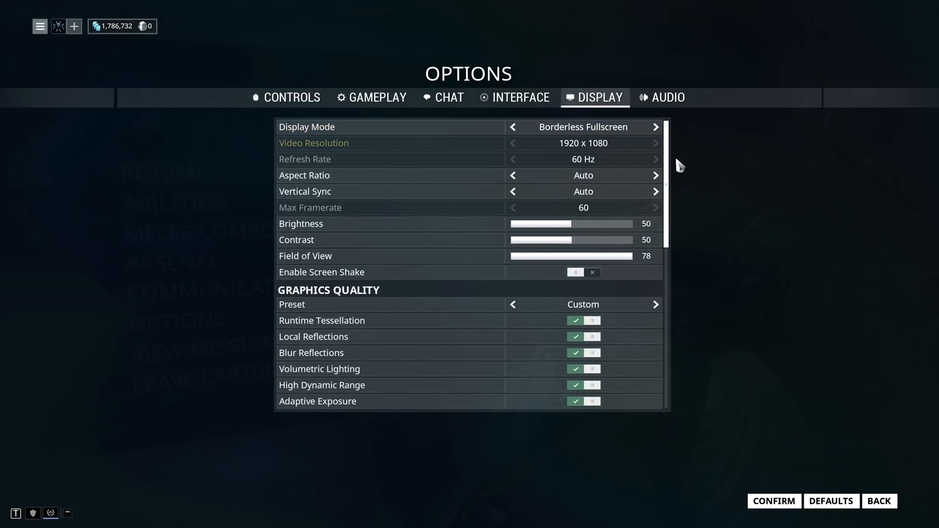
{"action": "left_click_drag", "start_coordinate": [669, 168], "coordinate": [671, 347]}
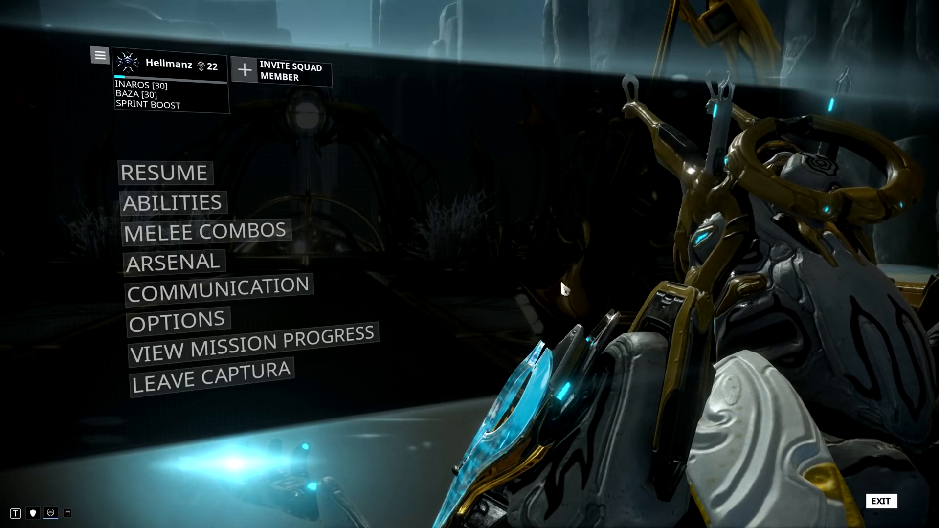
{"action": "key", "text": "Escape"}
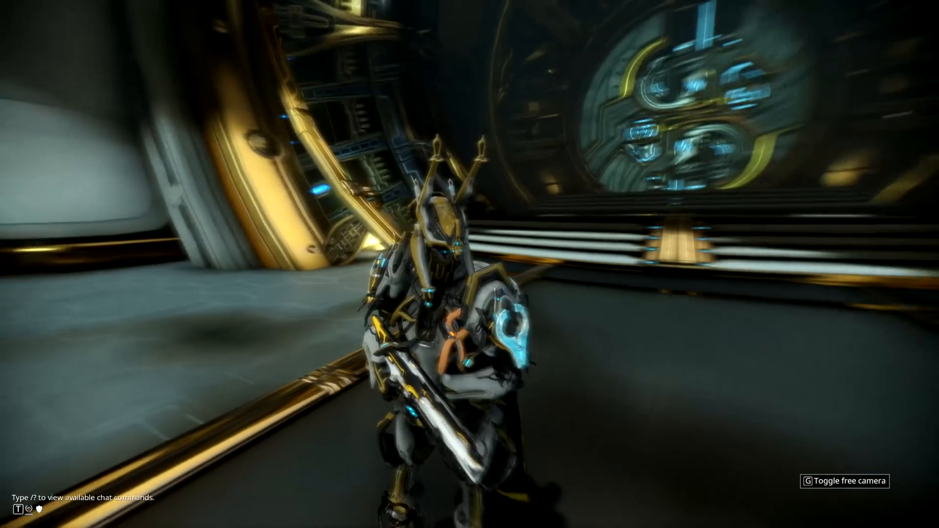
- Spawn three Corrupted Butchers from the free camera settings and return to controlling Inaros
{"action": "key", "text": "q"}
{"action": "key", "text": "e"}
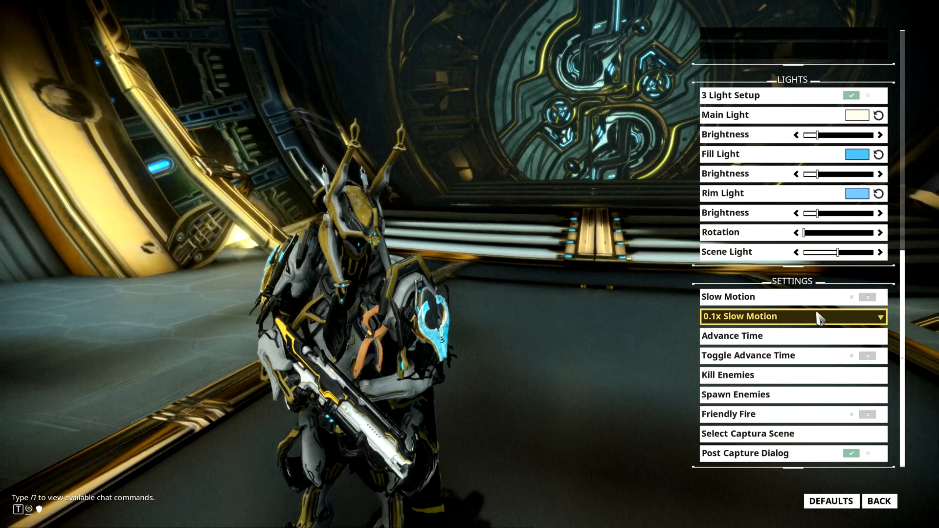
{"action": "left_click", "coordinate": [806, 395]}
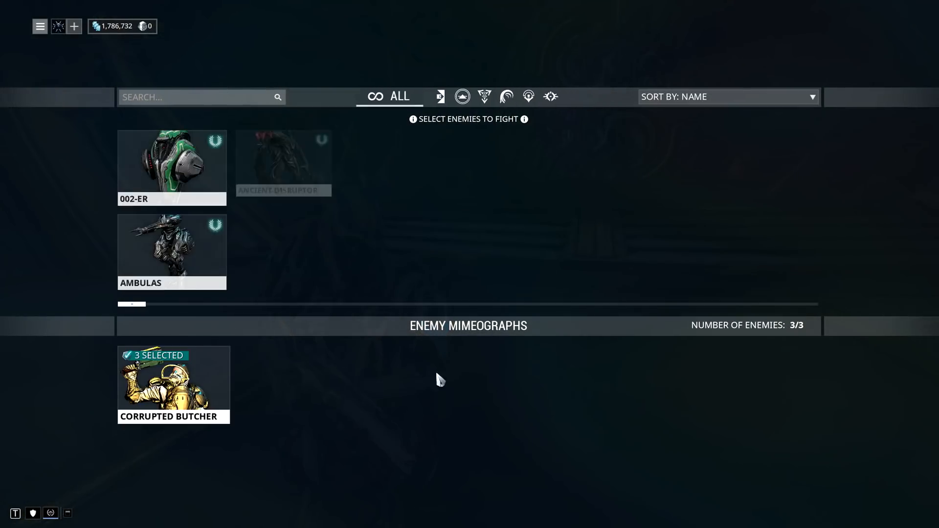
{"action": "left_click", "coordinate": [661, 505]}
{"action": "key", "text": "Escape"}
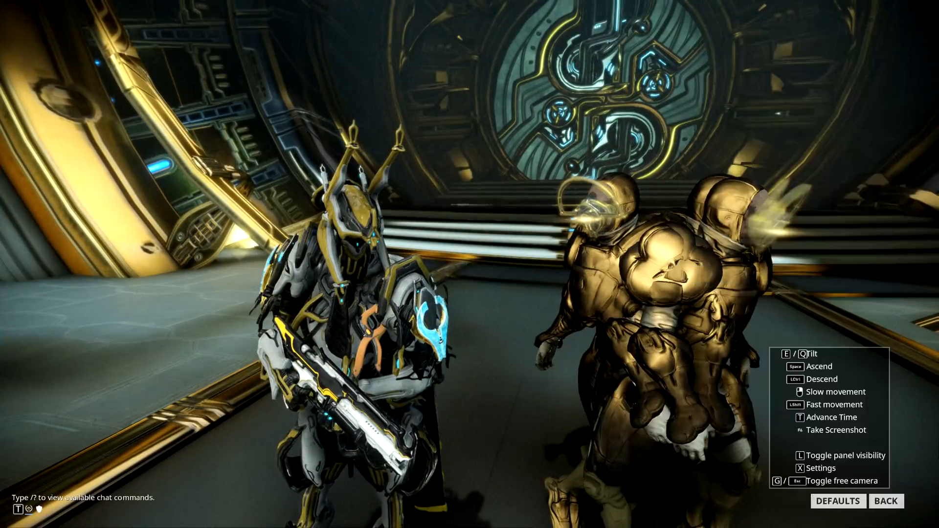
{"action": "key", "text": "g"}
- Back away from the Corrupted Butchers along the walkway and attack them between the glowing white plants
{"action": "key", "text": "s"}
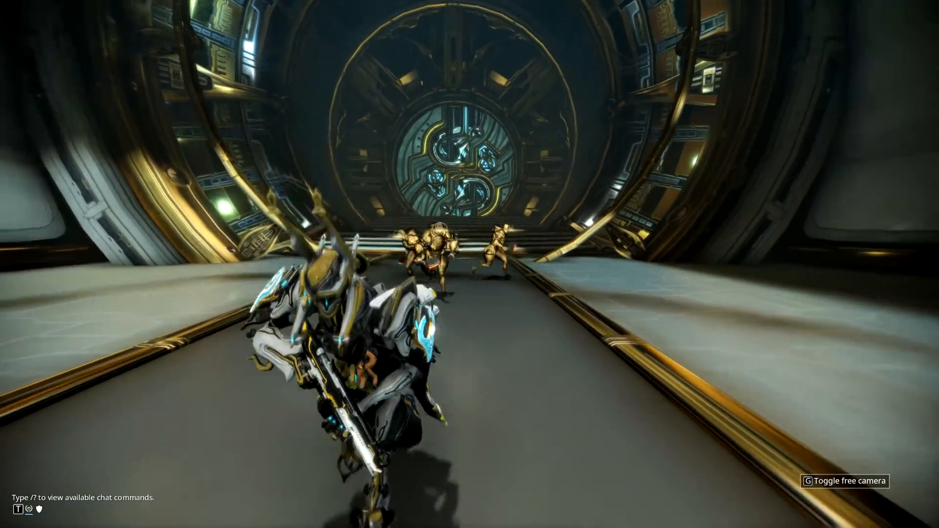
{"action": "key", "text": "s"}
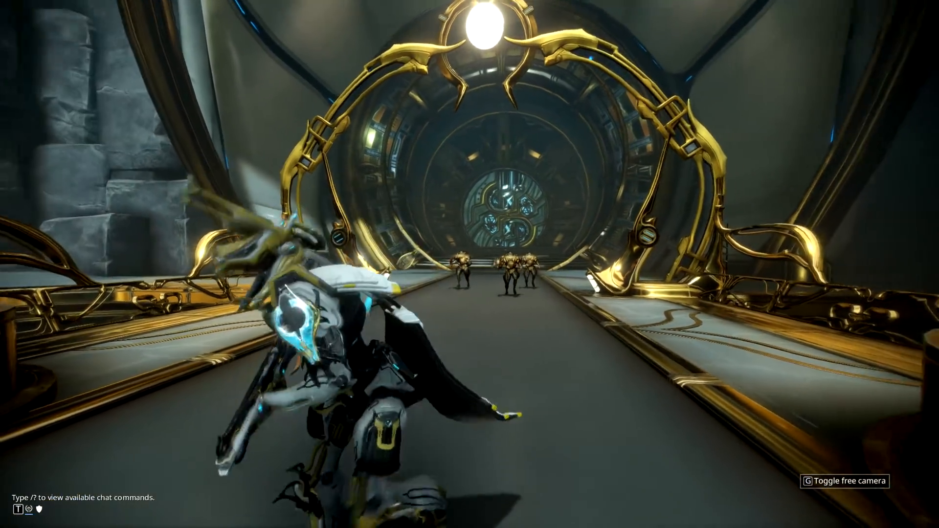
{"action": "key", "text": "w"}
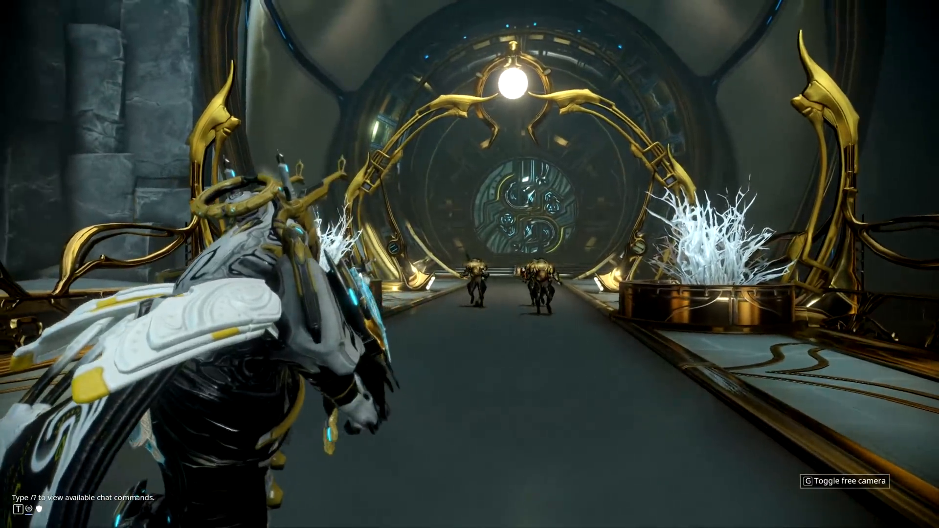
{"action": "key", "text": "w"}
{"action": "key", "text": "e"}
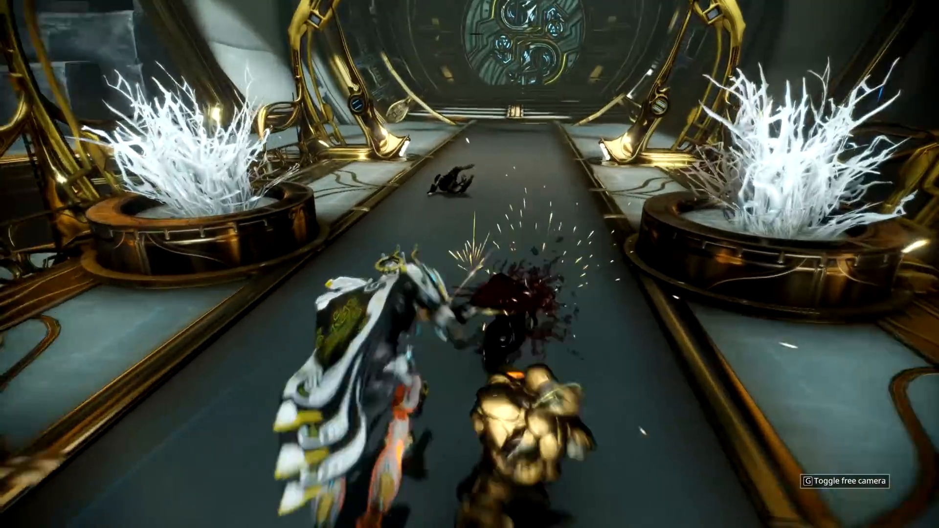
{"action": "key", "text": "g"}
- Spawn the selected Corrupted Butchers again from the free camera settings and retreat along the walkway
{"action": "key", "text": "g"}
{"action": "key", "text": "s"}
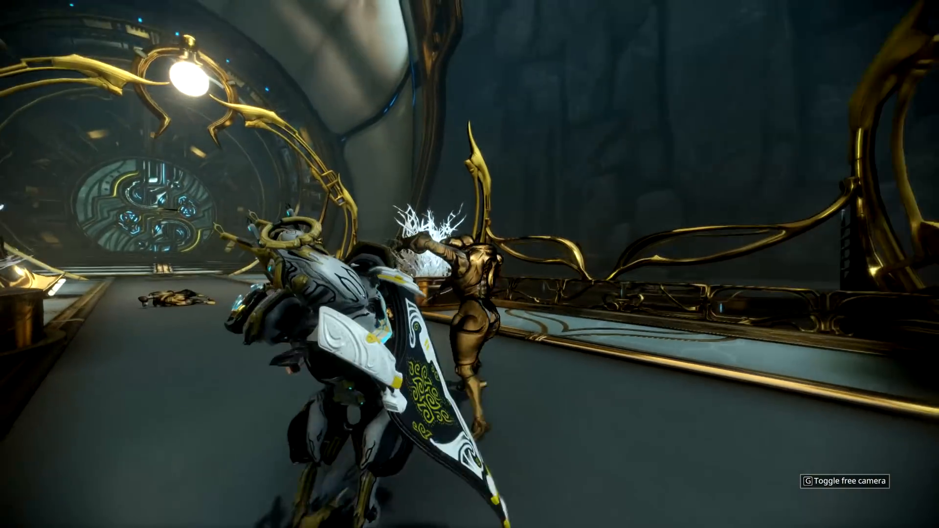
{"action": "key", "text": "e"}
{"action": "key", "text": "g"}
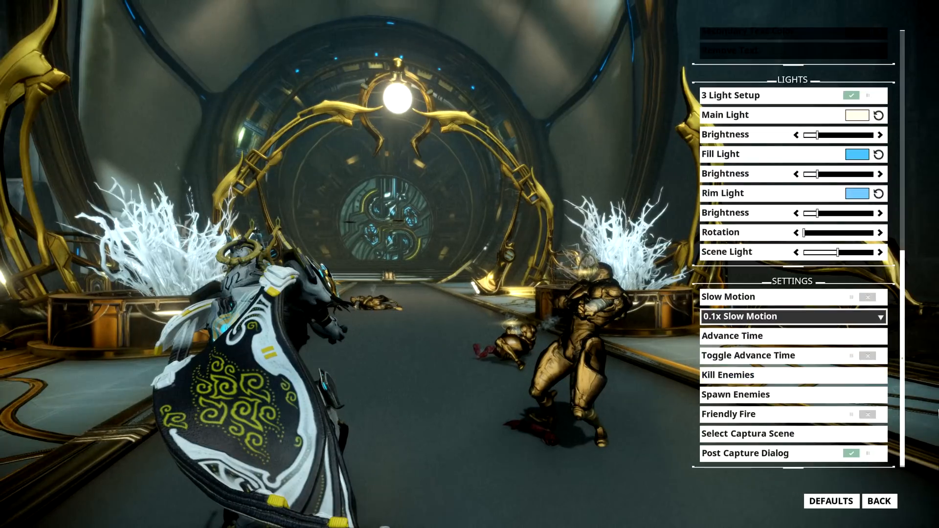
{"action": "left_click", "coordinate": [799, 401]}
{"action": "left_click", "coordinate": [663, 502]}
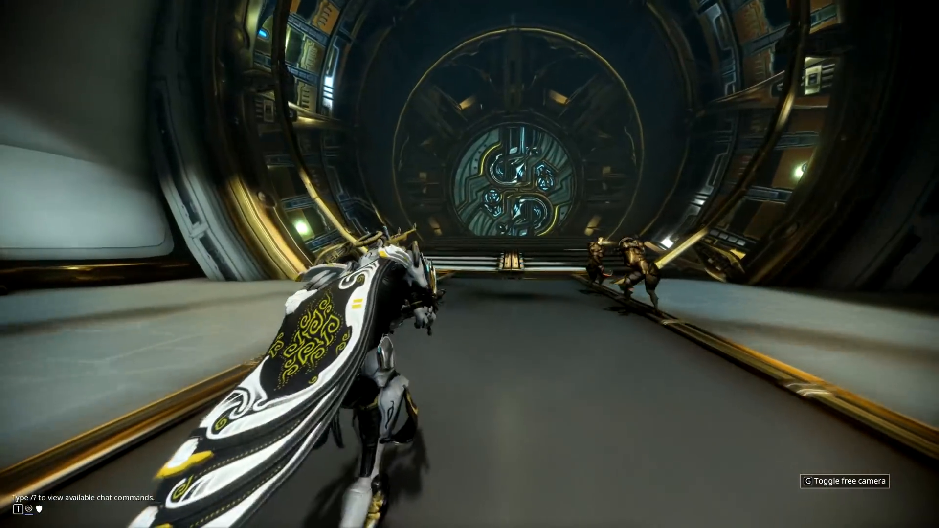
{"action": "key", "text": "s"}
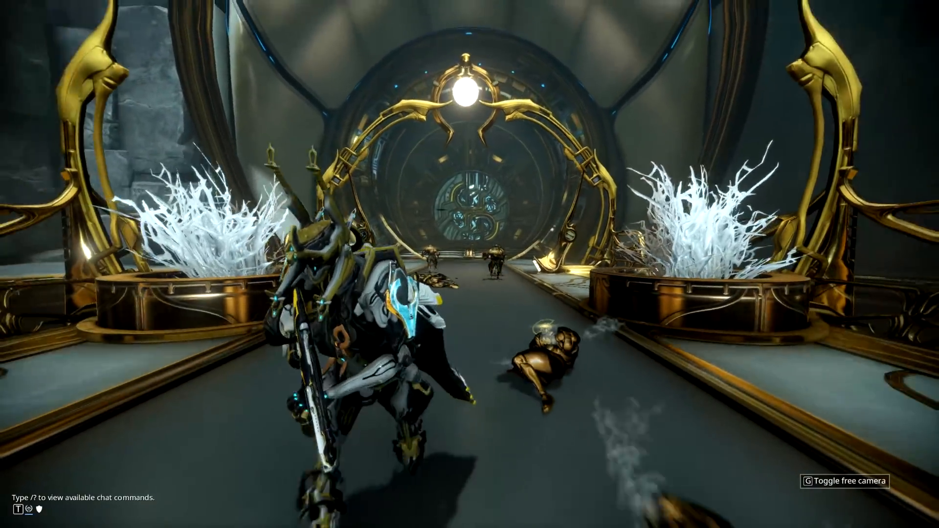
- Attack the Corrupted Butchers, inspect the frozen fight from the doorway side with the free camera, and return to controlling Inaros
{"action": "key", "text": "e"}
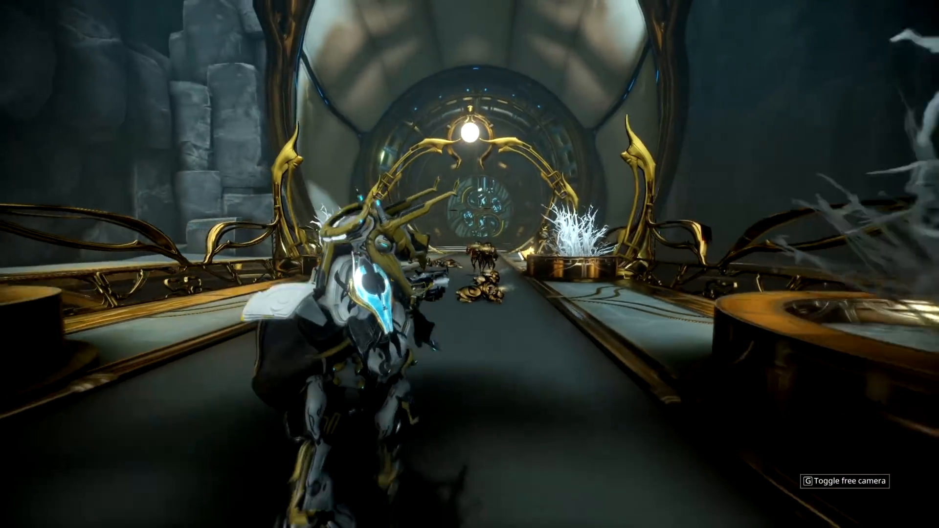
{"action": "key", "text": "g"}
{"action": "key", "text": "d"}
{"action": "key", "text": "w"}
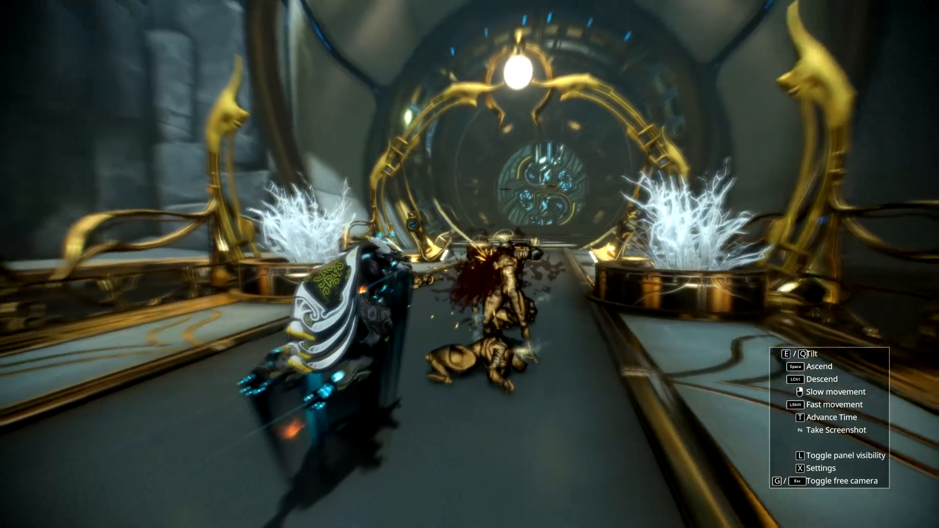
{"action": "key", "text": "d"}
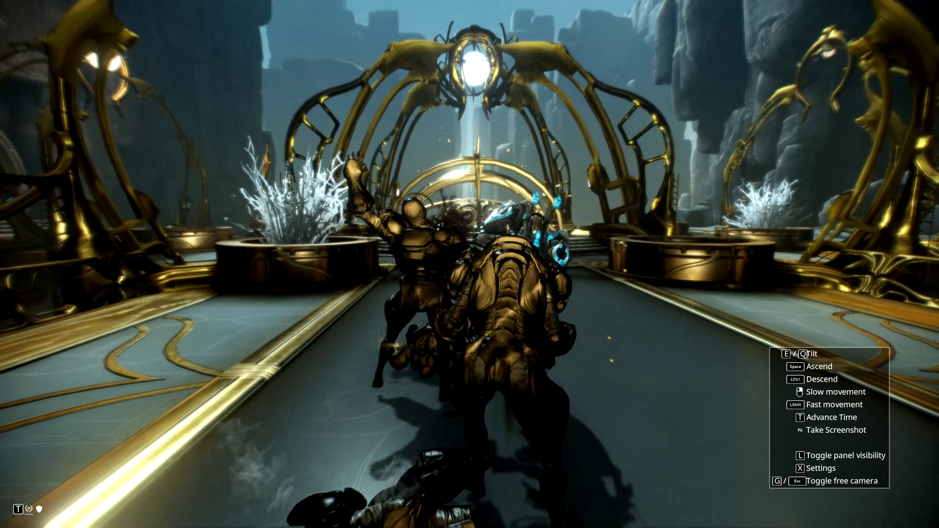
{"action": "key", "text": "t"}
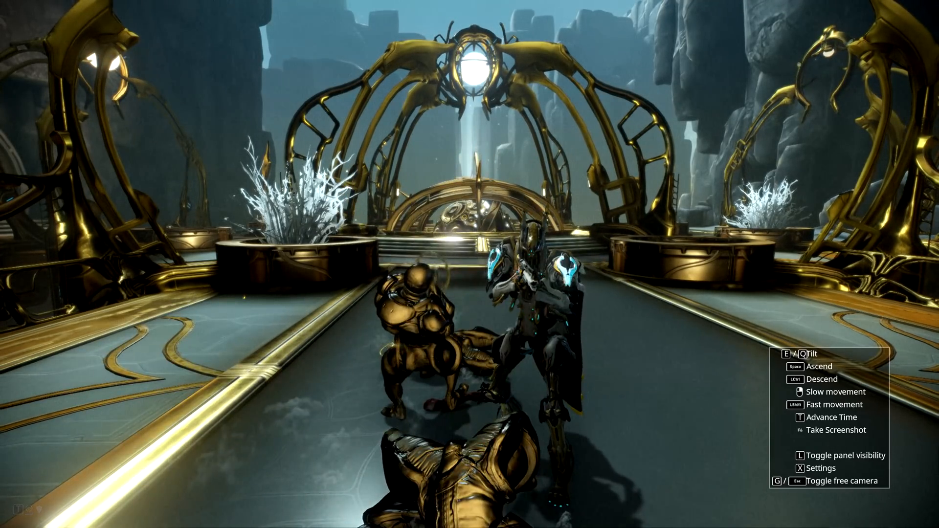
{"action": "key", "text": "g"}
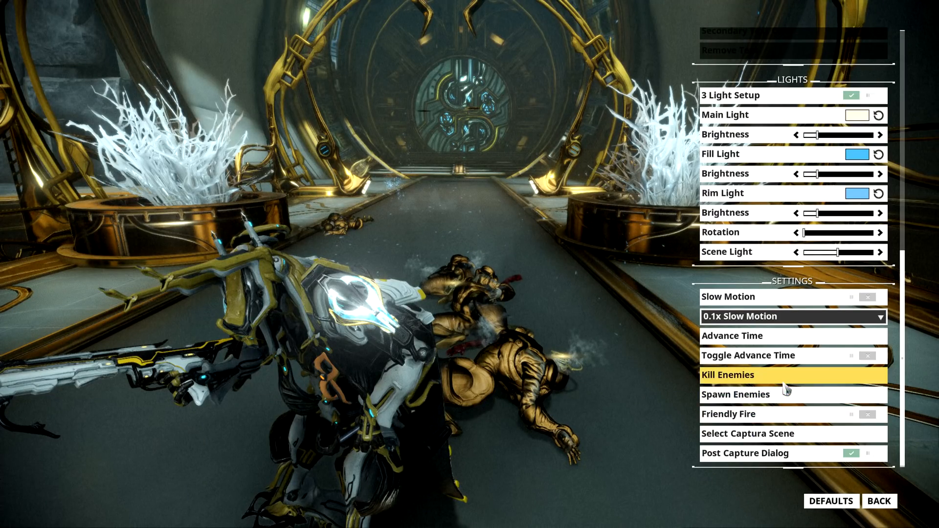
- Spawn the selected enemies again from the free camera settings and run Inaros up the walkway to meet them at the round door
{"action": "left_click", "coordinate": [781, 396]}
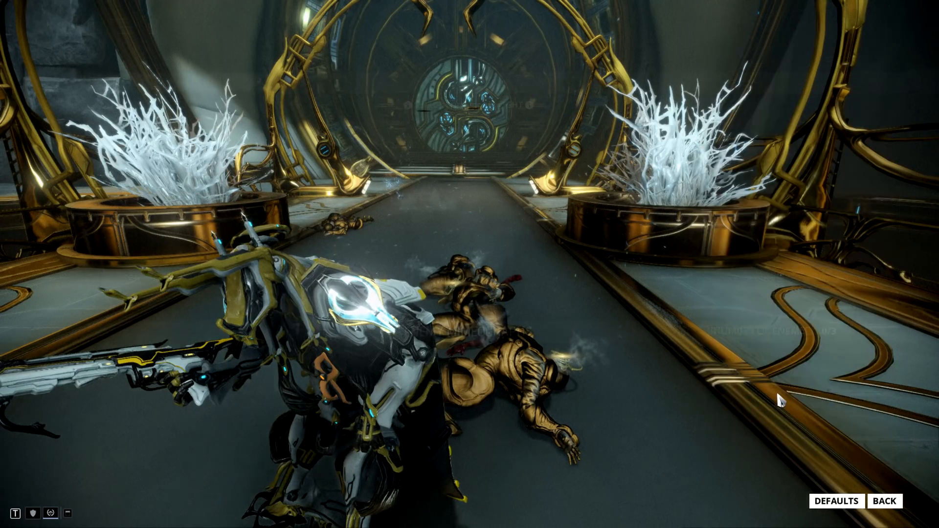
{"action": "left_click", "coordinate": [678, 502]}
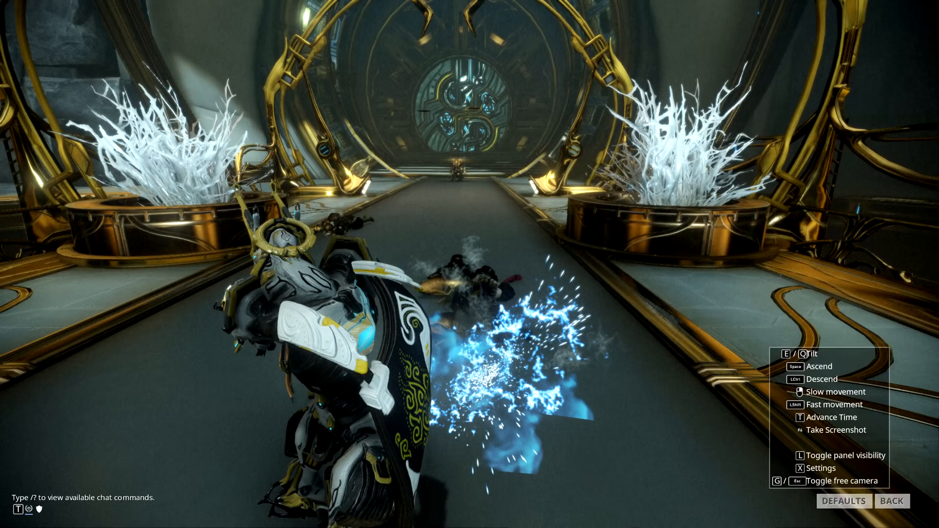
{"action": "key", "text": "w"}
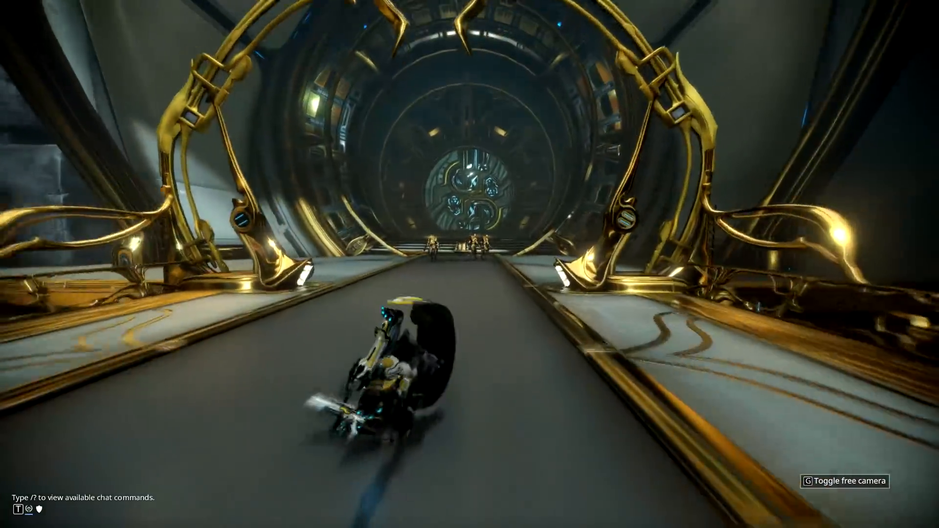
{"action": "key", "text": "d"}
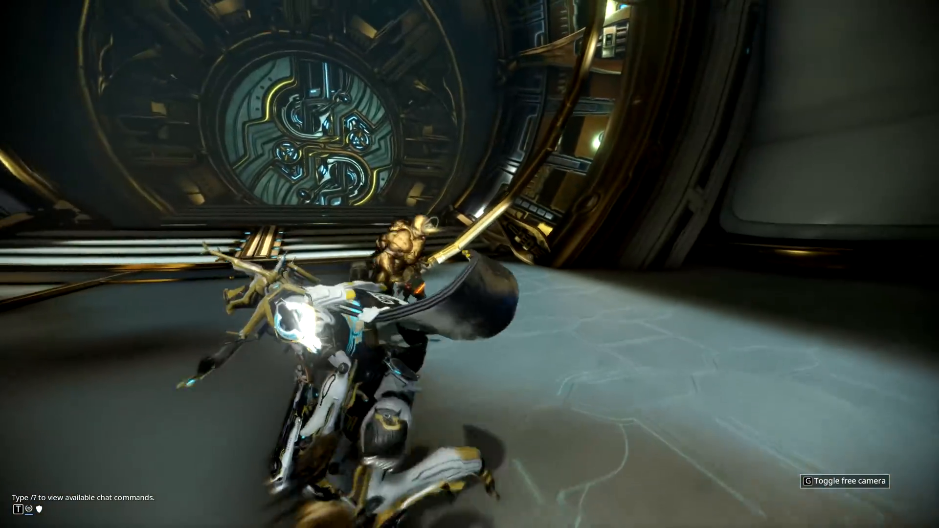
- Lure the Corrupted Butchers back between the glowing white plants and freeze Inaros's attack mid-strike with the free camera
{"action": "key", "text": "s"}
{"action": "key", "text": "s"}
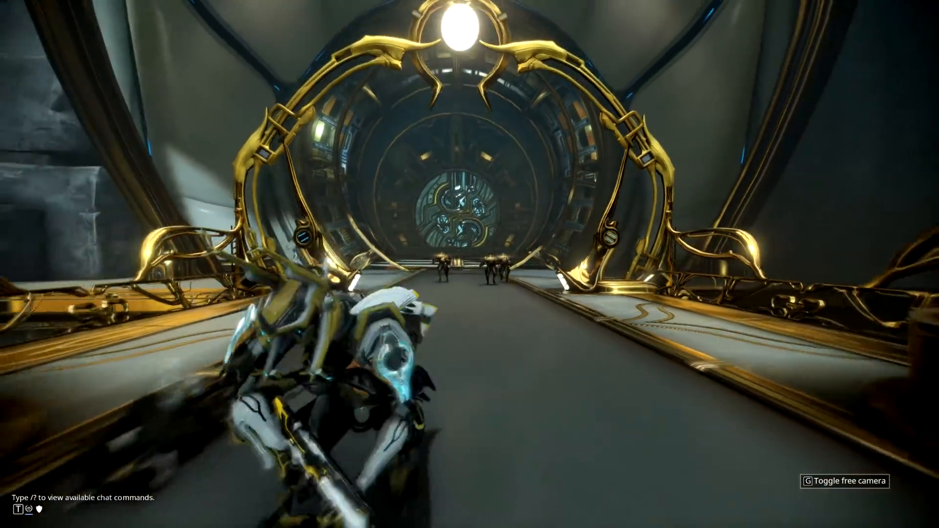
{"action": "key", "text": "s"}
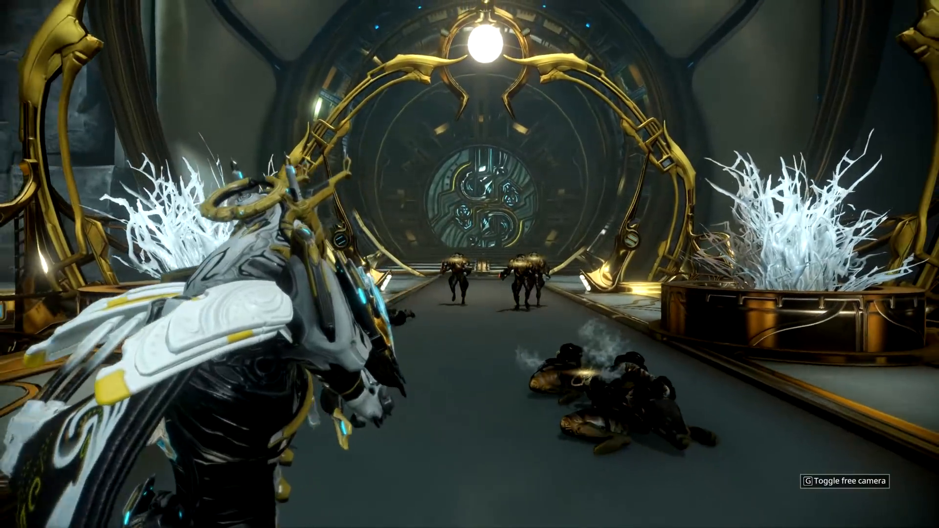
{"action": "key", "text": "w"}
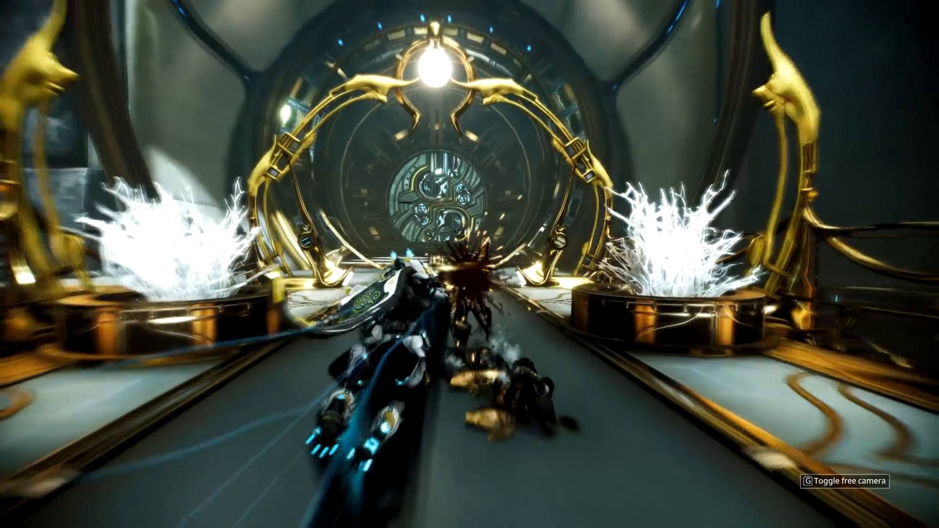
{"action": "key", "text": "g"}
- Fly the free camera past the standing Butchers to the fallen Butcher nearest the round door, facing back toward Inaros
{"action": "key", "text": "w"}
{"action": "key", "text": "d"}
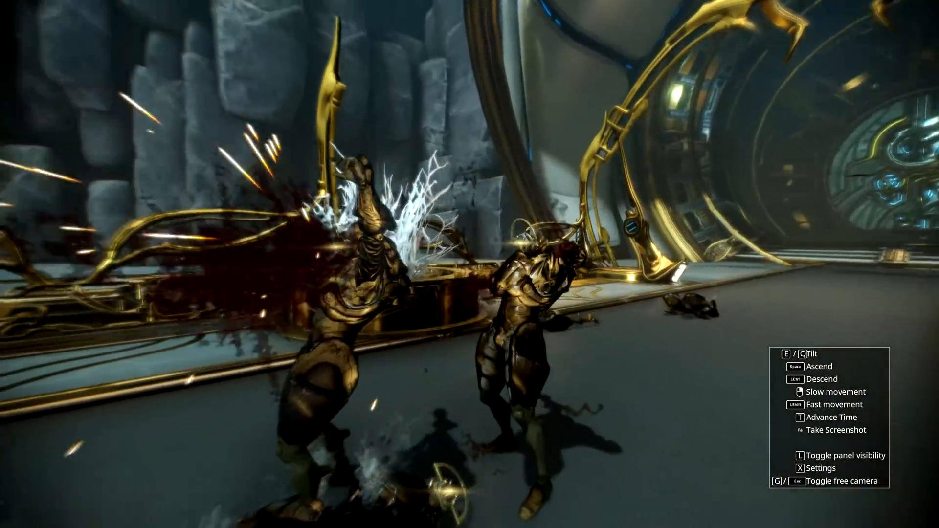
{"action": "key", "text": "s"}
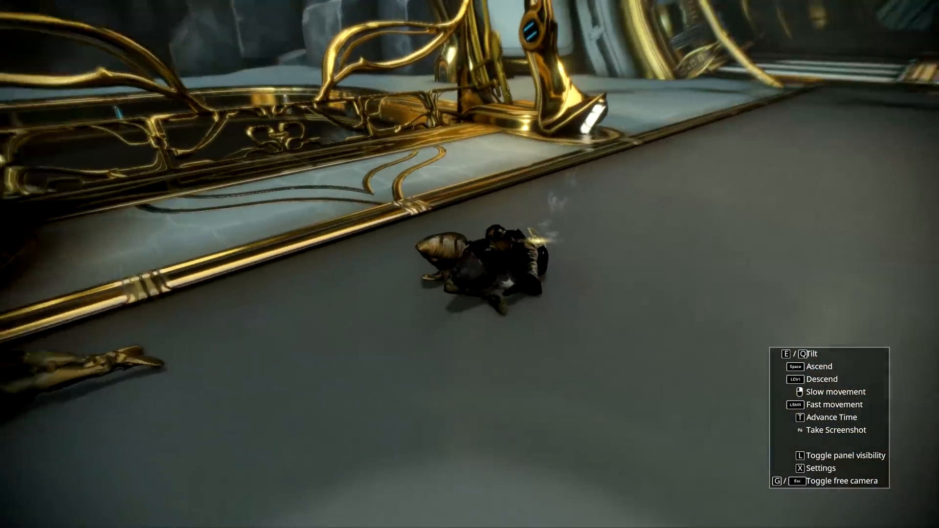
{"action": "key", "text": "d"}
{"action": "key", "text": "w"}
{"action": "key", "text": "d"}
{"action": "key", "text": "s"}
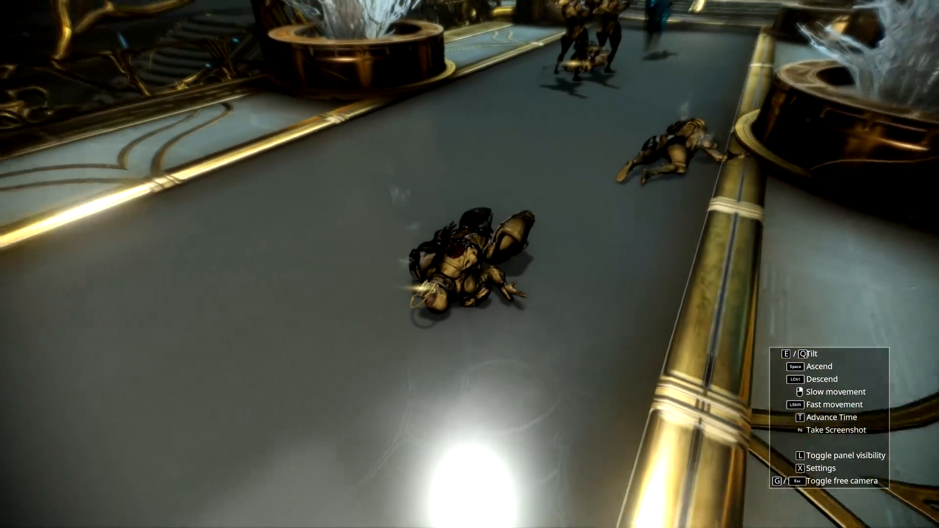
- Lower the free camera to a close view of the fallen Butcher, with the frozen fight in the background
{"action": "key", "text": "a"}
{"action": "key", "text": "w"}
{"action": "key", "text": "a"}
{"action": "key", "text": "ctrl"}
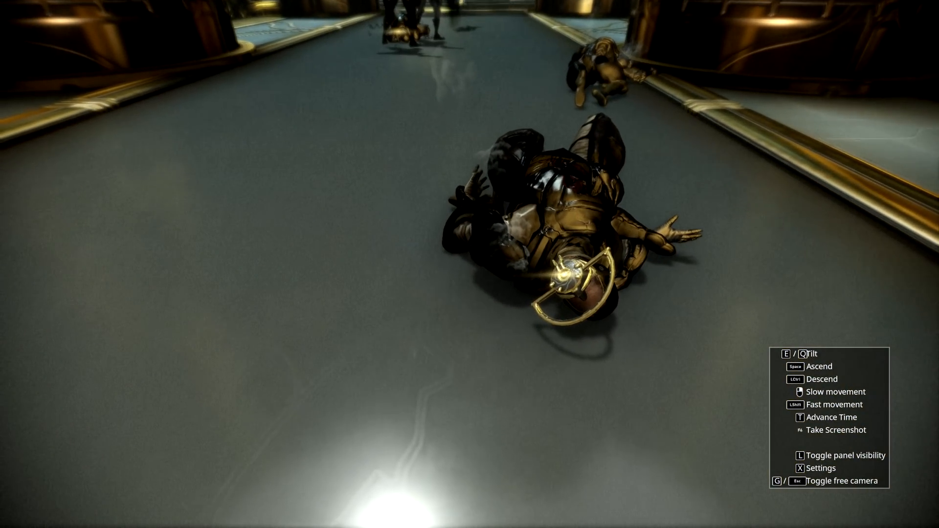
{"action": "key", "text": "w"}
{"action": "key", "text": "ctrl"}
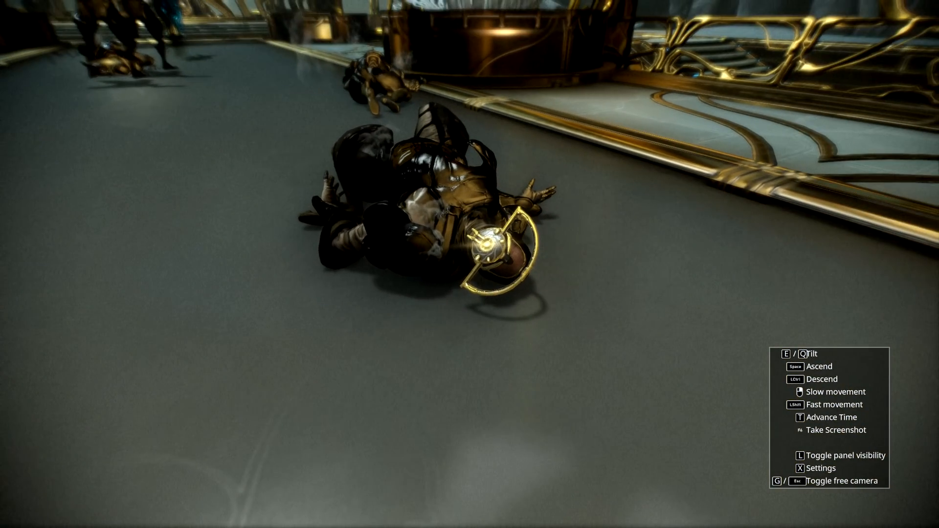
{"action": "key", "text": "s"}
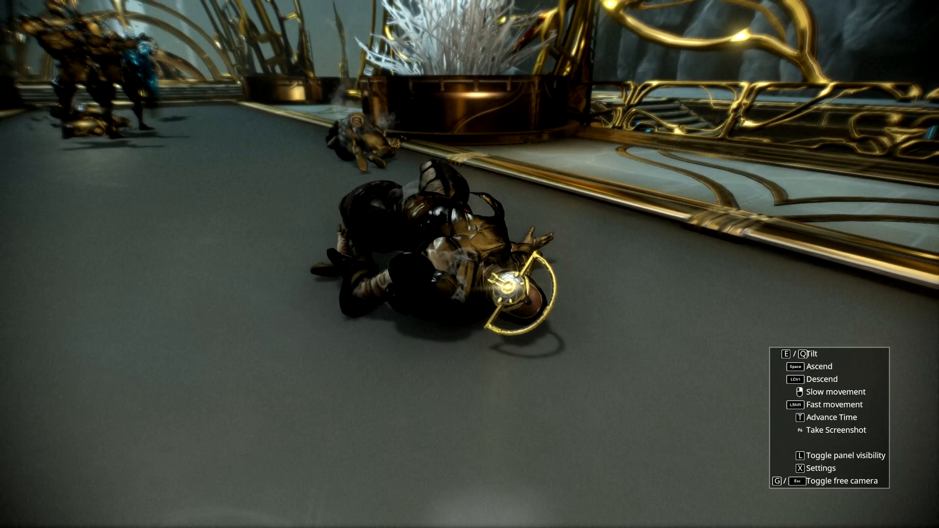
- Open the advanced camera controls and add camera 1 at the close view of the fallen Butcher
{"action": "key", "text": "x"}
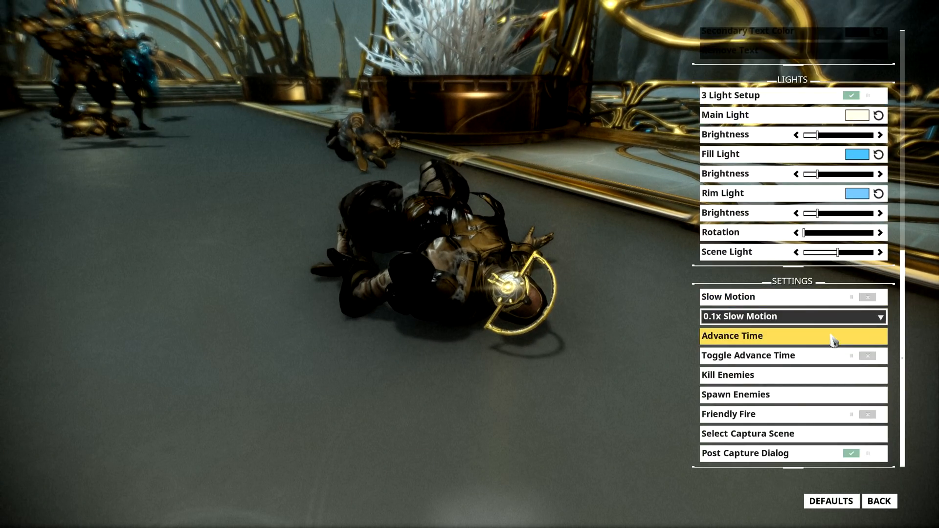
{"action": "scroll", "coordinate": [835, 341], "scroll_direction": "up", "scroll_amount": 10}
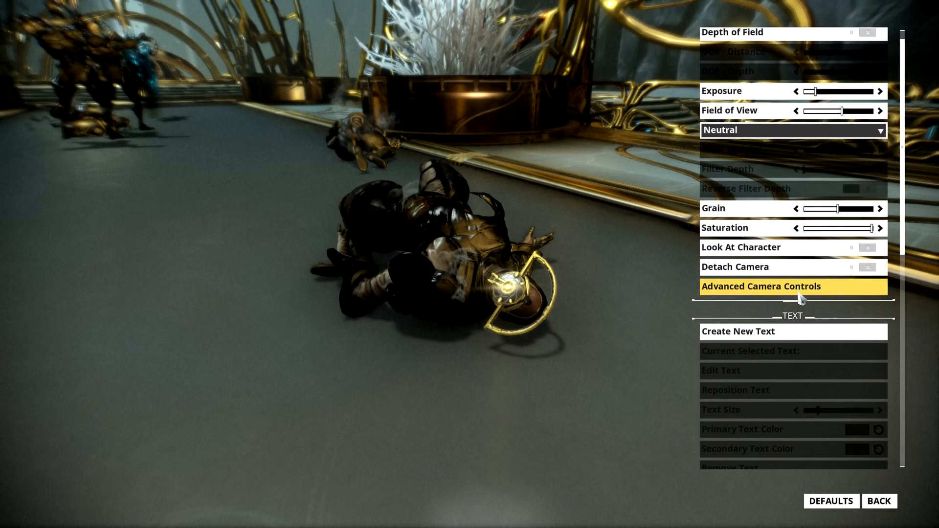
{"action": "left_click", "coordinate": [802, 288]}
{"action": "left_click", "coordinate": [108, 444]}
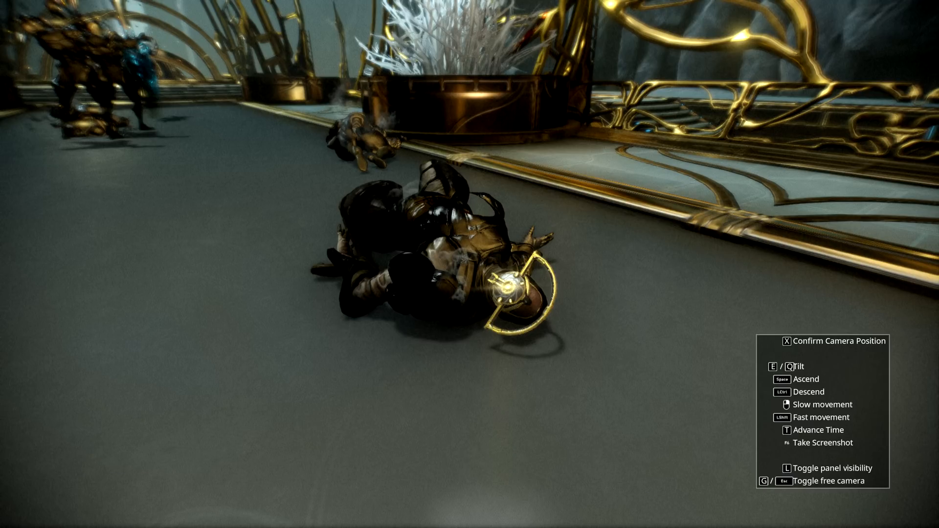
{"action": "key", "text": "x"}
- Add camera 2 near the fallen Butcher beside the planter and camera 3 close to the two standing Butchers
{"action": "left_click", "coordinate": [176, 444]}
{"action": "key", "text": "w"}
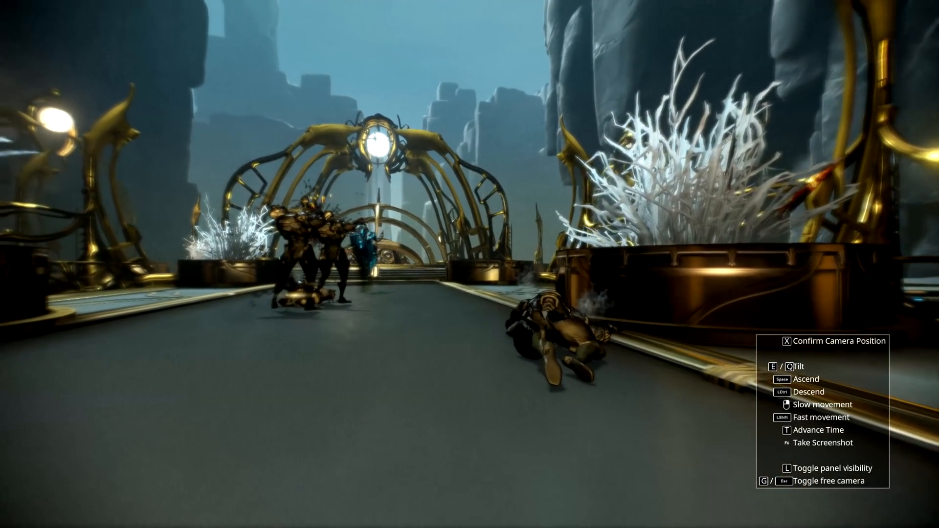
{"action": "key", "text": "x"}
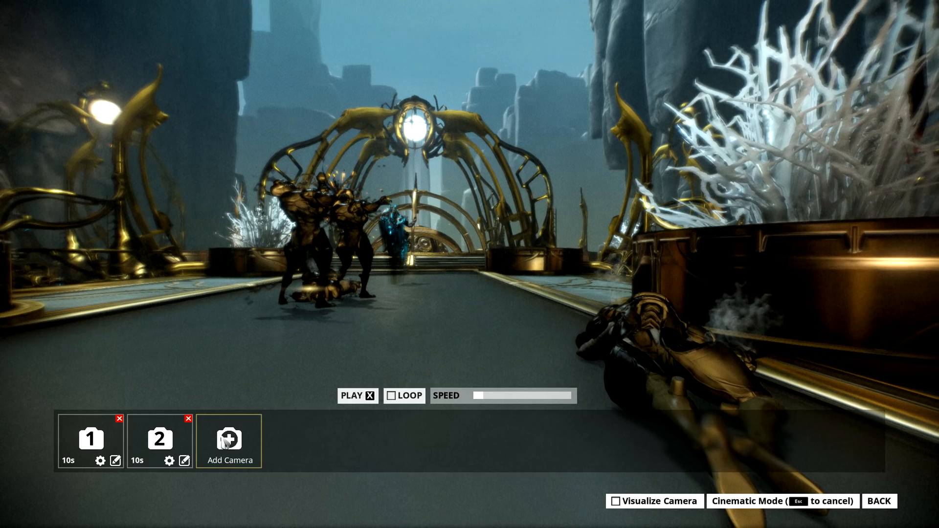
{"action": "left_click", "coordinate": [224, 442]}
{"action": "key", "text": "w"}
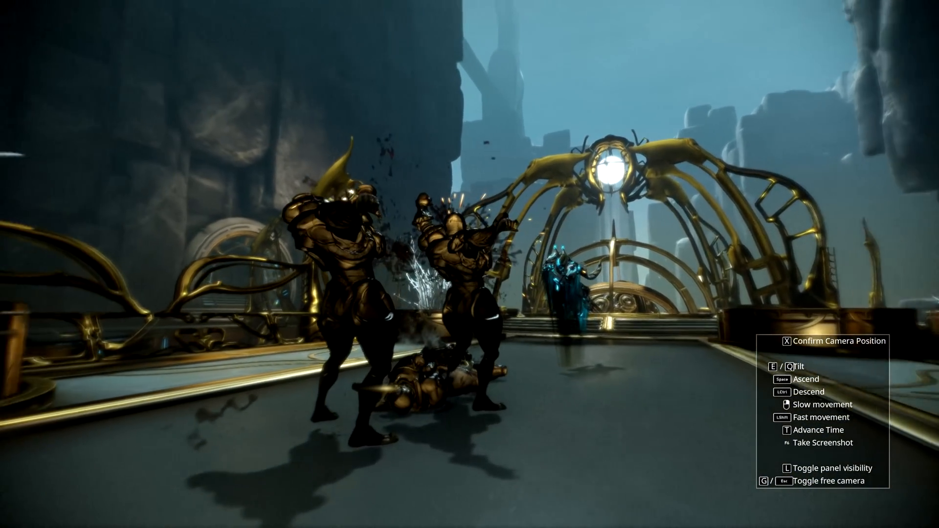
{"action": "key", "text": "x"}
- Add camera 4 close in front of the leaping Inaros and camera 5 viewing Inaros and the Butchers from the side
{"action": "left_click", "coordinate": [299, 443]}
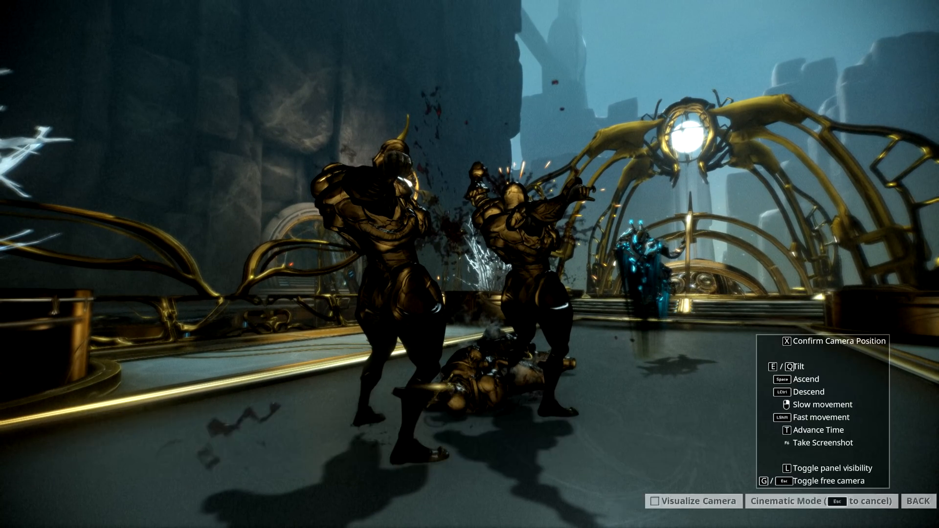
{"action": "key", "text": "w"}
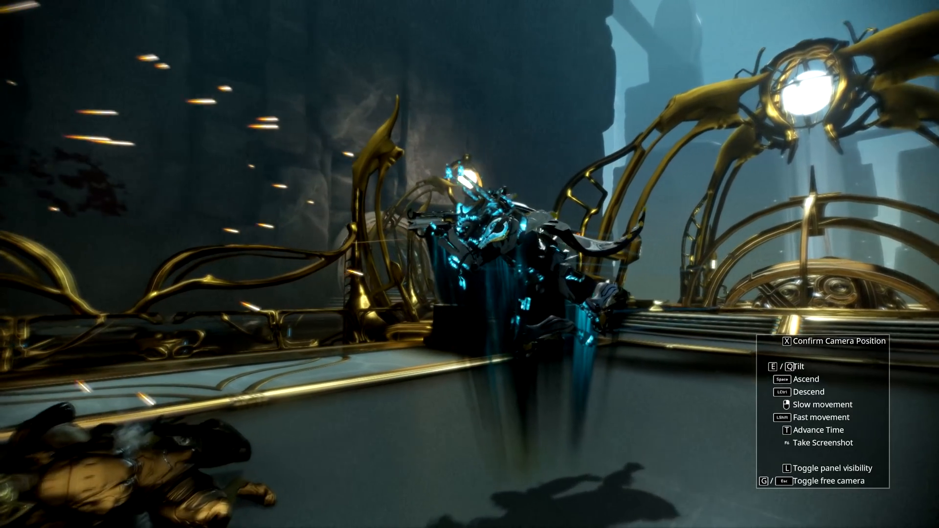
{"action": "key", "text": "w"}
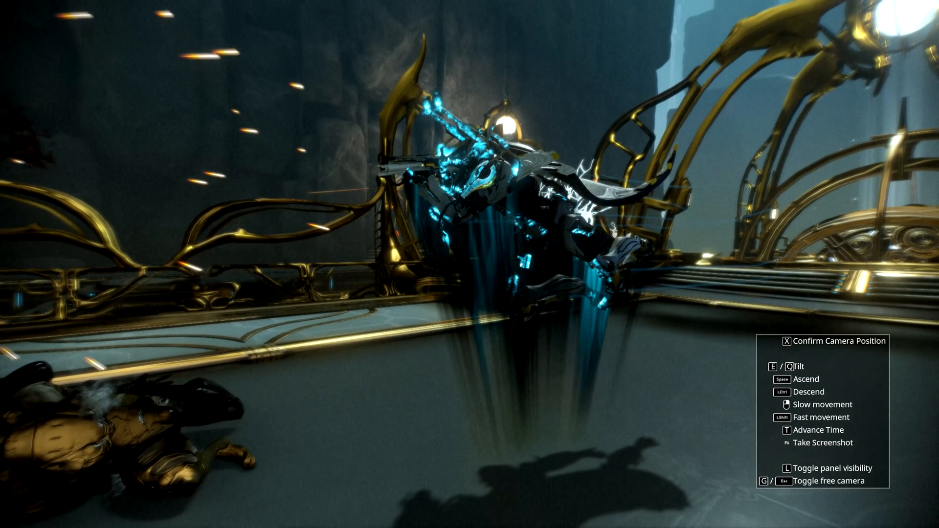
{"action": "key", "text": "x"}
{"action": "left_click", "coordinate": [368, 440]}
{"action": "key", "text": "a"}
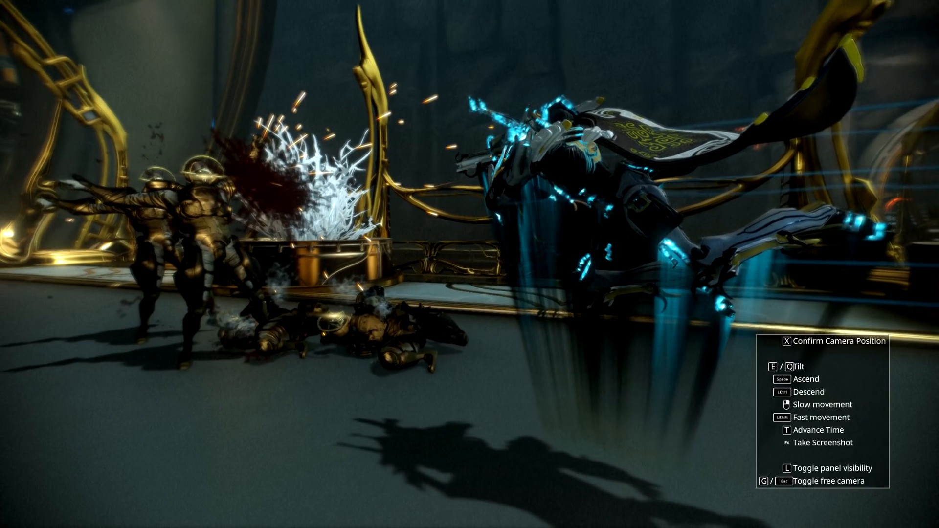
{"action": "key", "text": "x"}
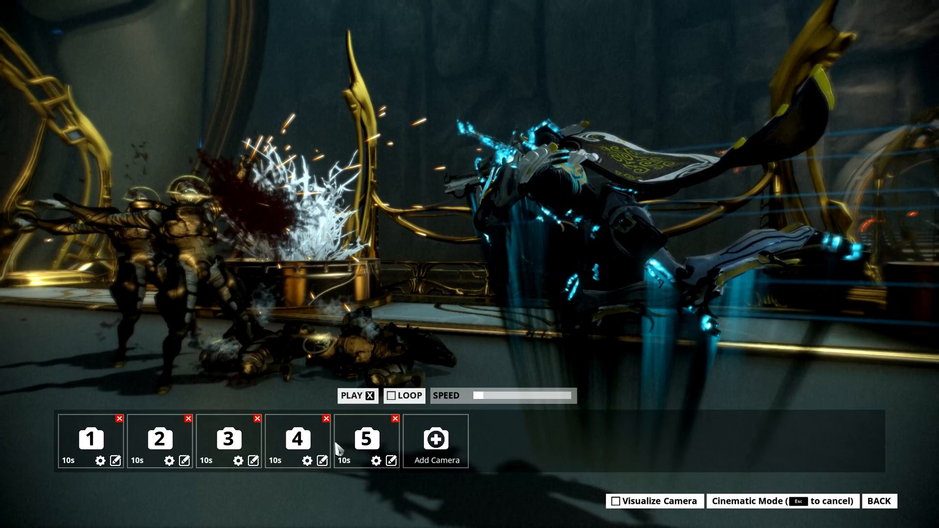
- Add camera 6 behind Inaros facing the round door and camera 7 farther back along the walkway
{"action": "left_click", "coordinate": [425, 447]}
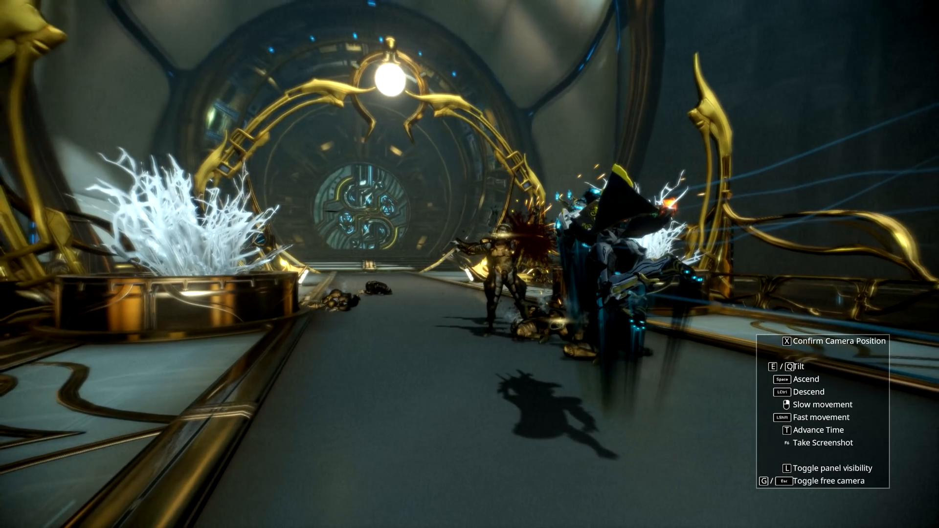
{"action": "key", "text": "x"}
{"action": "left_click", "coordinate": [506, 443]}
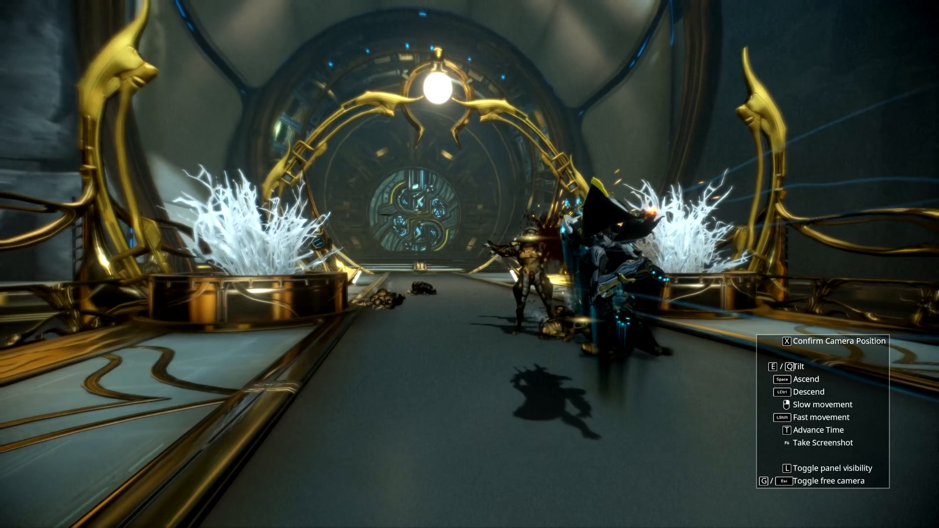
{"action": "key", "text": "a"}
{"action": "key", "text": "s"}
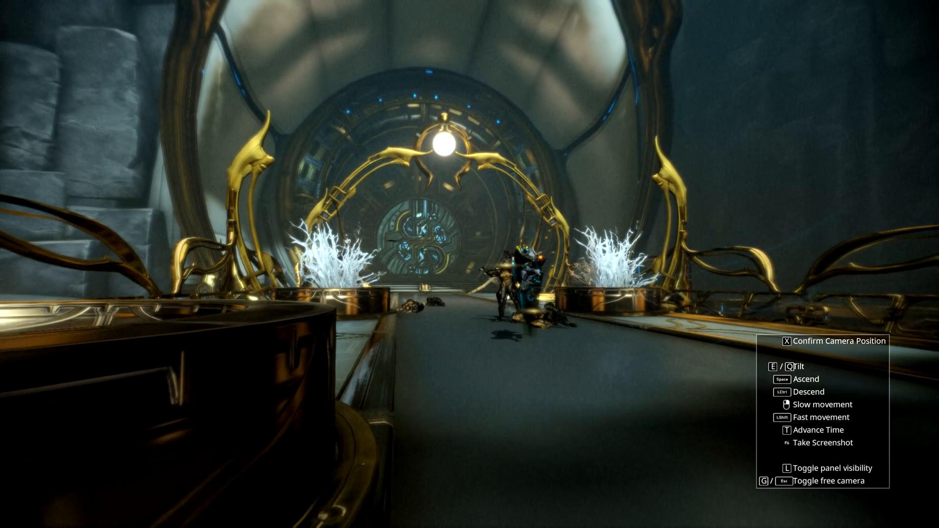
{"action": "key", "text": "x"}
{"action": "key", "text": "x"}
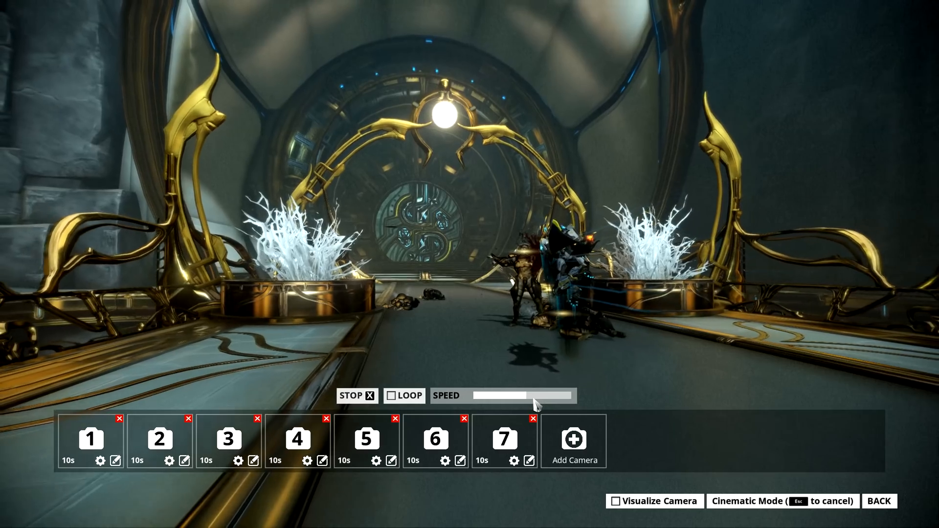
- Play the seven-camera path, raise its playback speed to a little over half of the range, replay it and leave the camera controls
{"action": "left_click", "coordinate": [534, 399]}
{"action": "key", "text": "x"}
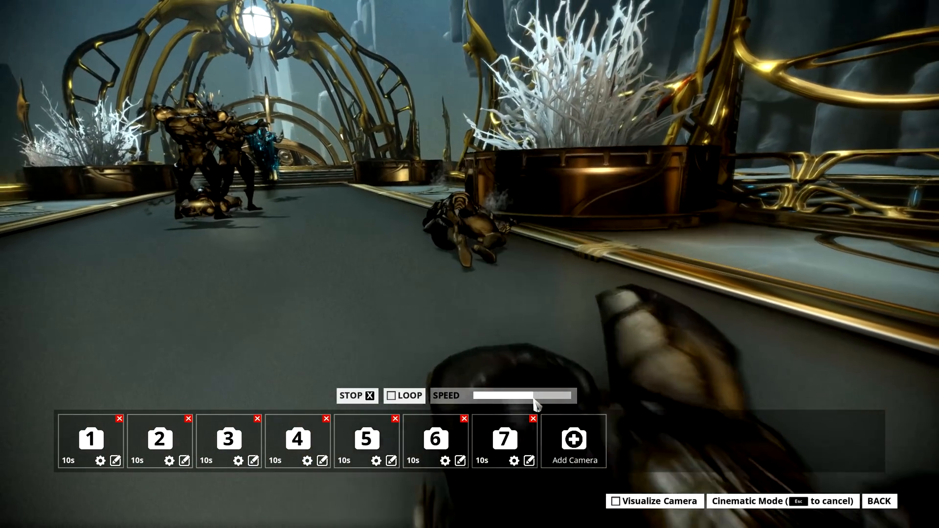
{"action": "key", "text": "Escape"}
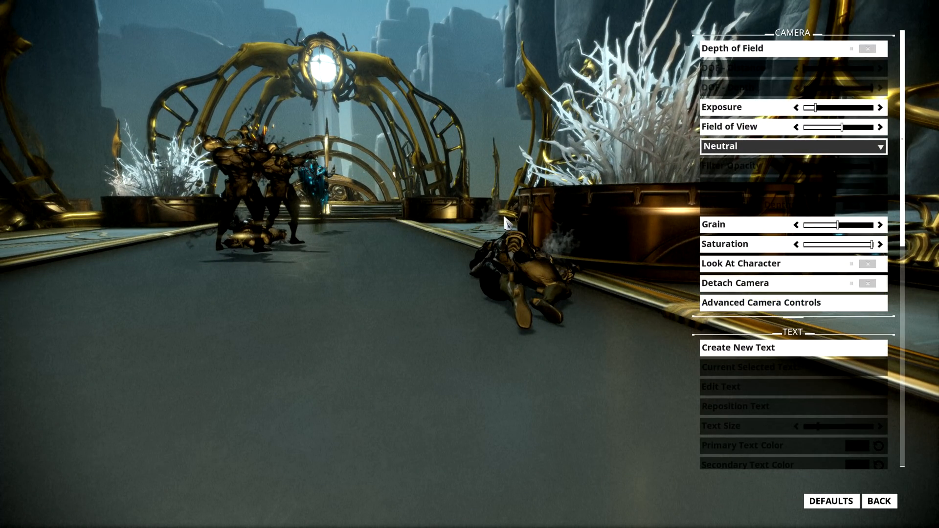
- Move the free camera back along the walkway to frame the fighters and the BAZA TOXI-INSITIS text before the round door
{"action": "key", "text": "x"}
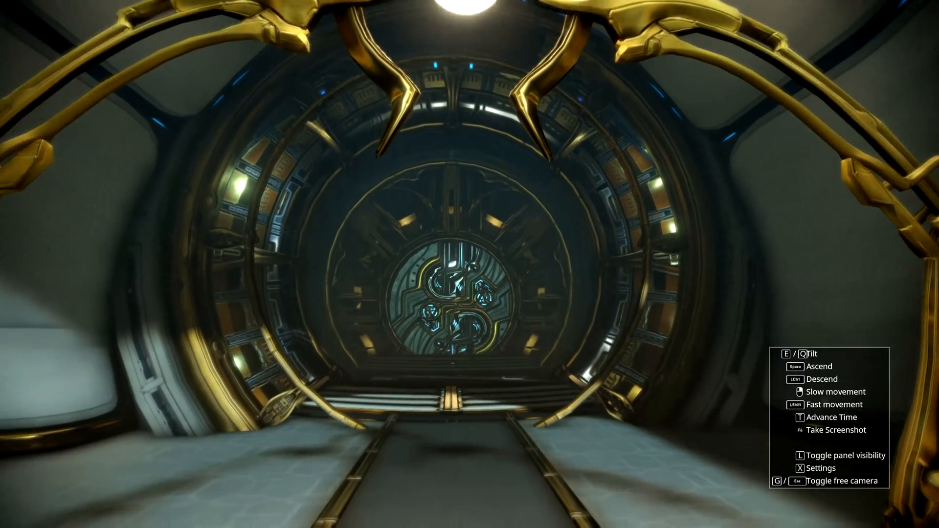
{"action": "key", "text": "w"}
{"action": "key", "text": "x"}
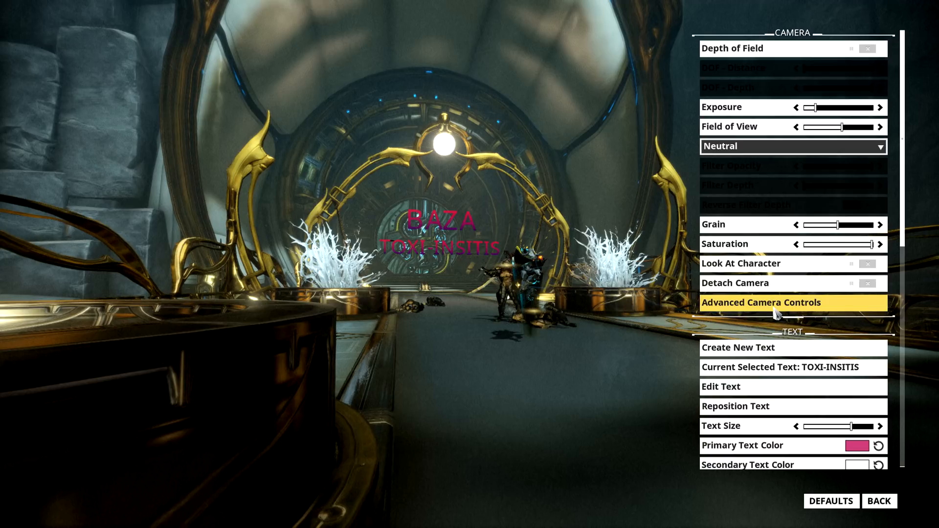
- Turn on depth of field with its distance near mid-range and its depth at about a quarter, then open the advanced camera controls
{"action": "left_click", "coordinate": [776, 309]}
{"action": "key", "text": "Escape"}
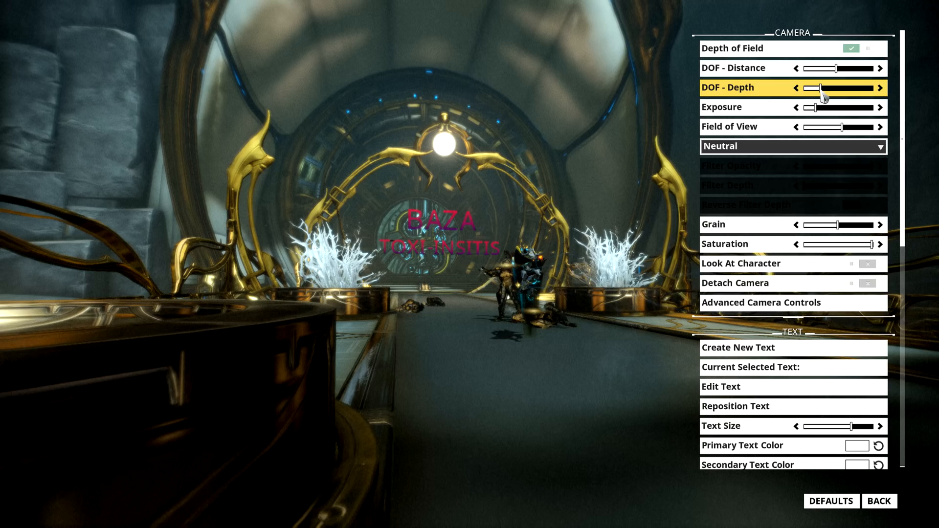
{"action": "left_click", "coordinate": [803, 305]}
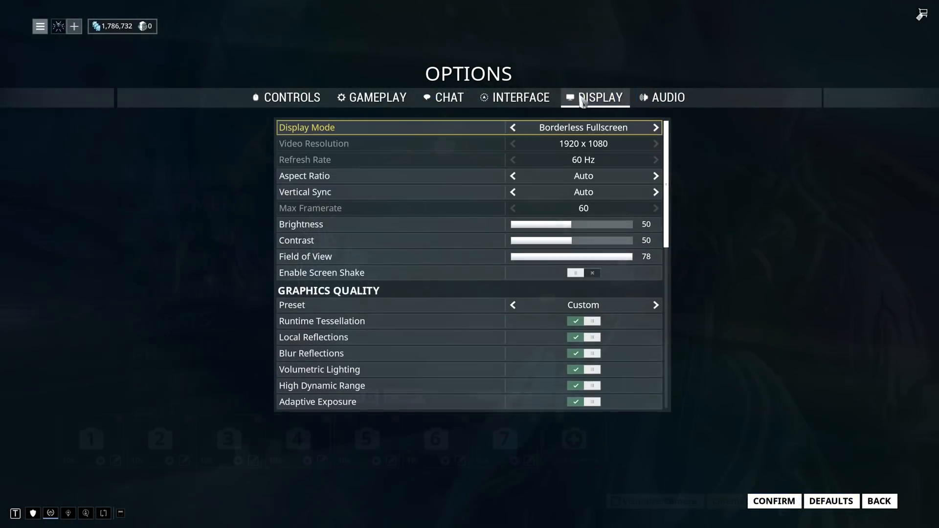
- Turn off Depth of Field, Motion Blur, Bloom, Color Correction, Dynamic Lighting, Character Shadows and Constant Weapon Trail in the display options and save
{"action": "scroll", "coordinate": [579, 278], "scroll_direction": "down", "scroll_amount": 7}
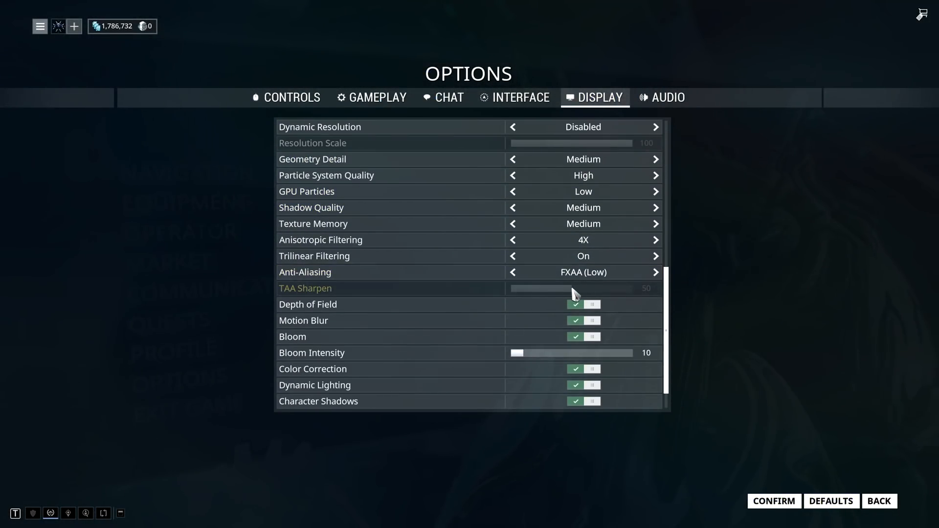
{"action": "scroll", "coordinate": [575, 294], "scroll_direction": "down", "scroll_amount": 2}
{"action": "left_click", "coordinate": [582, 272]}
{"action": "left_click", "coordinate": [582, 288]}
{"action": "left_click", "coordinate": [587, 305]}
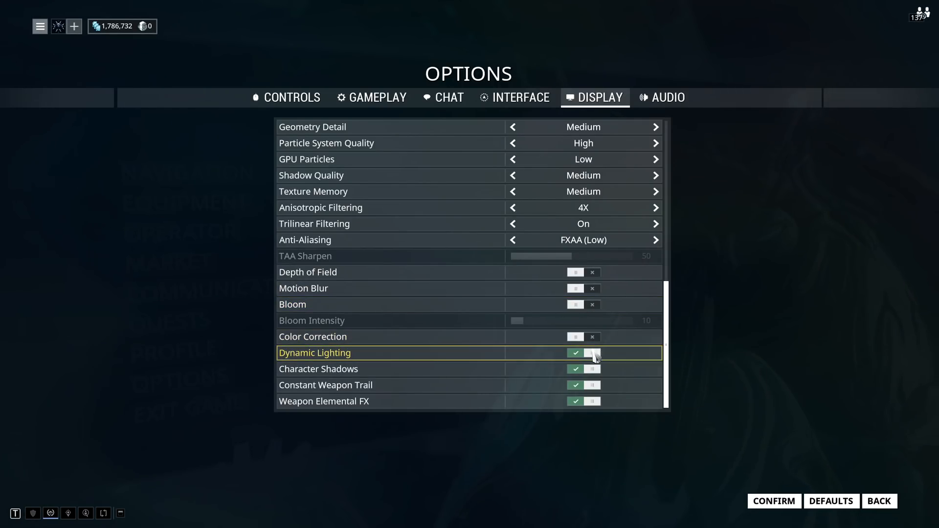
{"action": "left_click", "coordinate": [594, 385]}
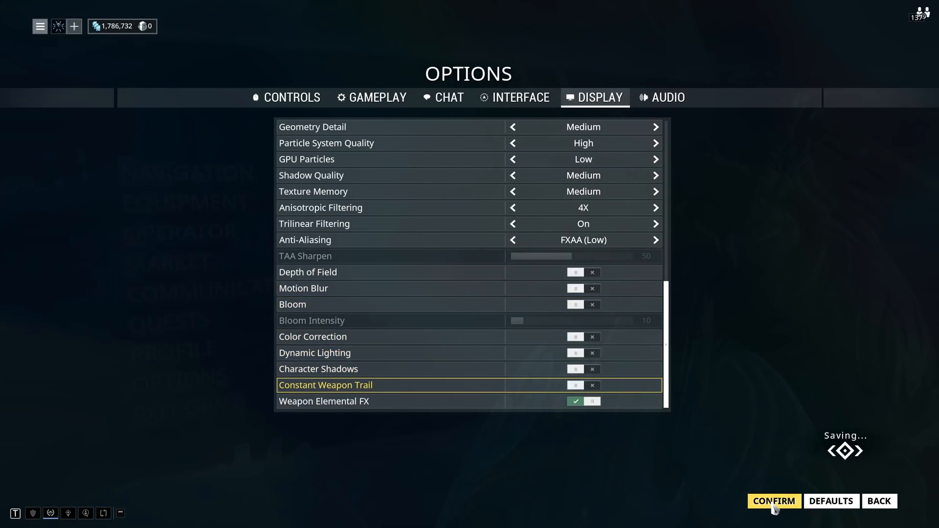
{"action": "key", "text": "Escape"}
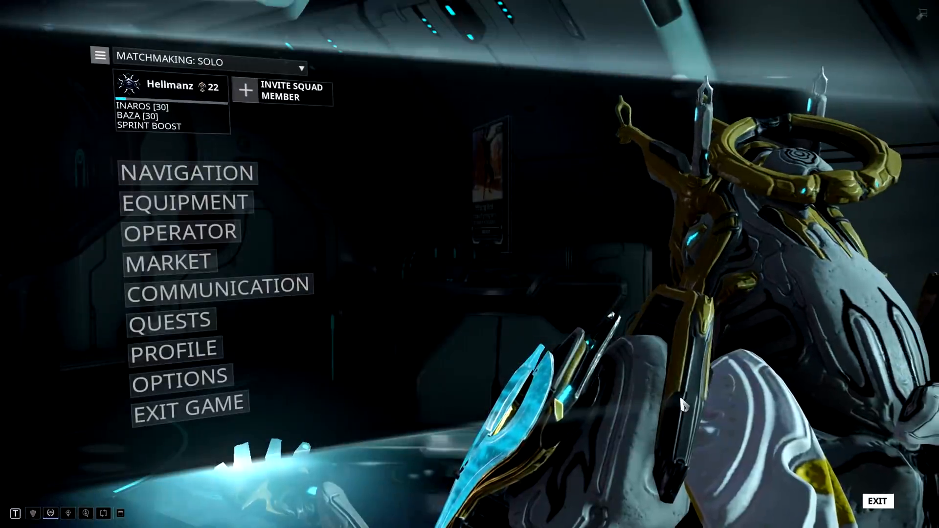
{"action": "key", "text": "Escape"}
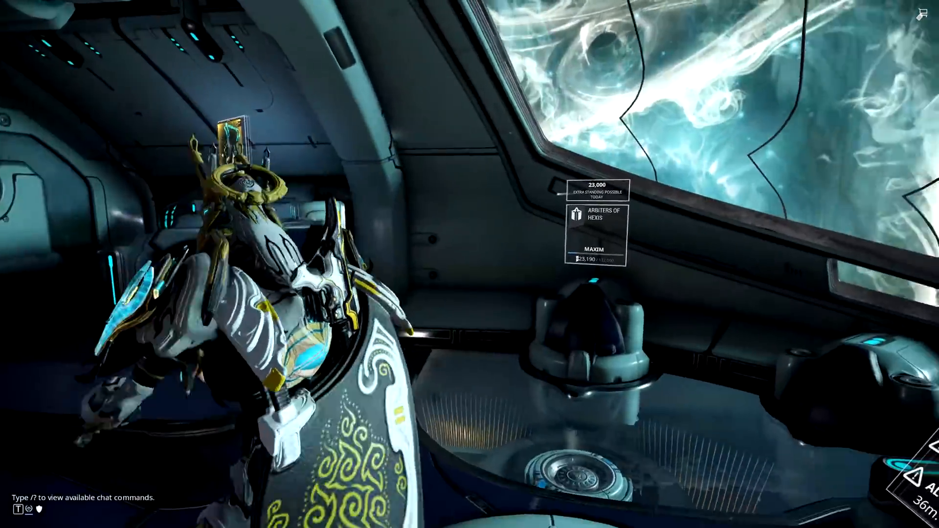
- Go to the arsenal, open the Baza's upgrades and swap the Point Strike and Vital Sense mods in Config A
{"action": "key", "text": "w"}
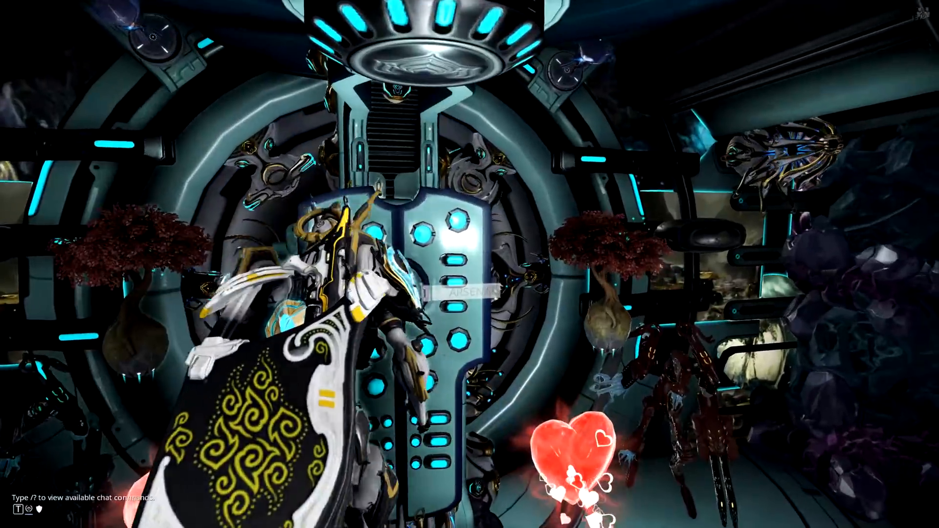
{"action": "key", "text": "x"}
{"action": "mouse_move", "coordinate": [210, 185]}
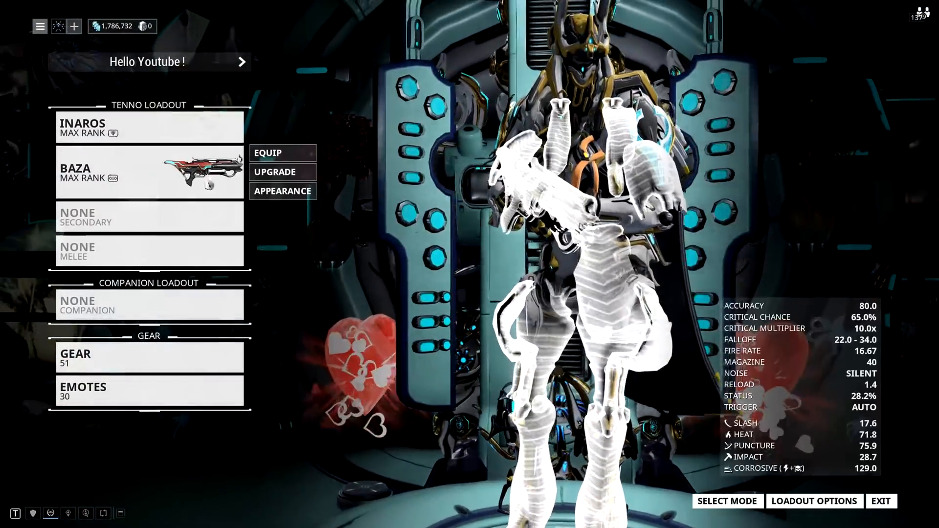
{"action": "left_click", "coordinate": [286, 174]}
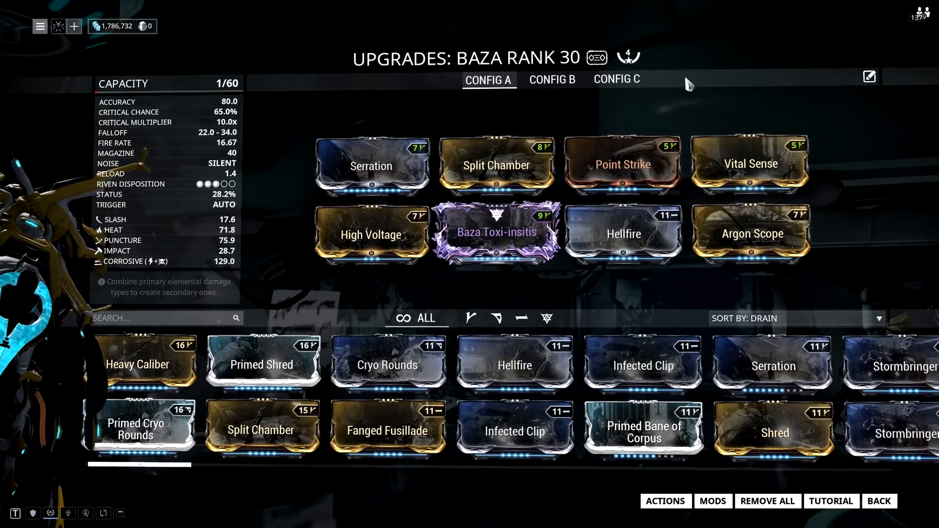
{"action": "left_click_drag", "start_coordinate": [635, 158], "coordinate": [763, 157]}
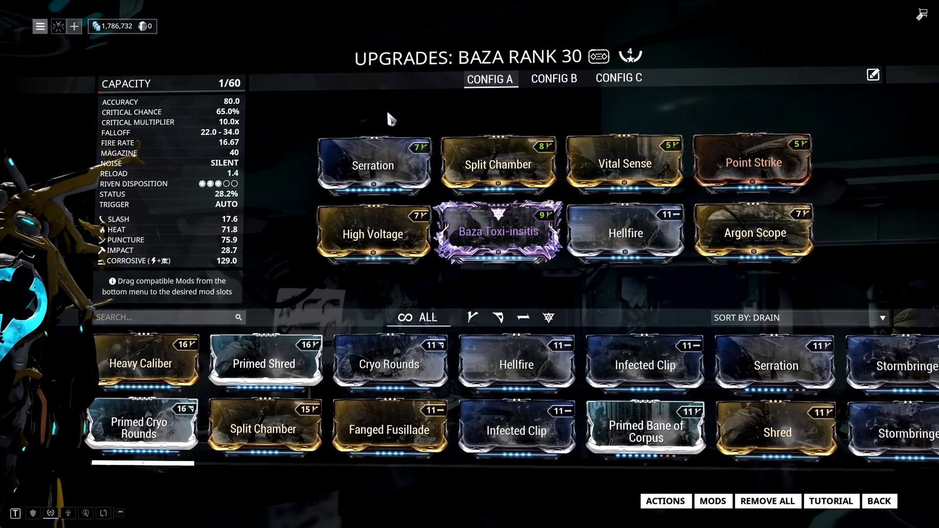
{"action": "mouse_move", "coordinate": [532, 156]}
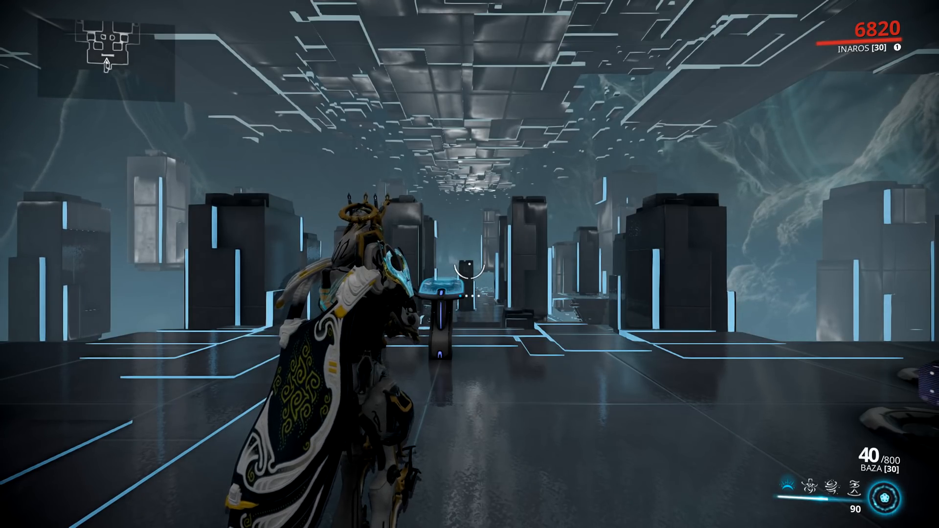
- Compare the Exterminate missions Oxomoco in the Void, Adaro on Sedna and Narcissus on Pluto in the star chart
{"action": "key", "text": "x"}
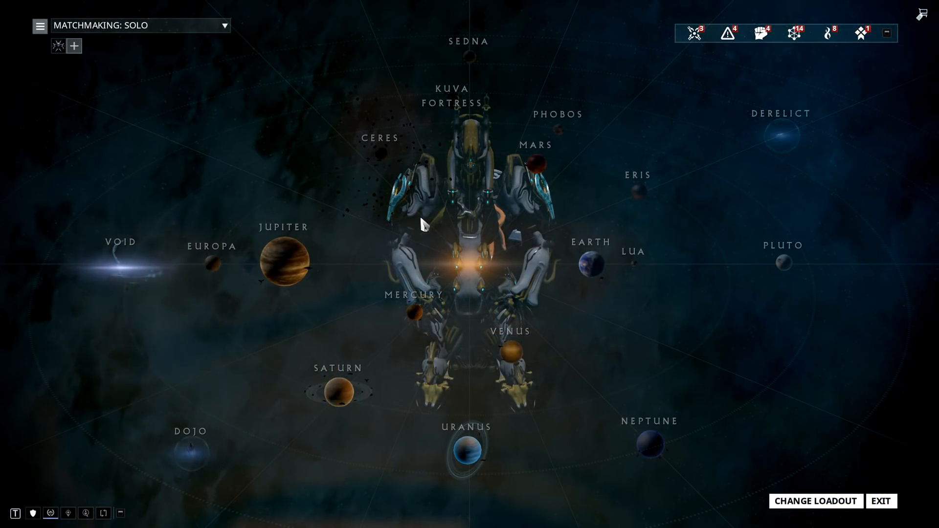
{"action": "left_click", "coordinate": [131, 276]}
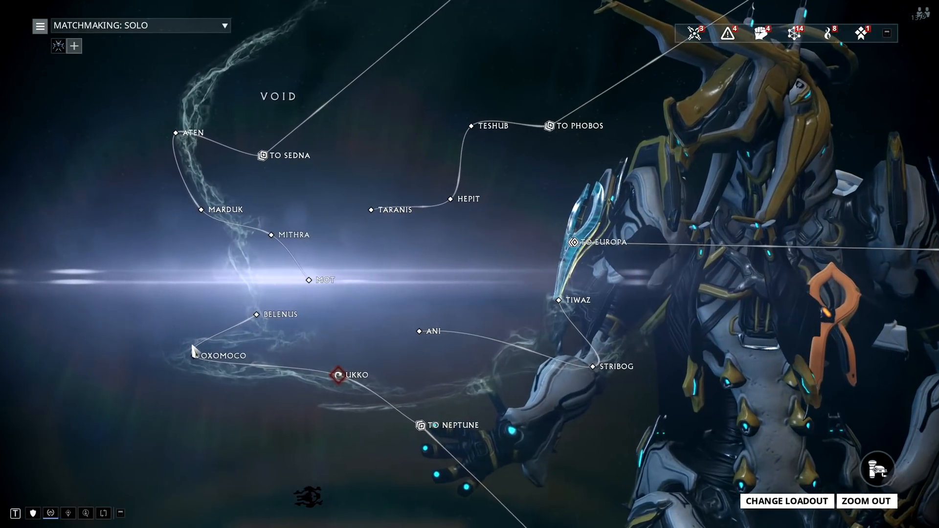
{"action": "mouse_move", "coordinate": [197, 363]}
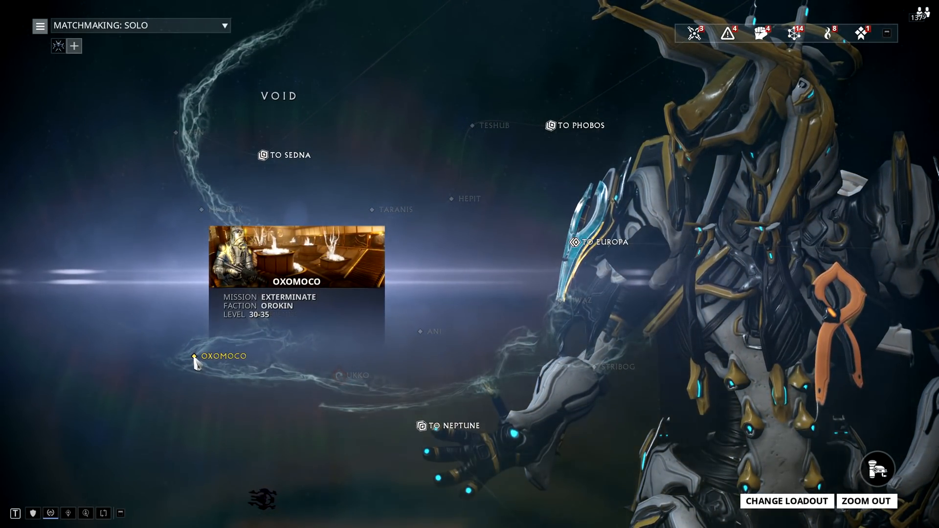
{"action": "scroll", "coordinate": [195, 362], "scroll_direction": "down", "scroll_amount": 3}
{"action": "left_click", "coordinate": [465, 49]}
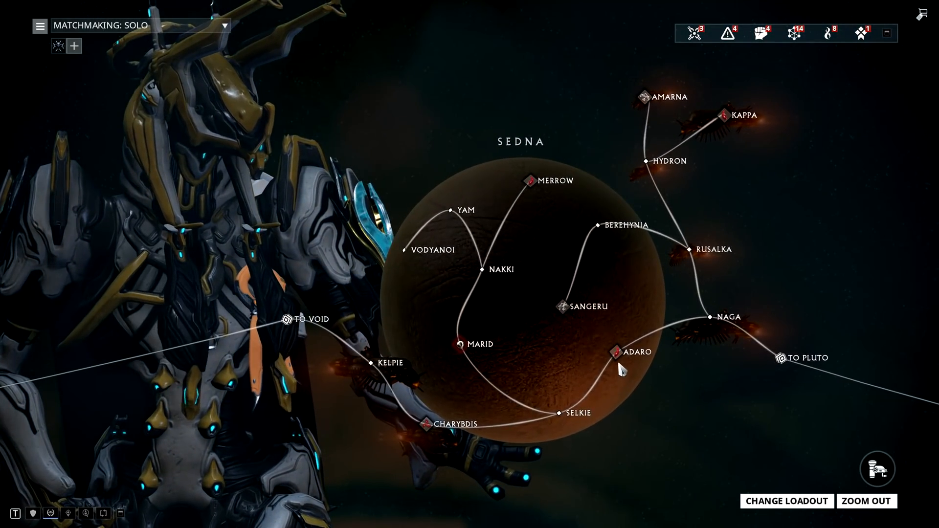
{"action": "mouse_move", "coordinate": [618, 355]}
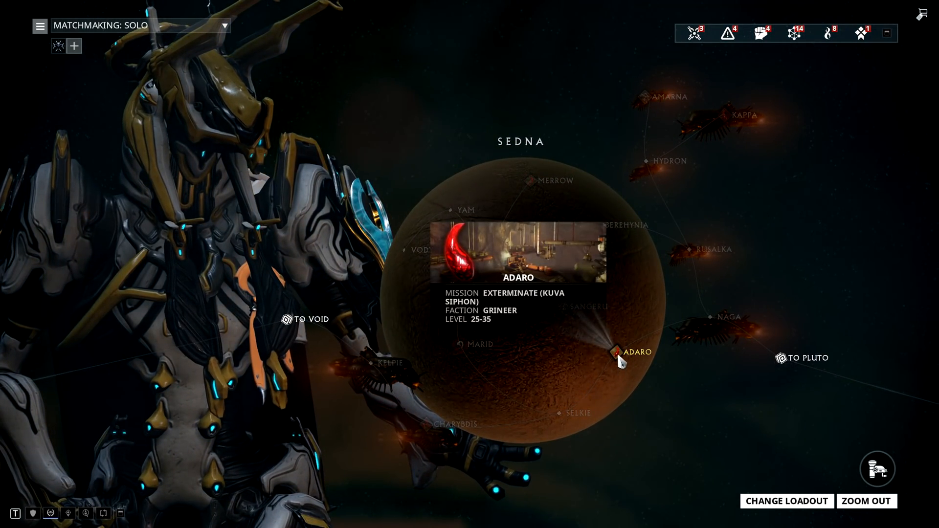
{"action": "scroll", "coordinate": [617, 351], "scroll_direction": "down", "scroll_amount": 3}
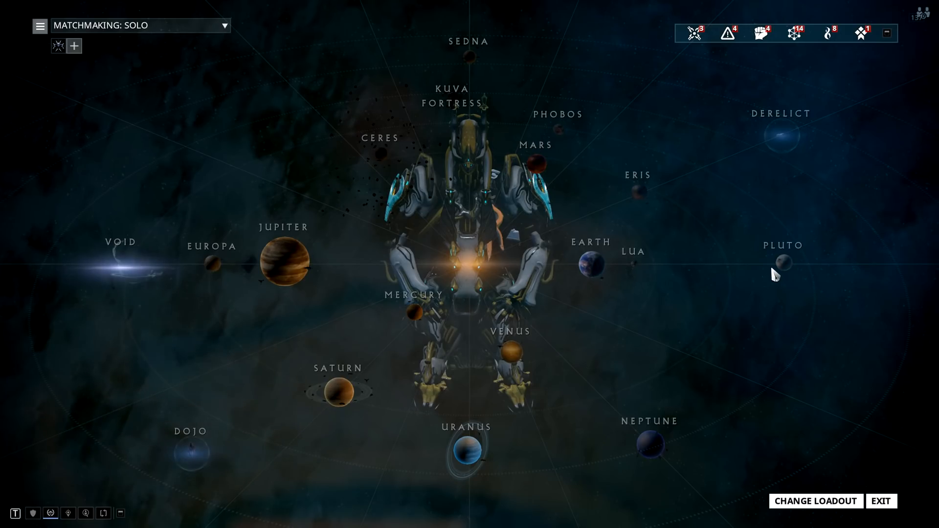
{"action": "left_click", "coordinate": [782, 265]}
{"action": "mouse_move", "coordinate": [670, 367]}
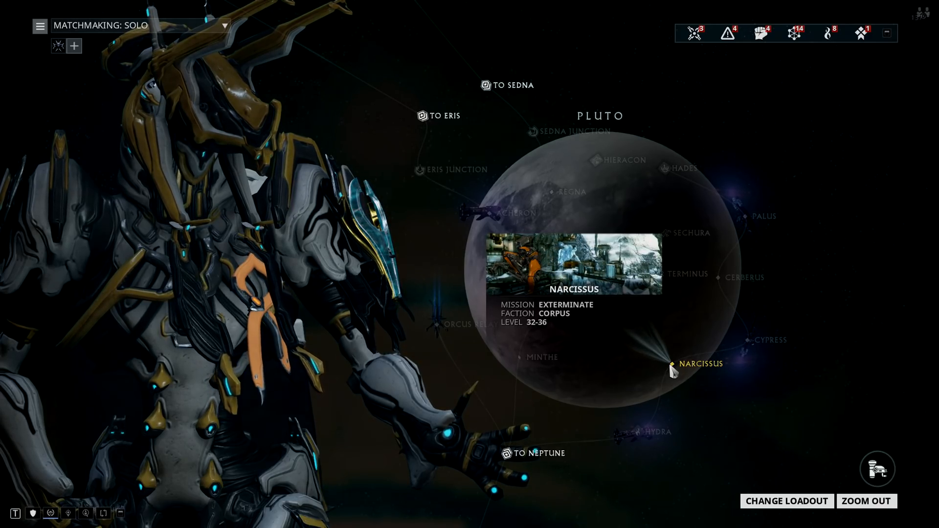
{"action": "left_click", "coordinate": [671, 366]}
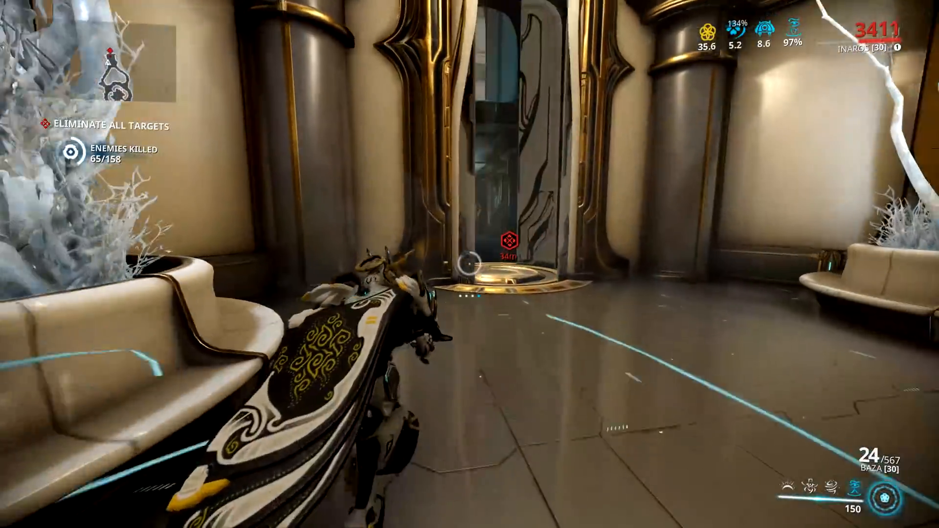
- Reload the Baza, advance through the Orokin doorway and shoot the Corrupted Butcher near the white plant
{"action": "key", "text": "r"}
{"action": "key", "text": "w"}
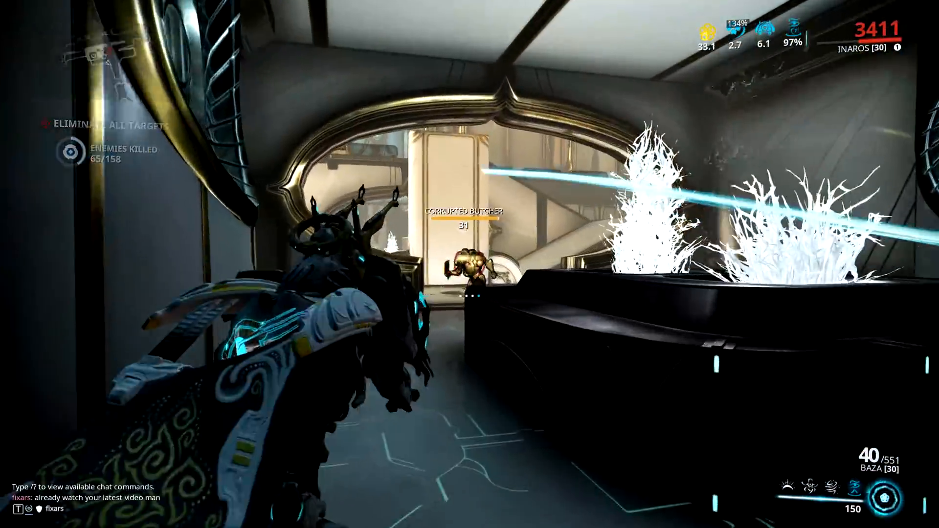
{"action": "left_click", "coordinate": [470, 264]}
{"action": "left_click", "coordinate": [470, 264]}
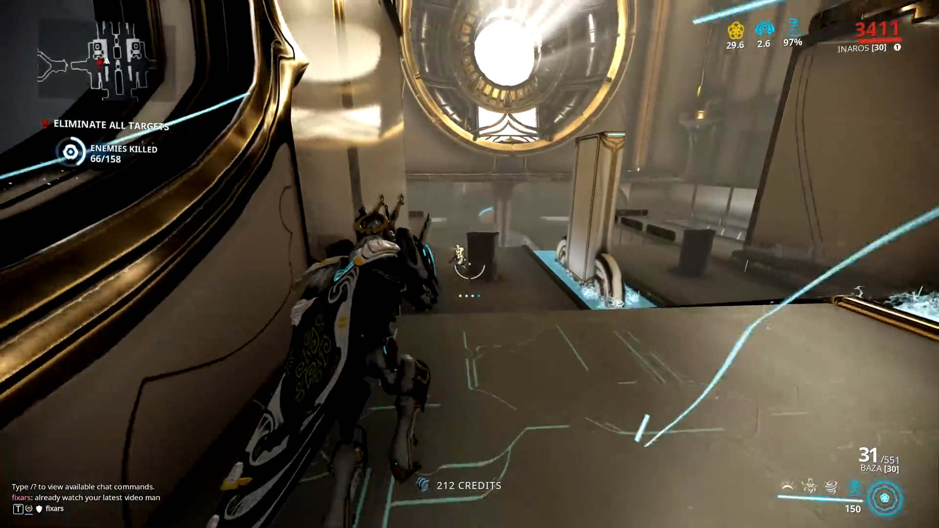
- Move through the hall with the water channels and shoot the enemies around its ramps with the Baza
{"action": "left_click", "coordinate": [470, 264]}
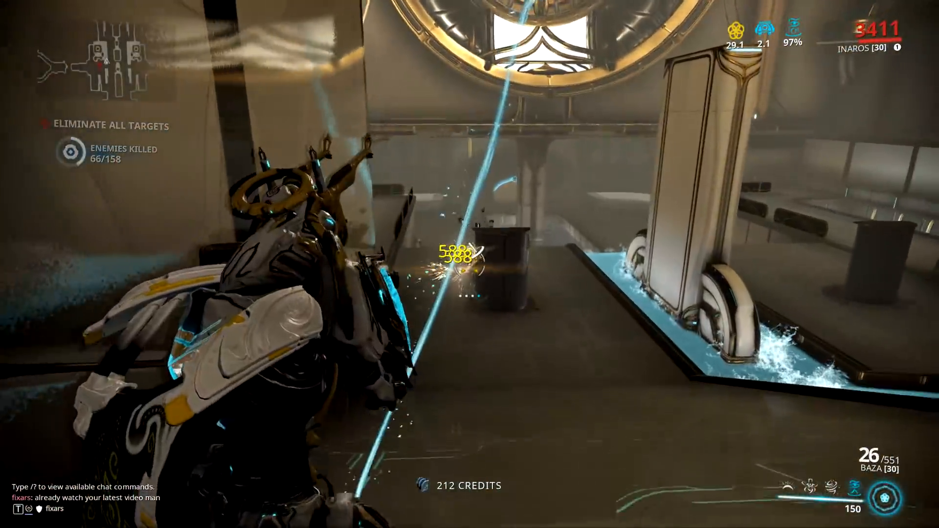
{"action": "left_click", "coordinate": [469, 264]}
{"action": "key", "text": "w"}
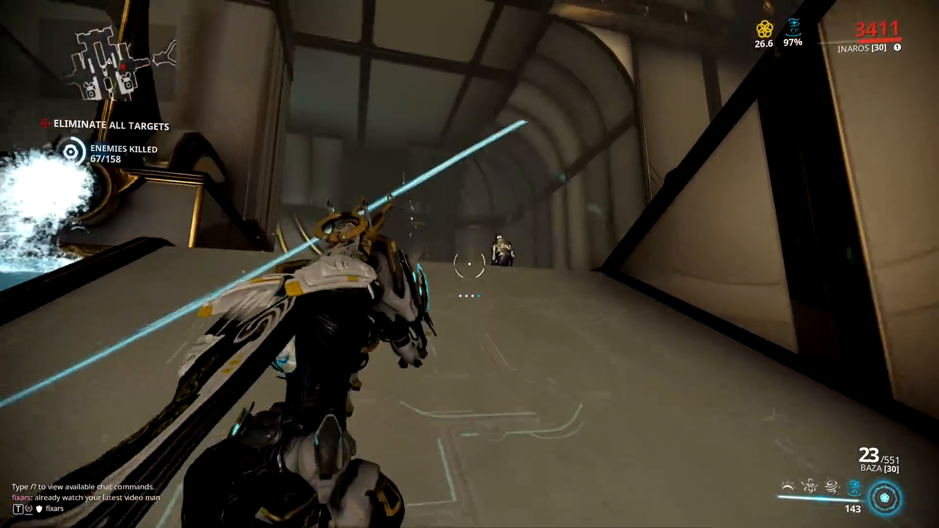
{"action": "left_click", "coordinate": [470, 265]}
{"action": "left_click", "coordinate": [470, 264]}
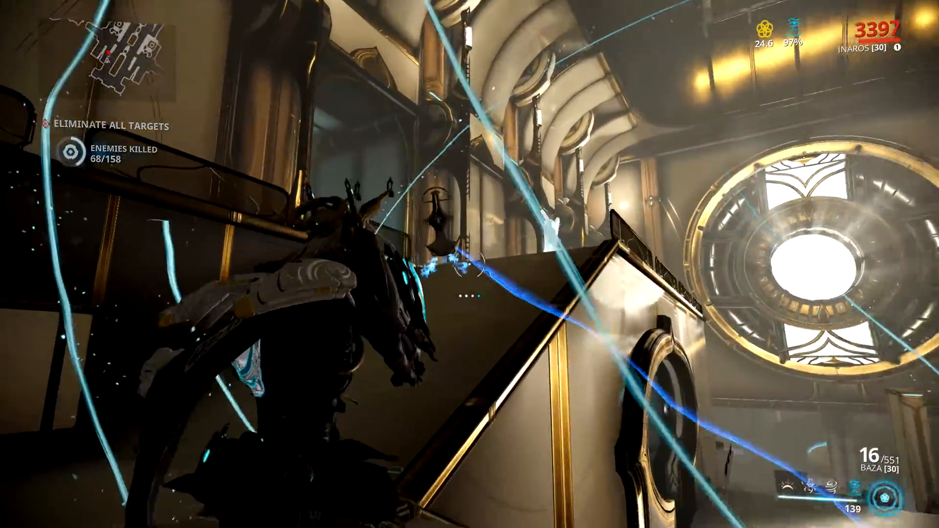
{"action": "left_click", "coordinate": [470, 264]}
{"action": "left_click", "coordinate": [469, 264]}
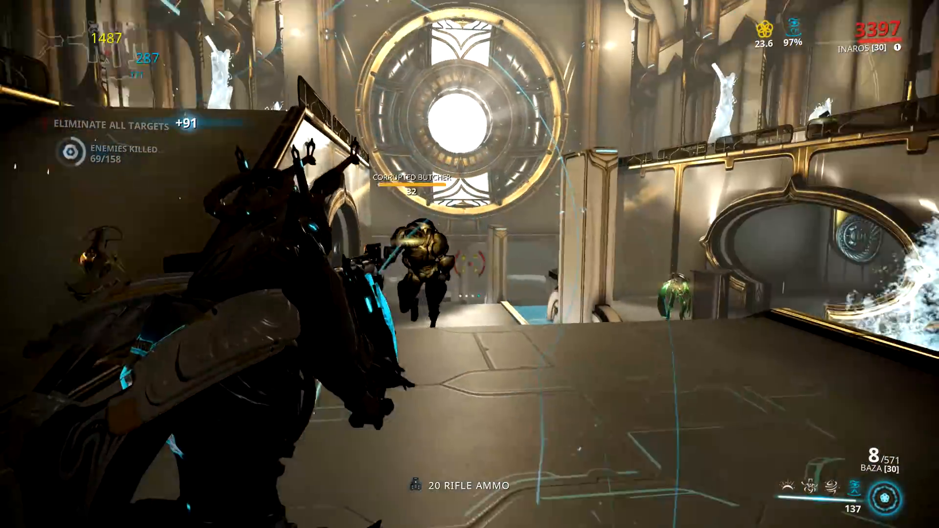
- Shoot the Corrupted Butcher approaching in the hall, clear the next enemy and reload the Baza
{"action": "left_click", "coordinate": [470, 264]}
{"action": "left_click", "coordinate": [470, 264]}
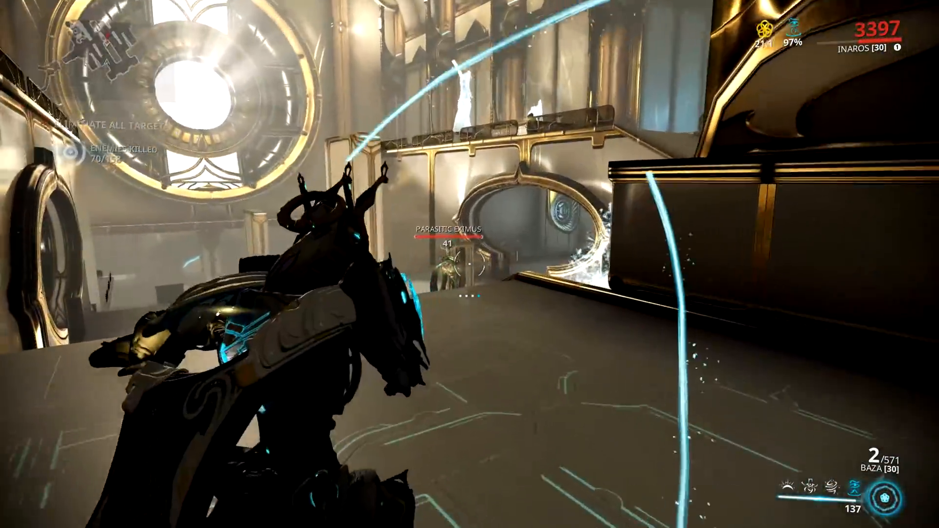
{"action": "left_click", "coordinate": [470, 264]}
{"action": "left_click", "coordinate": [469, 264]}
{"action": "key", "text": "r"}
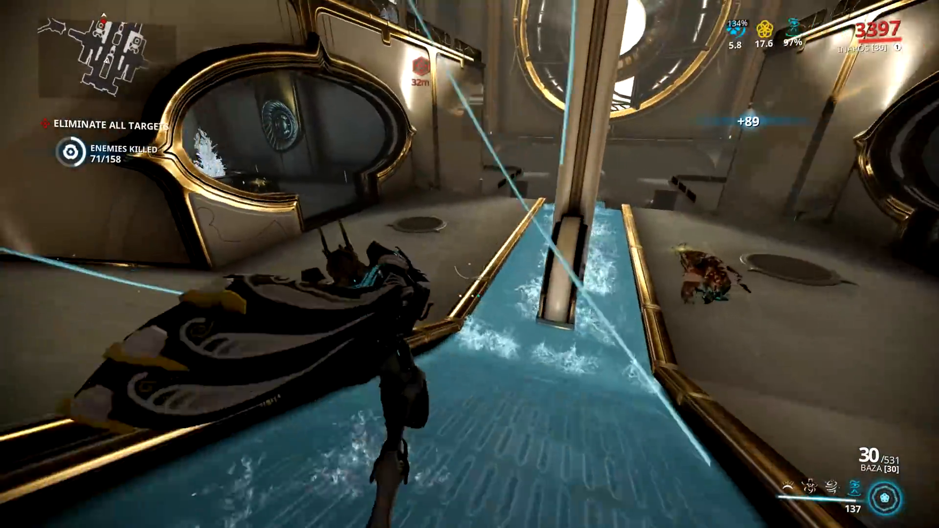
- Jump up to the railed upper walkway and shoot the enemies along it and in the hall below
{"action": "key", "text": "space"}
{"action": "key", "text": "space"}
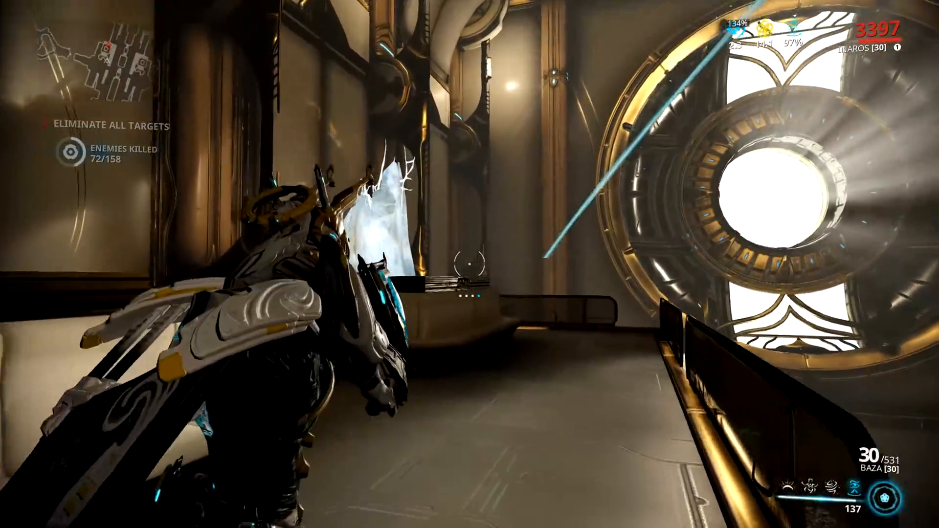
{"action": "left_click", "coordinate": [470, 264]}
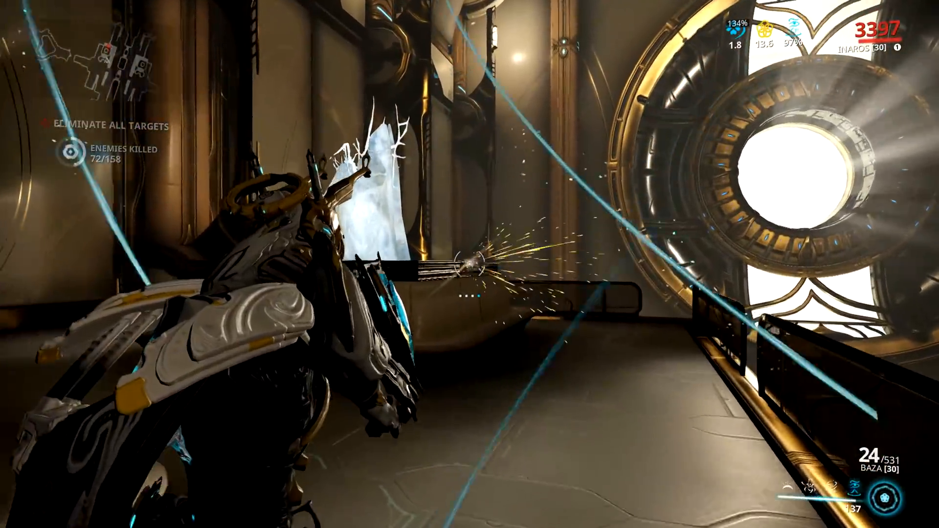
{"action": "left_click", "coordinate": [470, 264]}
{"action": "left_click", "coordinate": [470, 264]}
{"action": "left_click", "coordinate": [469, 264]}
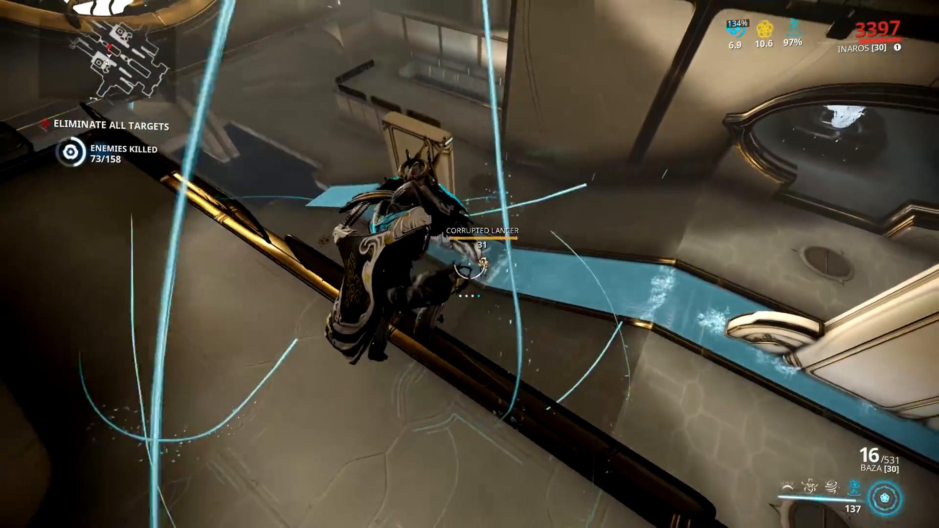
{"action": "left_click", "coordinate": [469, 264]}
{"action": "left_click", "coordinate": [470, 264]}
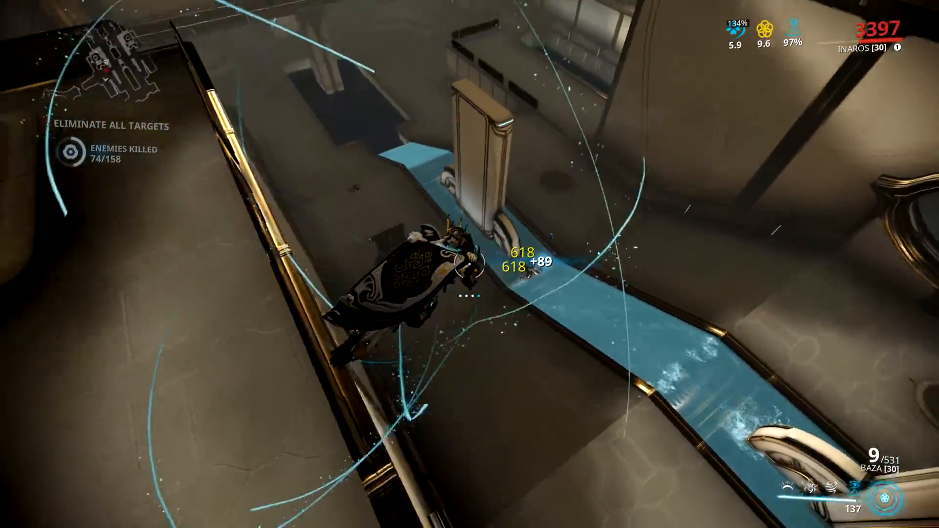
- Return to the hall floor, run past the water channel to the oval opening and reload the Baza
{"action": "key", "text": "w"}
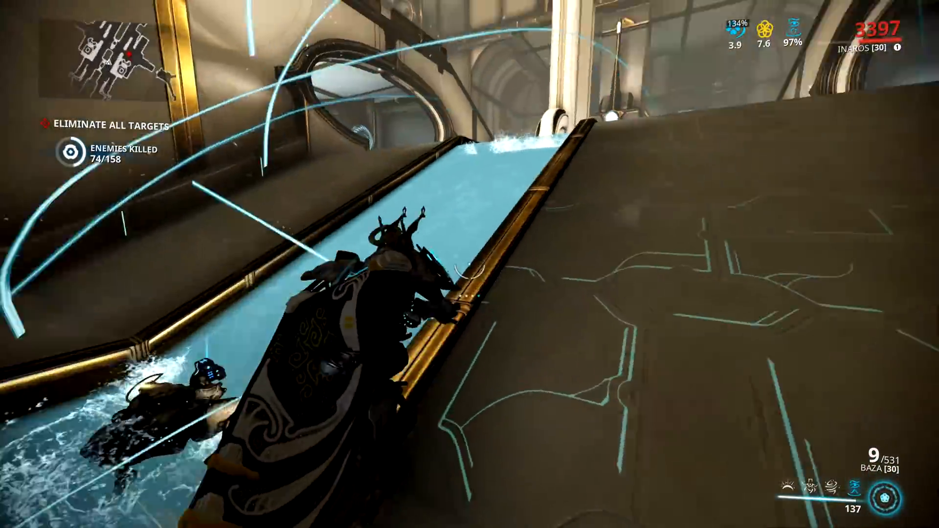
{"action": "key", "text": "w"}
{"action": "key", "text": "r"}
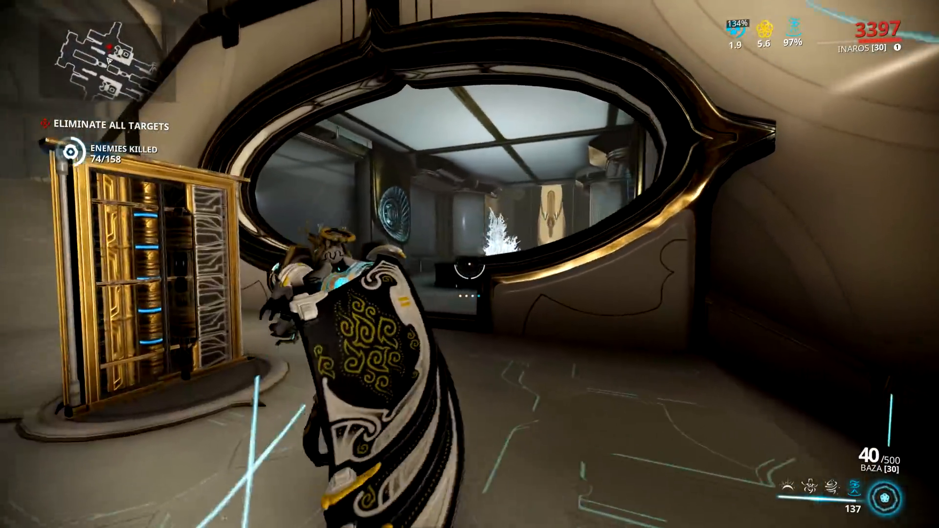
- Shoot the enemy around the oval opening, move on beside the water channel and reload the Baza
{"action": "key", "text": "w"}
{"action": "left_click", "coordinate": [469, 265]}
{"action": "left_click", "coordinate": [470, 264]}
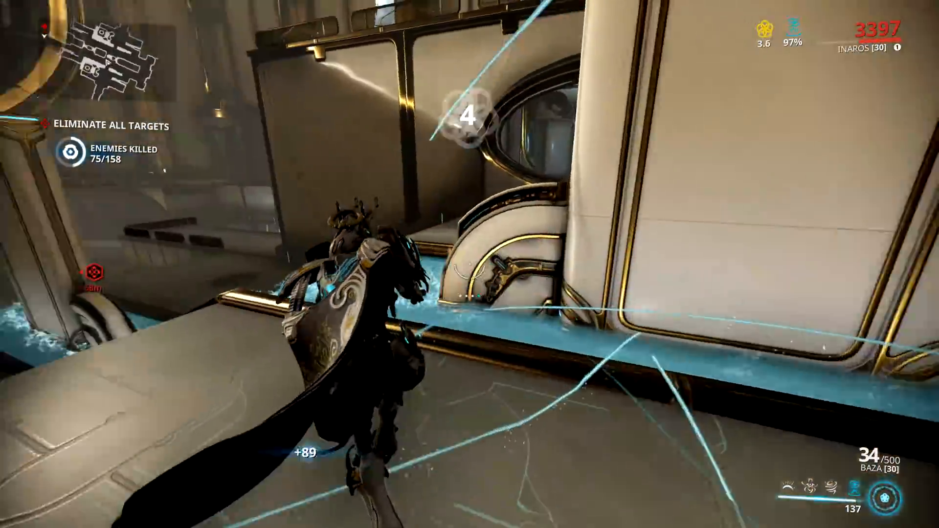
{"action": "key", "text": "w"}
{"action": "key", "text": "r"}
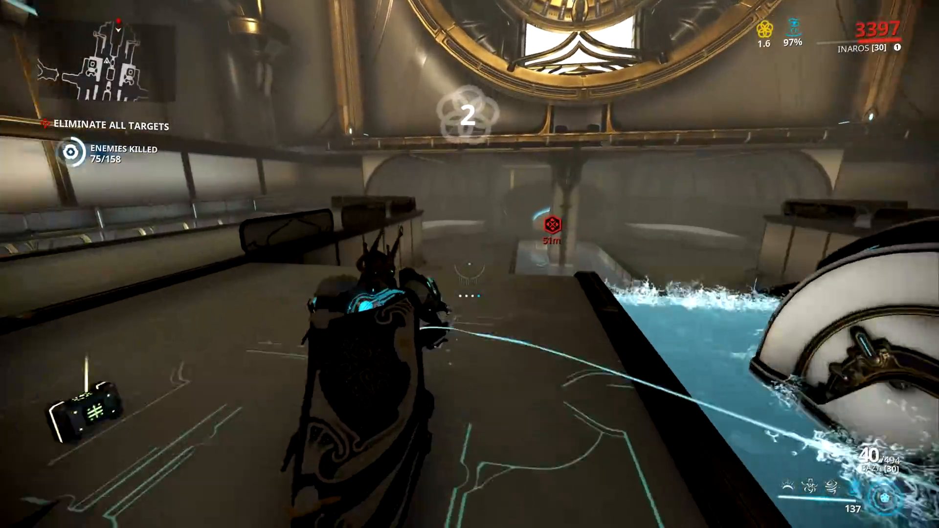
- Run along the water channel into the bright passage and shoot the Death Orb and the enemies beside the white-and-gold sphere
{"action": "key", "text": "w"}
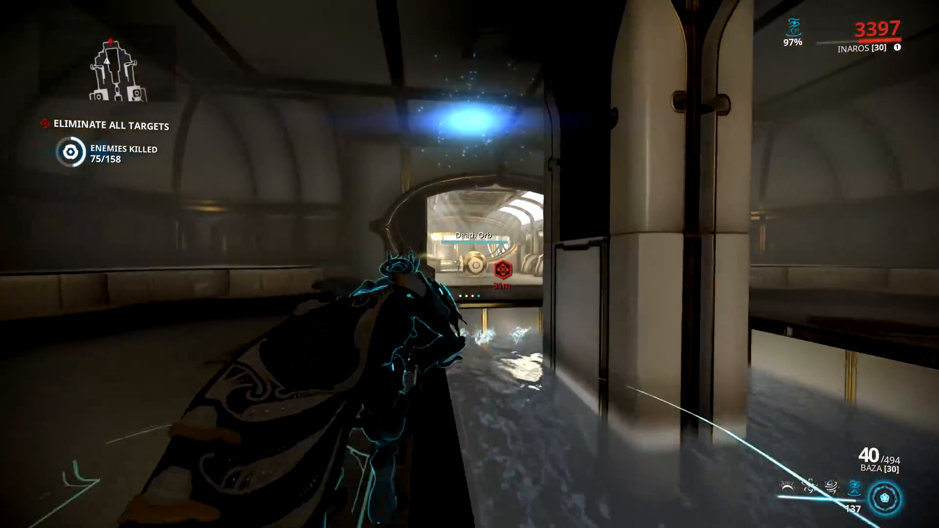
{"action": "key", "text": "w"}
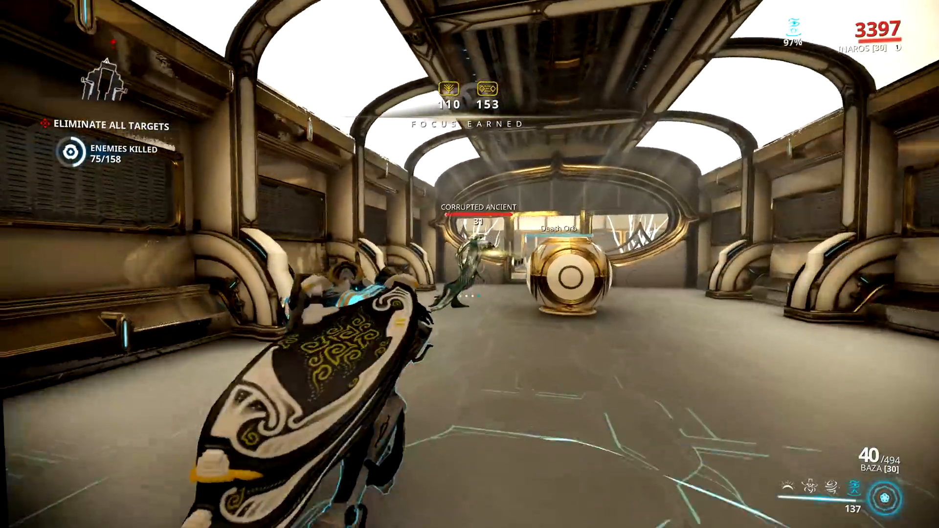
{"action": "left_click", "coordinate": [469, 264]}
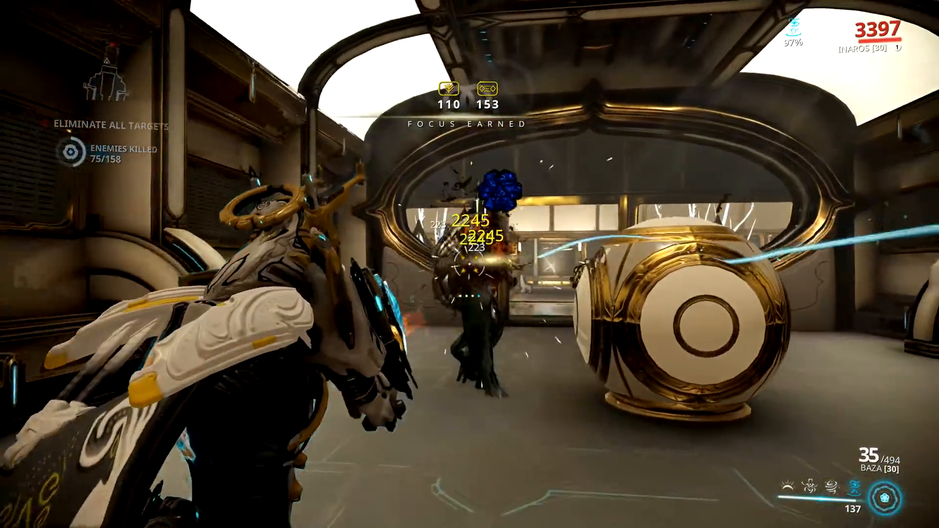
{"action": "left_click", "coordinate": [470, 264]}
{"action": "key", "text": "w"}
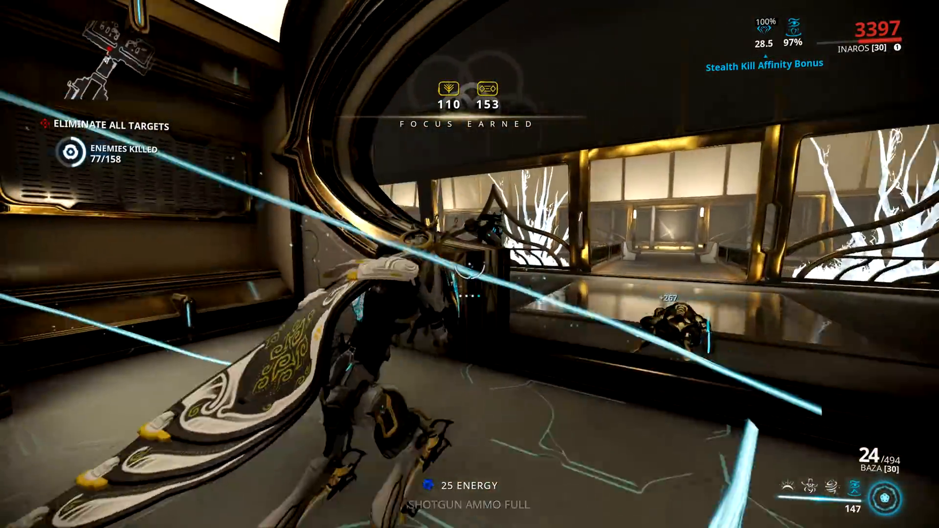
- Enter the dark corridor with the gold lattice windows and shoot its enemies, including the Corrupted Crewman
{"action": "right_click", "coordinate": [470, 265]}
{"action": "left_click", "coordinate": [470, 264]}
{"action": "key", "text": "w"}
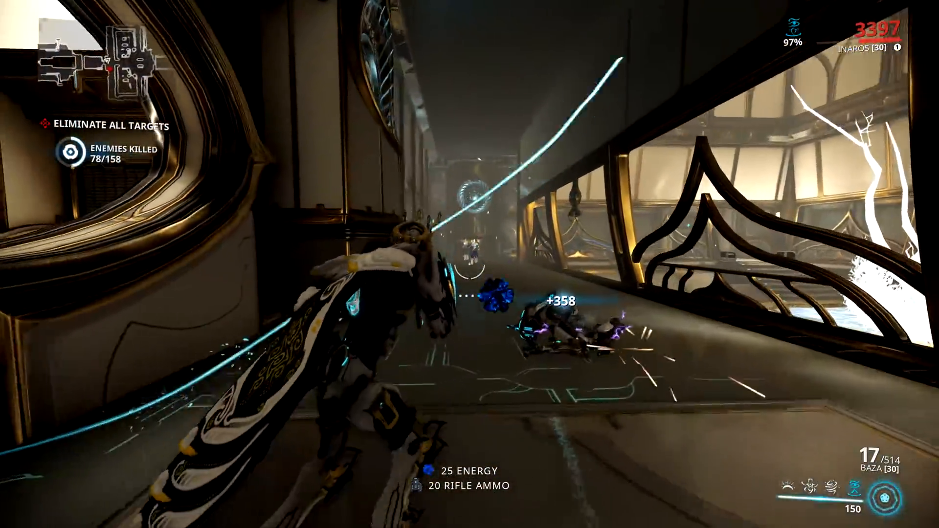
{"action": "left_click", "coordinate": [470, 264]}
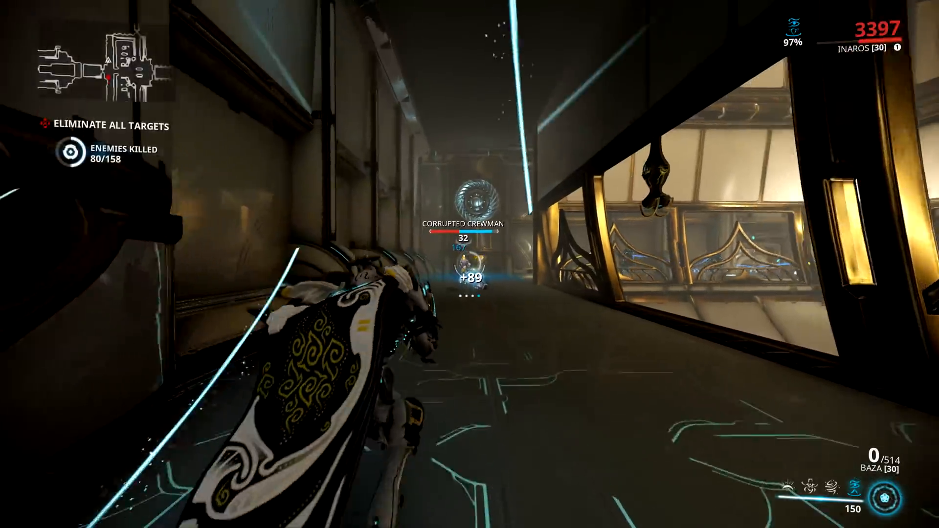
{"action": "key", "text": "w"}
{"action": "left_click", "coordinate": [469, 264]}
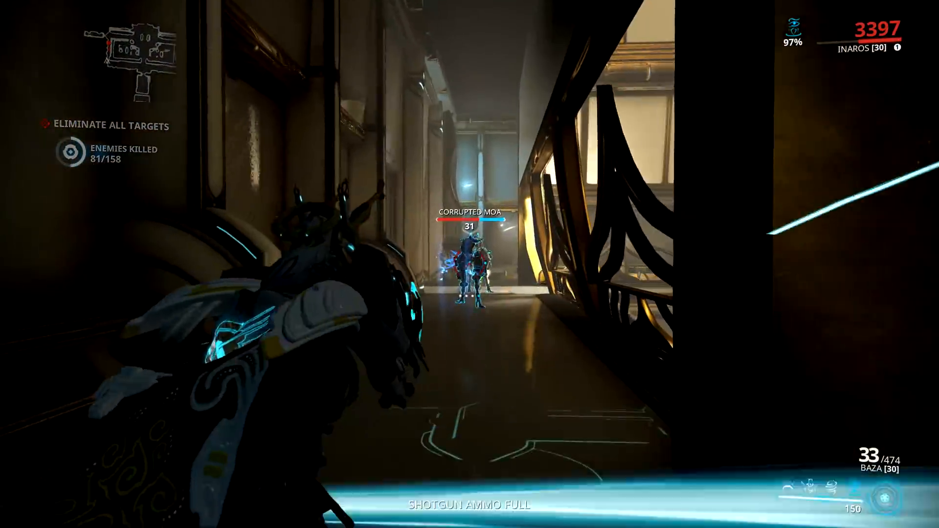
- Clear the enemy group at the far end of the lattice-window corridor and reload the Baza
{"action": "left_click", "coordinate": [469, 264]}
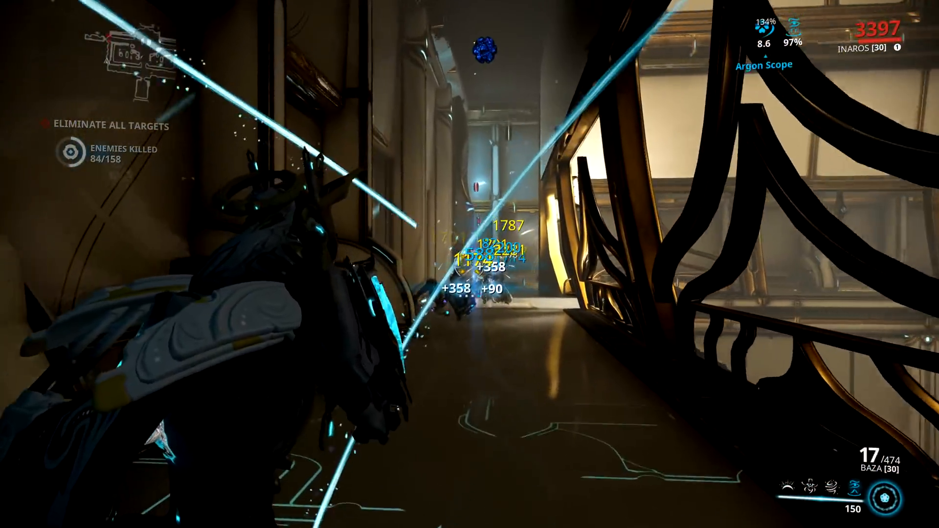
{"action": "left_click", "coordinate": [470, 264]}
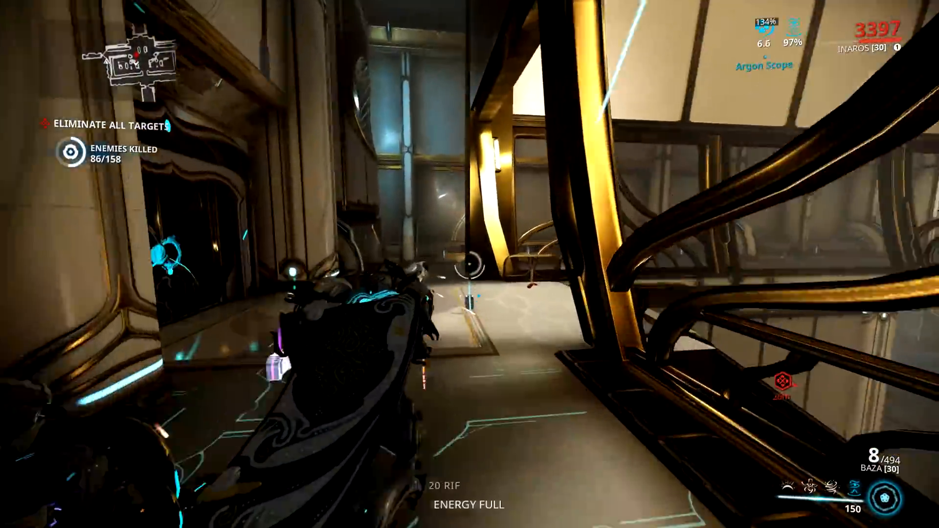
{"action": "key", "text": "r"}
- Shoot the enemies down in the large hall with the white trees and the steam vent
{"action": "left_click", "coordinate": [470, 264]}
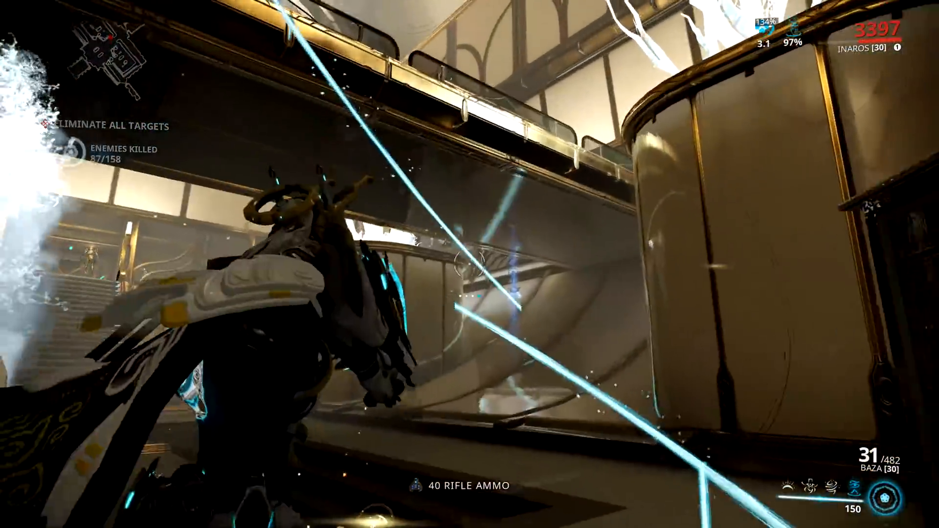
{"action": "left_click", "coordinate": [470, 264]}
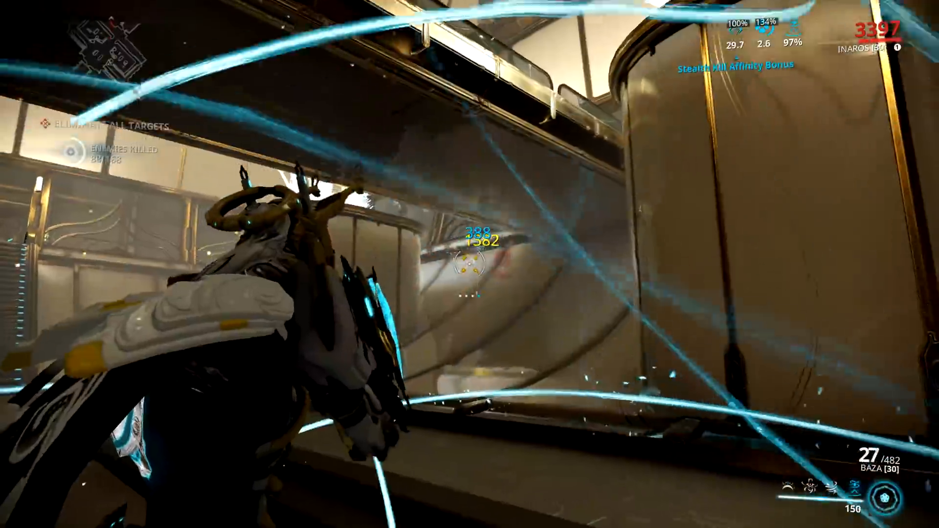
{"action": "left_click", "coordinate": [470, 264]}
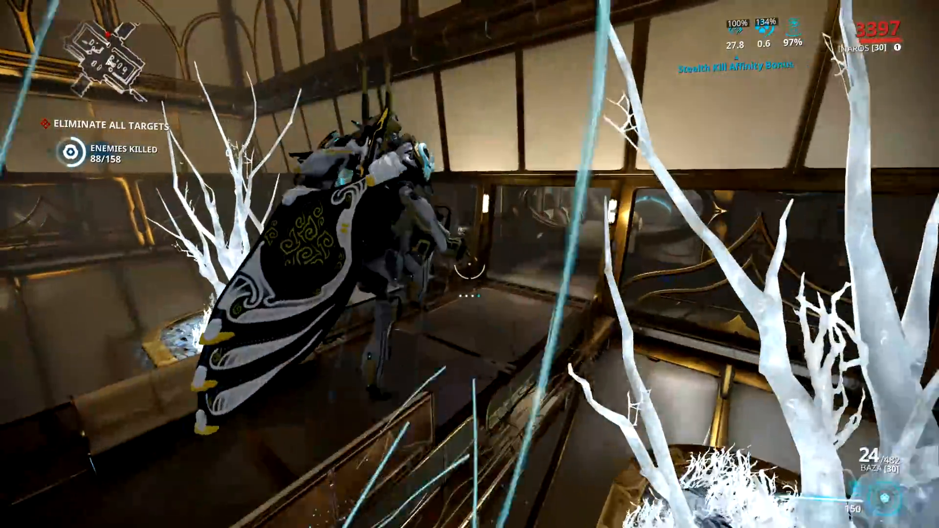
- Shoot the enemies on the upper level and along the adjoining dark corridor, and reload the Baza
{"action": "left_click", "coordinate": [469, 264]}
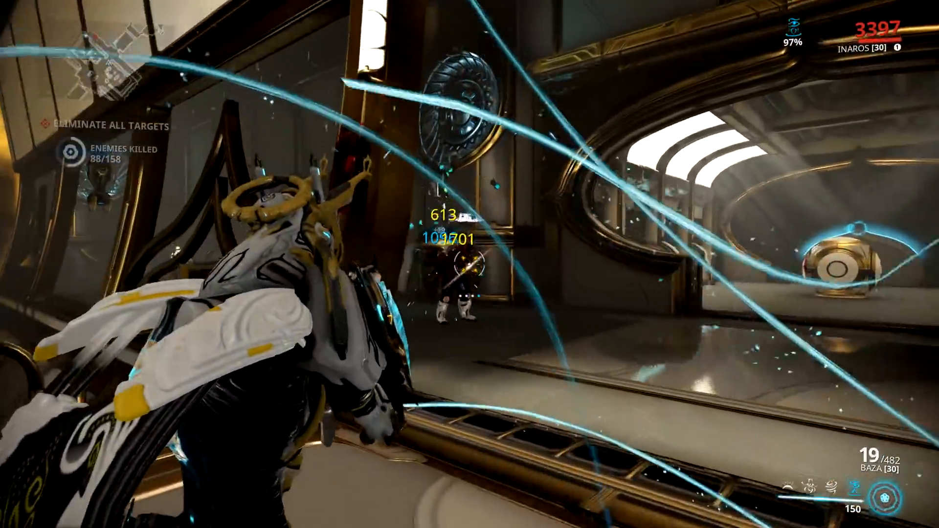
{"action": "left_click", "coordinate": [470, 264]}
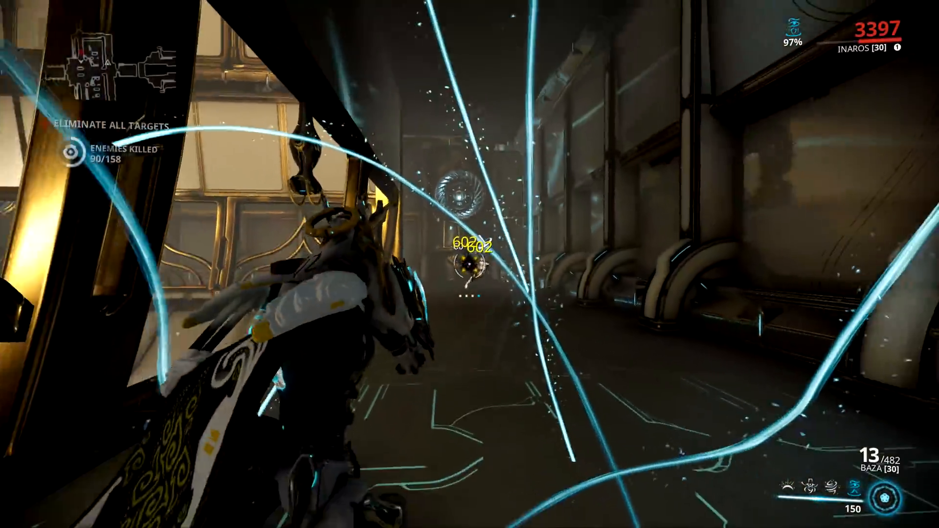
{"action": "key", "text": "r"}
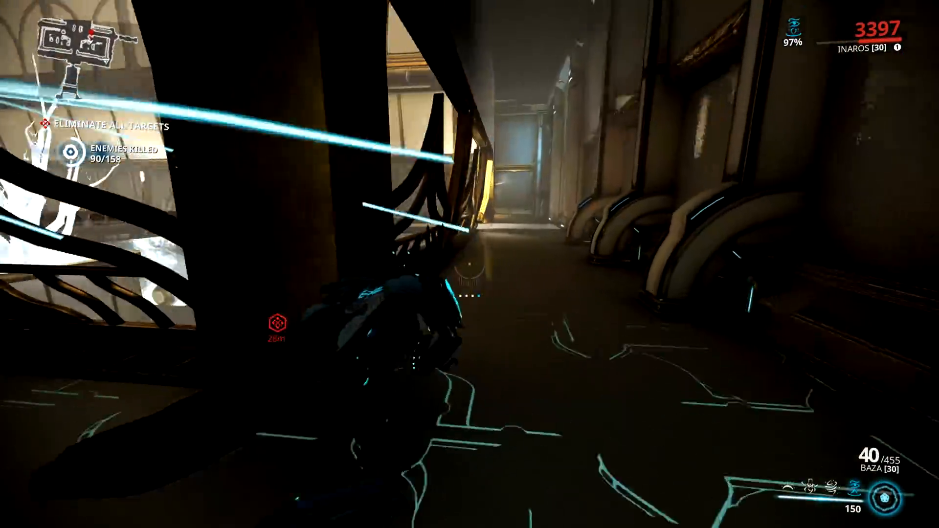
- Run to the corridor's end, shoot the enemies around the white-tree hall and reload the Baza while dropping down
{"action": "key", "text": "w"}
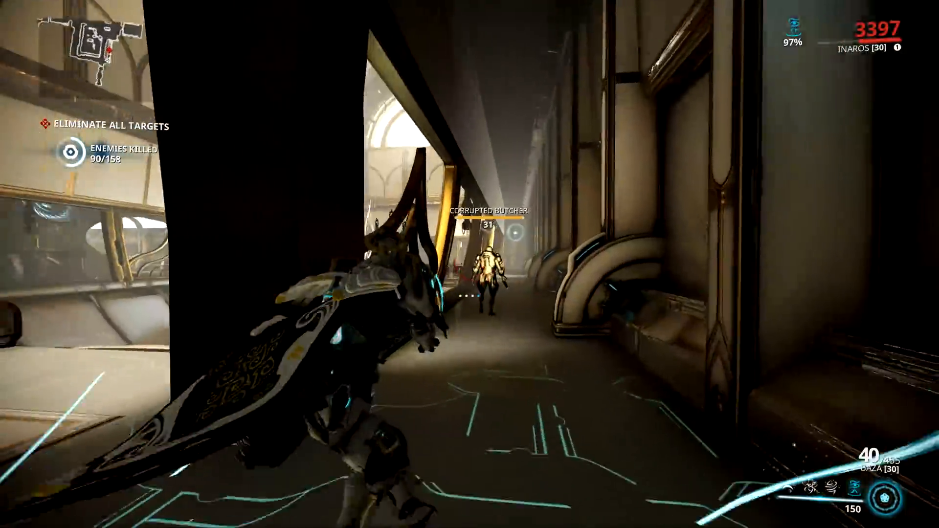
{"action": "left_click", "coordinate": [470, 264]}
{"action": "left_click", "coordinate": [470, 265]}
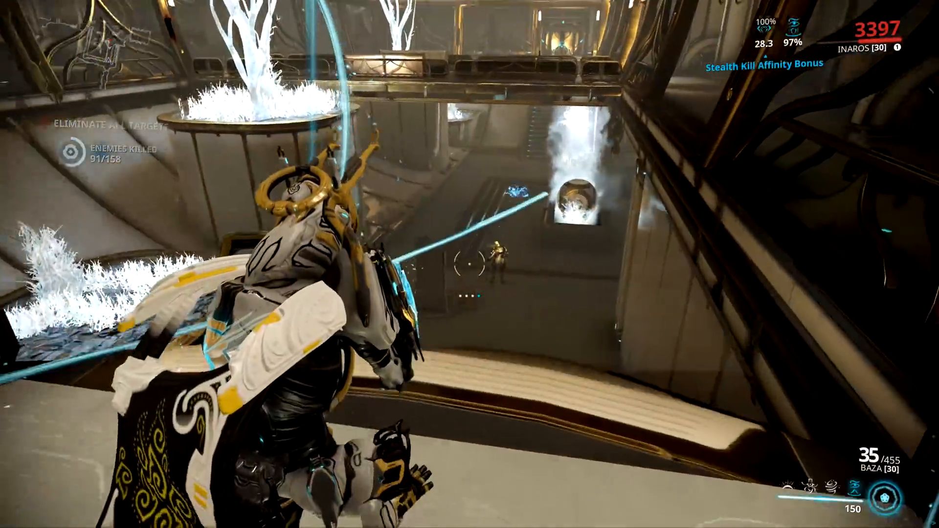
{"action": "left_click", "coordinate": [470, 264]}
{"action": "key", "text": "w"}
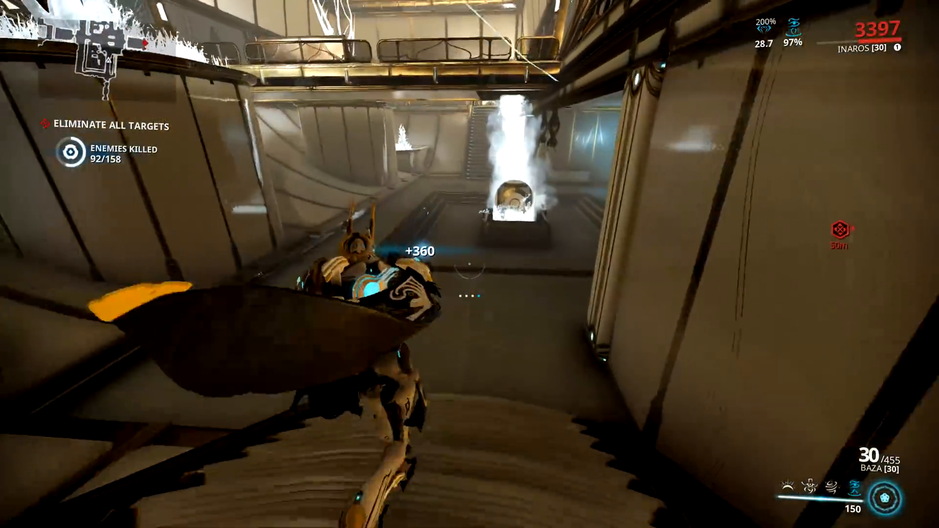
{"action": "key", "text": "r"}
- Run through the bright arched passage and shoot the Corrupted Butchers and Corrupted Crewman in the room beyond
{"action": "key", "text": "w"}
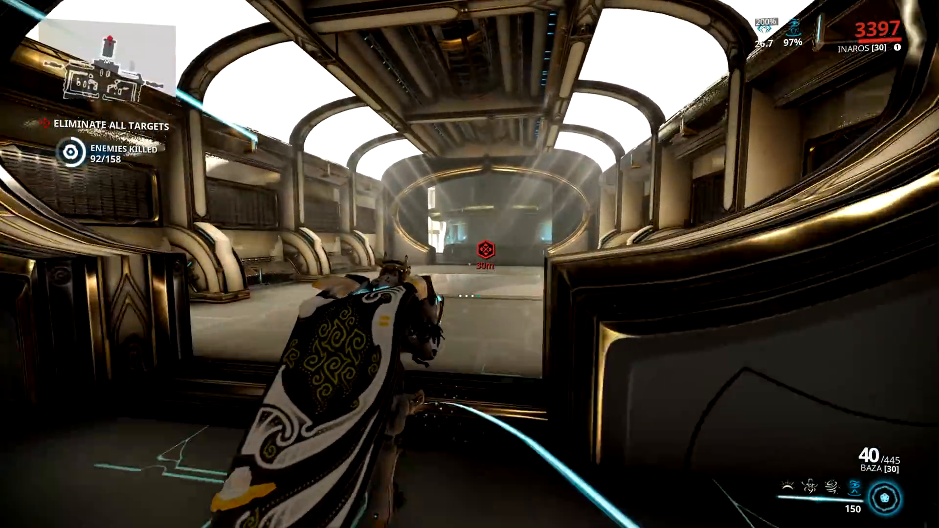
{"action": "key", "text": "w"}
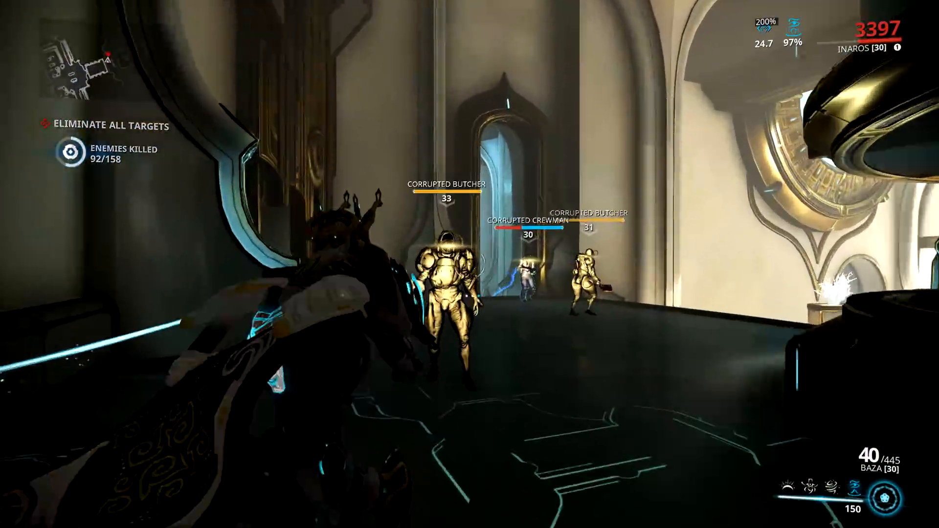
{"action": "left_click", "coordinate": [470, 264]}
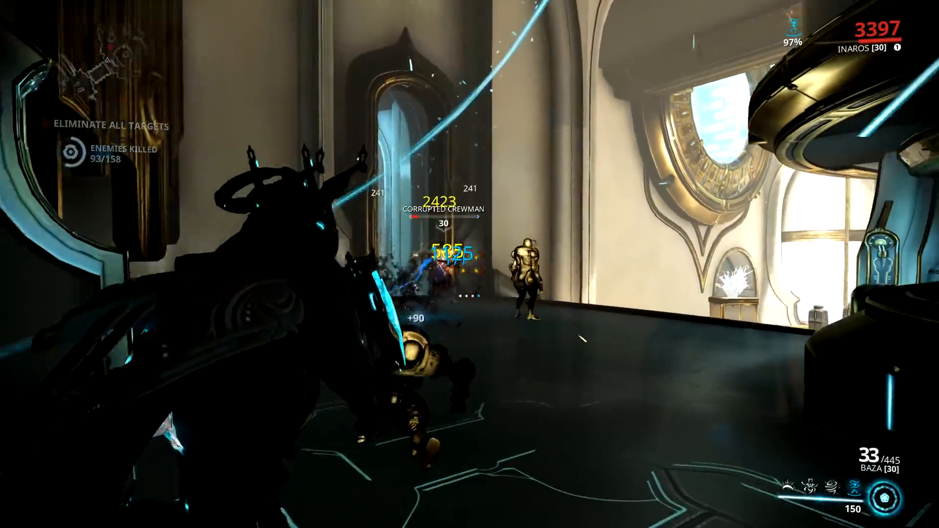
{"action": "left_click", "coordinate": [469, 264]}
{"action": "key", "text": "w"}
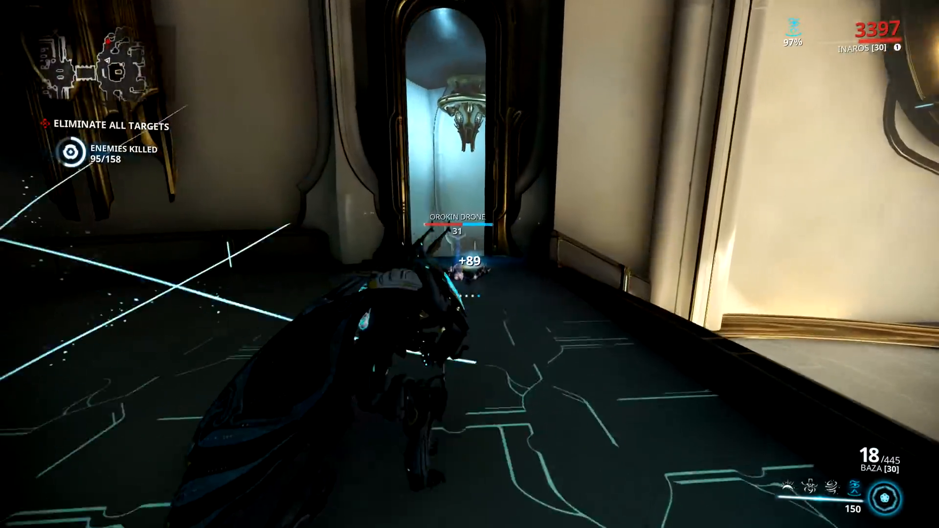
- Shoot the enemy at the narrow arched doorway, go through to the blue-lit stairs and reload the Baza
{"action": "key", "text": "w"}
{"action": "left_click", "coordinate": [470, 264]}
{"action": "key", "text": "w"}
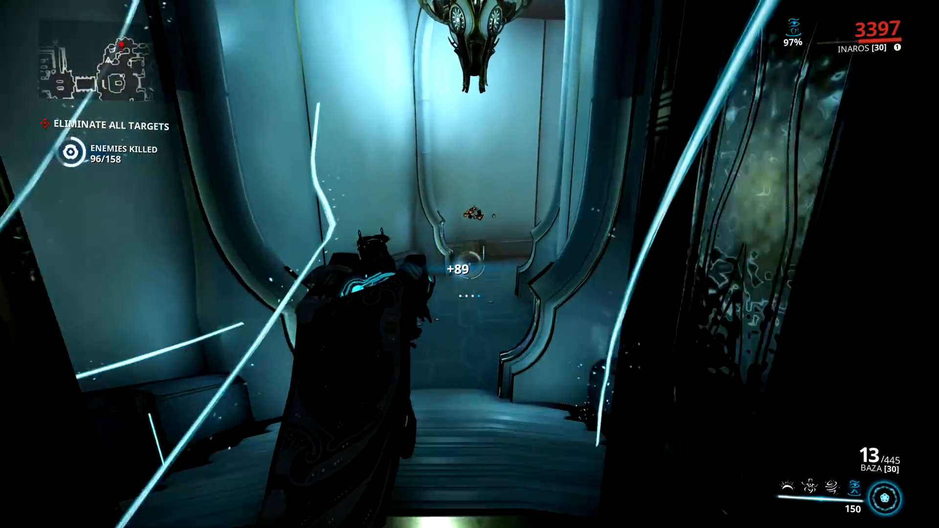
{"action": "key", "text": "r"}
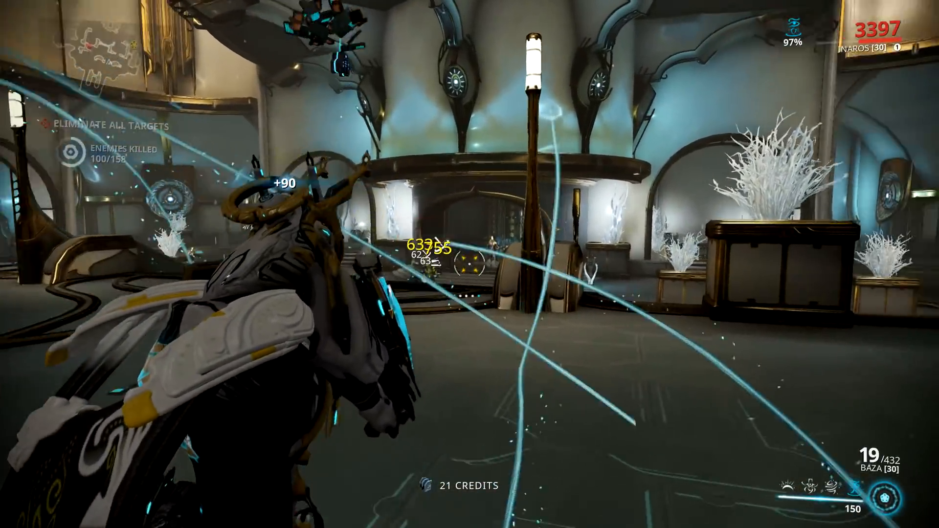
- Shoot the Corrupted Lancers in the large round hall with the glowing central structure
{"action": "left_click", "coordinate": [470, 264]}
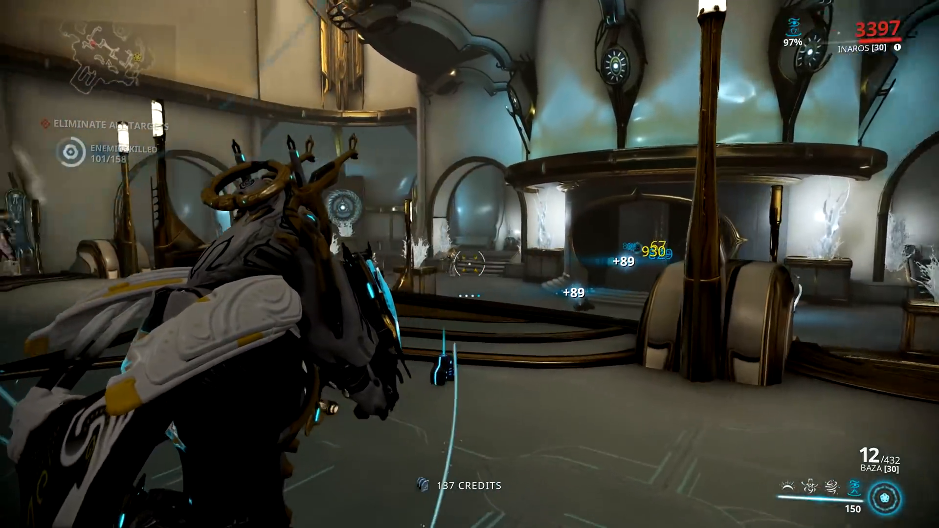
{"action": "left_click", "coordinate": [470, 265]}
{"action": "left_click", "coordinate": [469, 264]}
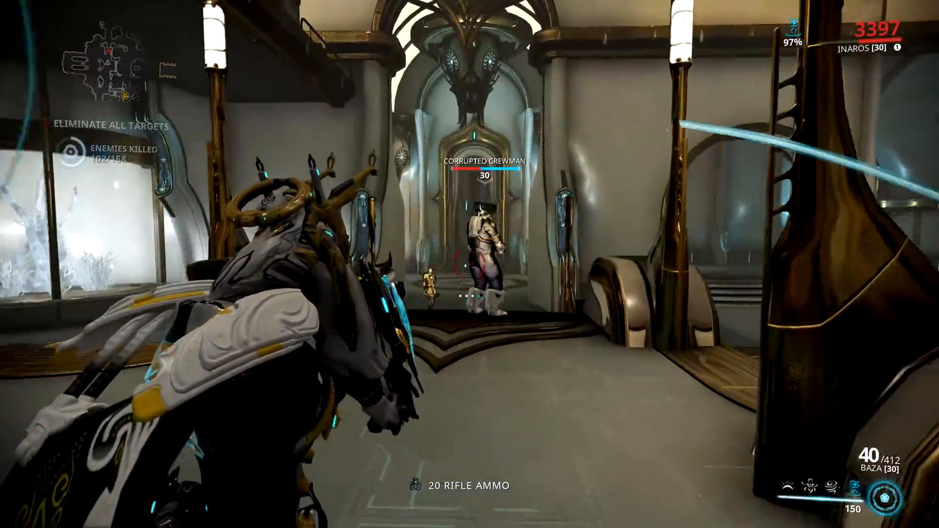
- Advance on the tall ornate doorway and shoot the Corrupted Butcher and the other enemies in front of it
{"action": "left_click", "coordinate": [470, 264]}
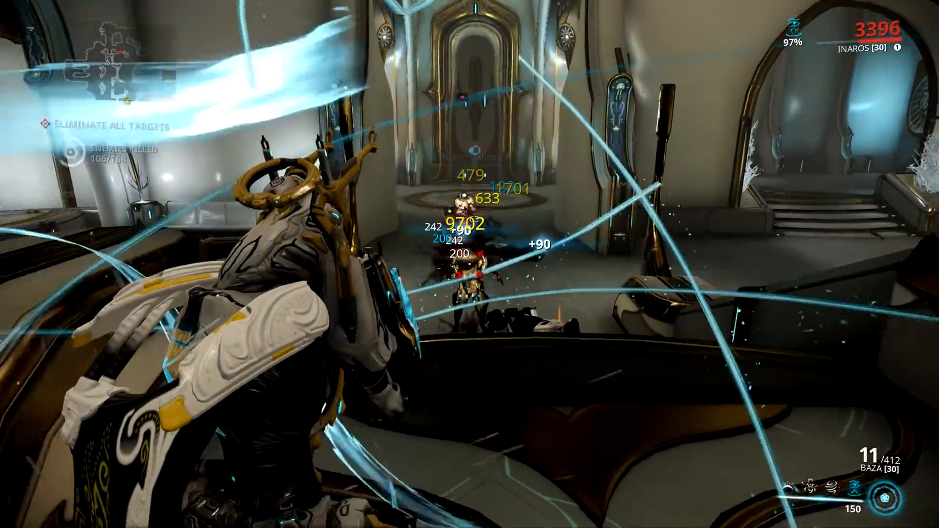
{"action": "left_click", "coordinate": [470, 264]}
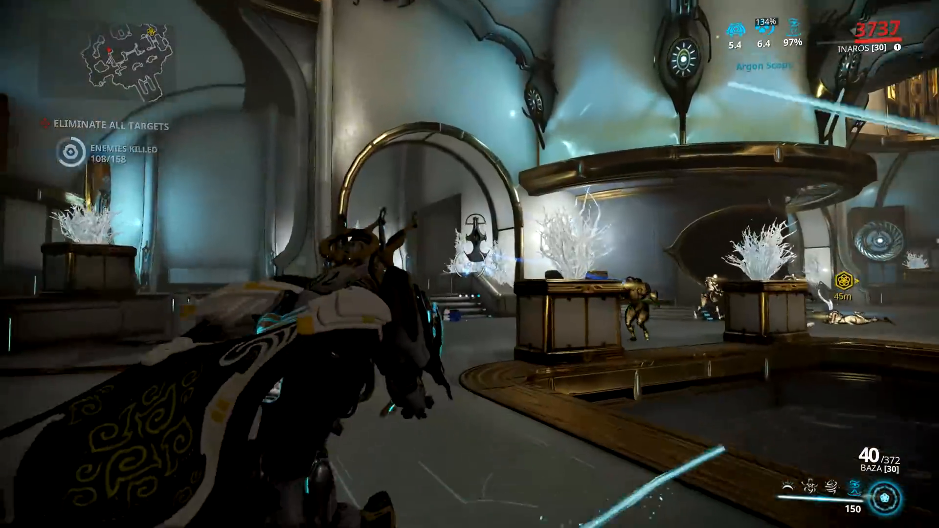
{"action": "left_click", "coordinate": [470, 264]}
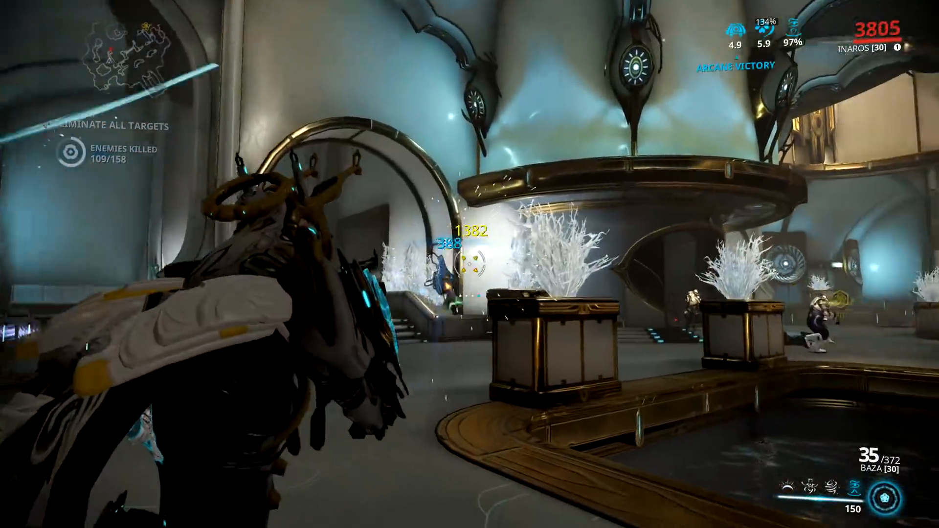
- Shoot the enemies around the crystal planters and across the water pool in the round hall
{"action": "left_click", "coordinate": [469, 264]}
{"action": "left_click", "coordinate": [469, 264]}
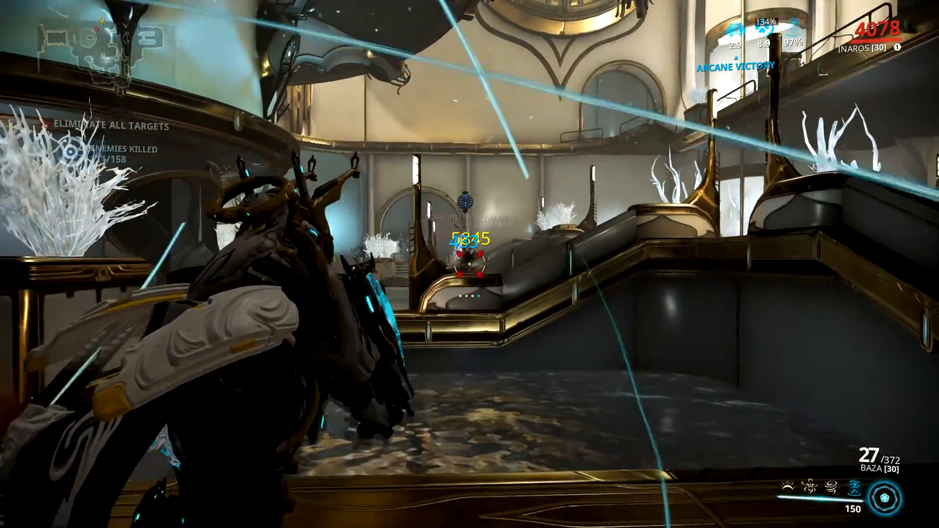
{"action": "left_click", "coordinate": [470, 264]}
{"action": "left_click", "coordinate": [470, 264]}
{"action": "left_click", "coordinate": [470, 264]}
{"action": "left_click", "coordinate": [470, 264]}
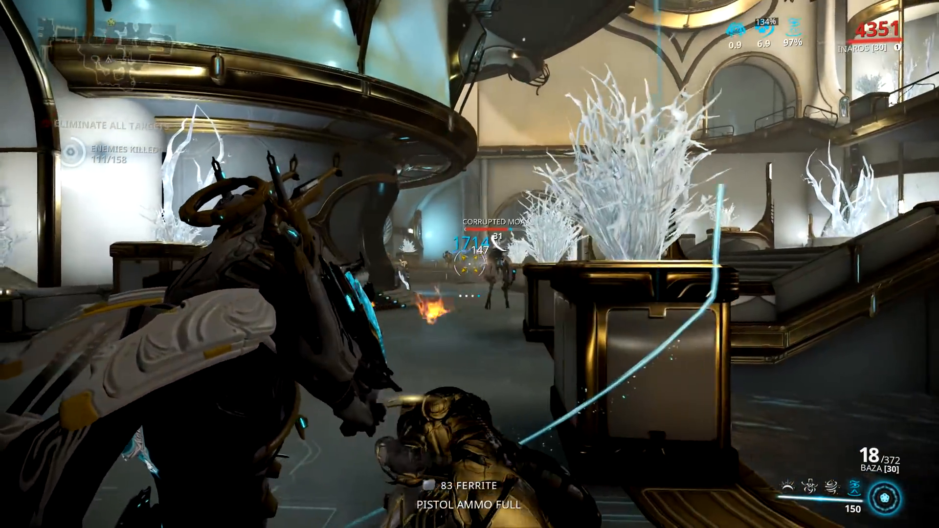
- Shoot the Corrupted Moa beside the crystal planters under the round structure
{"action": "left_click", "coordinate": [470, 264]}
{"action": "left_click", "coordinate": [470, 264]}
{"action": "left_click", "coordinate": [470, 264]}
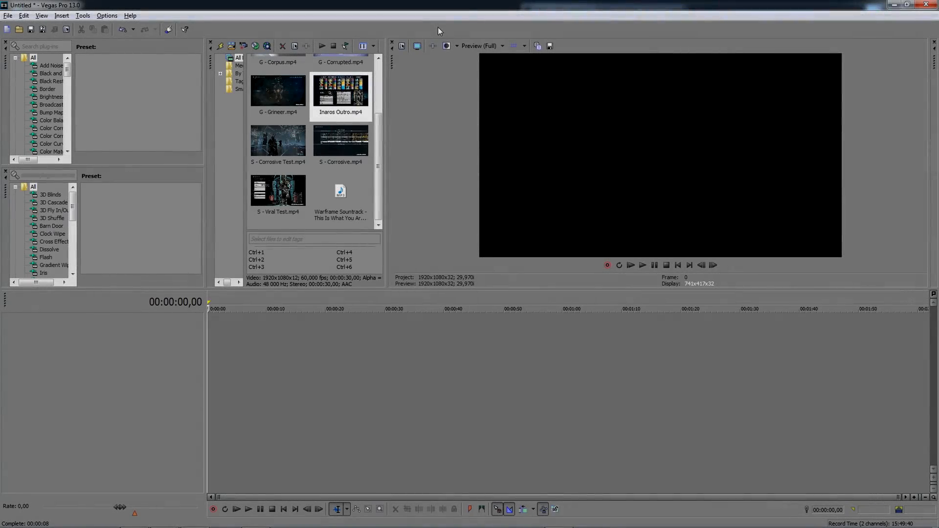
- Go through the B - Corrosive, C - Intro and G - Corpus clips in the project media
{"action": "scroll", "coordinate": [375, 112], "scroll_direction": "up", "scroll_amount": 3}
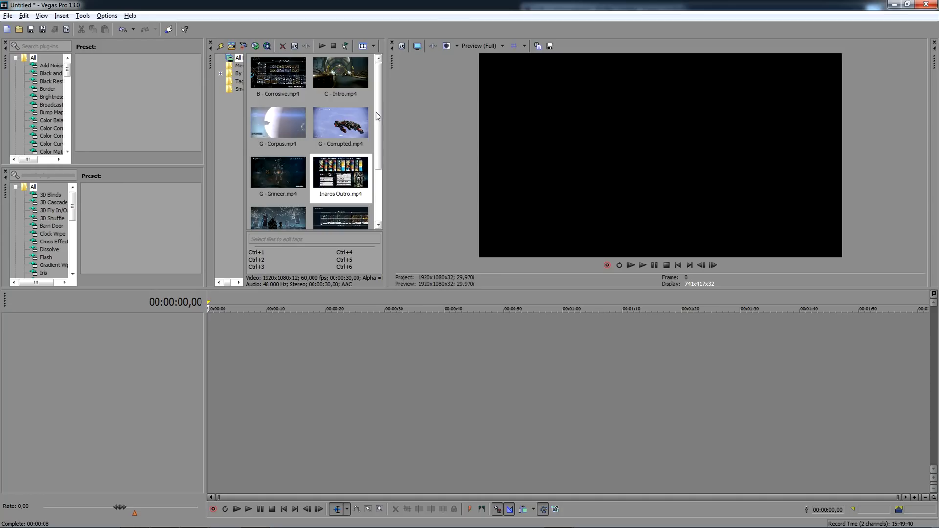
{"action": "left_click", "coordinate": [277, 63]}
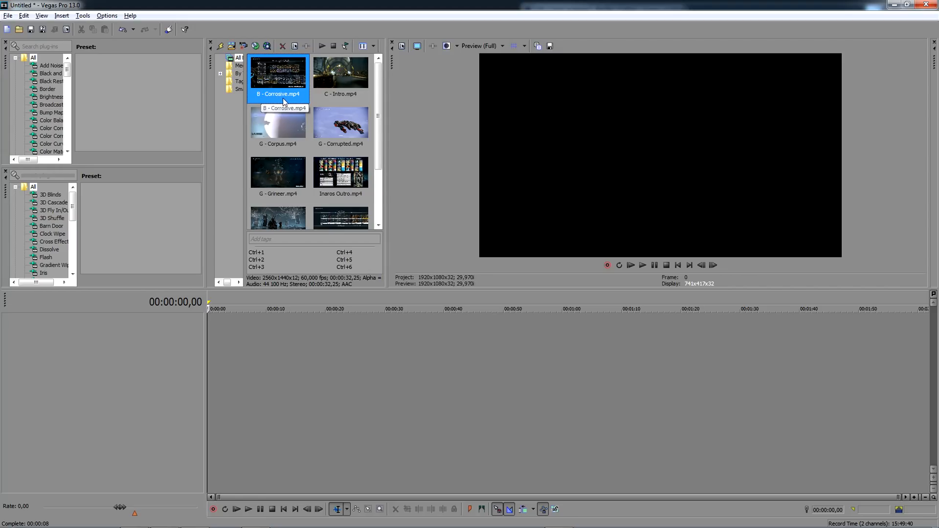
{"action": "left_click", "coordinate": [324, 99]}
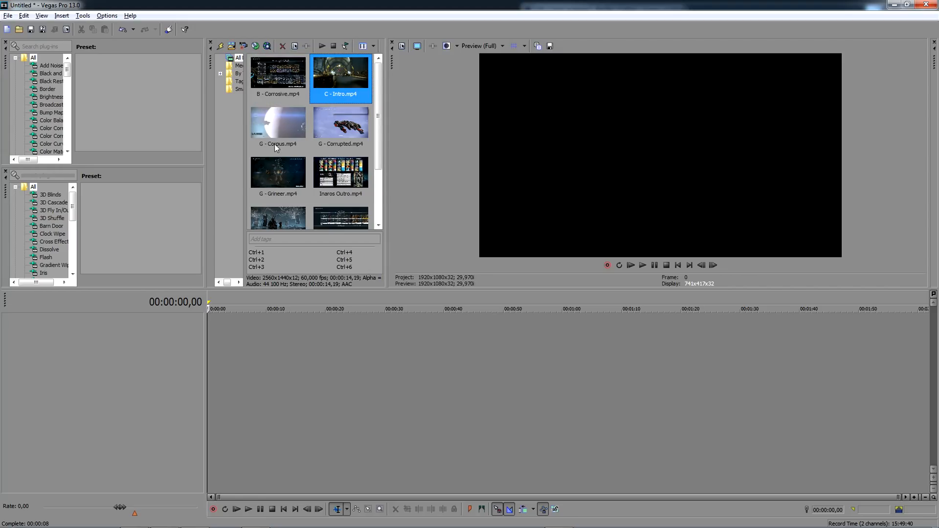
{"action": "left_click", "coordinate": [260, 147]}
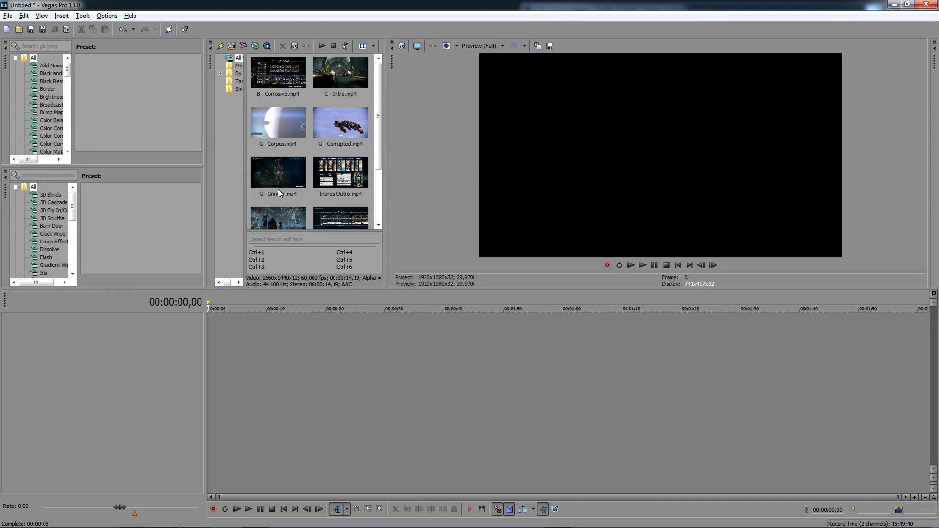
- Preview Inaros Outro.mp4 temporarily on the timeline with the project video settings matched to it
{"action": "left_click", "coordinate": [343, 178]}
{"action": "scroll", "coordinate": [341, 173], "scroll_direction": "down", "scroll_amount": 2}
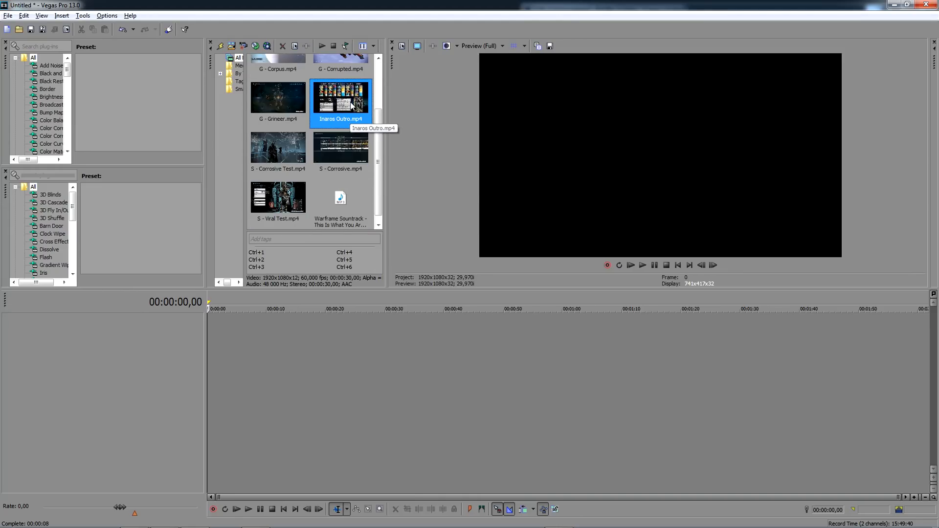
{"action": "left_click_drag", "start_coordinate": [350, 102], "coordinate": [258, 332]}
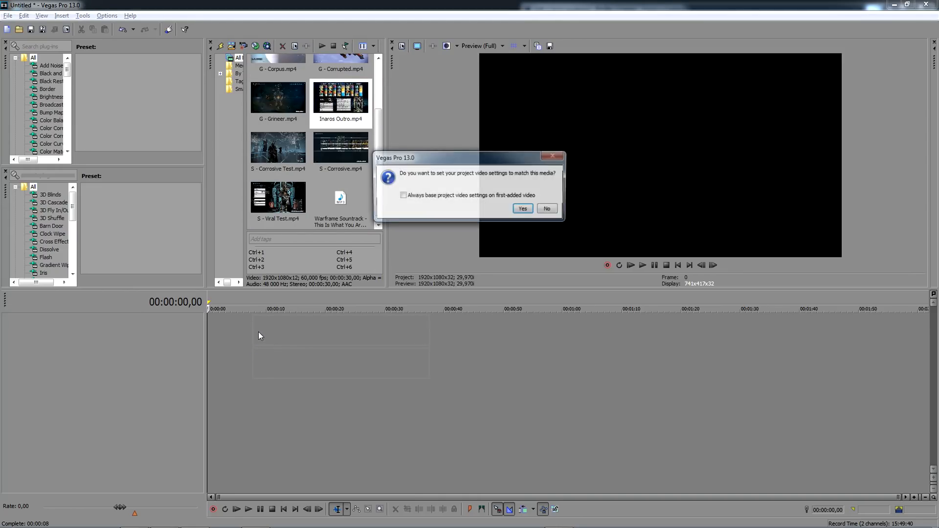
{"action": "left_click", "coordinate": [524, 209]}
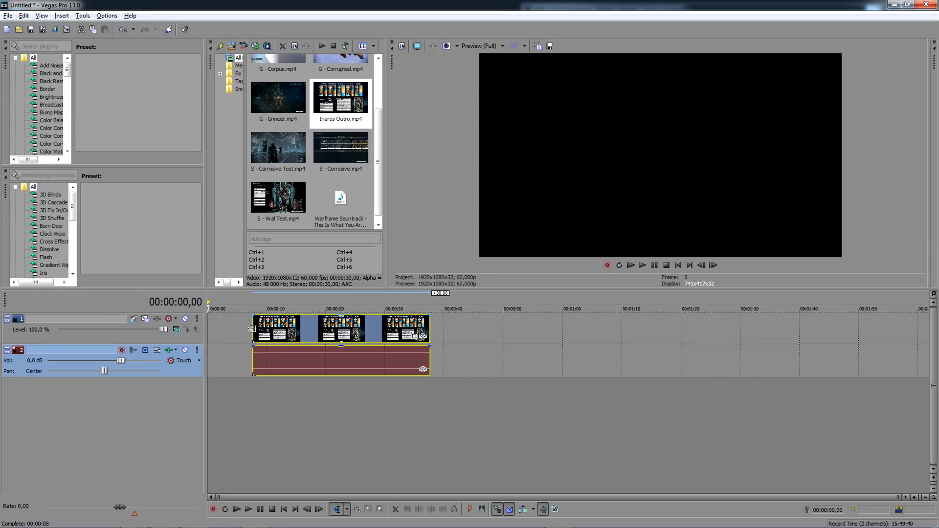
{"action": "key", "text": "space"}
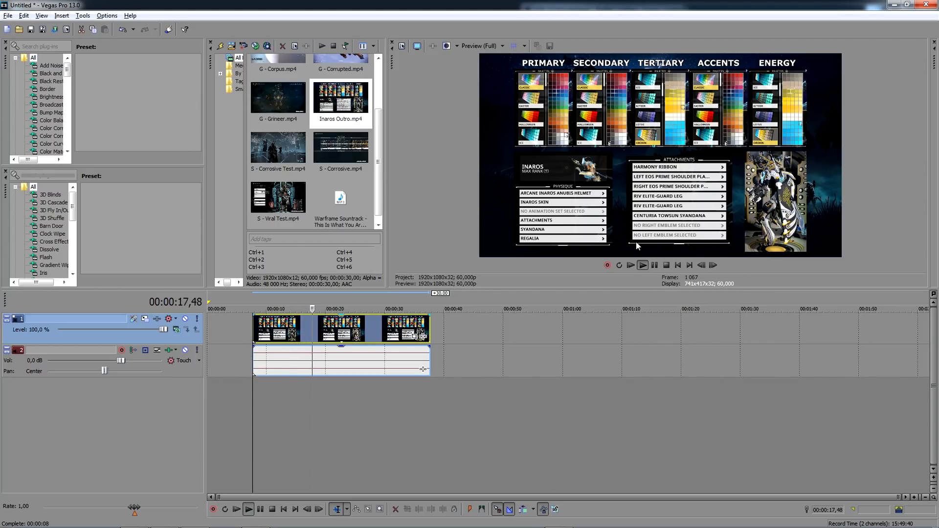
{"action": "key", "text": "space"}
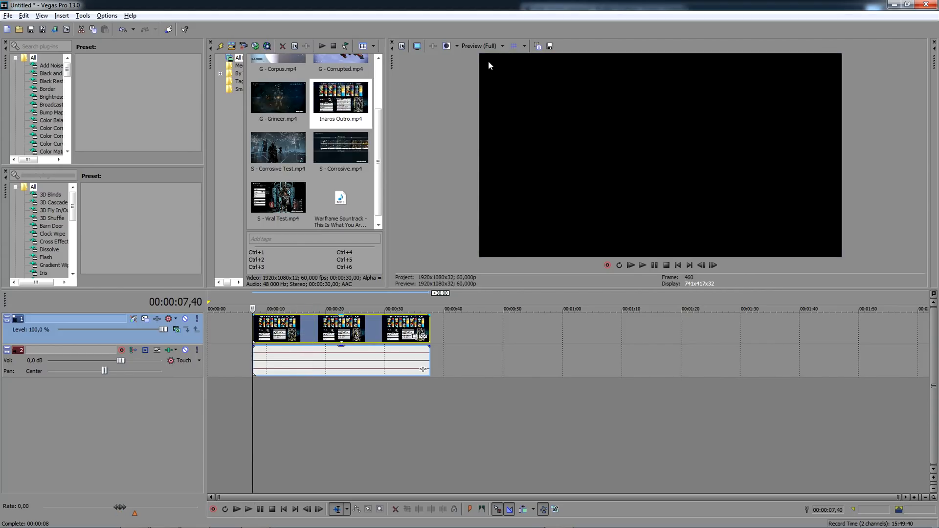
{"action": "key", "text": "ctrl+z"}
- Go through the S - Corrosive Test, S - Corrosive and S - Viral Test clips and the Warframe soundtrack in the project media
{"action": "left_click", "coordinate": [257, 170]}
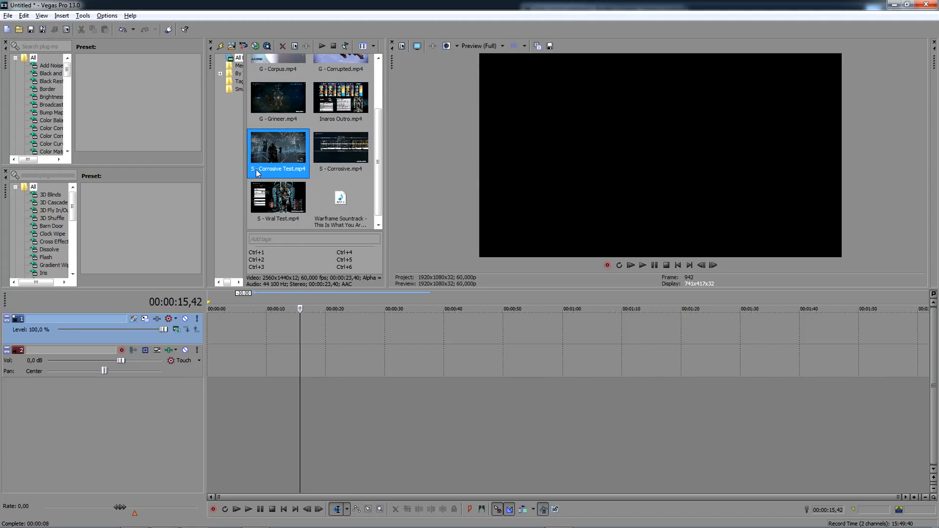
{"action": "left_click", "coordinate": [332, 169]}
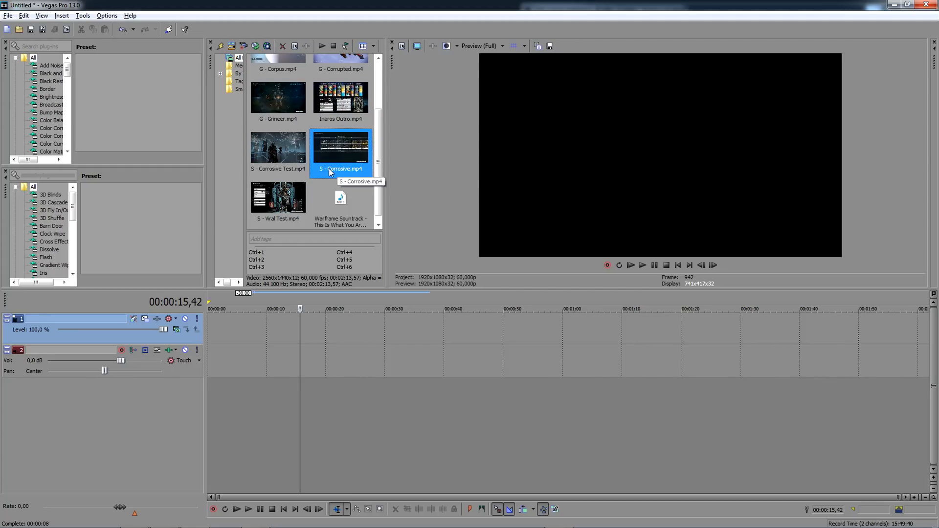
{"action": "left_click", "coordinate": [264, 219]}
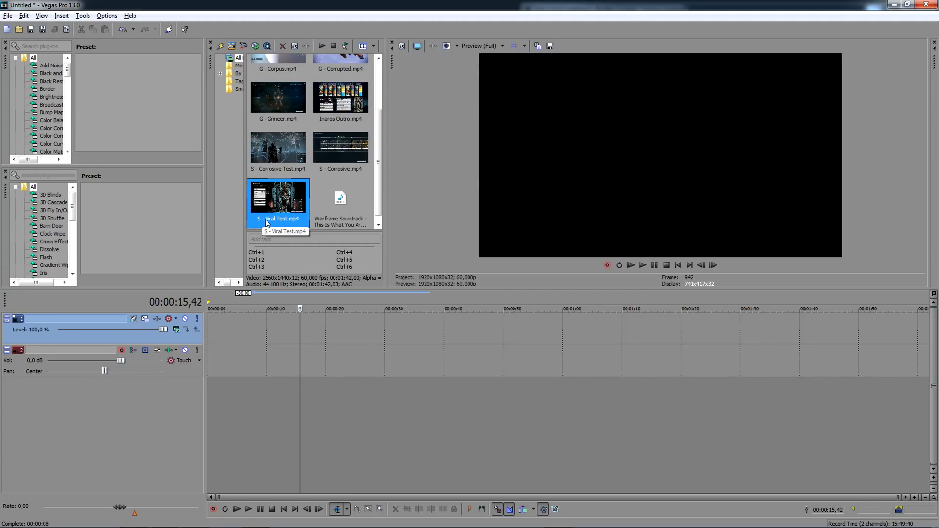
{"action": "scroll", "coordinate": [294, 184], "scroll_direction": "down", "scroll_amount": 1}
{"action": "left_click", "coordinate": [346, 201]}
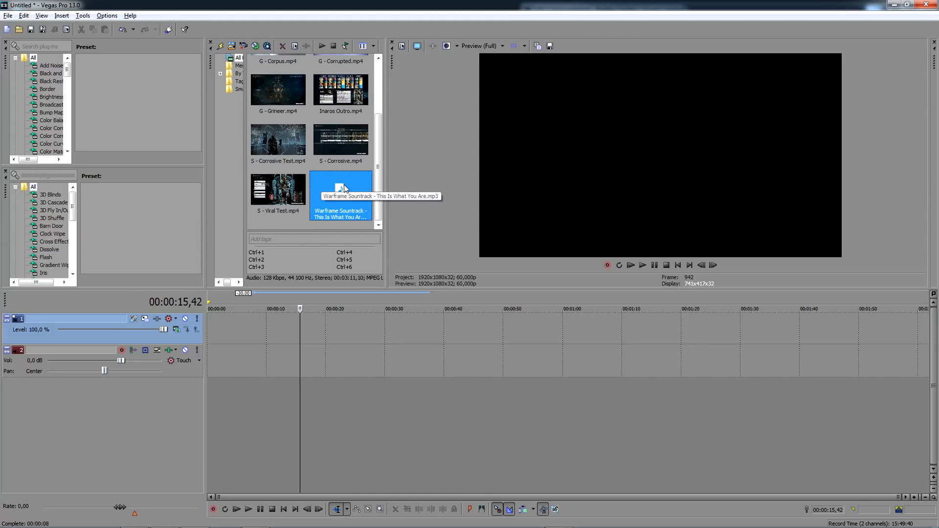
- Place C - Intro.mp4 at the start of the timeline and match the project video settings to it
{"action": "scroll", "coordinate": [353, 186], "scroll_direction": "up", "scroll_amount": 2}
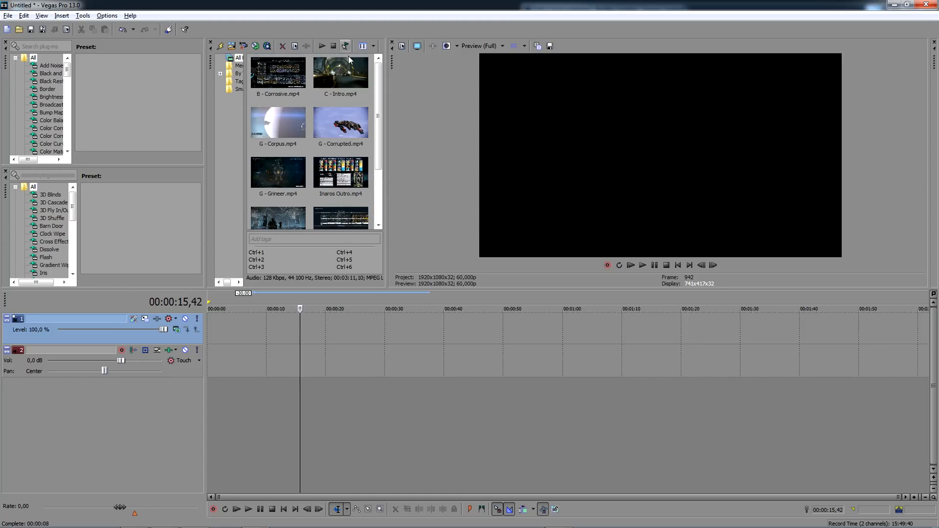
{"action": "left_click_drag", "start_coordinate": [341, 74], "coordinate": [256, 316]}
{"action": "left_click", "coordinate": [521, 207]}
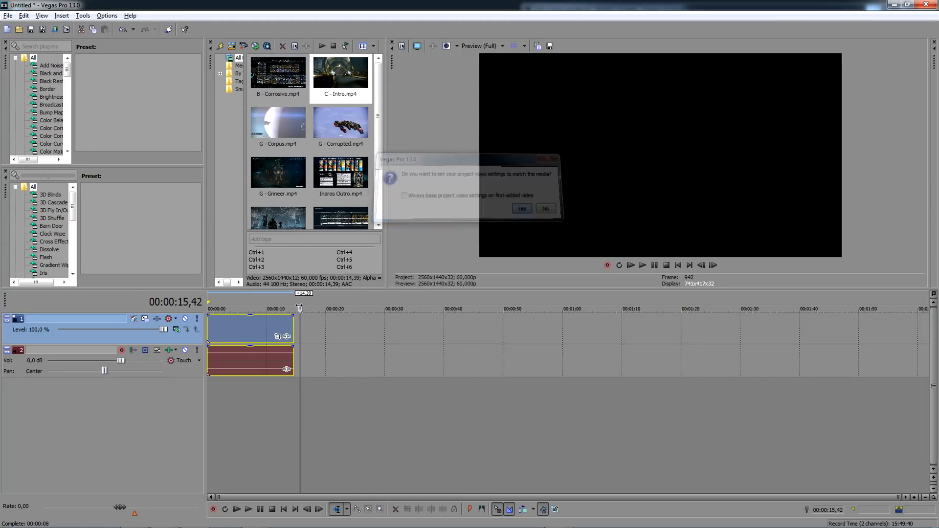
- Split the C - Intro clip at 00:00:00,31 and delete the part before the cut
{"action": "scroll", "coordinate": [260, 325], "scroll_direction": "up", "scroll_amount": 3}
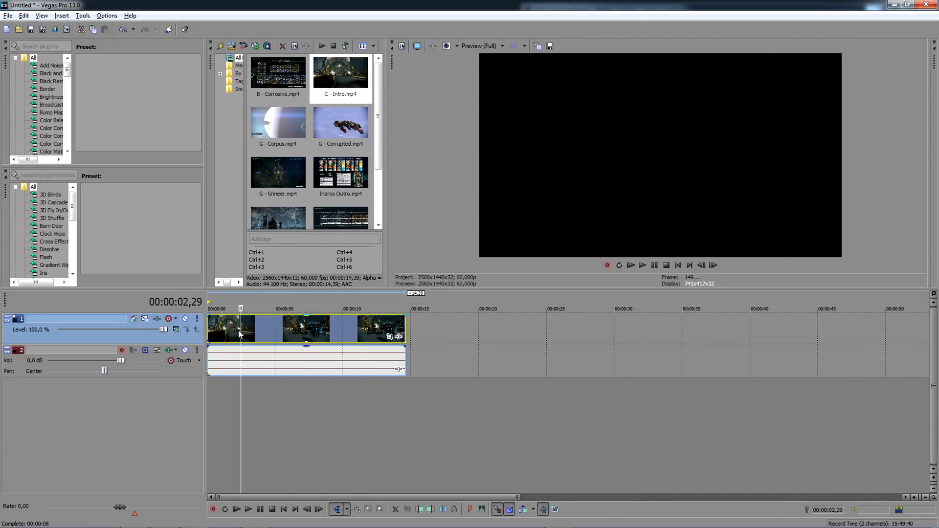
{"action": "scroll", "coordinate": [257, 326], "scroll_direction": "up", "scroll_amount": 2}
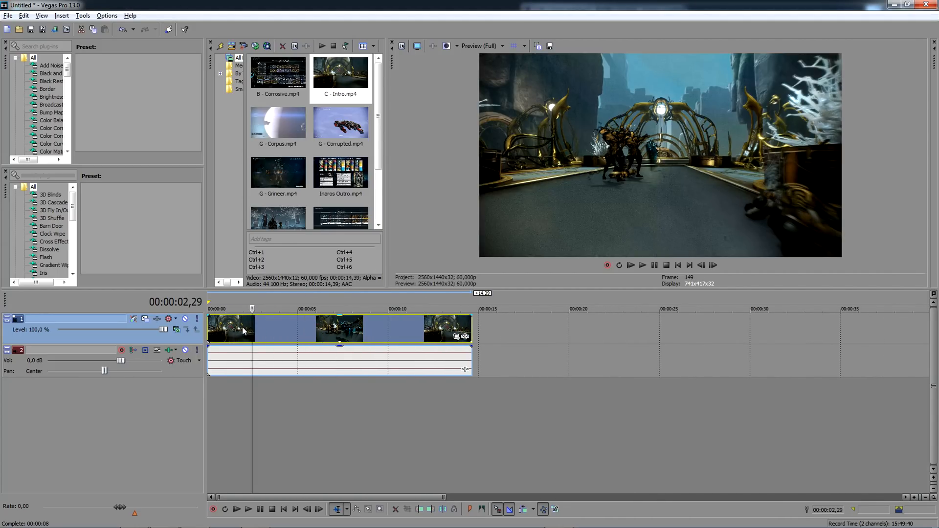
{"action": "left_click", "coordinate": [243, 327]}
{"action": "scroll", "coordinate": [242, 327], "scroll_direction": "up", "scroll_amount": 2}
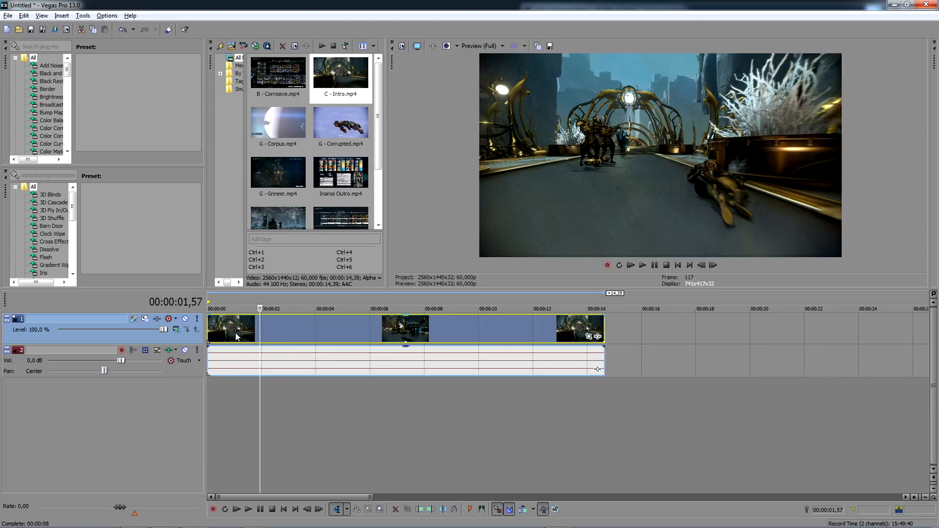
{"action": "left_click", "coordinate": [236, 337]}
{"action": "scroll", "coordinate": [236, 336], "scroll_direction": "up", "scroll_amount": 2}
{"action": "left_click", "coordinate": [246, 327]}
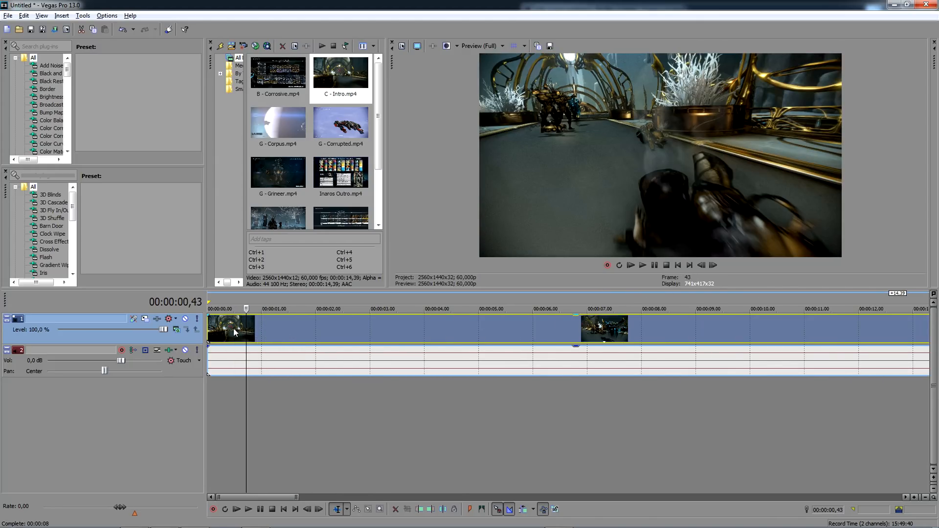
{"action": "left_click", "coordinate": [228, 327]}
{"action": "left_click", "coordinate": [235, 329]}
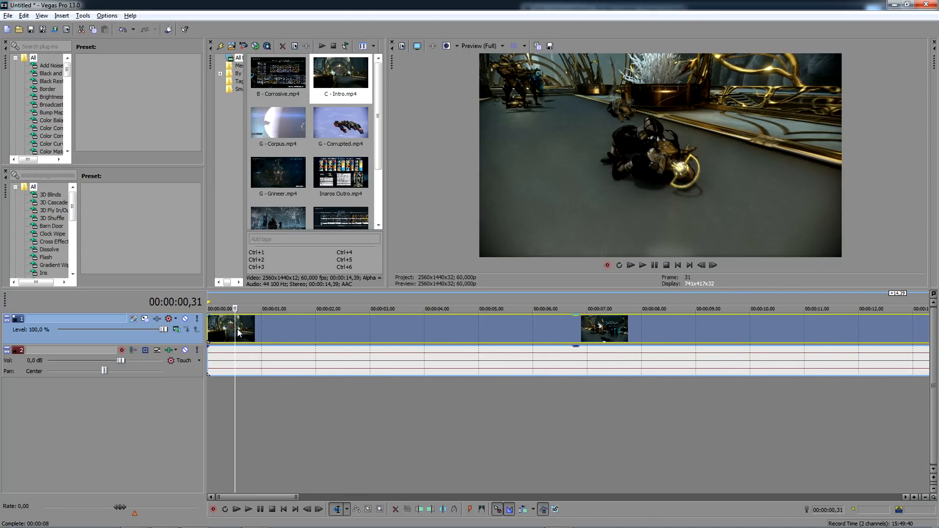
{"action": "key", "text": "s"}
{"action": "left_click", "coordinate": [222, 325]}
{"action": "key", "text": "Delete"}
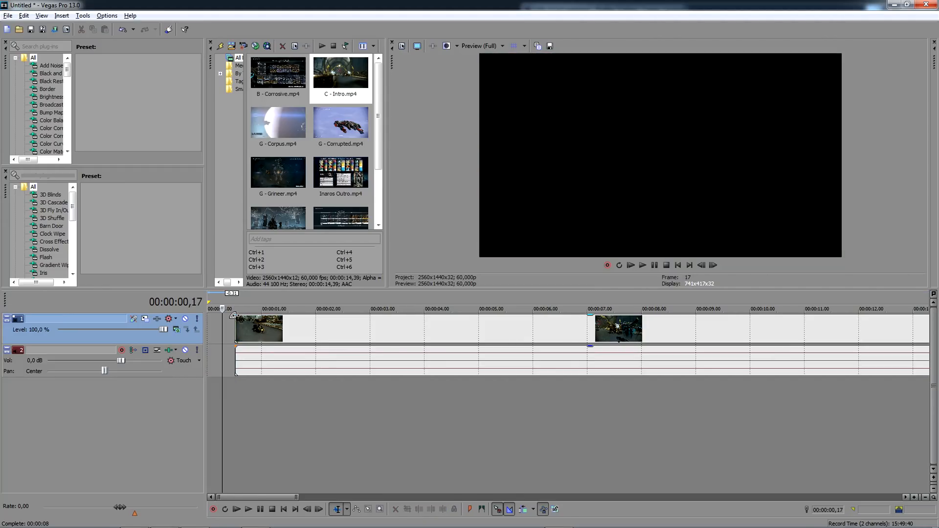
- Move the trimmed intro clip to the timeline start and add one-second fade-ins to its video and audio
{"action": "key", "text": "ctrl+a"}
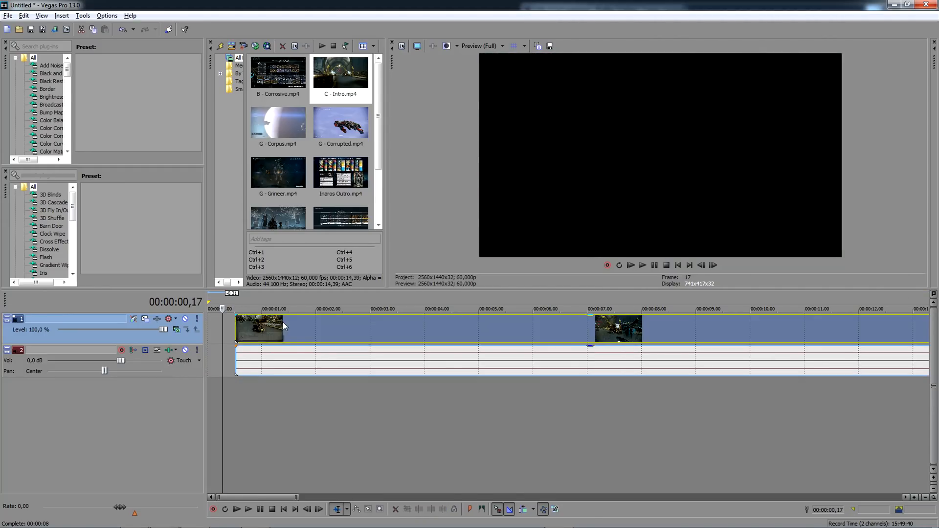
{"action": "mouse_move", "coordinate": [242, 321]}
{"action": "left_mouse_down"}
{"action": "mouse_move", "coordinate": [214, 321]}
{"action": "mouse_move", "coordinate": [261, 317]}
{"action": "left_mouse_up"}
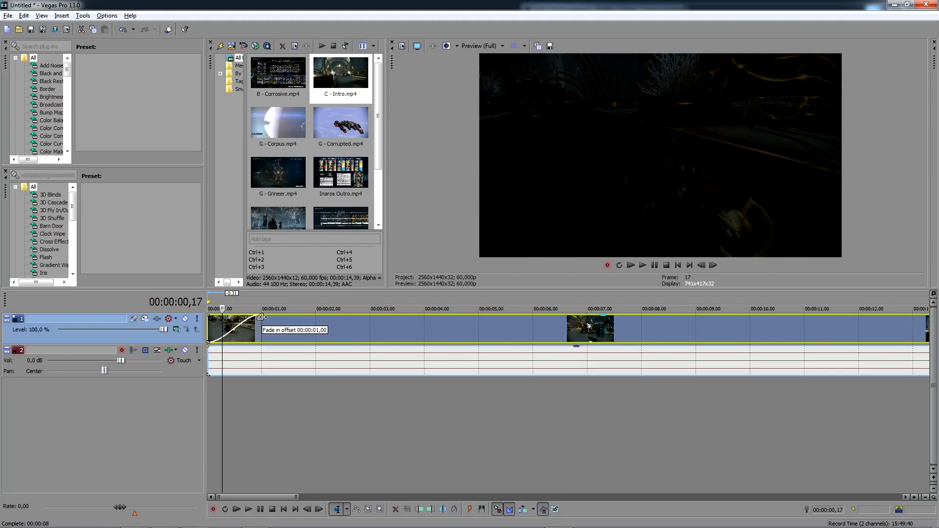
{"action": "left_click", "coordinate": [262, 318]}
{"action": "left_click_drag", "start_coordinate": [206, 347], "coordinate": [261, 351]}
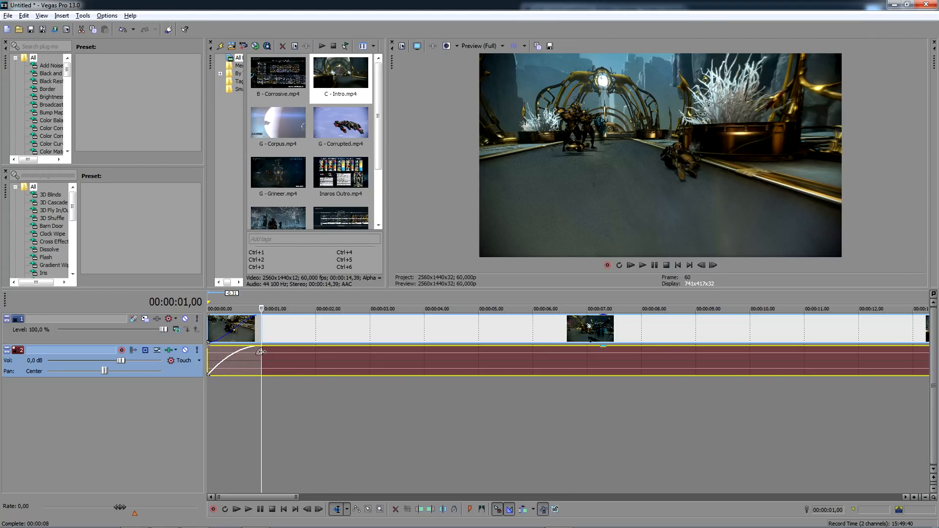
- Set the volume of the intro clip's audio track to -12 dB
{"action": "scroll", "coordinate": [261, 351], "scroll_direction": "down", "scroll_amount": 5}
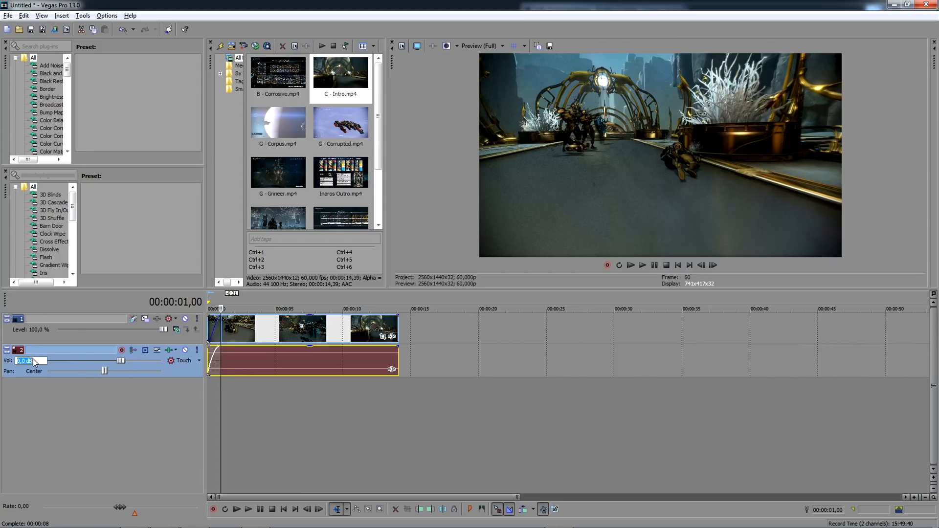
{"action": "type", "text": "-12"}
{"action": "key", "text": "Return"}
- Insert an audio track with the Track EQ preset "Final EQ new test" and the Track Noise Gate preset "NOISE CUT"
{"action": "right_click", "coordinate": [85, 395]}
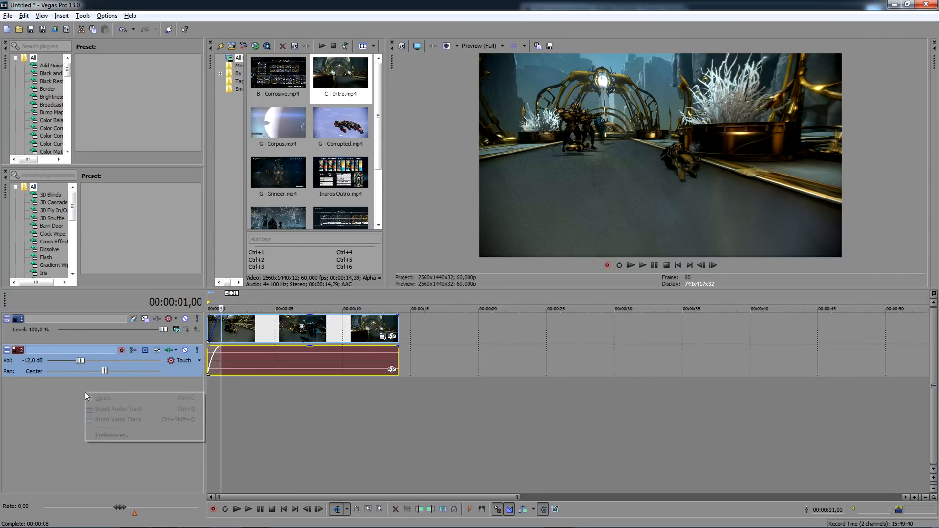
{"action": "left_click", "coordinate": [124, 407]}
{"action": "left_click", "coordinate": [168, 384]}
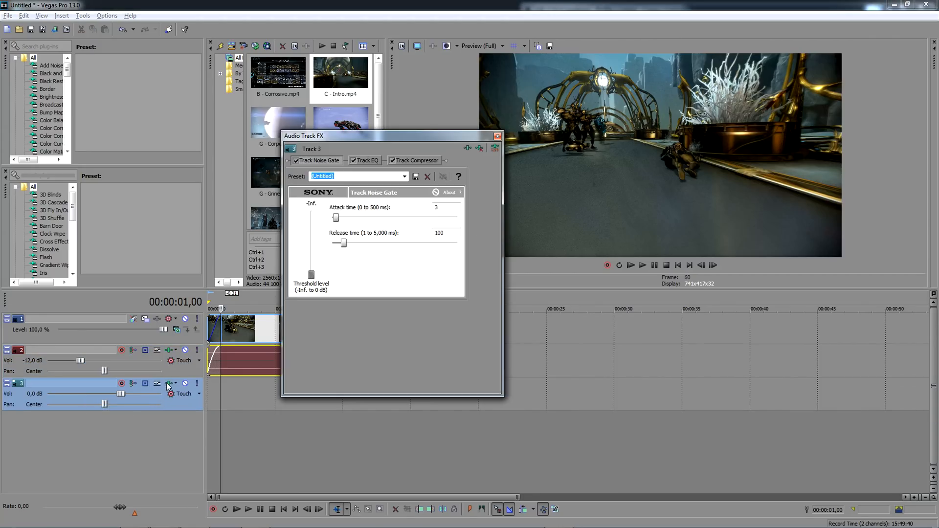
{"action": "left_click", "coordinate": [369, 161]}
{"action": "left_click", "coordinate": [415, 176]}
{"action": "left_click", "coordinate": [333, 283]}
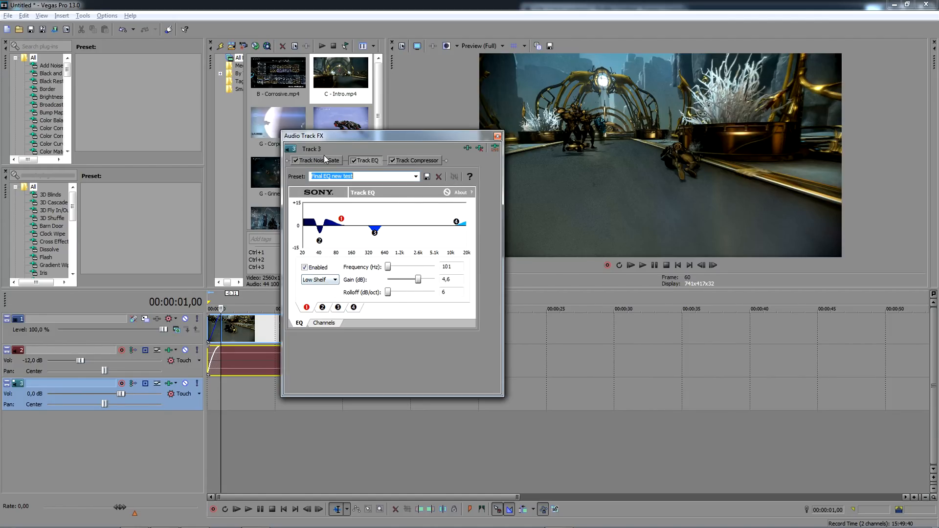
{"action": "left_click", "coordinate": [323, 160]}
{"action": "left_click", "coordinate": [404, 176]}
{"action": "left_click", "coordinate": [401, 228]}
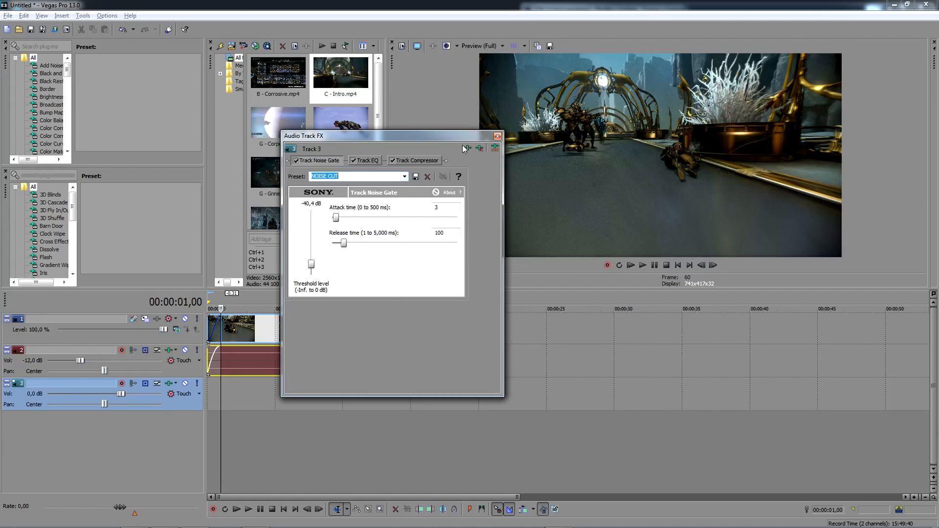
{"action": "left_click", "coordinate": [497, 137]}
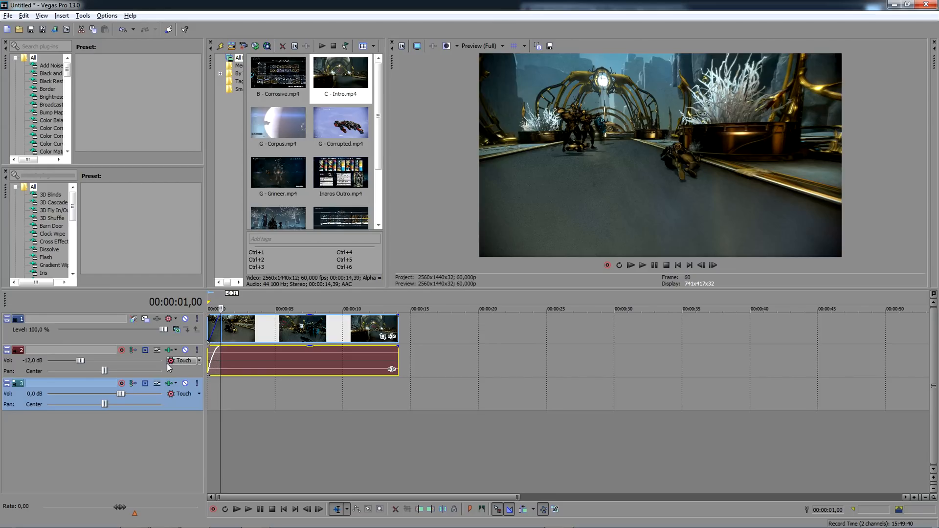
- Set the volume of audio track 3 to 2 dB
{"action": "double_click", "coordinate": [32, 394]}
{"action": "type", "text": "2"}
{"action": "key", "text": "Return"}
- Insert another audio track below track 3 and set its volume to -10 dB
{"action": "right_click", "coordinate": [110, 436]}
{"action": "left_click", "coordinate": [155, 445]}
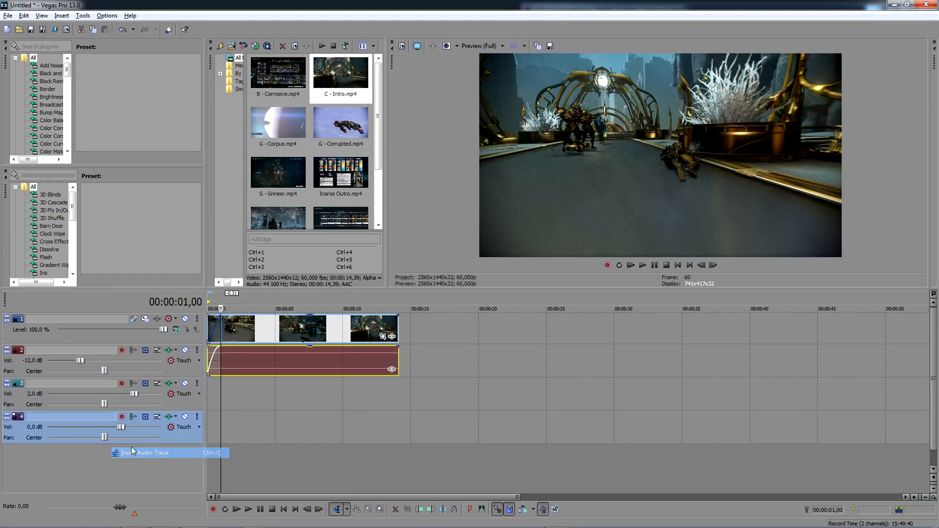
{"action": "double_click", "coordinate": [40, 431]}
{"action": "type", "text": "-1"}
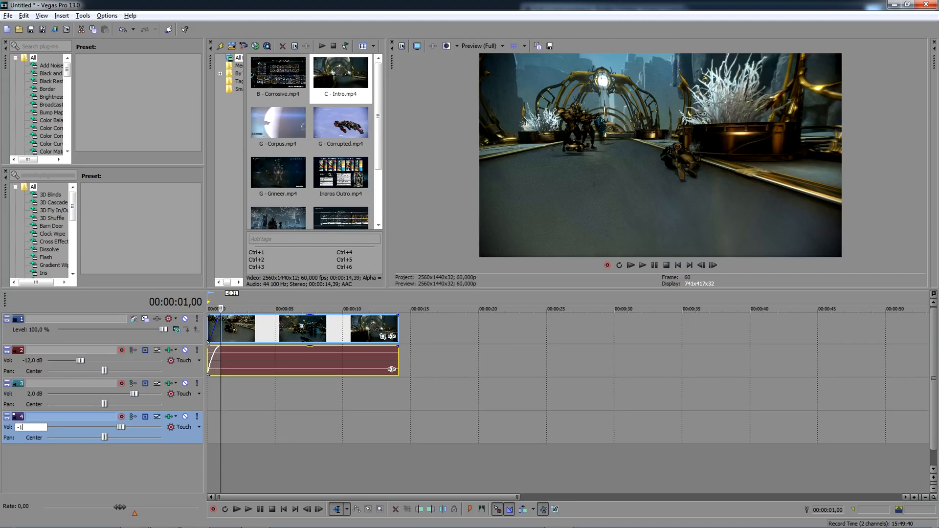
{"action": "type", "text": "0"}
{"action": "key", "text": "Return"}
- Play the timeline from 00:00:00,37 to review the intro clip
{"action": "left_click", "coordinate": [215, 385]}
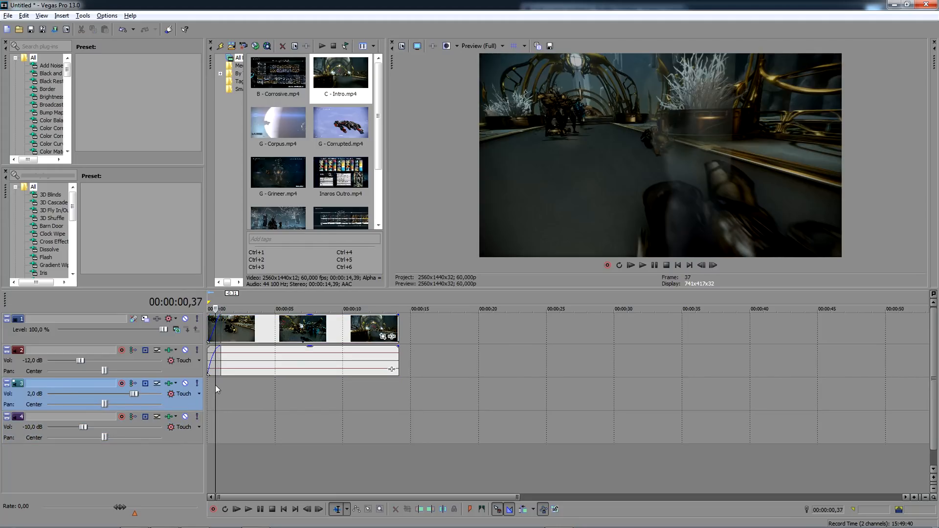
{"action": "key", "text": "space"}
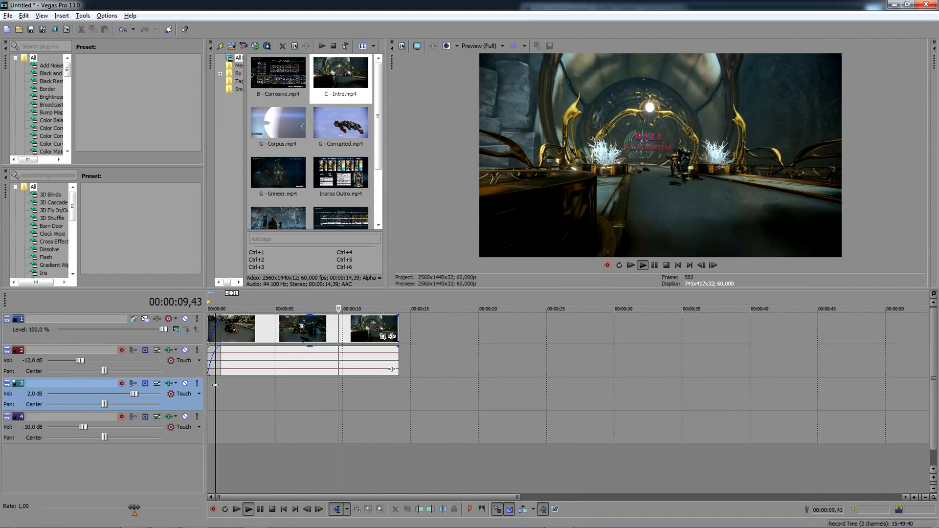
{"action": "key", "text": "space"}
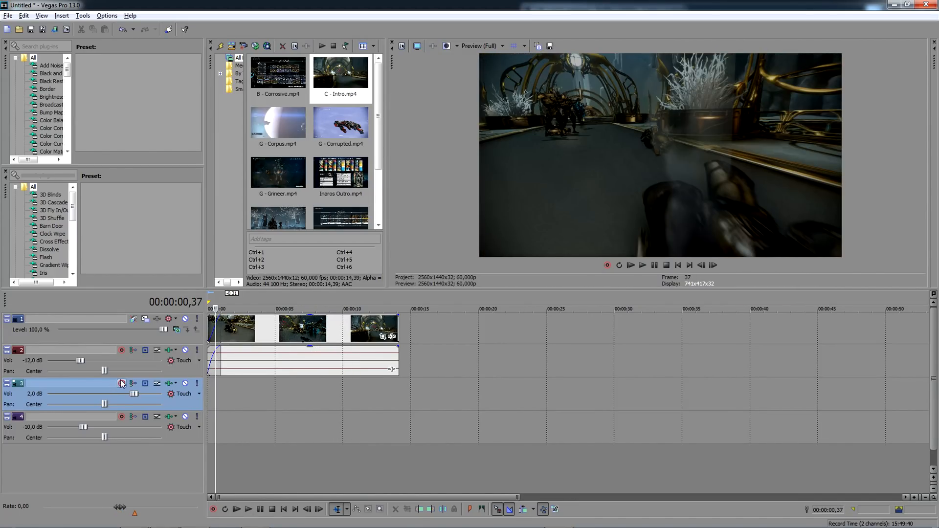
- Arm audio track 3 for recording and record a voice take on it starting at 00:00:00,17
{"action": "left_click", "coordinate": [122, 383]}
{"action": "left_click", "coordinate": [480, 222]}
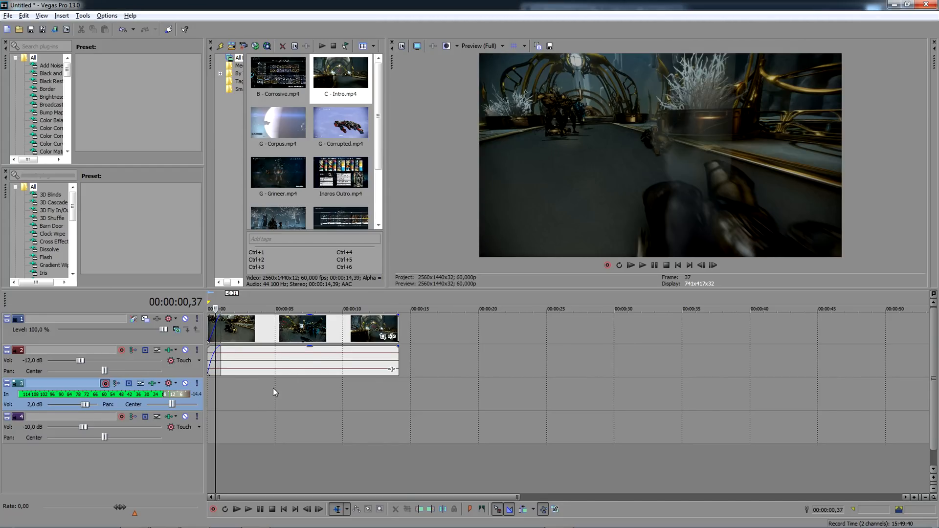
{"action": "left_click", "coordinate": [212, 389]}
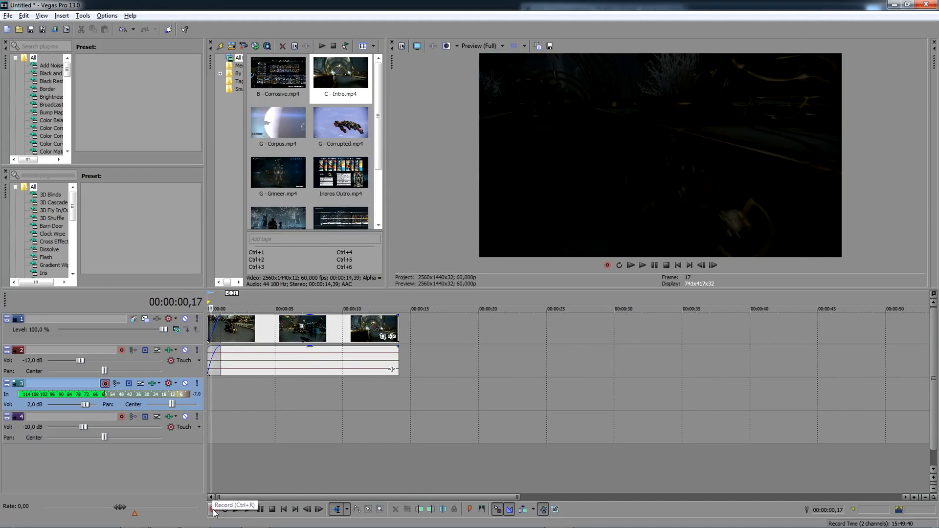
{"action": "left_click", "coordinate": [214, 509]}
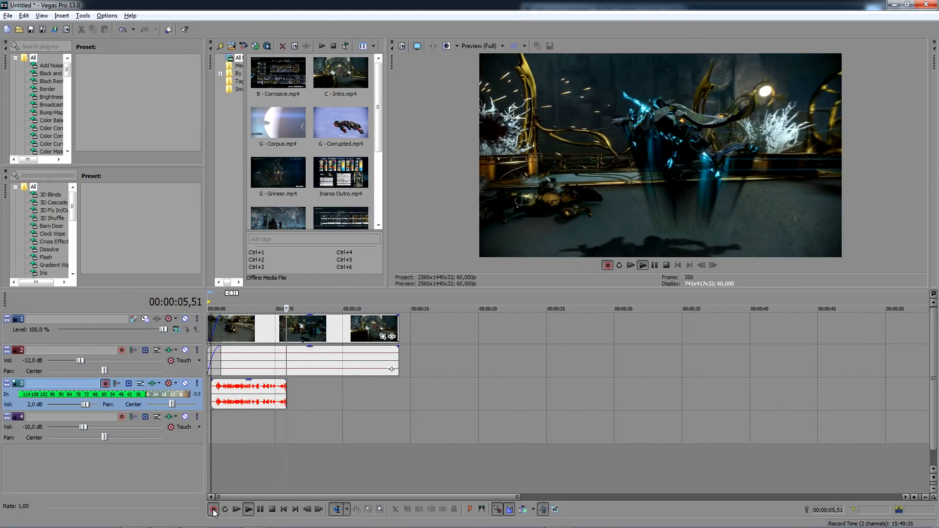
{"action": "left_click", "coordinate": [214, 511]}
{"action": "left_click", "coordinate": [529, 248]}
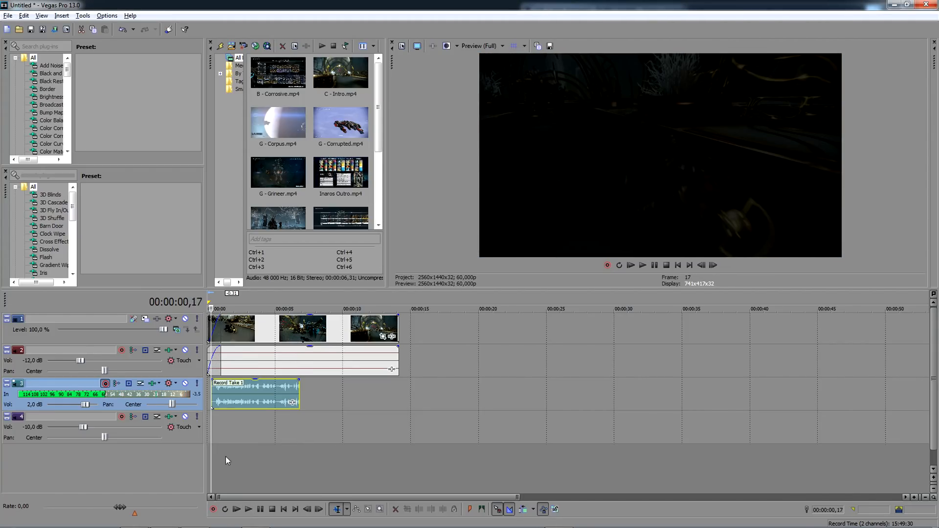
- Delete the voice take on track 3 and record a replacement from 00:00:00,17
{"action": "key", "text": "Delete"}
{"action": "left_click", "coordinate": [214, 510]}
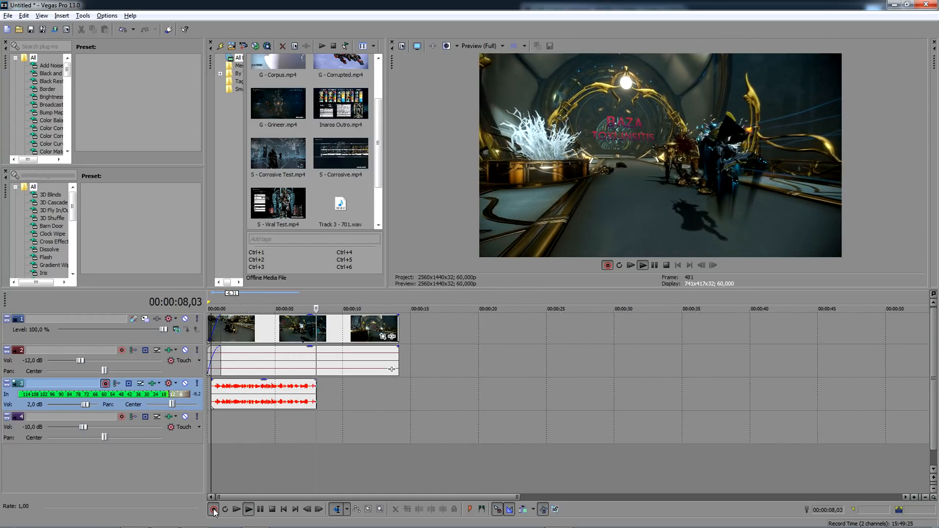
{"action": "left_click", "coordinate": [213, 510]}
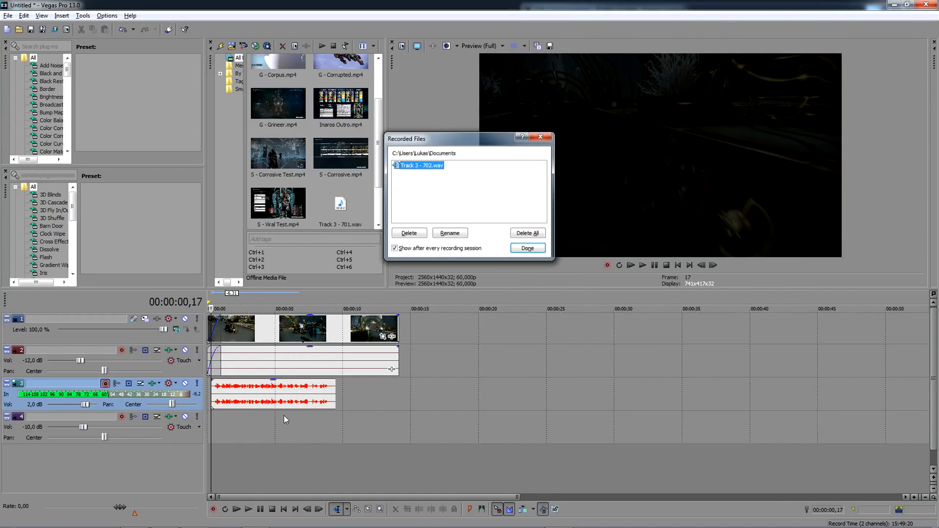
{"action": "key", "text": "Return"}
- Give the replacement take a short fade-in and set its channels to Left Only, playing it back from 00:00:00,17
{"action": "scroll", "coordinate": [218, 386], "scroll_direction": "up", "scroll_amount": 3}
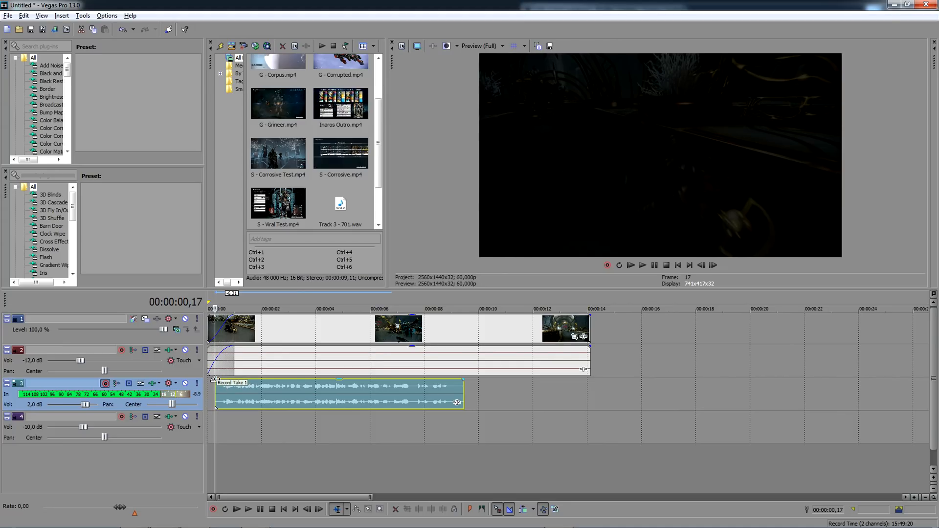
{"action": "right_click", "coordinate": [249, 394]}
{"action": "mouse_move", "coordinate": [293, 335]}
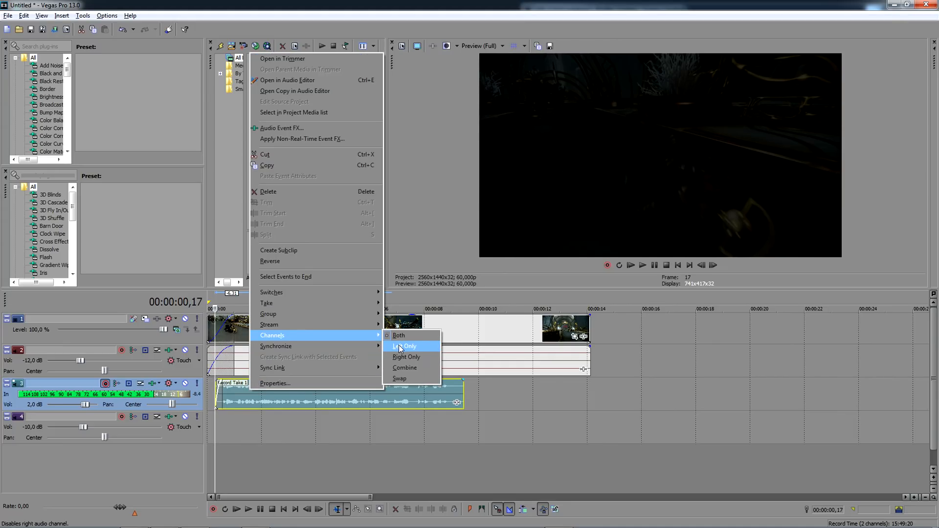
{"action": "left_click", "coordinate": [406, 365]}
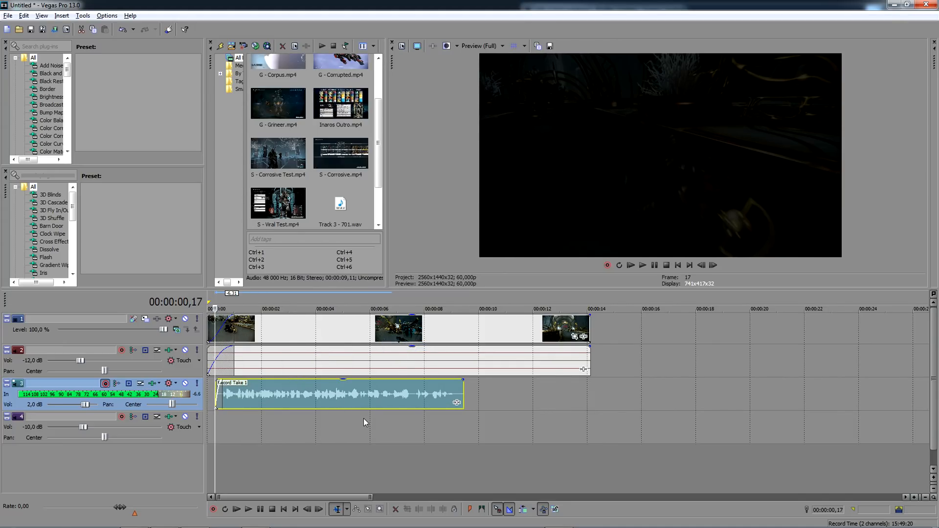
{"action": "key", "text": "space"}
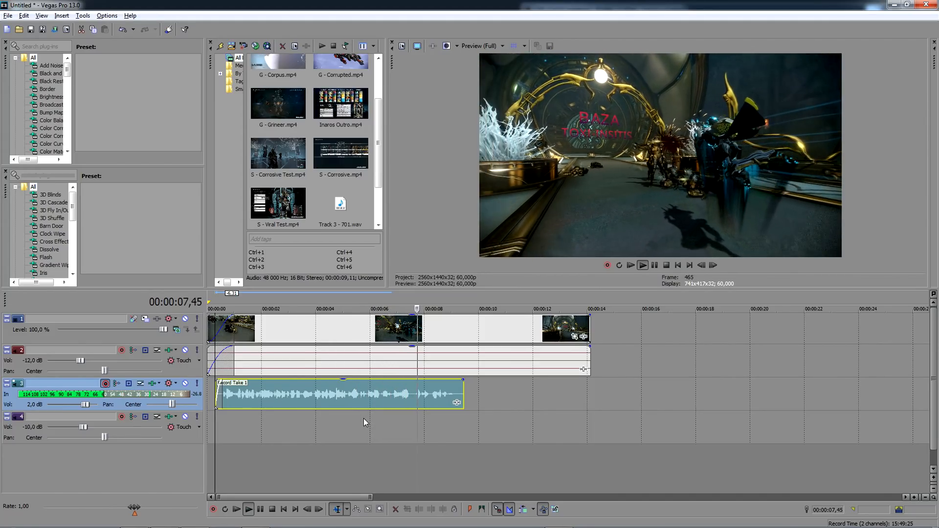
{"action": "key", "text": "space"}
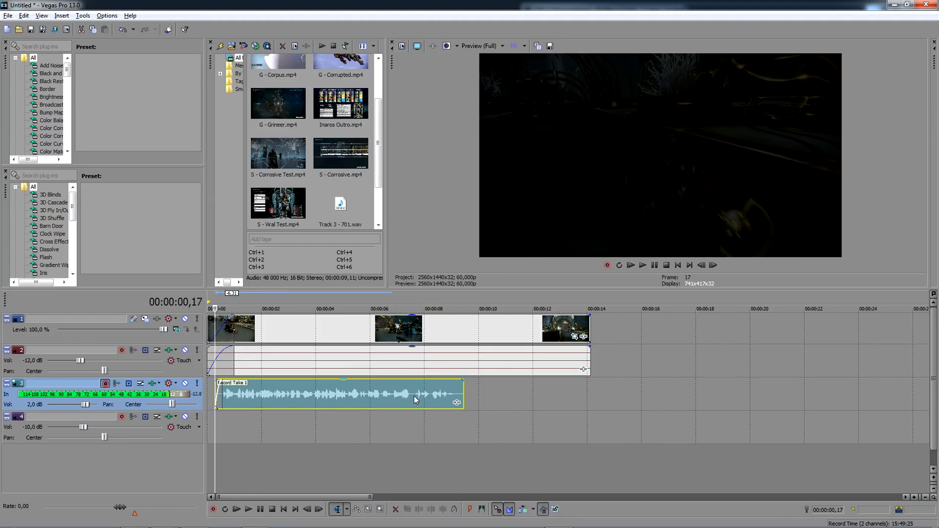
- Delete the voice take, trim about 1.35 s off the intro clip's start and move the clip back to the timeline's beginning
{"action": "left_click", "coordinate": [260, 395]}
{"action": "key", "text": "Delete"}
{"action": "left_click_drag", "start_coordinate": [210, 328], "coordinate": [247, 336]}
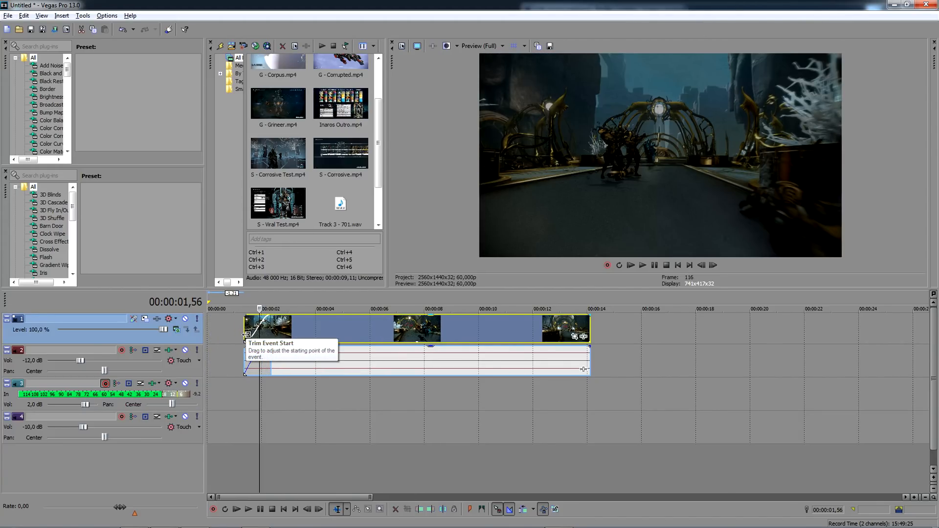
{"action": "left_click_drag", "start_coordinate": [318, 331], "coordinate": [273, 333]}
- Save the project as "baza riven" and record a voice take on track 3 from 00:00:00,00
{"action": "left_click", "coordinate": [211, 394]}
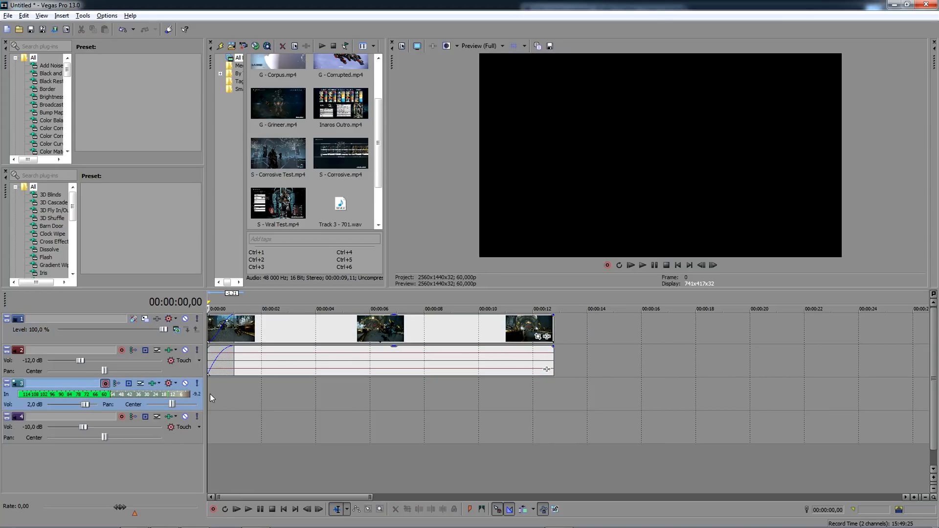
{"action": "left_click", "coordinate": [213, 509]}
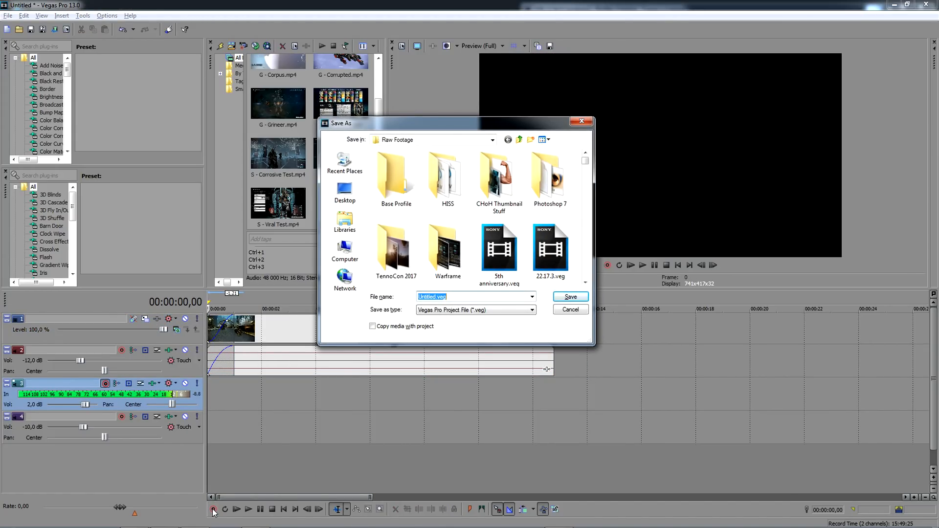
{"action": "type", "text": "baza riven"}
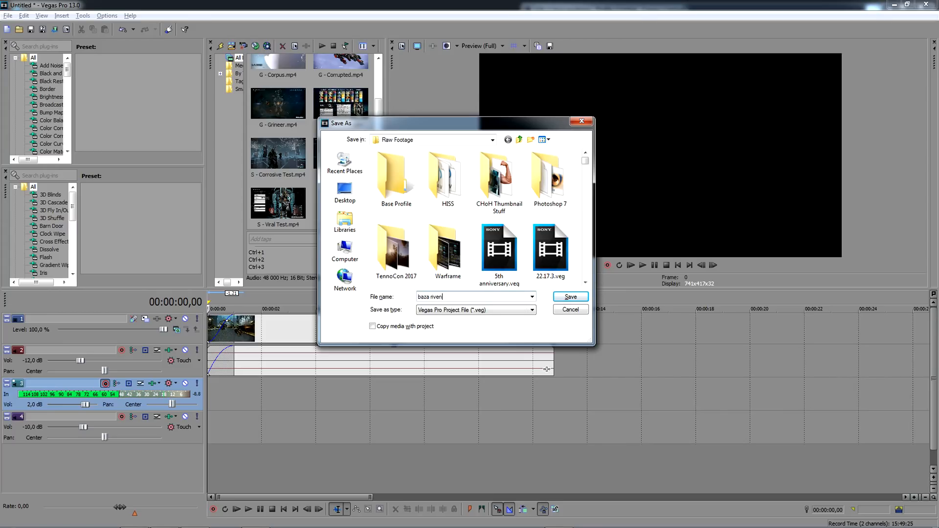
{"action": "key", "text": "Return"}
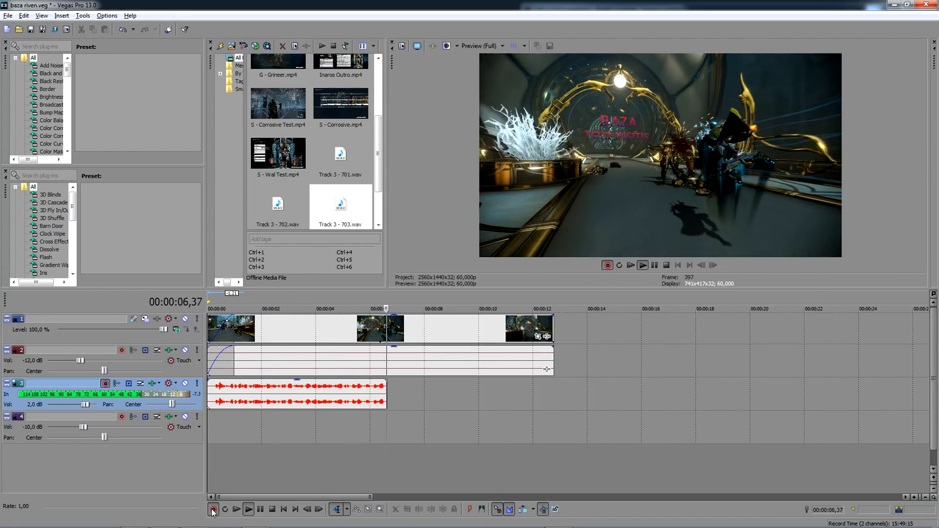
{"action": "left_click", "coordinate": [213, 510]}
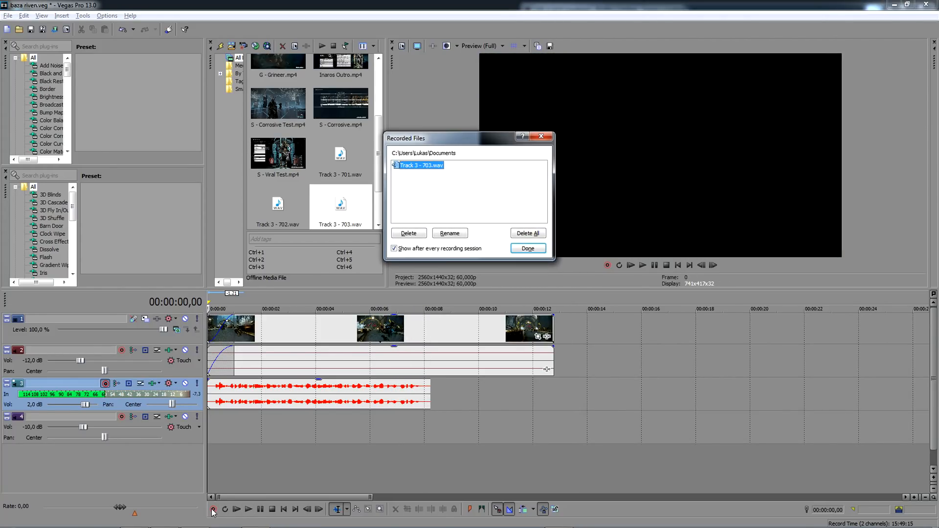
{"action": "key", "text": "Return"}
- Set the recorded take to Left Only with a short fade-in and move it to start at about 00:00:00,37
{"action": "scroll", "coordinate": [213, 387], "scroll_direction": "up", "scroll_amount": 2}
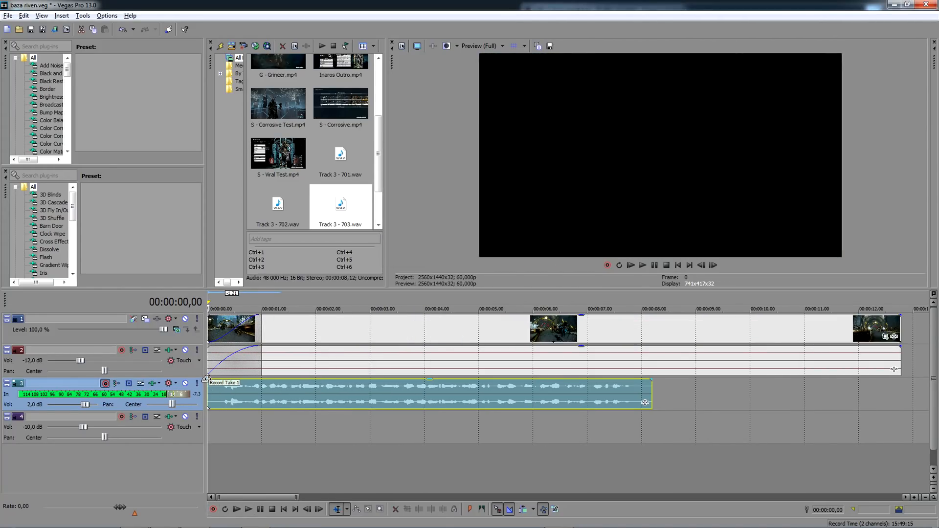
{"action": "right_click", "coordinate": [226, 391]}
{"action": "mouse_move", "coordinate": [322, 339]}
{"action": "left_click", "coordinate": [410, 348]}
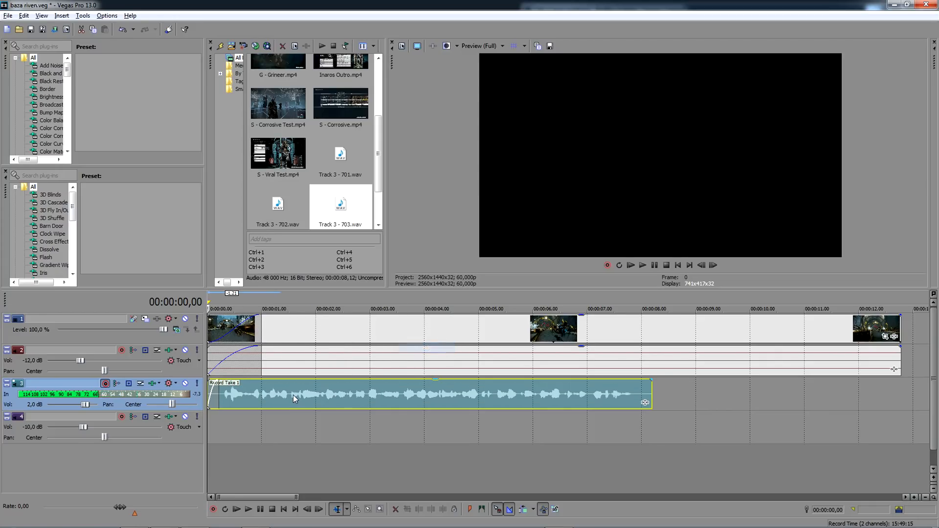
{"action": "left_click_drag", "start_coordinate": [295, 399], "coordinate": [329, 391]}
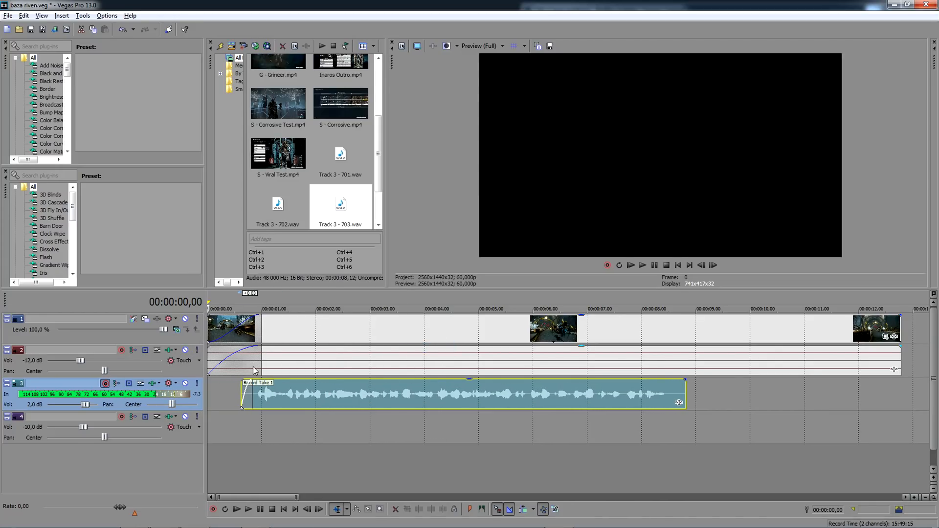
{"action": "left_click_drag", "start_coordinate": [247, 384], "coordinate": [253, 392]}
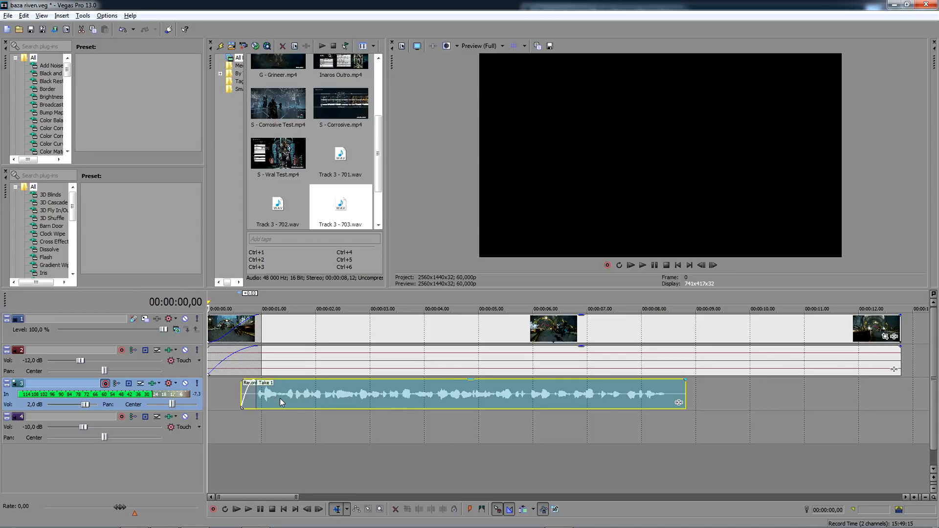
- Split the voice take at 00:00:01,36 and play it back from 00:00:00,37
{"action": "left_click", "coordinate": [293, 394]}
{"action": "key", "text": "s"}
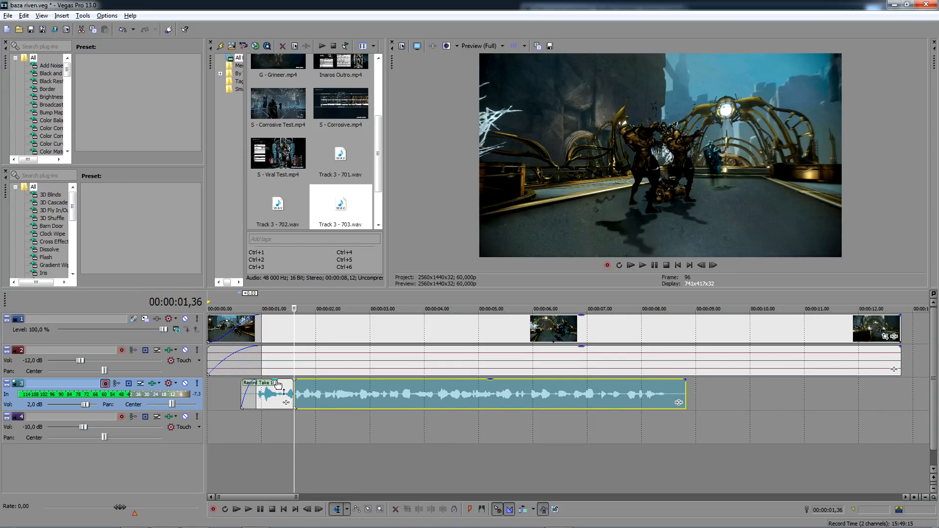
{"action": "left_click", "coordinate": [240, 419]}
{"action": "key", "text": "space"}
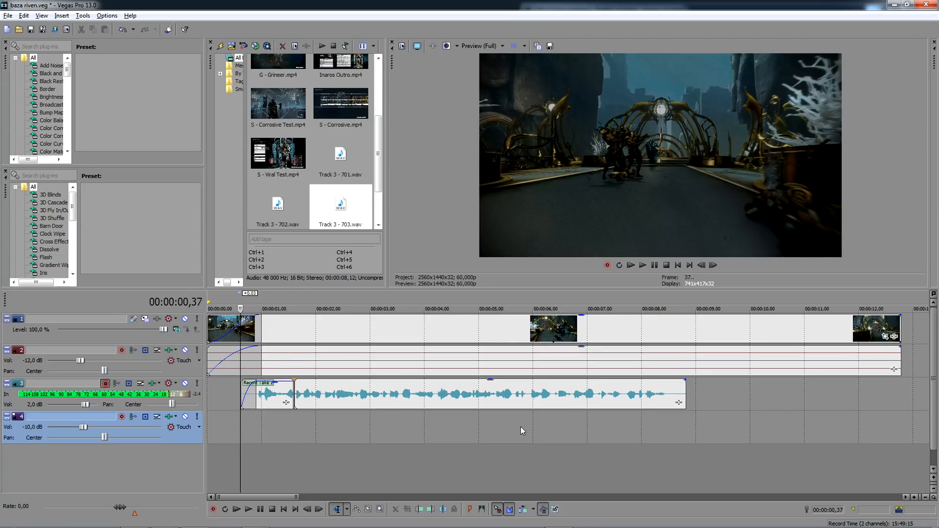
{"action": "left_click", "coordinate": [512, 417]}
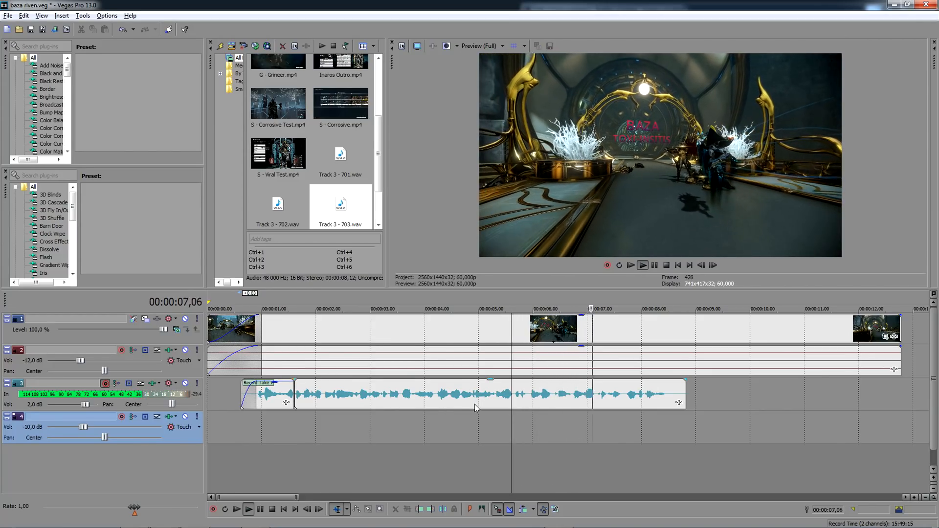
{"action": "left_click", "coordinate": [285, 402]}
{"action": "key", "text": "space"}
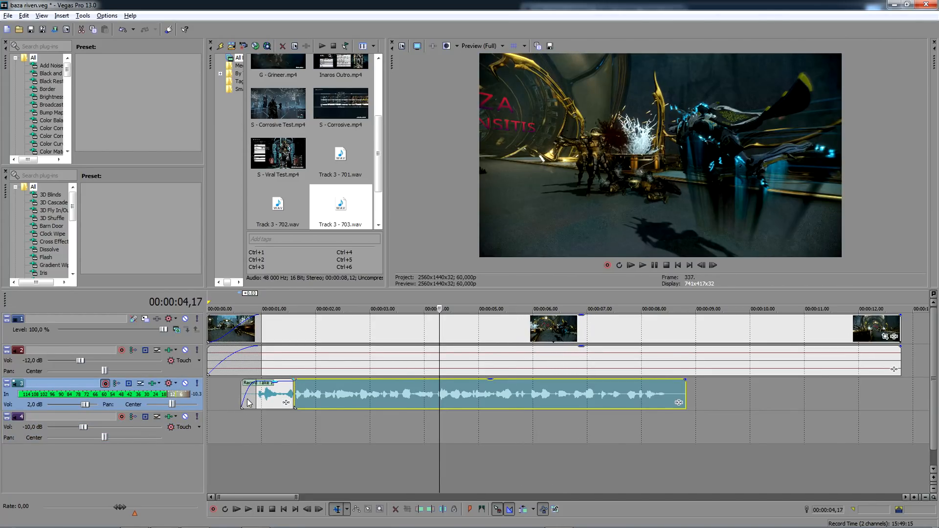
- Delete the split voice take and record a new one on track 3 from 00:00:00,25
{"action": "key", "text": "Delete"}
{"action": "left_click", "coordinate": [231, 397]}
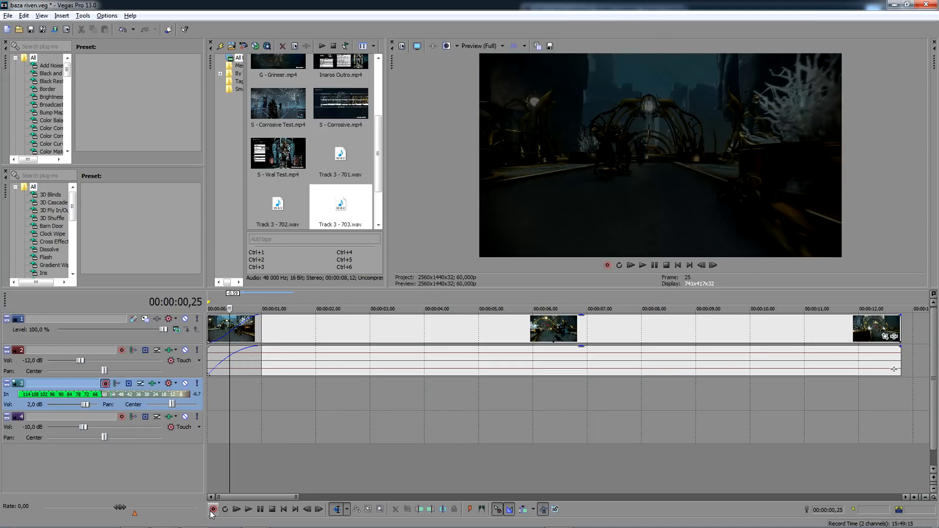
{"action": "left_click", "coordinate": [212, 511]}
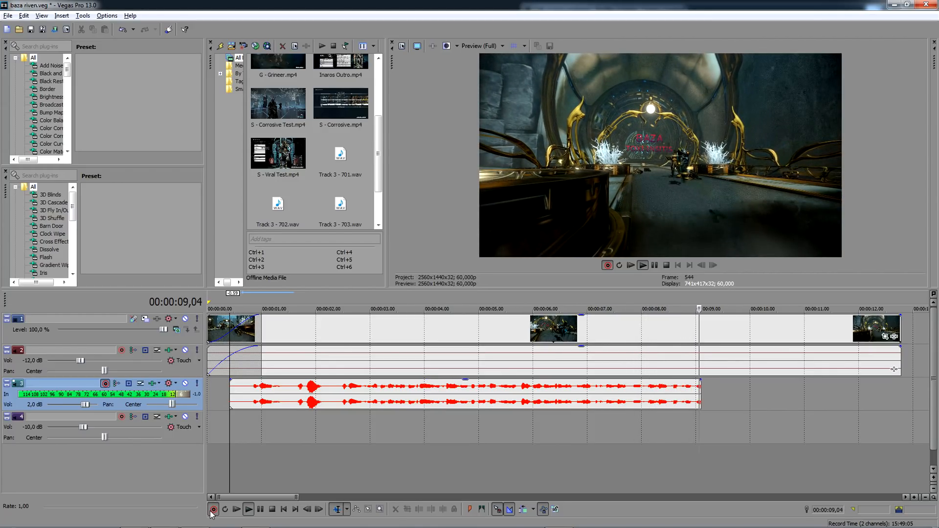
{"action": "left_click", "coordinate": [214, 509]}
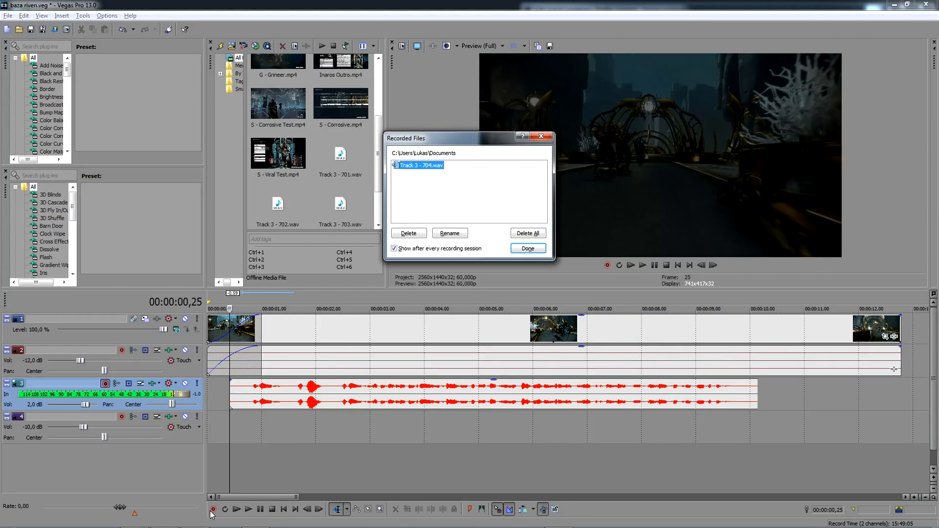
{"action": "key", "text": "Return"}
- Split the new take before the main speech, delete its opening part and move the rest to start at about 00:00:00,50
{"action": "left_click", "coordinate": [335, 390]}
{"action": "key", "text": "s"}
{"action": "left_click", "coordinate": [306, 394]}
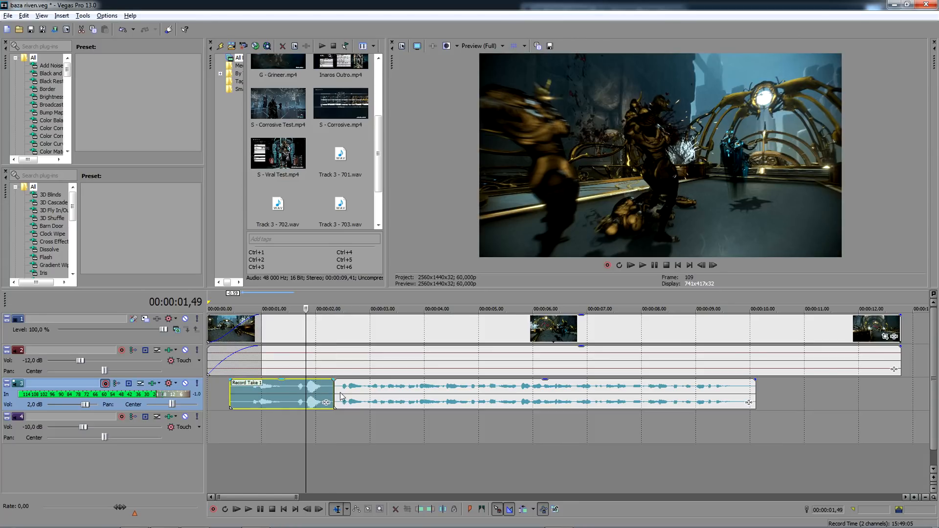
{"action": "key", "text": "Delete"}
{"action": "left_click_drag", "start_coordinate": [368, 395], "coordinate": [284, 393]}
- Set the remaining voice take's channels to Left Only and give it a short fade-in
{"action": "right_click", "coordinate": [283, 390]}
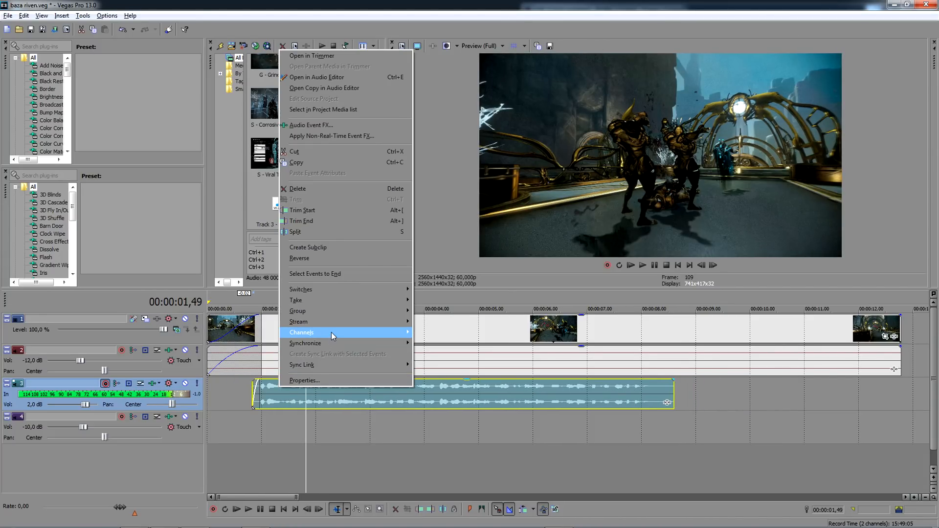
{"action": "mouse_move", "coordinate": [332, 333]}
{"action": "left_click", "coordinate": [424, 343]}
- Move the voice take earlier to start at about 00:00:00,20 and play the timeline from the beginning
{"action": "left_click", "coordinate": [229, 413]}
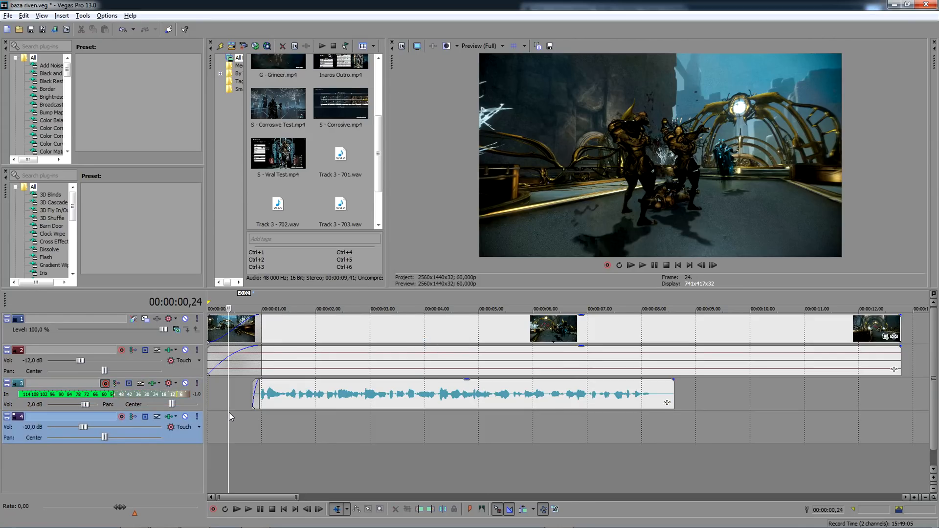
{"action": "key", "text": "space"}
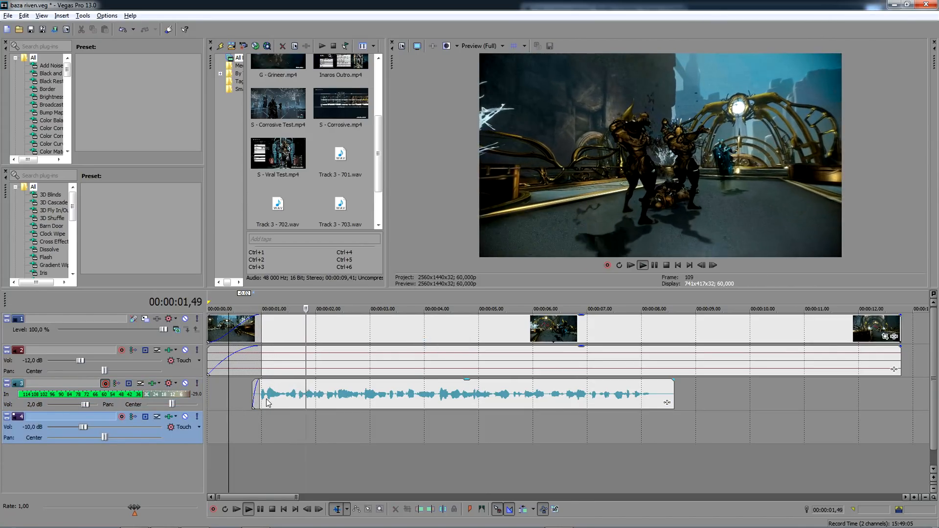
{"action": "key", "text": "space"}
{"action": "left_click_drag", "start_coordinate": [280, 393], "coordinate": [253, 393]}
{"action": "left_click", "coordinate": [209, 416]}
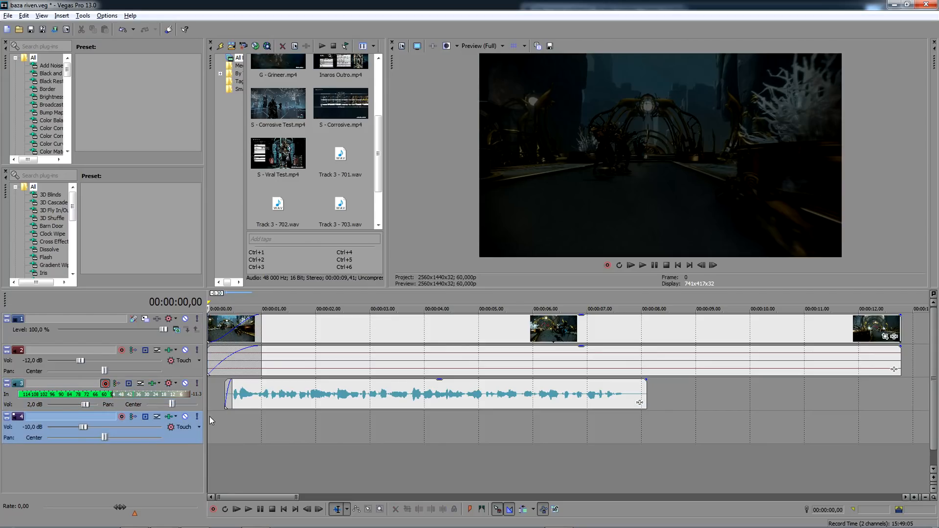
{"action": "key", "text": "space"}
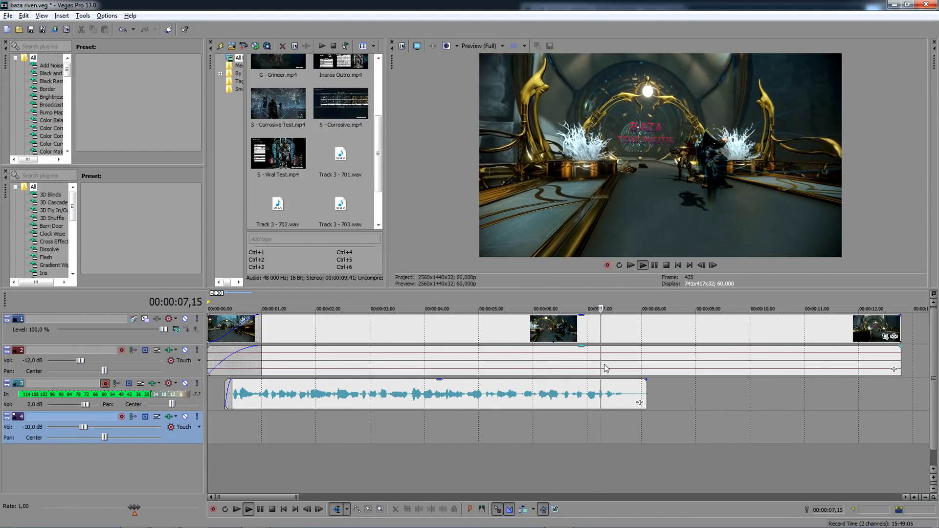
- Split the intro clip at the end of the voice take, about 00:00:08,05, and select the clip's second part
{"action": "left_click", "coordinate": [647, 328]}
{"action": "key", "text": "s"}
{"action": "left_click", "coordinate": [680, 327]}
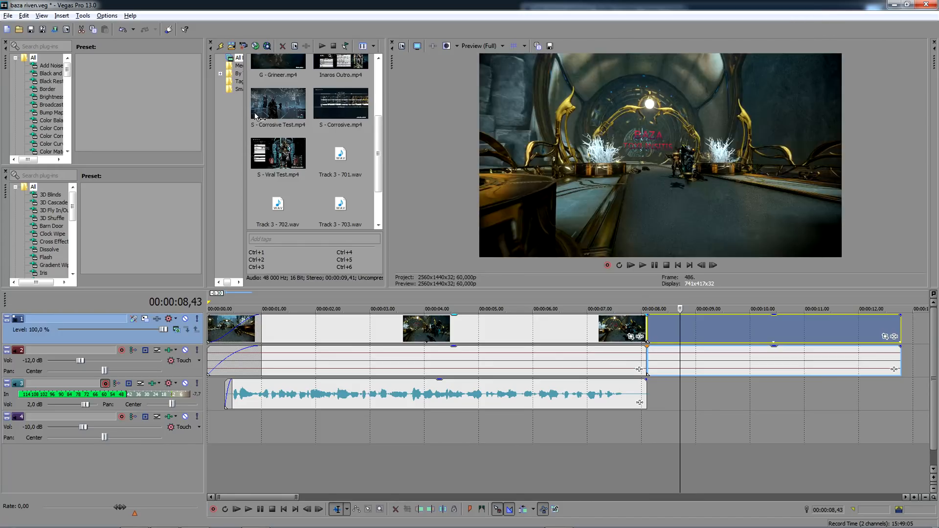
- Replace the intro clip's second part with B - Corrosive.mp4, overlapping the intro's end in a crossfade of about 00:00:00,30
{"action": "key", "text": "Delete"}
{"action": "scroll", "coordinate": [292, 91], "scroll_direction": "up", "scroll_amount": 3}
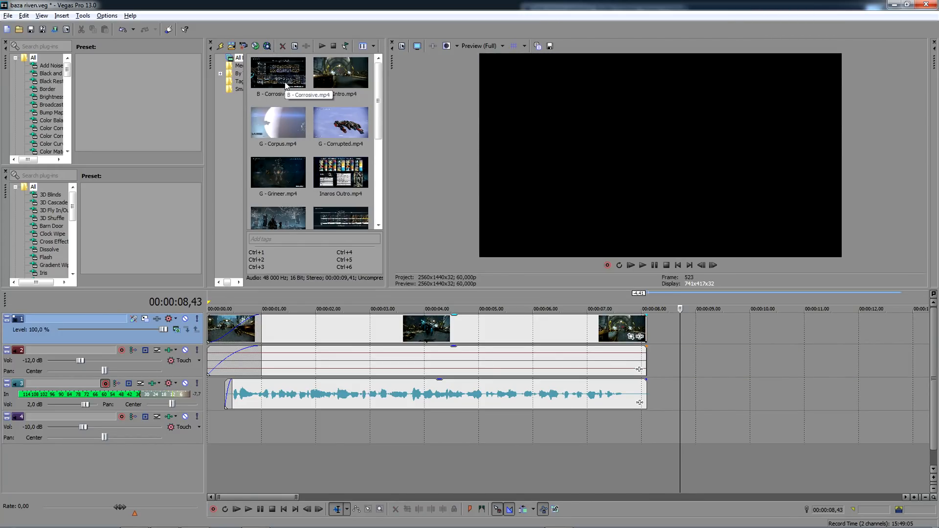
{"action": "left_click_drag", "start_coordinate": [286, 84], "coordinate": [659, 349]}
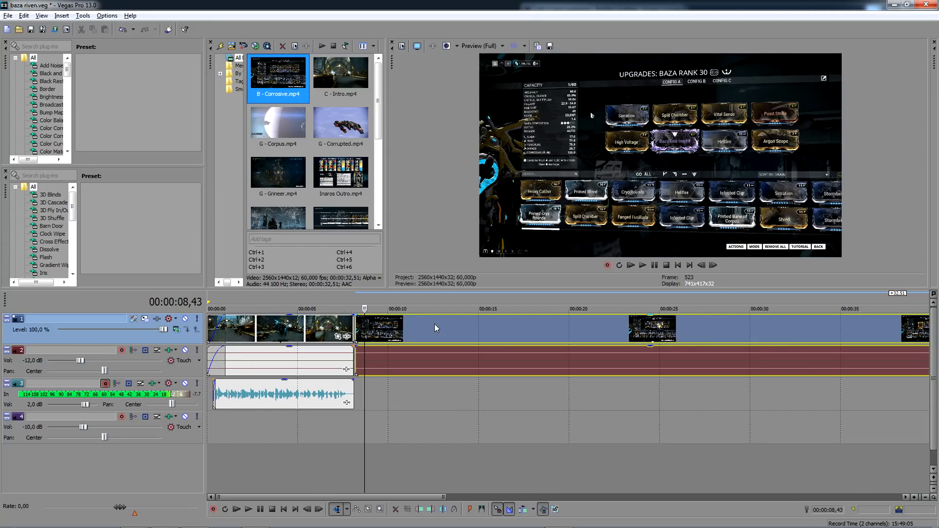
{"action": "scroll", "coordinate": [410, 326], "scroll_direction": "up", "scroll_amount": 4}
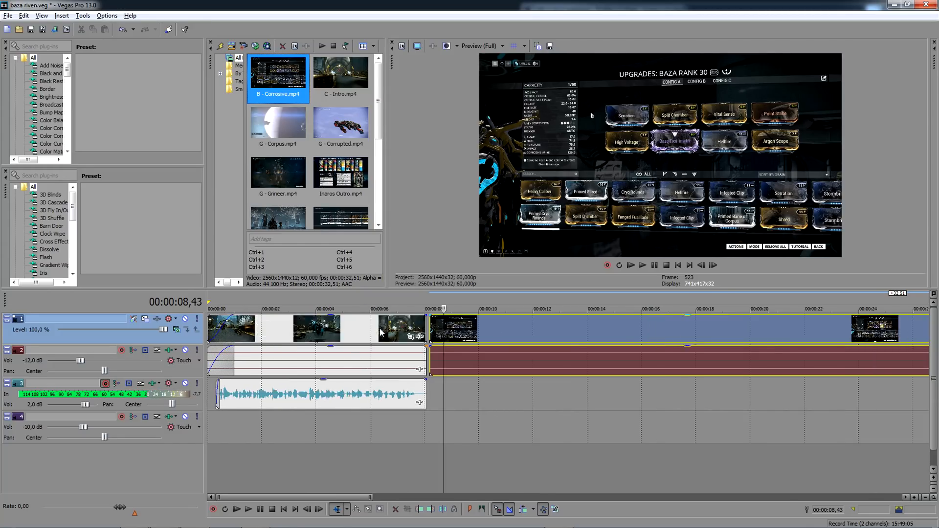
{"action": "left_click_drag", "start_coordinate": [544, 334], "coordinate": [523, 333]}
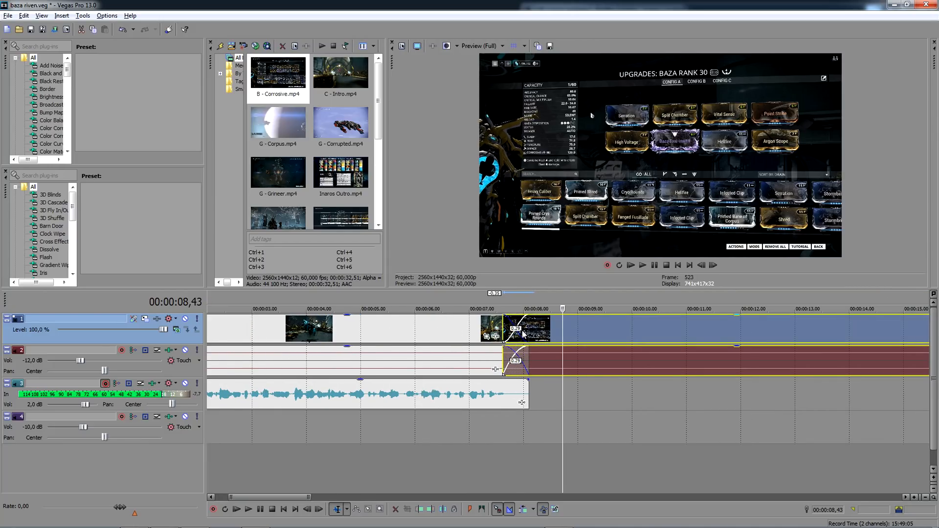
- Apply the Fifteen Tilted Blinds preset of the Venetian Blinds transition to the crossfade between the intro and B - Corrosive clips
{"action": "scroll", "coordinate": [47, 230], "scroll_direction": "down", "scroll_amount": 5}
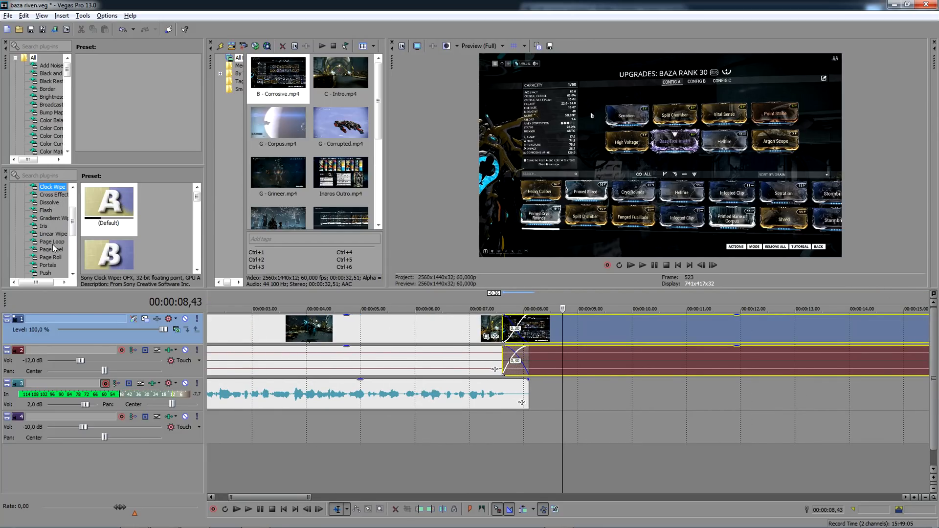
{"action": "left_click", "coordinate": [54, 235]}
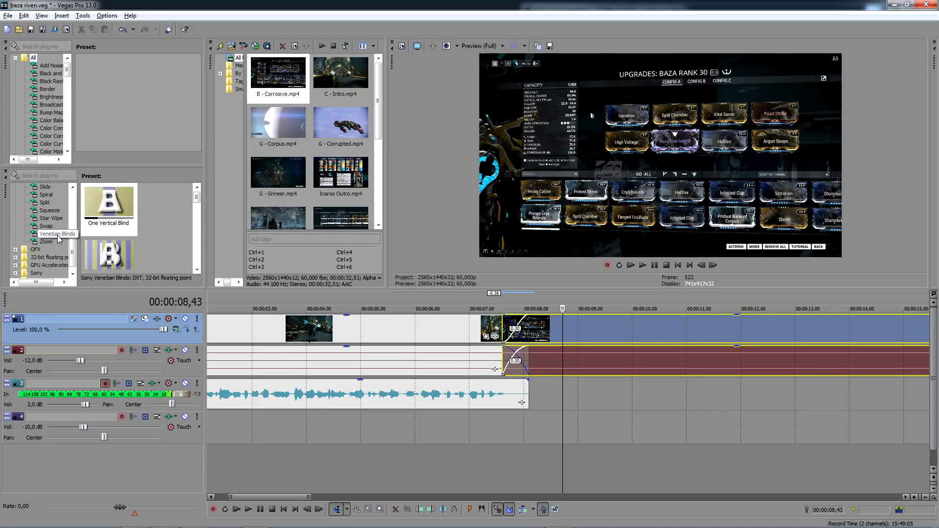
{"action": "scroll", "coordinate": [162, 233], "scroll_direction": "down", "scroll_amount": 1}
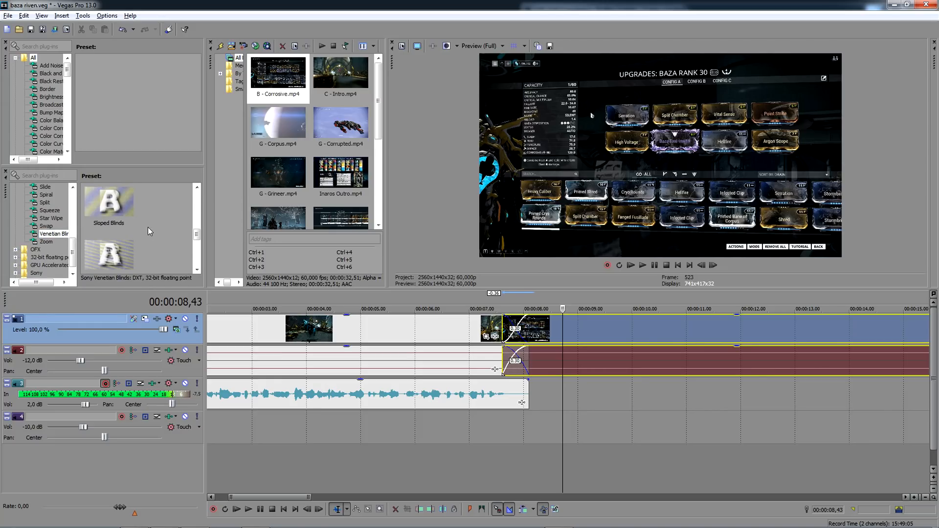
{"action": "scroll", "coordinate": [118, 234], "scroll_direction": "down", "scroll_amount": 1}
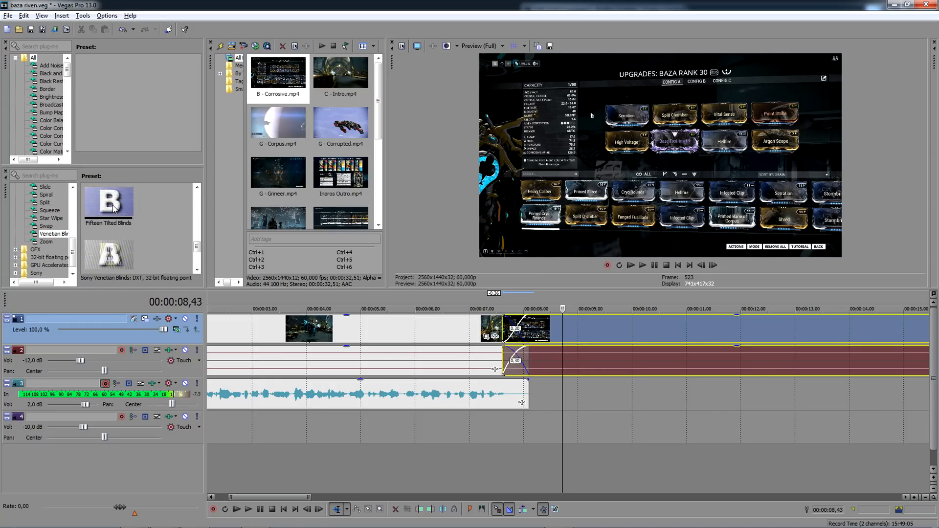
{"action": "left_click_drag", "start_coordinate": [123, 206], "coordinate": [126, 209]}
{"action": "left_click_drag", "start_coordinate": [547, 340], "coordinate": [523, 335]}
{"action": "left_click", "coordinate": [631, 115]}
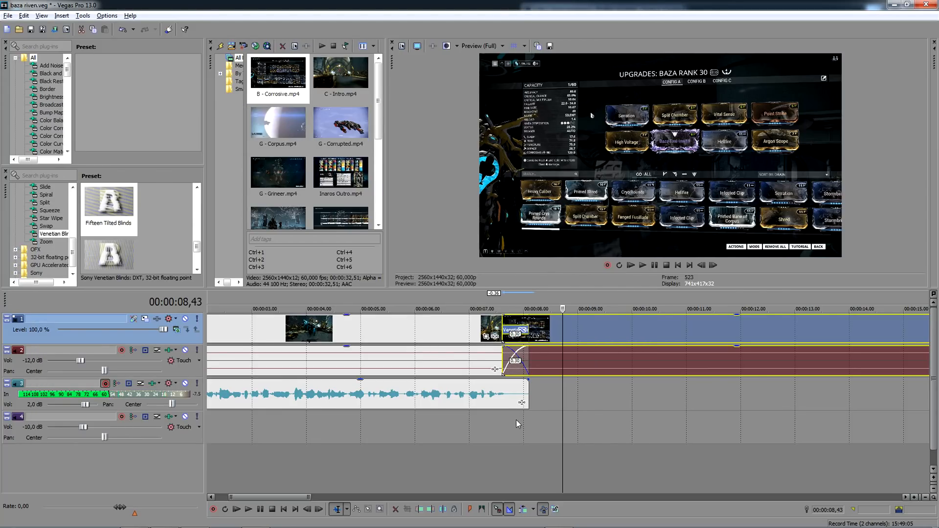
- Preview the footage from 00:00:07,55, and record a voice take of about 18 seconds starting at that point
{"action": "left_click", "coordinate": [521, 424]}
{"action": "left_click", "coordinate": [519, 418]}
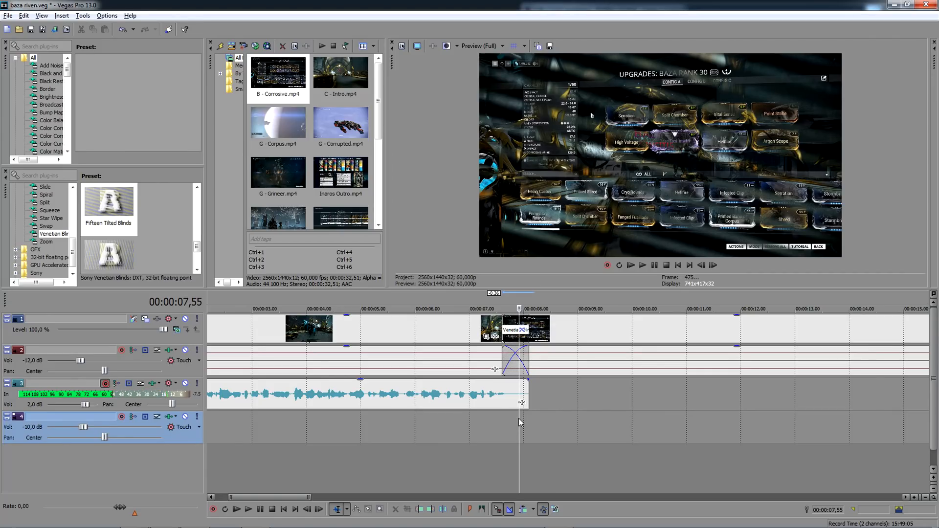
{"action": "left_click", "coordinate": [249, 510]}
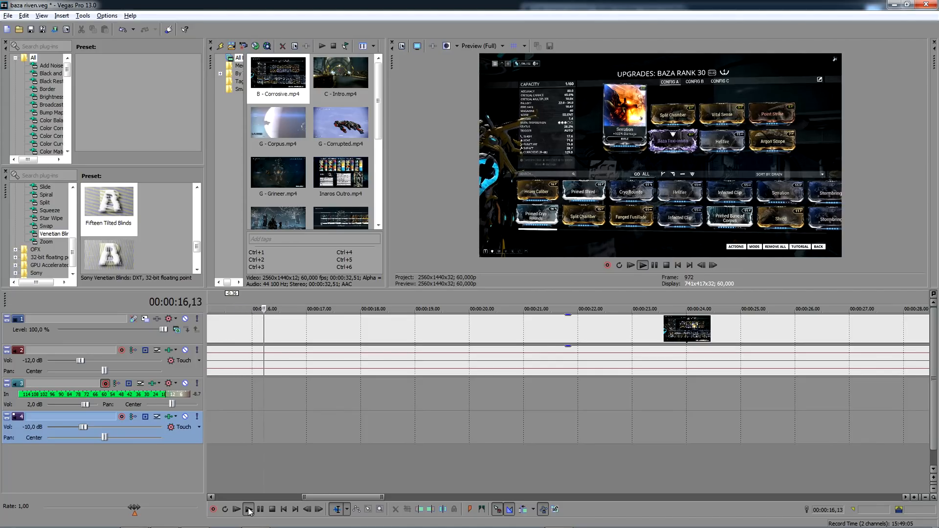
{"action": "left_click", "coordinate": [250, 511]}
{"action": "left_click", "coordinate": [215, 511]}
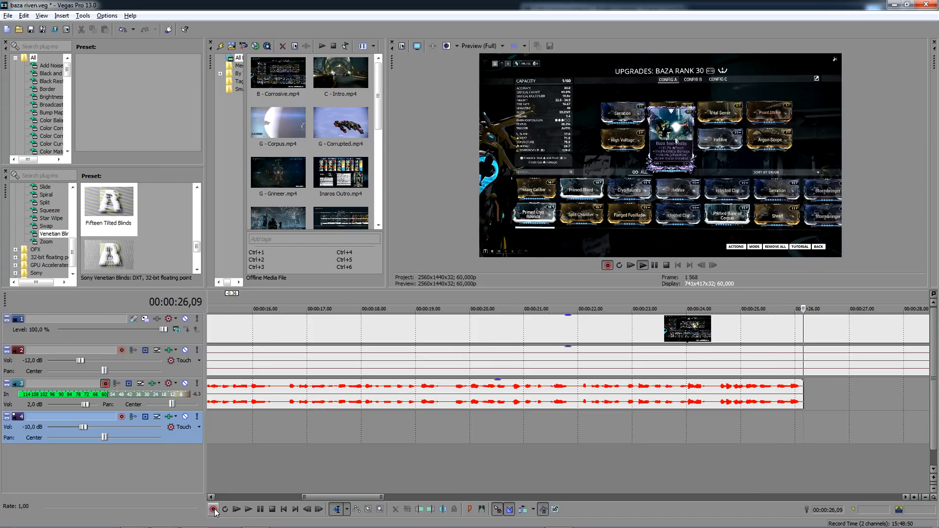
{"action": "left_click", "coordinate": [213, 510]}
{"action": "key", "text": "Return"}
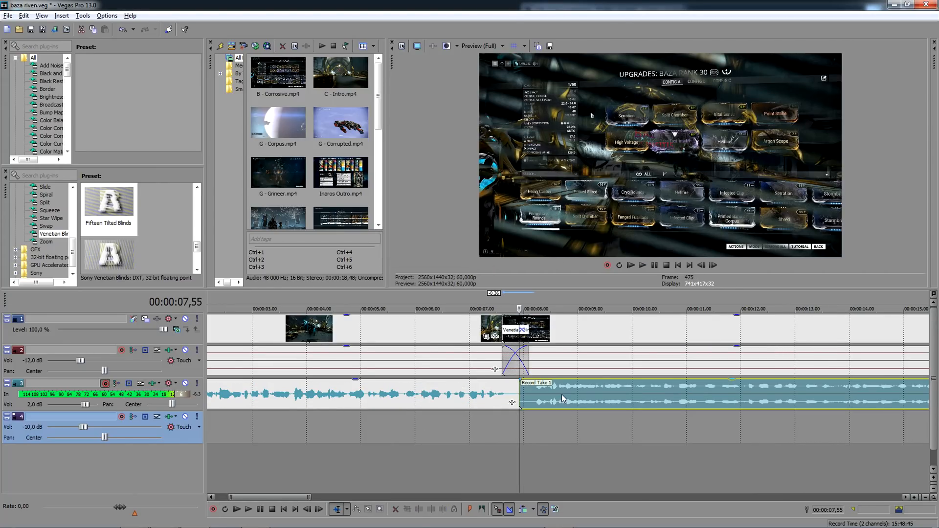
- Move the new voice take about six frames earlier to overlap the previous take and set its channels to Left Only
{"action": "left_click_drag", "start_coordinate": [561, 396], "coordinate": [554, 394]}
{"action": "right_click", "coordinate": [557, 395]}
{"action": "mouse_move", "coordinate": [628, 339]}
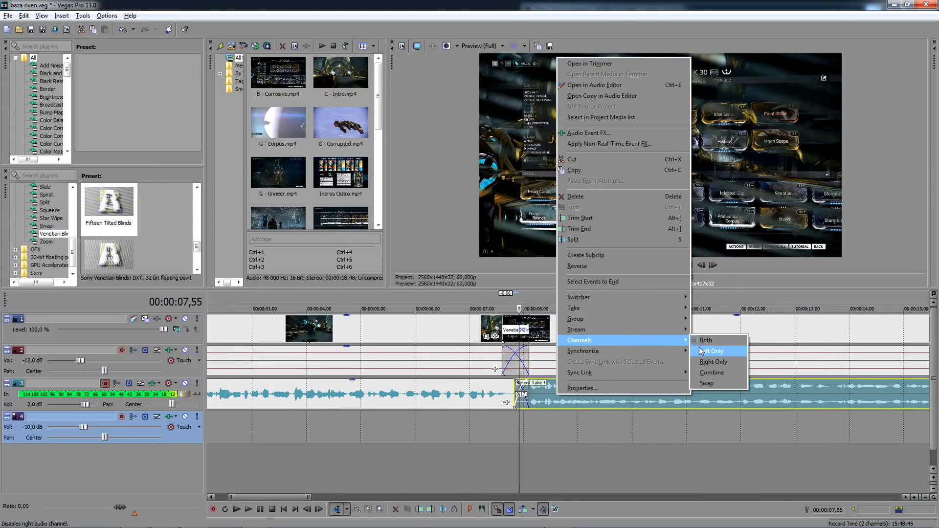
{"action": "left_click", "coordinate": [712, 351]}
{"action": "scroll", "coordinate": [705, 360], "scroll_direction": "down", "scroll_amount": 5}
{"action": "scroll", "coordinate": [521, 398], "scroll_direction": "up", "scroll_amount": 6}
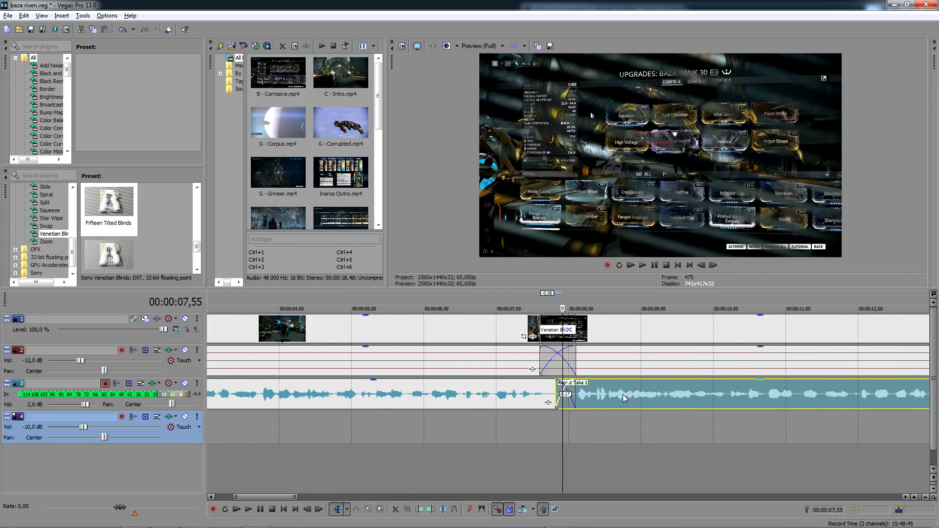
{"action": "scroll", "coordinate": [623, 395], "scroll_direction": "up", "scroll_amount": 1}
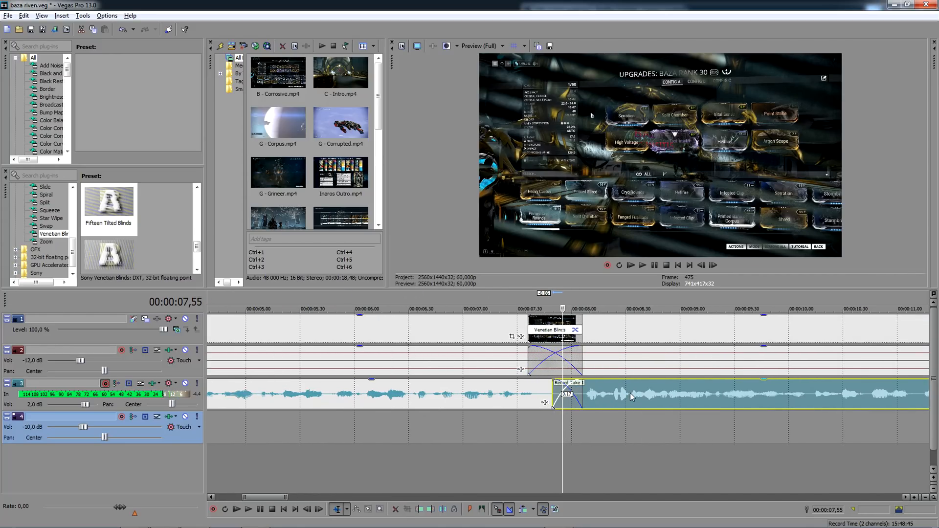
- Split the voice take at 00:00:08,33, lower the gain of its short first part and play the result
{"action": "left_click", "coordinate": [631, 393]}
{"action": "key", "text": "s"}
{"action": "left_click_drag", "start_coordinate": [610, 381], "coordinate": [611, 387]}
{"action": "scroll", "coordinate": [571, 410], "scroll_direction": "down", "scroll_amount": 3}
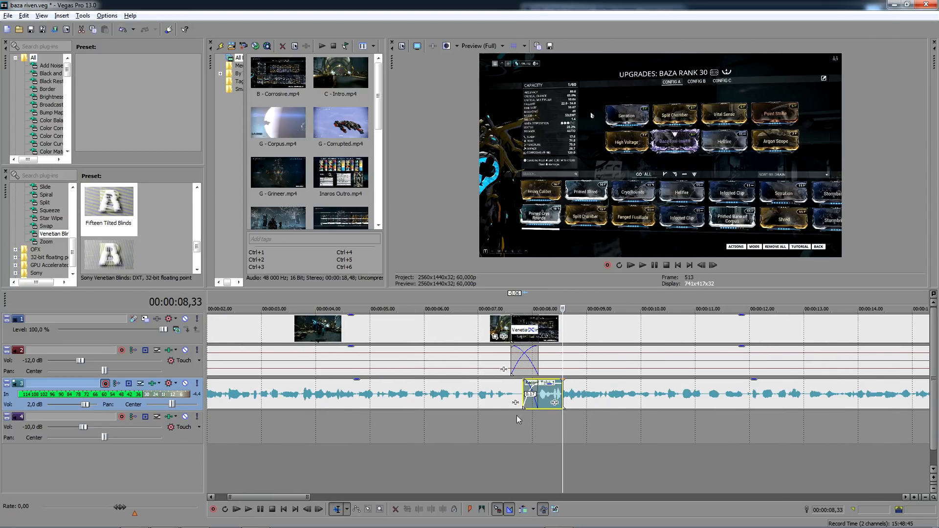
{"action": "left_click", "coordinate": [537, 416]}
{"action": "key", "text": "space"}
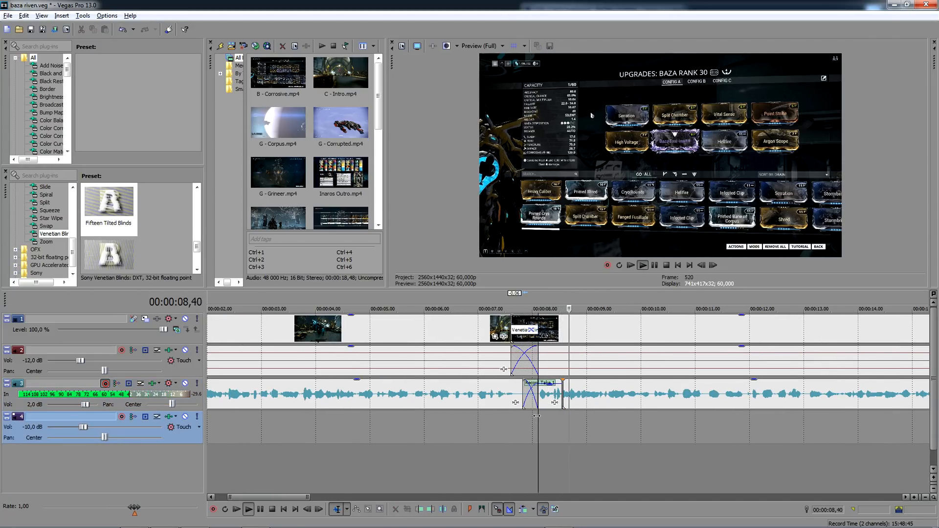
- Split the voice take at 00:00:24,26 and delete everything after the cut
{"action": "scroll", "coordinate": [595, 411], "scroll_direction": "down", "scroll_amount": 2}
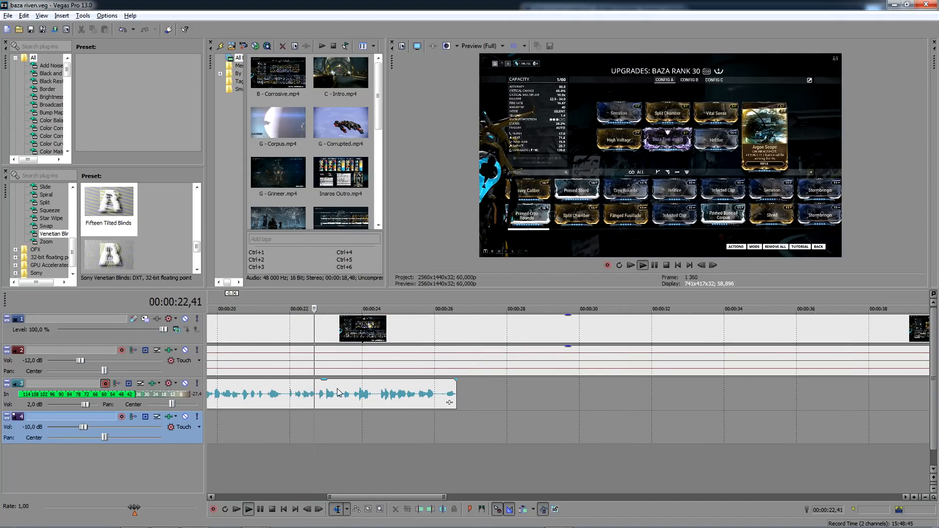
{"action": "left_click", "coordinate": [377, 395]}
{"action": "key", "text": "space"}
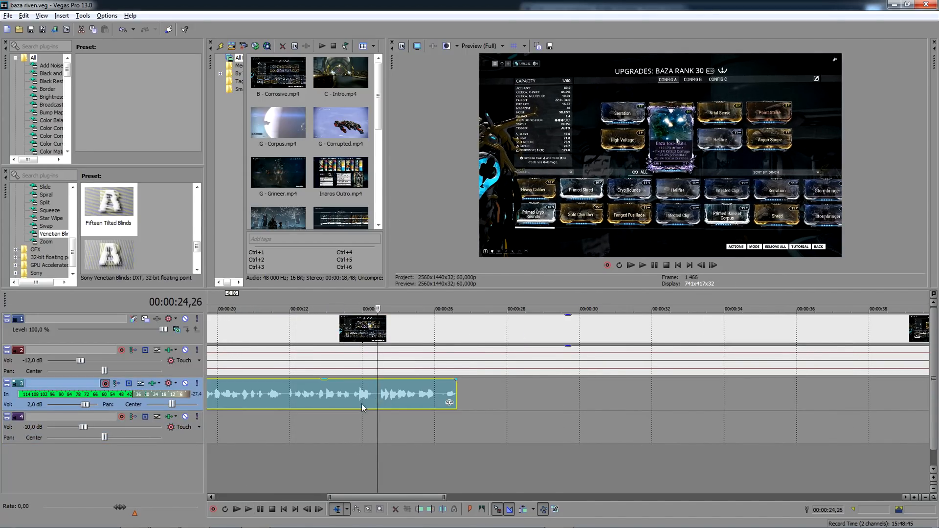
{"action": "key", "text": "s"}
{"action": "key", "text": "Delete"}
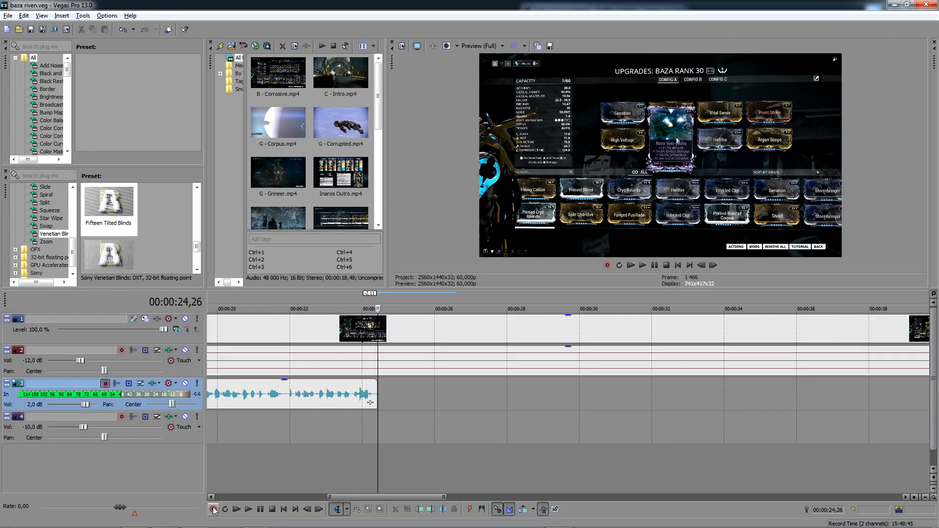
- Record another voice take of about 15 seconds starting at 00:00:24,26 and keep the recorded file
{"action": "left_click", "coordinate": [213, 509]}
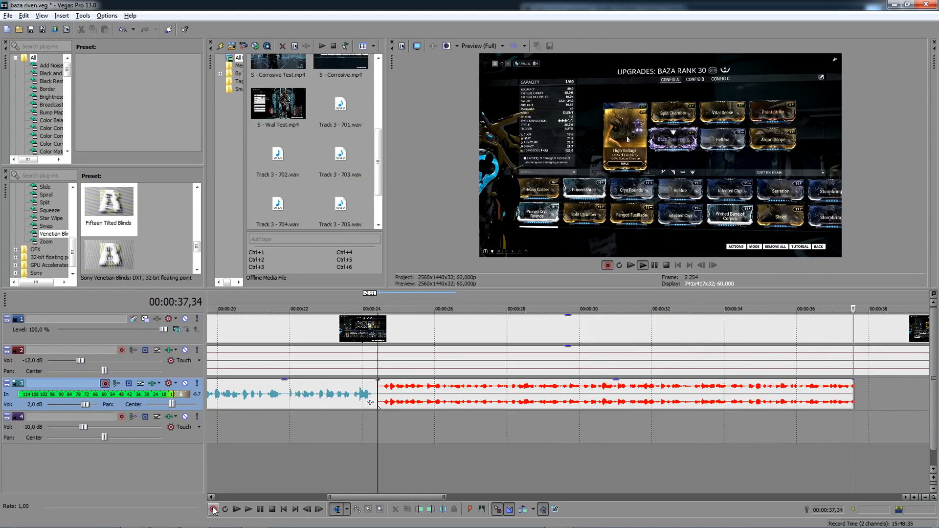
{"action": "left_click", "coordinate": [213, 509]}
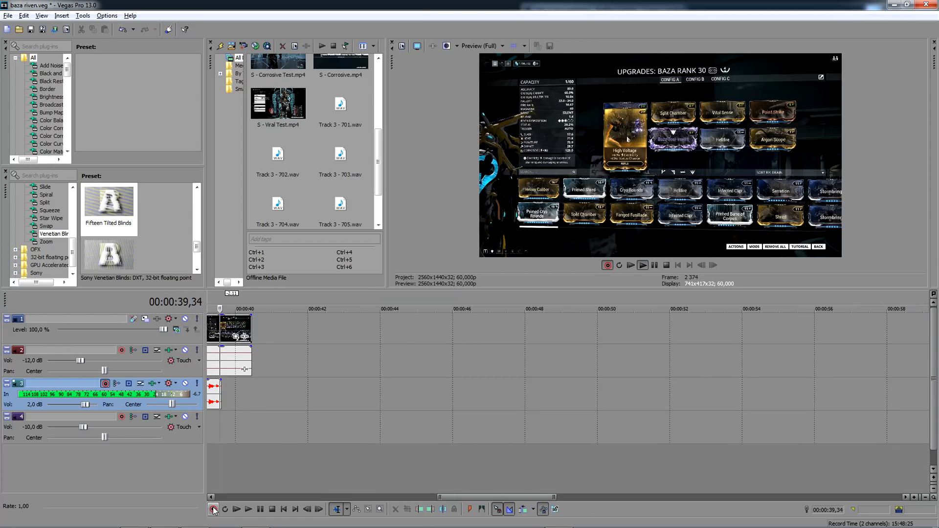
{"action": "left_click", "coordinate": [524, 248]}
- Move the latest voice take about six frames earlier to overlap the preceding one and set its channels to Left Only
{"action": "scroll", "coordinate": [591, 388], "scroll_direction": "up", "scroll_amount": 4}
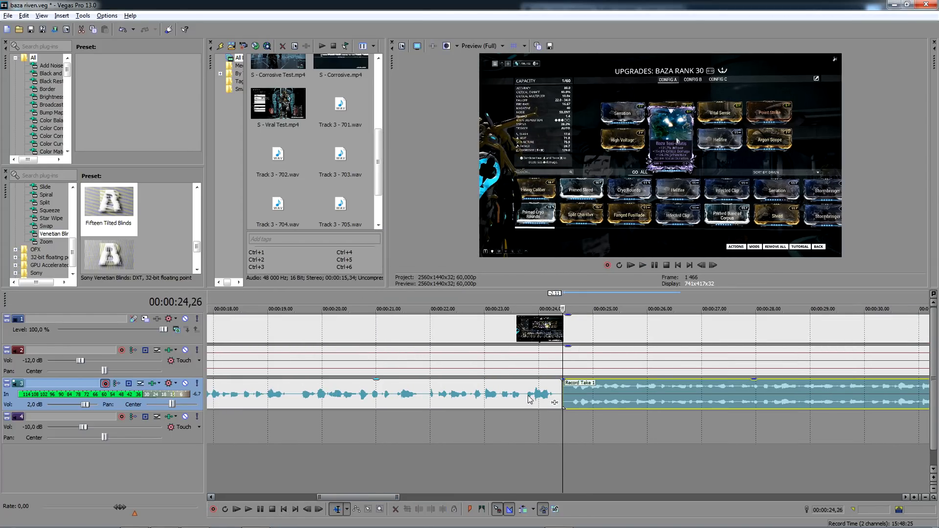
{"action": "right_click", "coordinate": [590, 388]}
{"action": "mouse_move", "coordinate": [656, 333]}
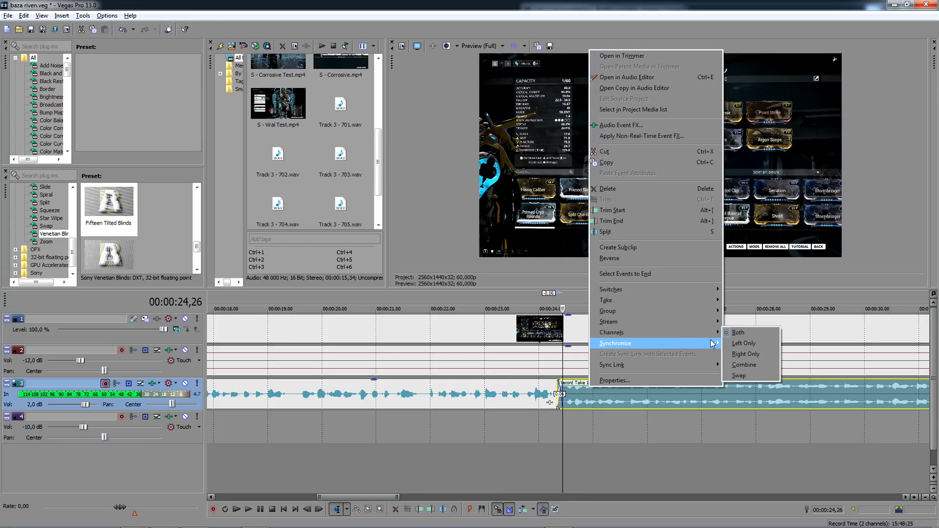
{"action": "left_click", "coordinate": [737, 345]}
- Lower the gain of the last voice take slightly and deselect it
{"action": "scroll", "coordinate": [679, 368], "scroll_direction": "down", "scroll_amount": 6}
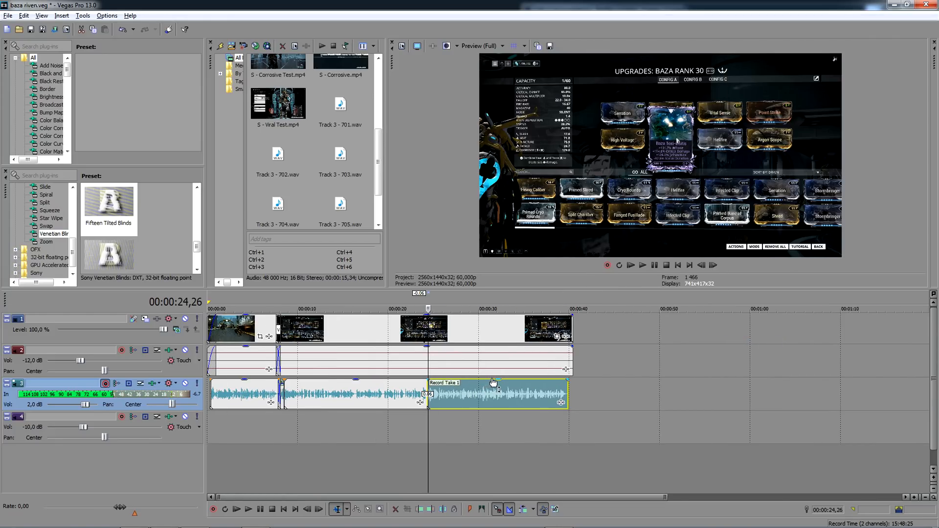
{"action": "left_click_drag", "start_coordinate": [493, 381], "coordinate": [493, 382]}
{"action": "left_click", "coordinate": [523, 419]}
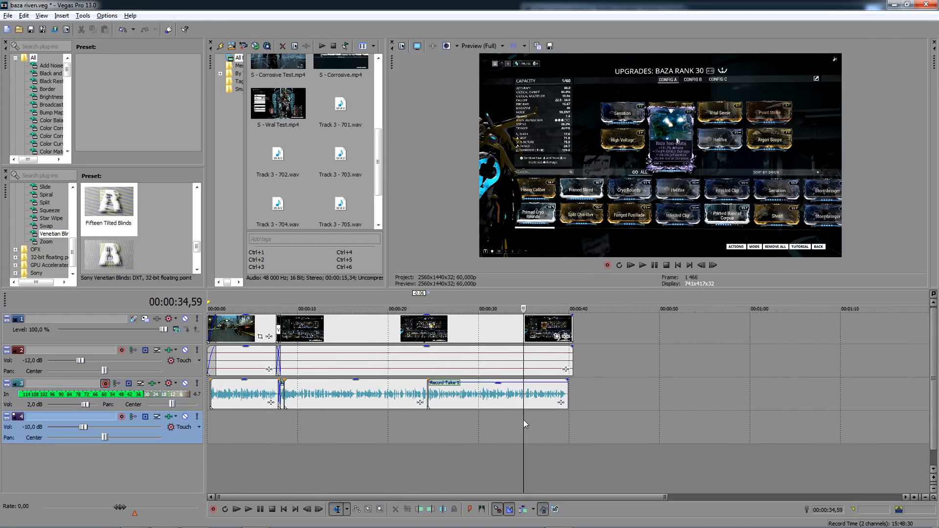
- Play the timeline from the beginning to review the assembled clips and voice takes
{"action": "scroll", "coordinate": [440, 406], "scroll_direction": "down", "scroll_amount": 2}
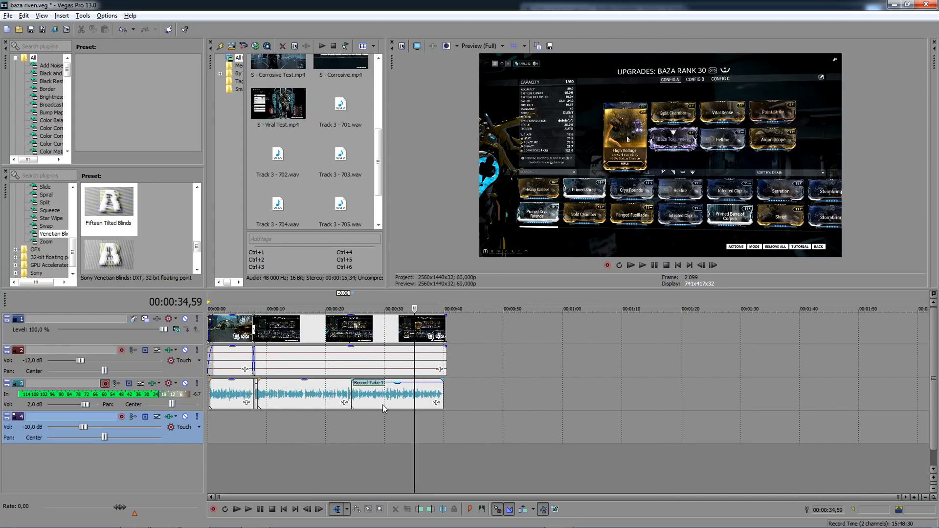
{"action": "left_click", "coordinate": [210, 419]}
{"action": "scroll", "coordinate": [209, 418], "scroll_direction": "up", "scroll_amount": 3}
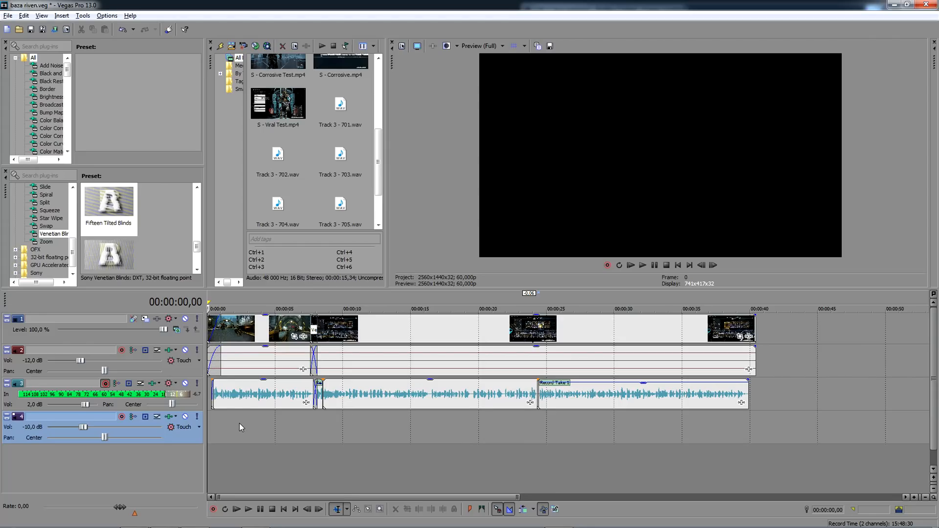
{"action": "key", "text": "space"}
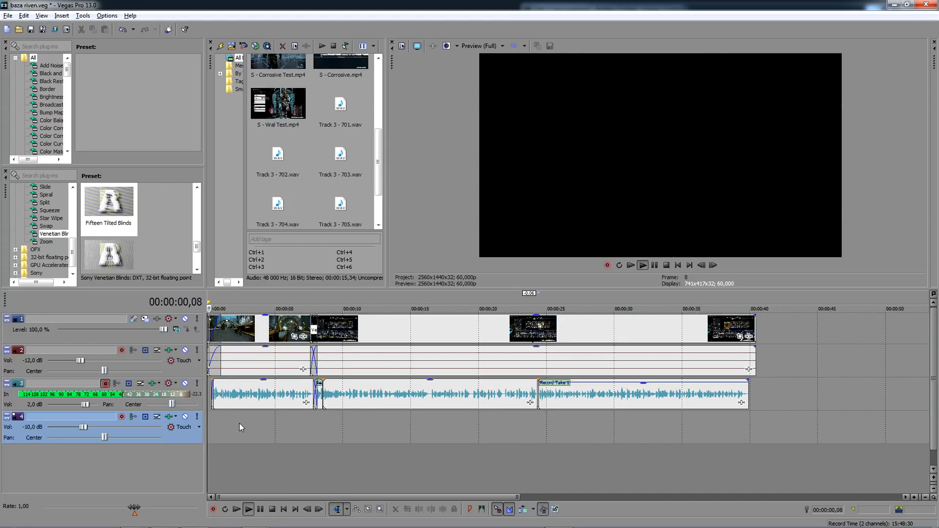
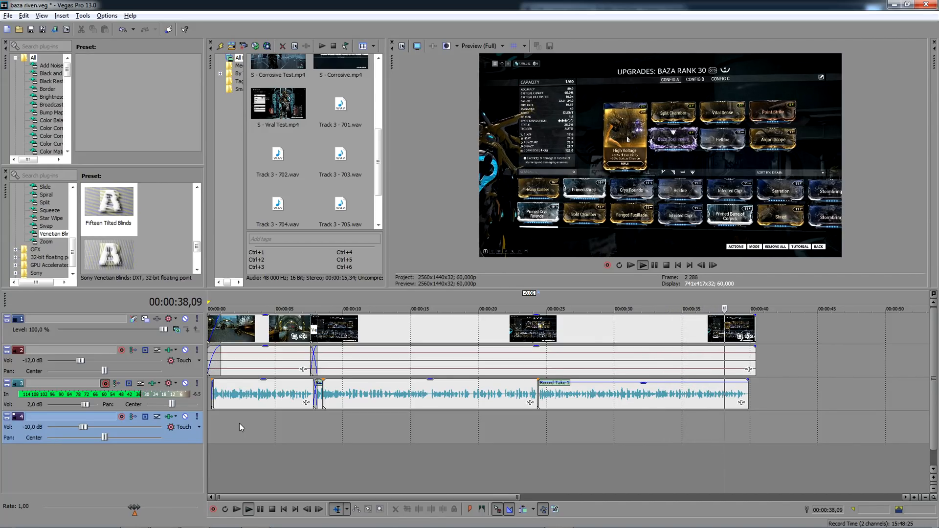
- Cut off the last video clip and its audio at 00:00:39,54, where the final voice take ends
{"action": "left_click", "coordinate": [747, 327]}
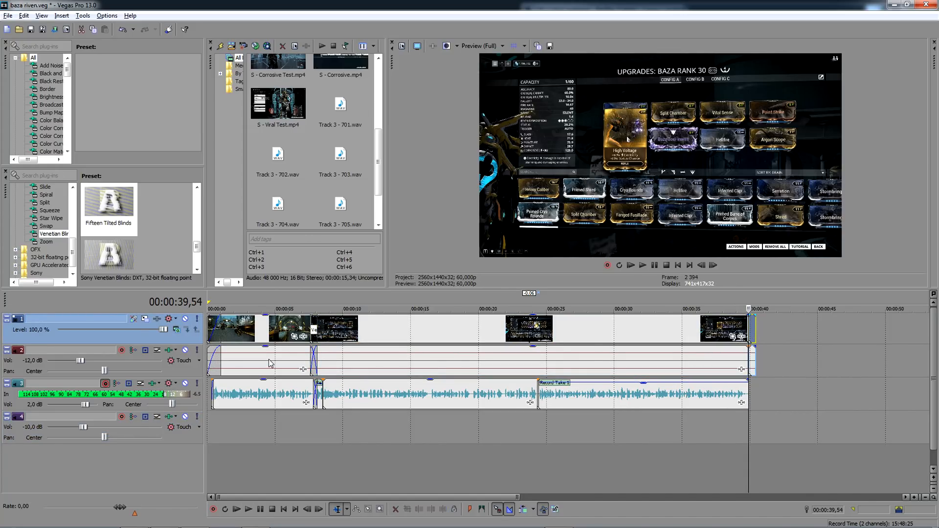
{"action": "key", "text": "Delete"}
- Play the voice-over from 00:00:08,06, split the mod-screen clip at 00:00:11,17 and crossfade the two parts over 30 frames
{"action": "left_click", "coordinate": [319, 427]}
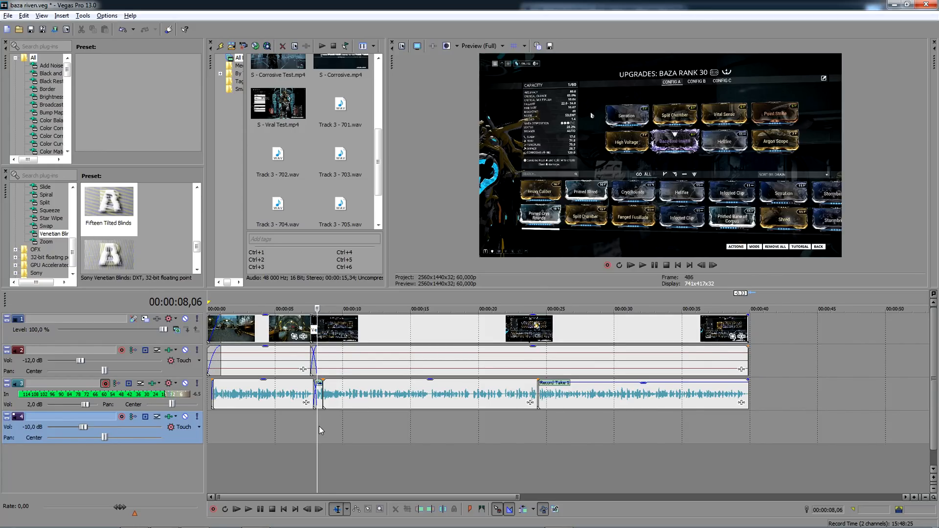
{"action": "scroll", "coordinate": [319, 427], "scroll_direction": "up", "scroll_amount": 5}
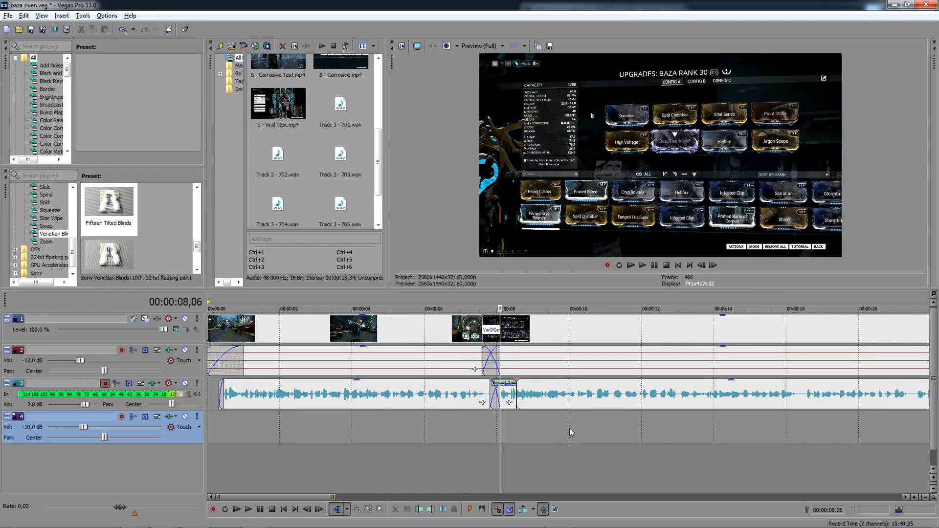
{"action": "key", "text": "space"}
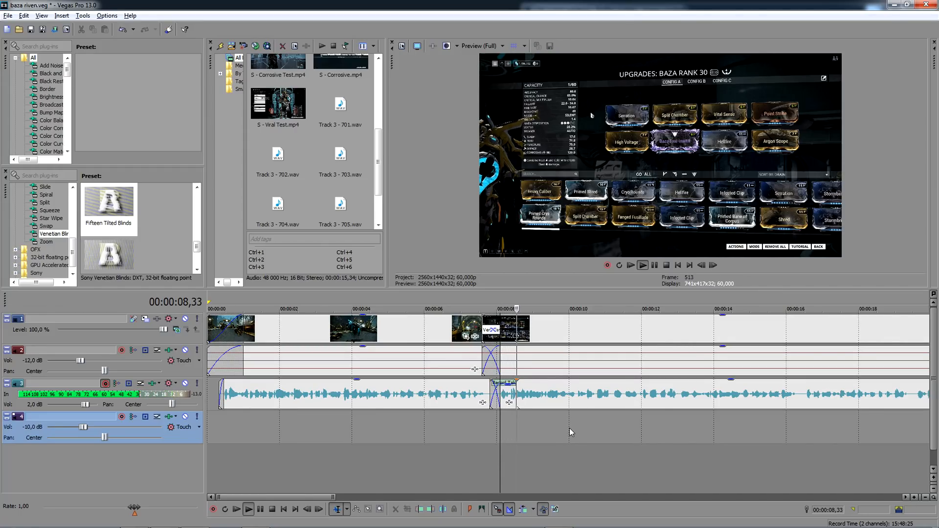
{"action": "scroll", "coordinate": [593, 377], "scroll_direction": "up", "scroll_amount": 2}
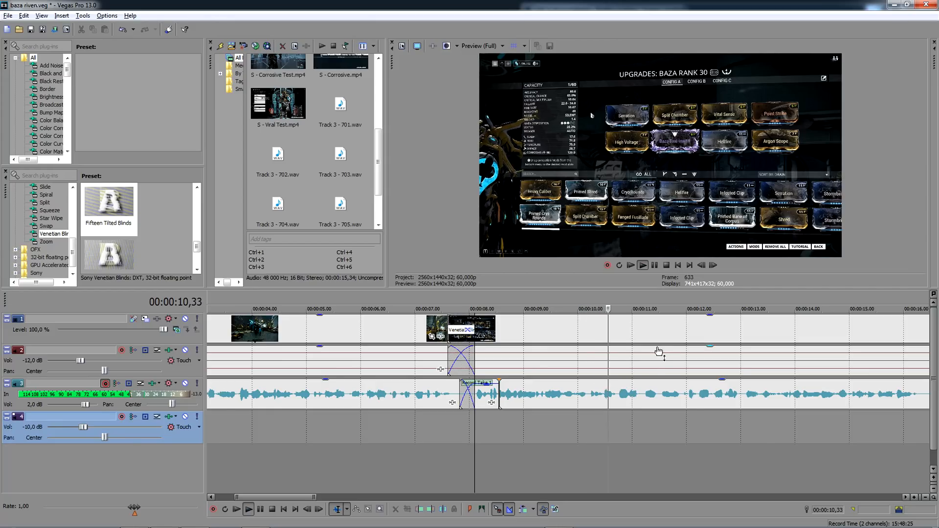
{"action": "key", "text": "space"}
{"action": "left_click", "coordinate": [647, 328]}
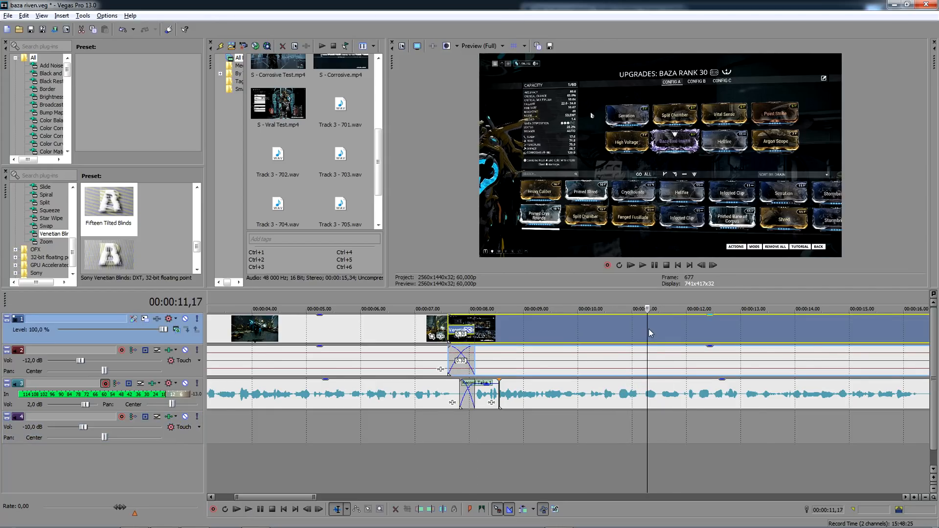
{"action": "key", "text": "s"}
{"action": "left_click_drag", "start_coordinate": [645, 329], "coordinate": [673, 341]}
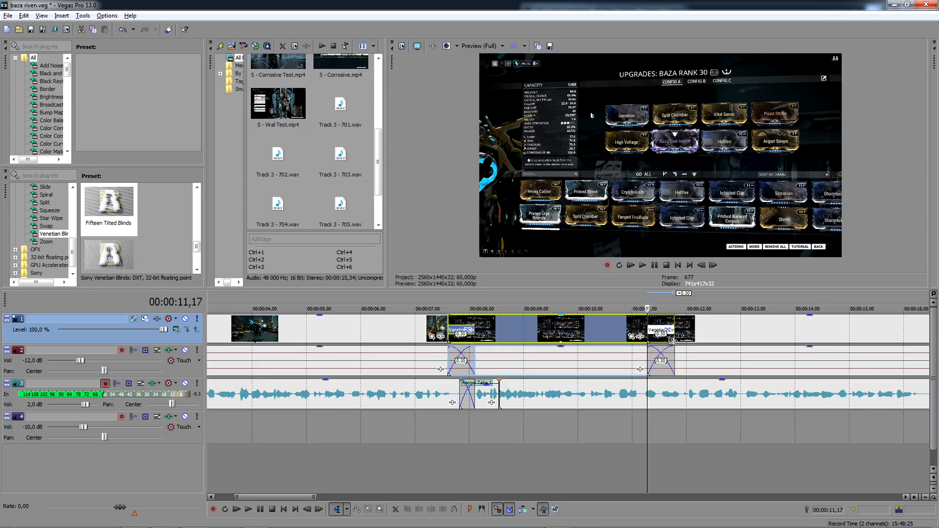
{"action": "left_click", "coordinate": [673, 341]}
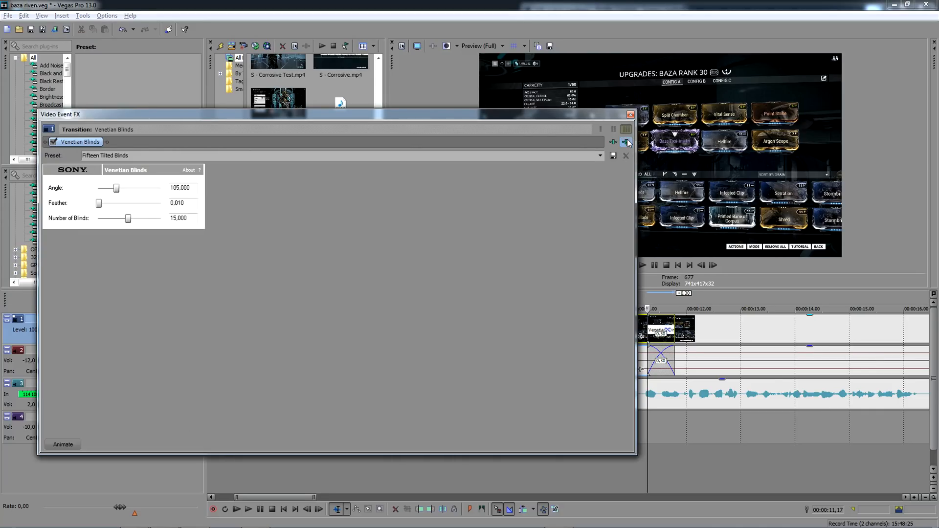
{"action": "left_click", "coordinate": [630, 114]}
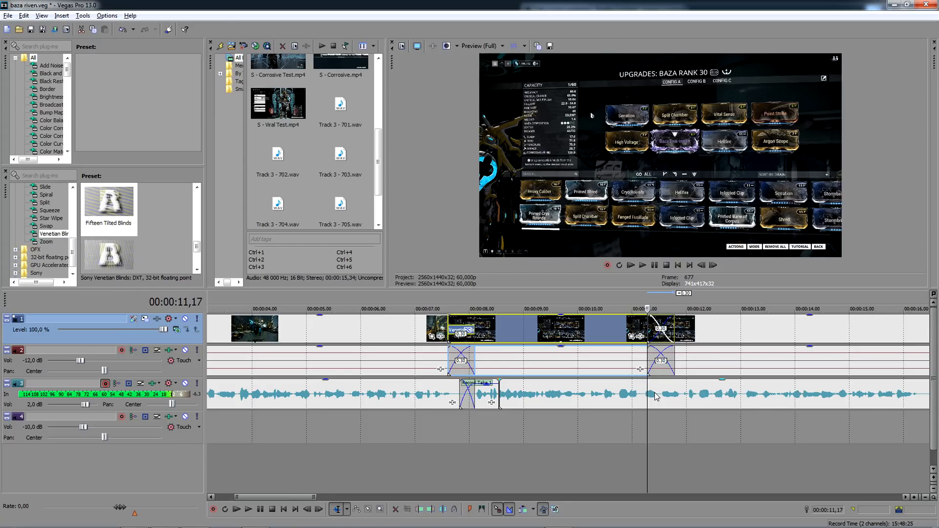
- Split the mod-screen clip again at 00:00:13,56 and crossfade this cut over 30 frames
{"action": "scroll", "coordinate": [656, 397], "scroll_direction": "down", "scroll_amount": 2}
{"action": "key", "text": "space"}
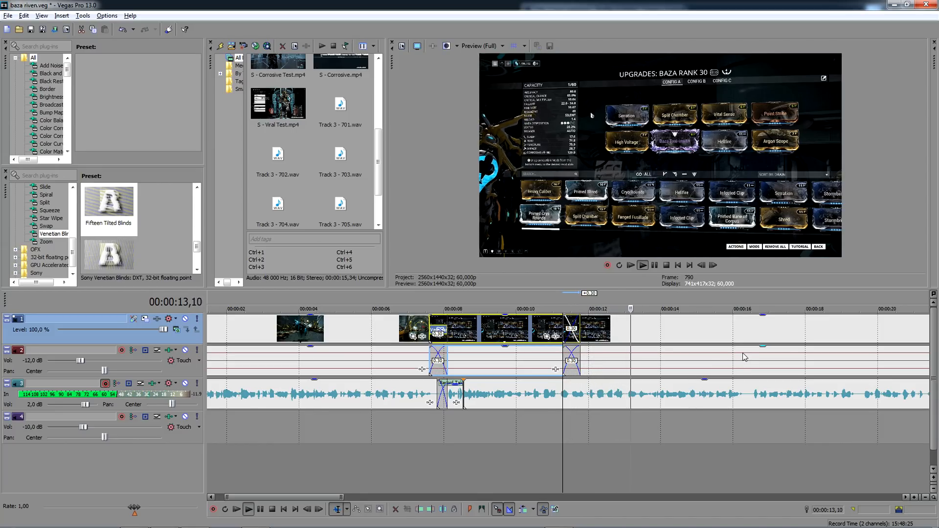
{"action": "left_click", "coordinate": [658, 335]}
{"action": "key", "text": "space"}
{"action": "scroll", "coordinate": [658, 335], "scroll_direction": "up", "scroll_amount": 4}
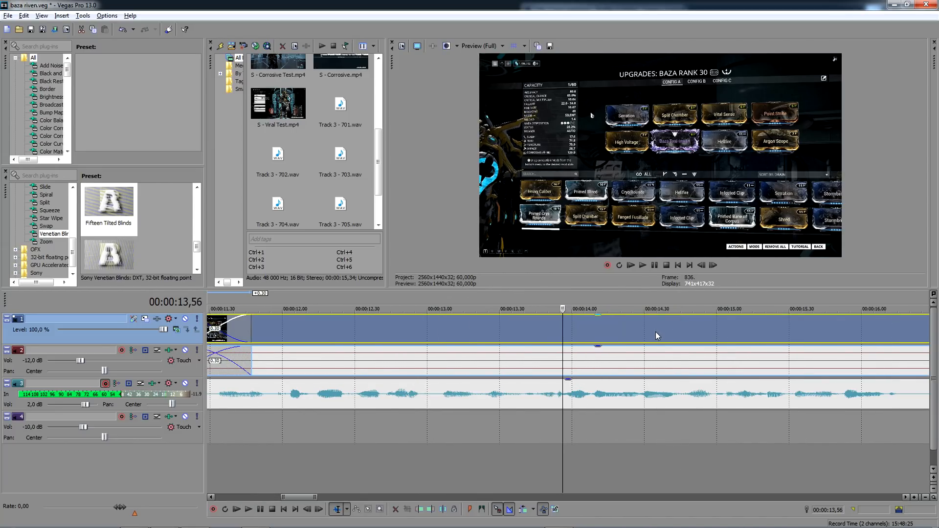
{"action": "key", "text": "space"}
{"action": "key", "text": "space"}
{"action": "key", "text": "s"}
{"action": "left_click_drag", "start_coordinate": [555, 336], "coordinate": [494, 336]}
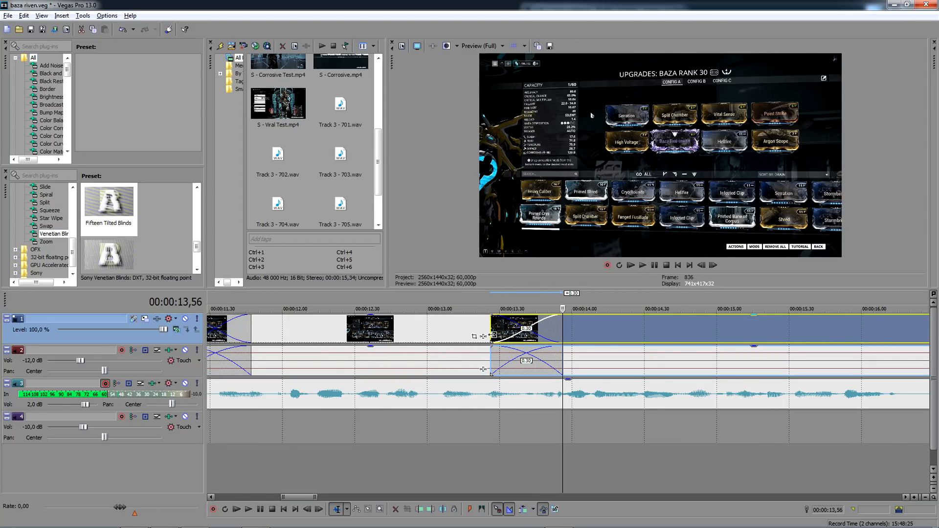
- Save a snapshot of the frame at 00:00:12,56 as Image1.jpg and set the middle clip segment's opacity to 50%
{"action": "left_click", "coordinate": [418, 331]}
{"action": "scroll", "coordinate": [420, 330], "scroll_direction": "down", "scroll_amount": 1}
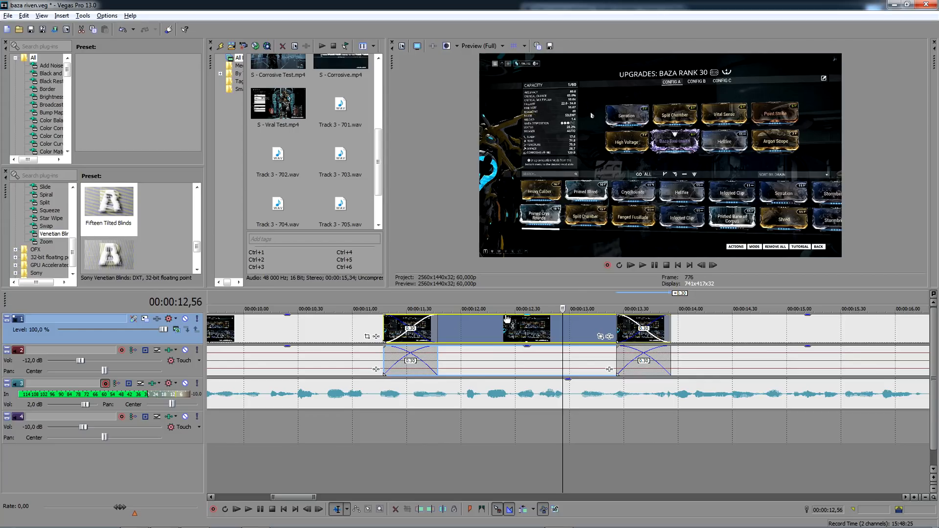
{"action": "left_click", "coordinate": [537, 46]}
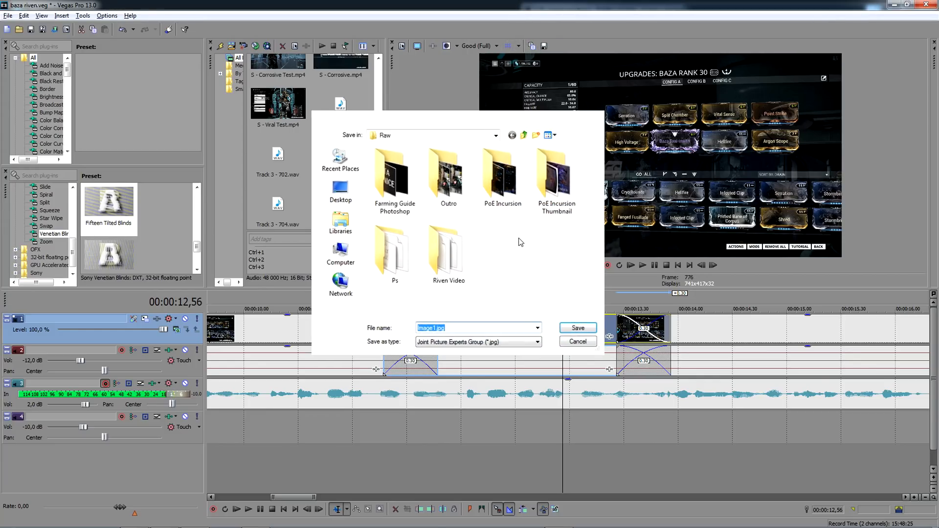
{"action": "key", "text": "Return"}
{"action": "left_click_drag", "start_coordinate": [529, 322], "coordinate": [530, 328]}
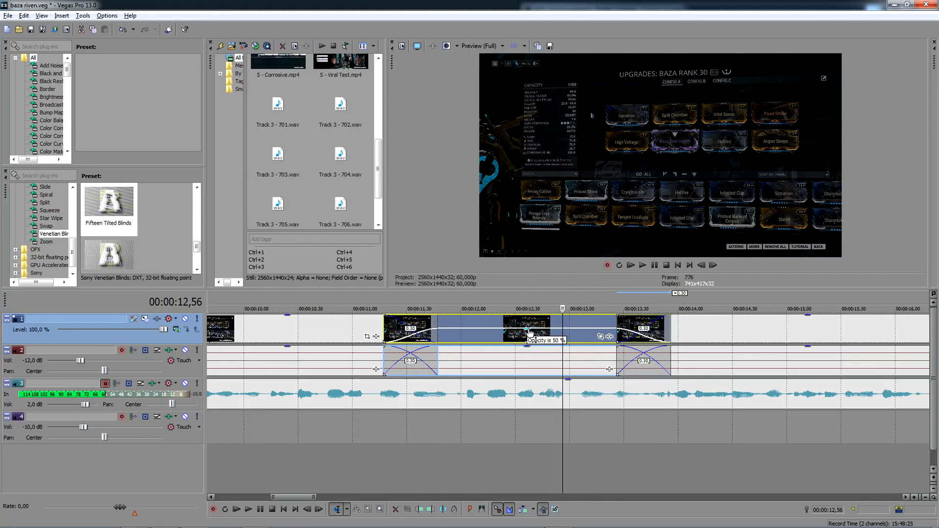
- Insert a video track on top and place Image1.jpg over the dimmed segment, trimmed to 00:00:13,56 with fades at both ends
{"action": "right_click", "coordinate": [36, 330]}
{"action": "left_click", "coordinate": [120, 344]}
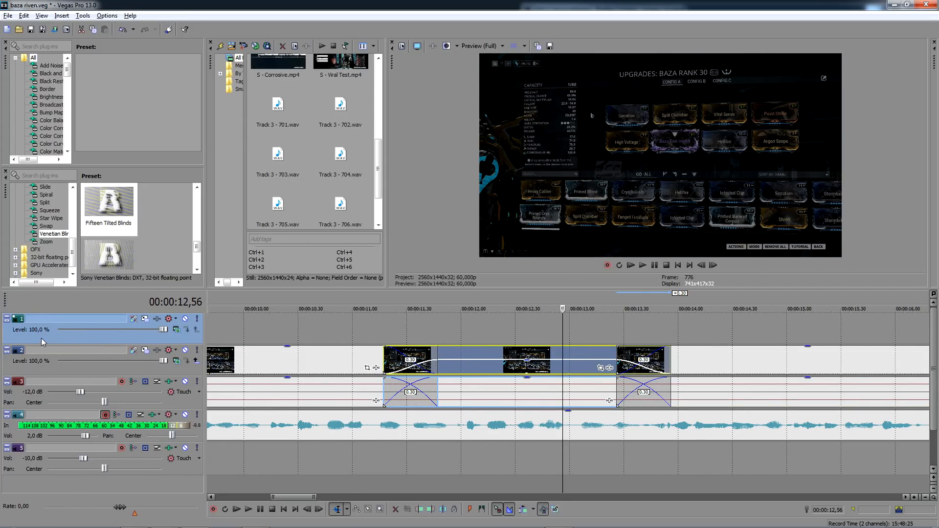
{"action": "scroll", "coordinate": [313, 162], "scroll_direction": "up", "scroll_amount": 5}
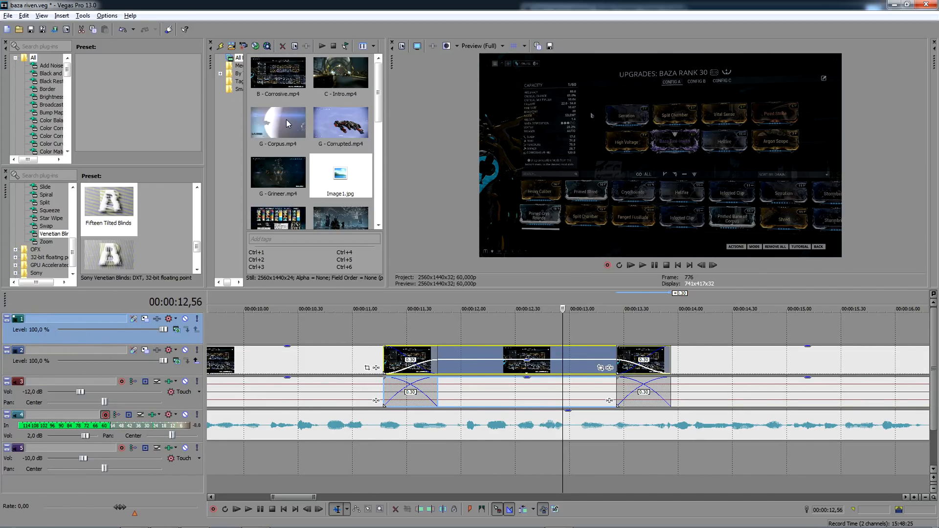
{"action": "left_click_drag", "start_coordinate": [341, 176], "coordinate": [380, 327]}
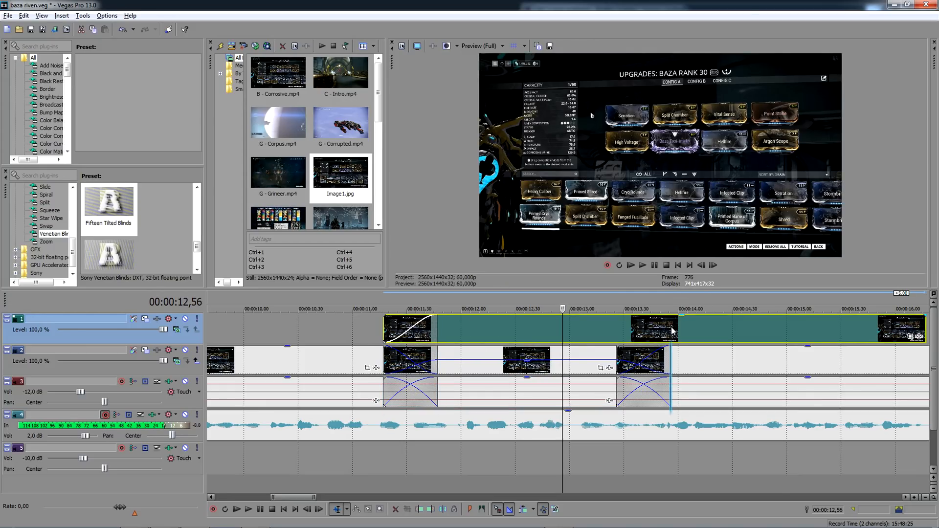
{"action": "left_click_drag", "start_coordinate": [925, 328], "coordinate": [671, 315]}
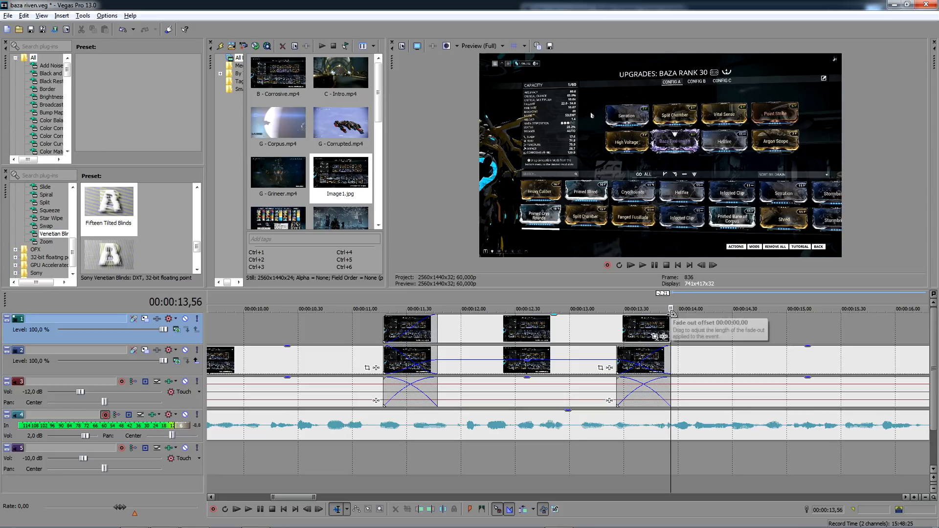
- Mask the Image1.jpg still in Pan/Crop with rectangles around the Split Chamber, Vital Sense, Point Strike and Baza Toxi-insitis mods
{"action": "left_click", "coordinate": [572, 330]}
{"action": "left_click", "coordinate": [601, 336]}
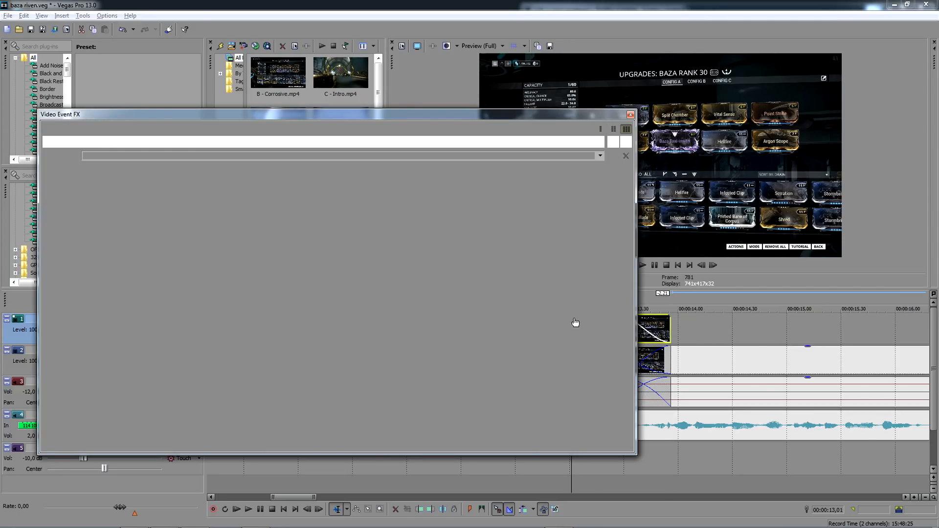
{"action": "left_click", "coordinate": [49, 422]}
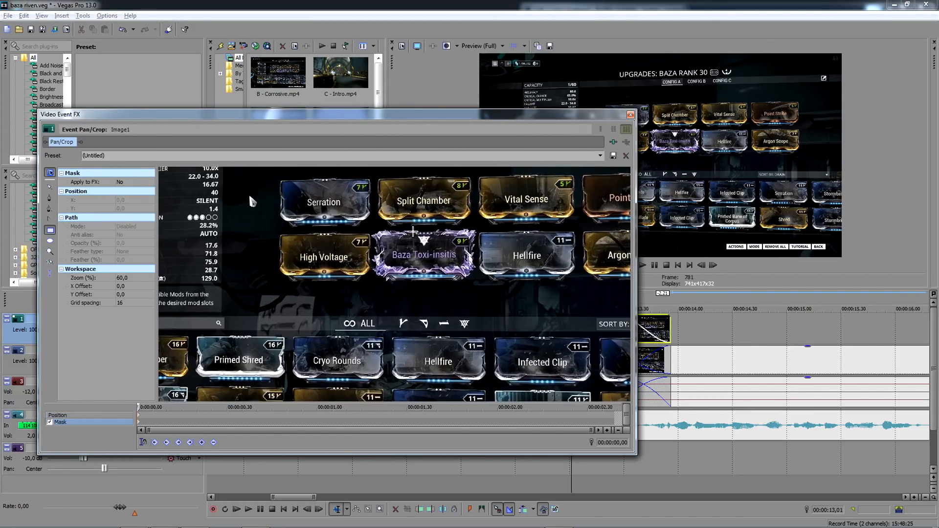
{"action": "left_click_drag", "start_coordinate": [522, 213], "coordinate": [383, 286]}
{"action": "scroll", "coordinate": [394, 290], "scroll_direction": "down", "scroll_amount": 1}
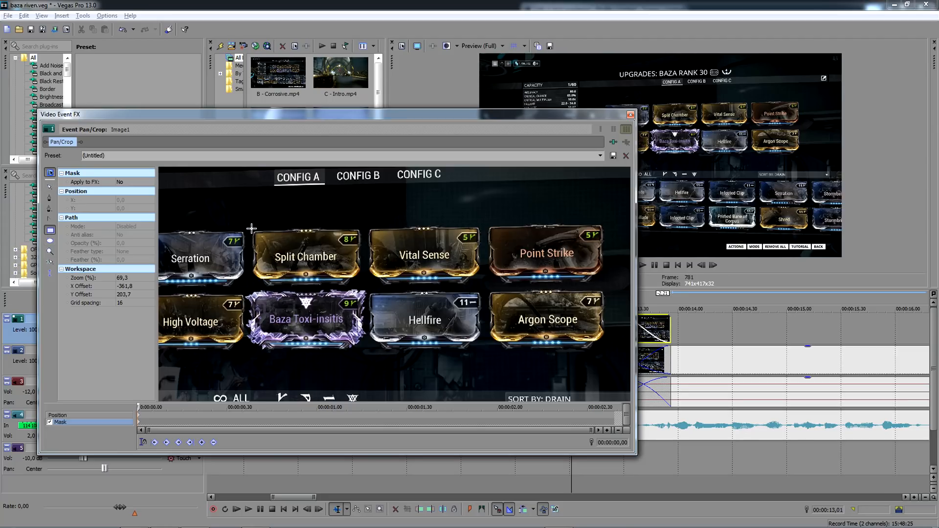
{"action": "left_click_drag", "start_coordinate": [251, 228], "coordinate": [361, 285]}
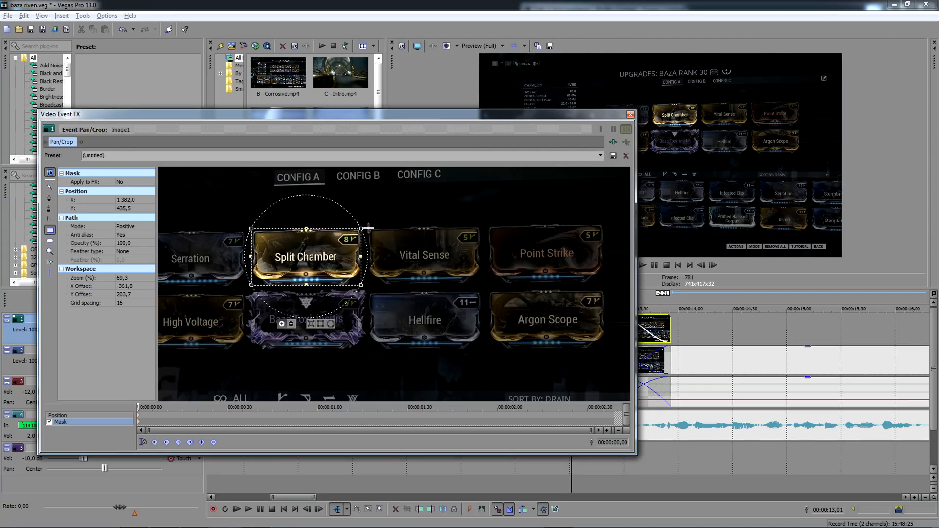
{"action": "left_click_drag", "start_coordinate": [369, 228], "coordinate": [480, 285]}
{"action": "left_click_drag", "start_coordinate": [487, 226], "coordinate": [605, 284]}
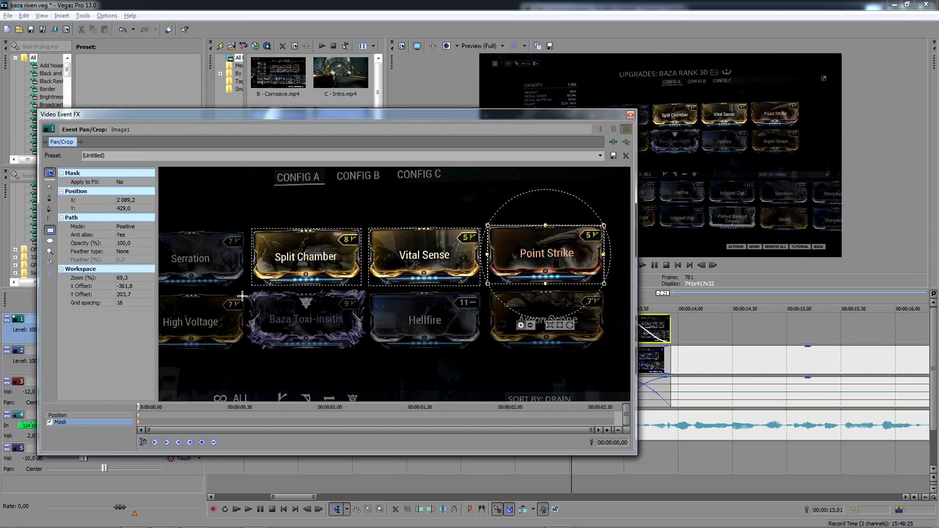
{"action": "left_click_drag", "start_coordinate": [245, 292], "coordinate": [367, 350]}
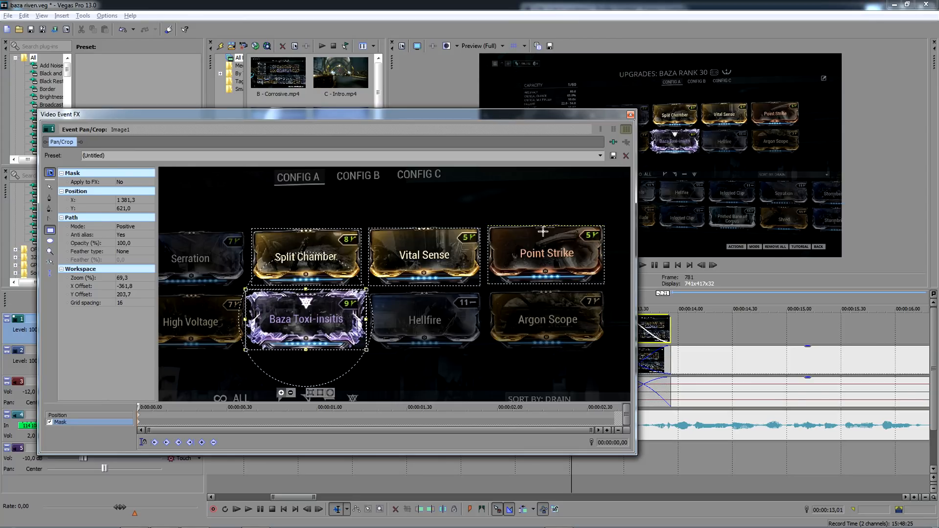
{"action": "left_click", "coordinate": [631, 115]}
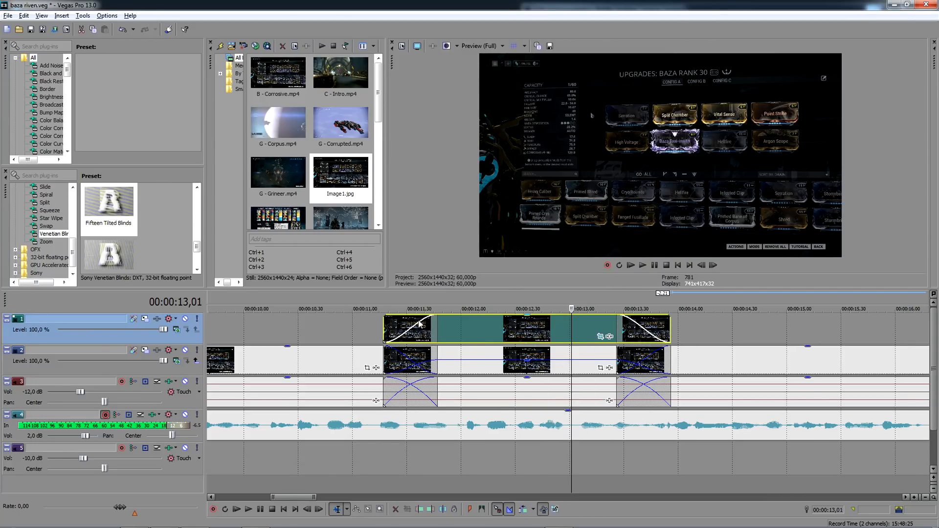
- Play the timeline from 00:00:09,58 to check the mod highlight against the voice-over
{"action": "left_click", "coordinate": [358, 322]}
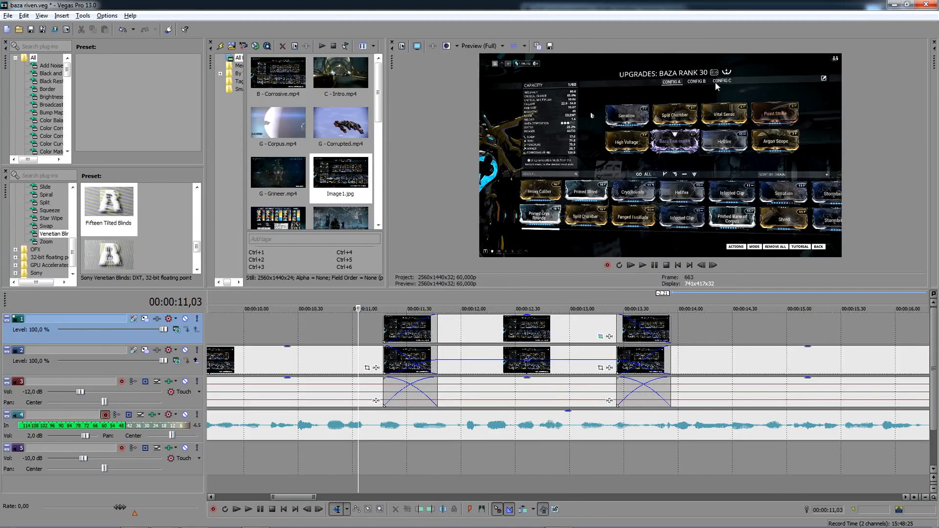
{"action": "left_click", "coordinate": [519, 445]}
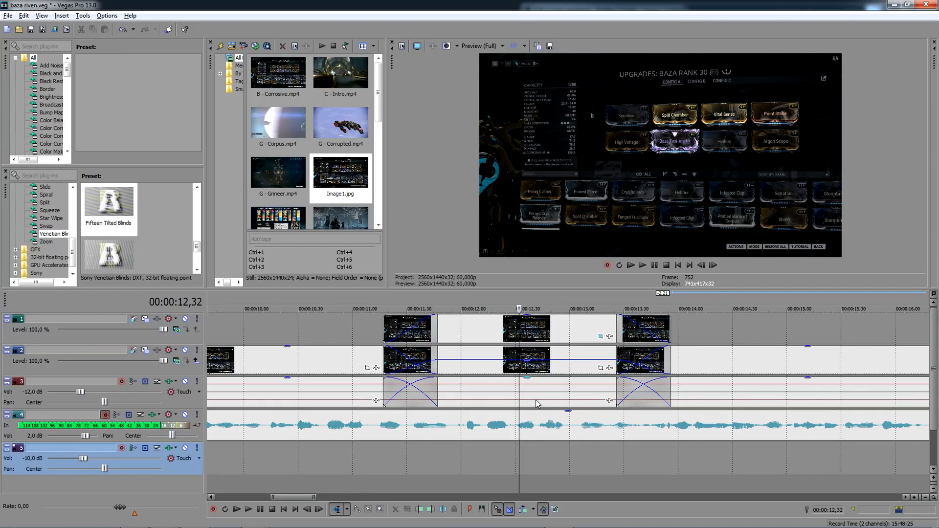
{"action": "scroll", "coordinate": [538, 404], "scroll_direction": "down", "scroll_amount": 4}
{"action": "left_click", "coordinate": [472, 330]}
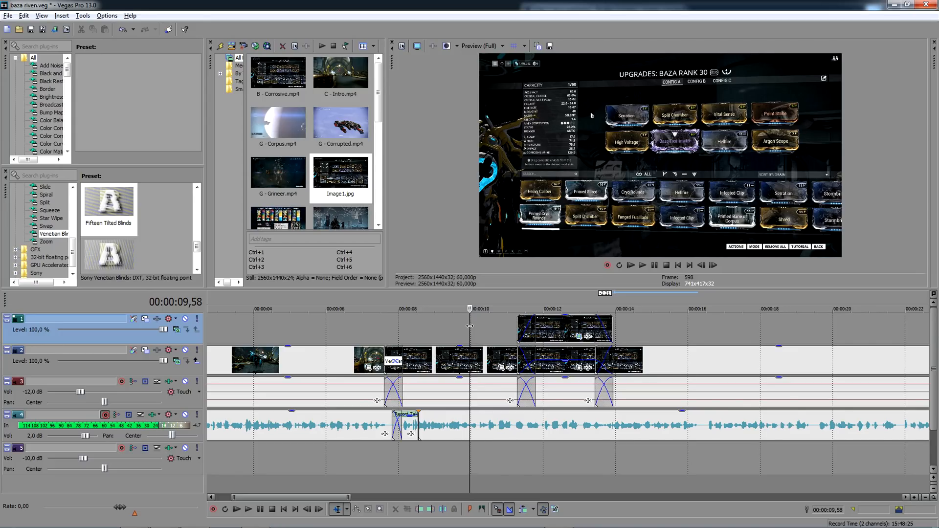
{"action": "key", "text": "space"}
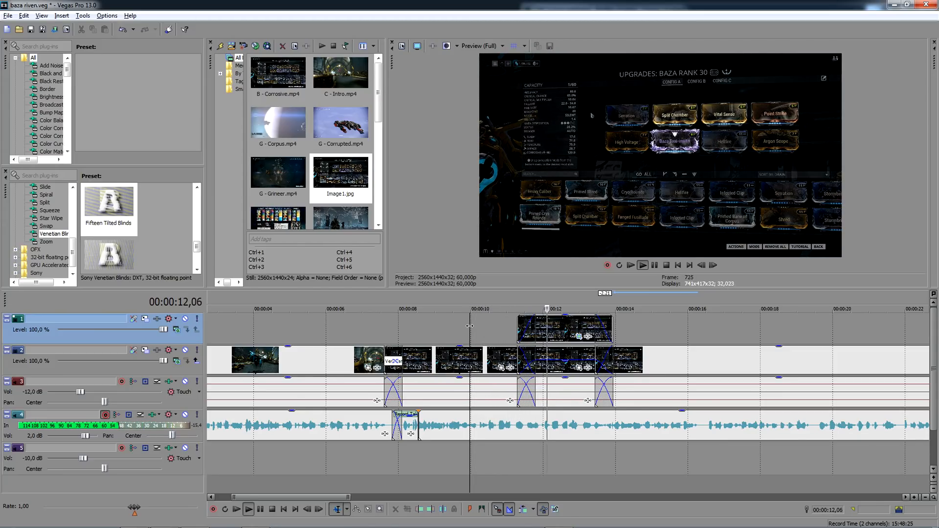
{"action": "key", "text": "space"}
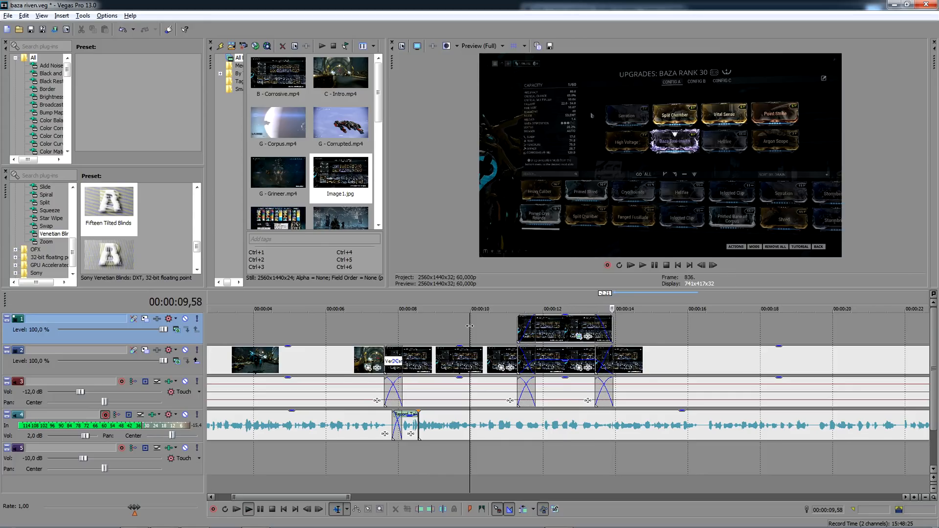
- Add S - Corrosive.mp4 to the main video track right after the last clip, at about 00:00:40
{"action": "scroll", "coordinate": [662, 340], "scroll_direction": "down", "scroll_amount": 6}
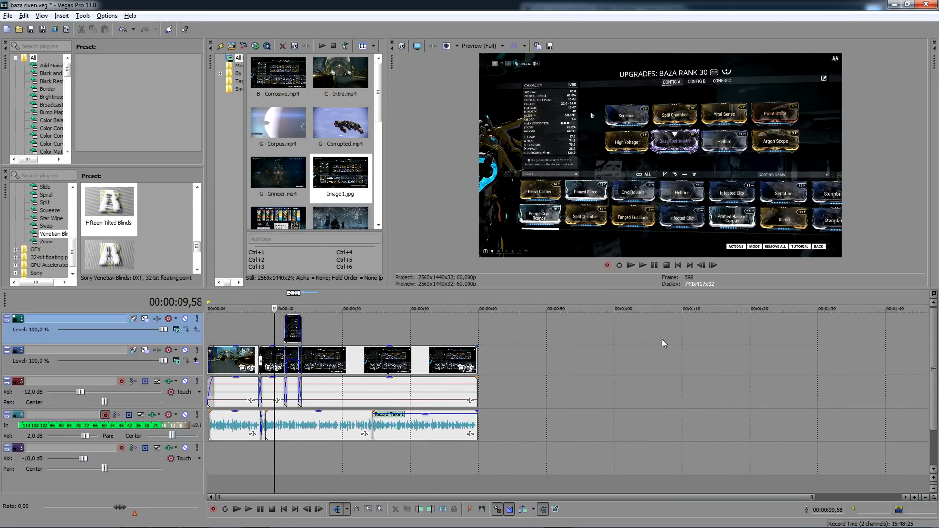
{"action": "left_click", "coordinate": [476, 328]}
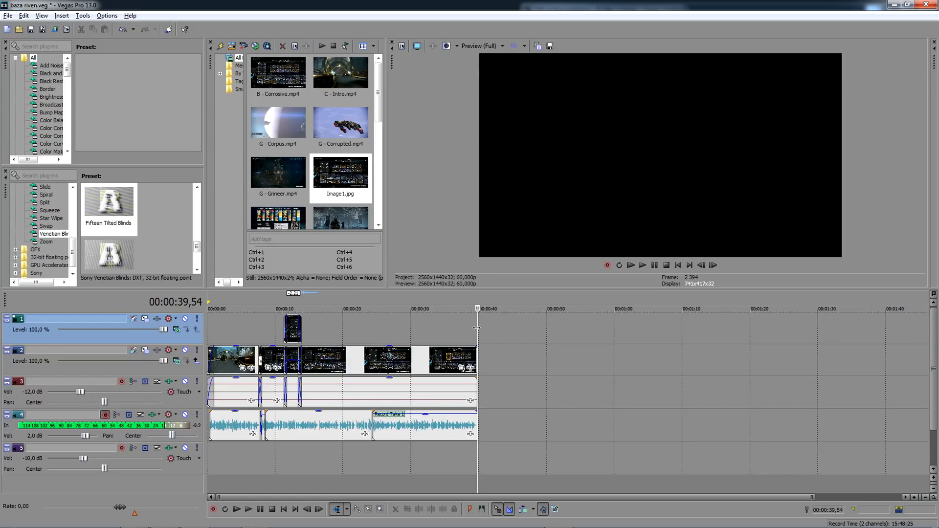
{"action": "left_click", "coordinate": [476, 328]}
{"action": "scroll", "coordinate": [477, 328], "scroll_direction": "up", "scroll_amount": 5}
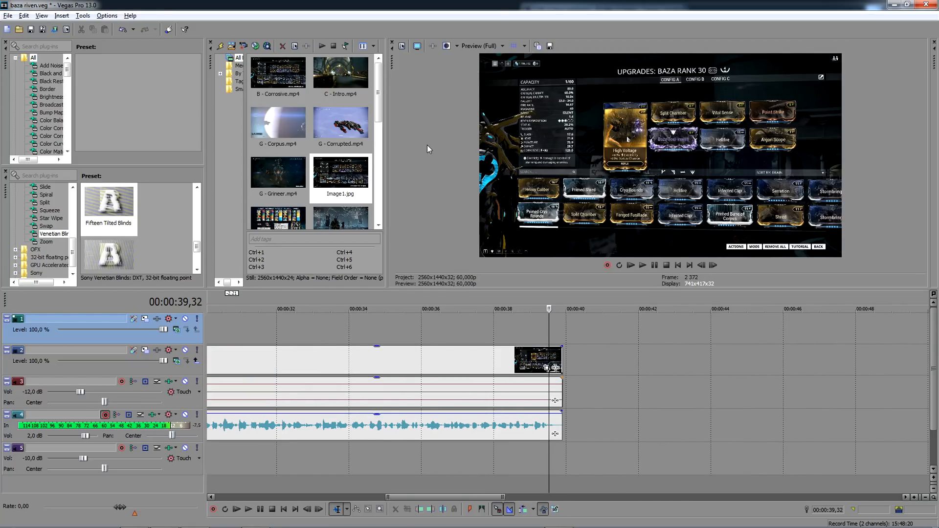
{"action": "left_click", "coordinate": [503, 323]}
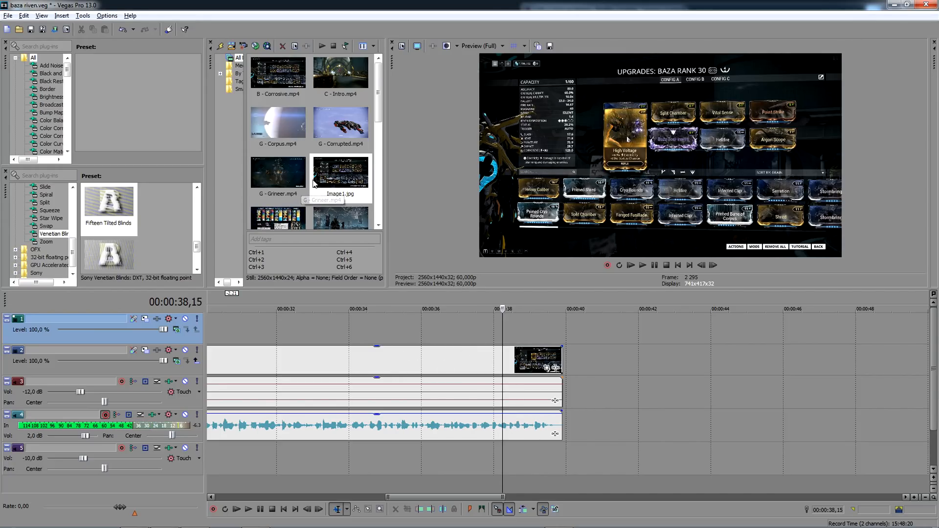
{"action": "scroll", "coordinate": [318, 176], "scroll_direction": "down", "scroll_amount": 1}
{"action": "left_click_drag", "start_coordinate": [278, 198], "coordinate": [577, 381]}
- Split S - Corrosive.mp4 at 00:00:47,52, just as the shooting starts, and delete the portion before it
{"action": "scroll", "coordinate": [591, 369], "scroll_direction": "down", "scroll_amount": 1}
{"action": "left_click", "coordinate": [845, 366]}
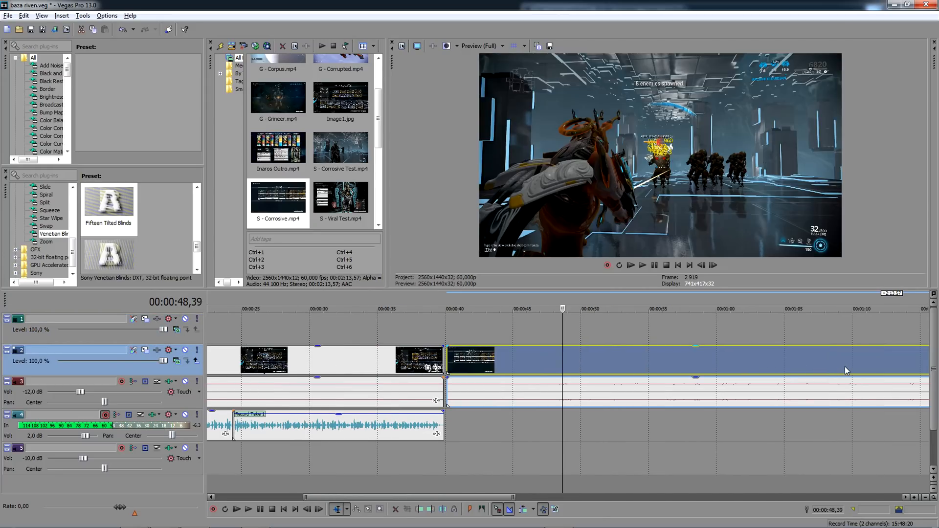
{"action": "scroll", "coordinate": [588, 366], "scroll_direction": "up", "scroll_amount": 3}
{"action": "left_click", "coordinate": [539, 356]}
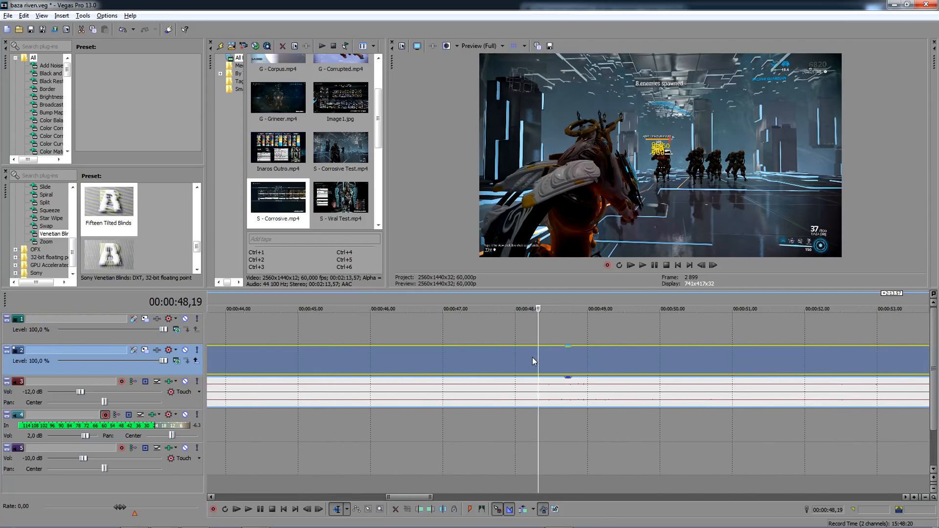
{"action": "left_click", "coordinate": [533, 357]}
{"action": "left_click", "coordinate": [535, 360]}
{"action": "scroll", "coordinate": [521, 360], "scroll_direction": "down", "scroll_amount": 3}
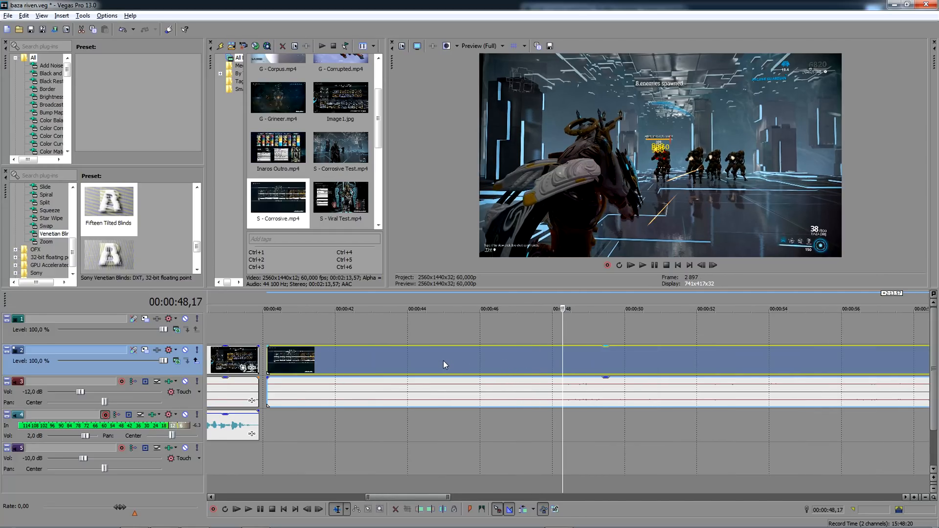
{"action": "left_click", "coordinate": [444, 360]}
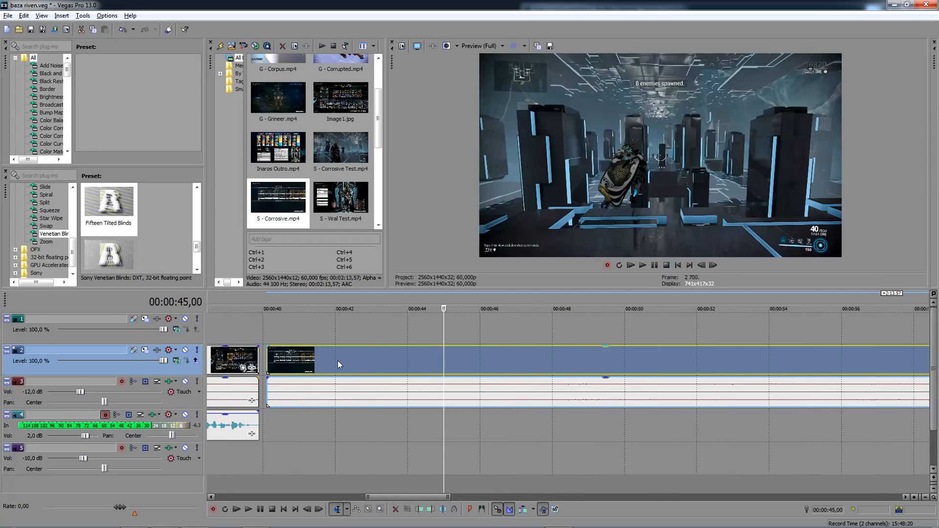
{"action": "left_click", "coordinate": [562, 365]}
{"action": "scroll", "coordinate": [548, 362], "scroll_direction": "up", "scroll_amount": 2}
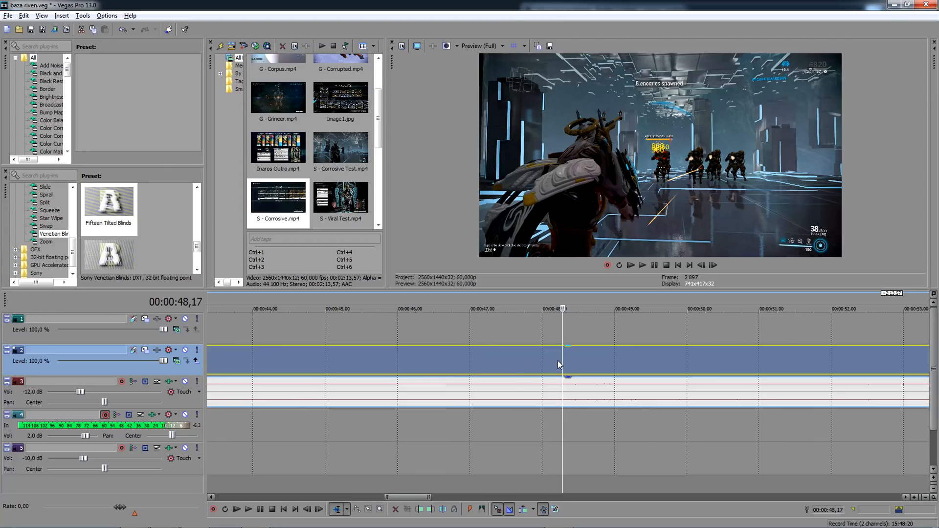
{"action": "left_click", "coordinate": [554, 359]}
{"action": "left_click", "coordinate": [545, 360]}
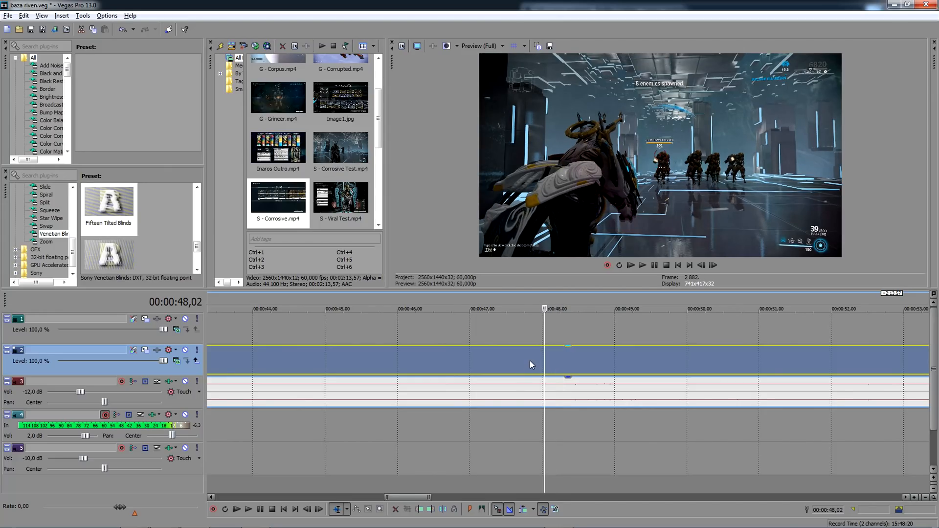
{"action": "left_click", "coordinate": [533, 362]}
{"action": "key", "text": "s"}
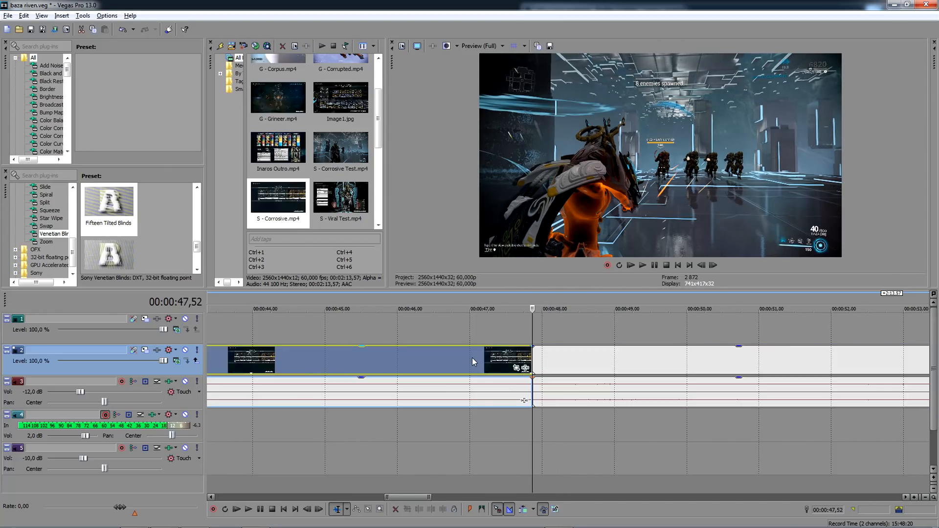
{"action": "scroll", "coordinate": [607, 370], "scroll_direction": "down", "scroll_amount": 3}
{"action": "key", "text": "Delete"}
- Move the remaining S - Corrosive.mp4 clip back to overlap the previous clip with a 30-frame crossfade ending around 00:00:39,54
{"action": "left_click_drag", "start_coordinate": [611, 360], "coordinate": [389, 354]}
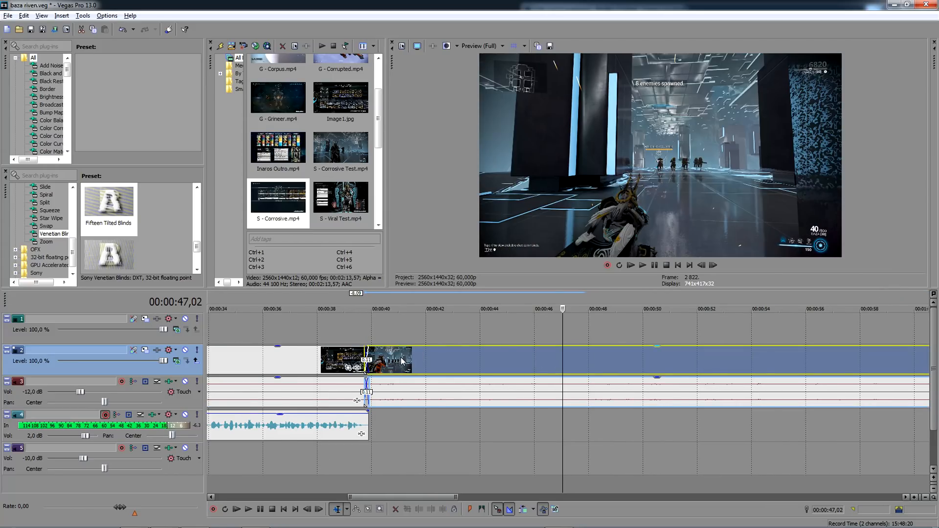
{"action": "left_click", "coordinate": [363, 321]}
{"action": "scroll", "coordinate": [363, 322], "scroll_direction": "up", "scroll_amount": 5}
{"action": "left_click_drag", "start_coordinate": [650, 360], "coordinate": [605, 365]}
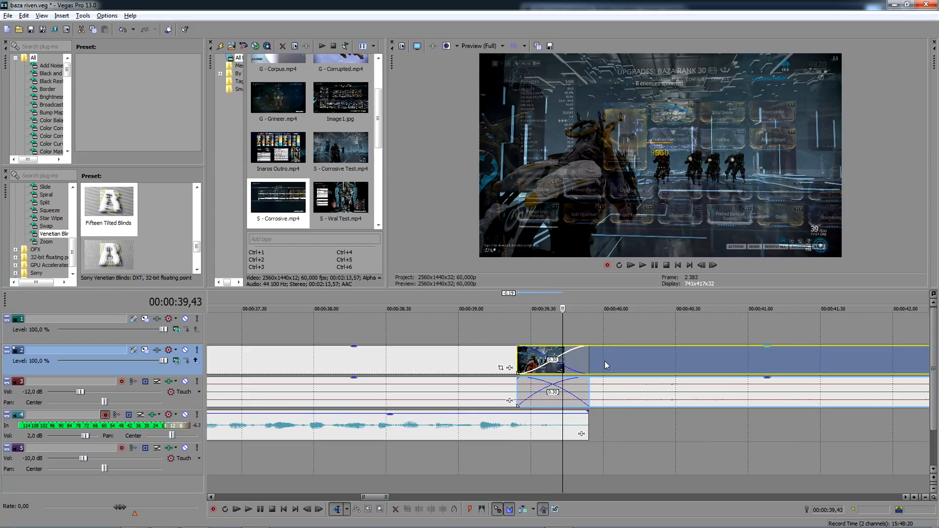
- Apply the Venetian Blinds transition with the Fifteen Tilted Blinds preset to the crossfade into the S - Corrosive.mp4 clip
{"action": "left_click", "coordinate": [590, 335]}
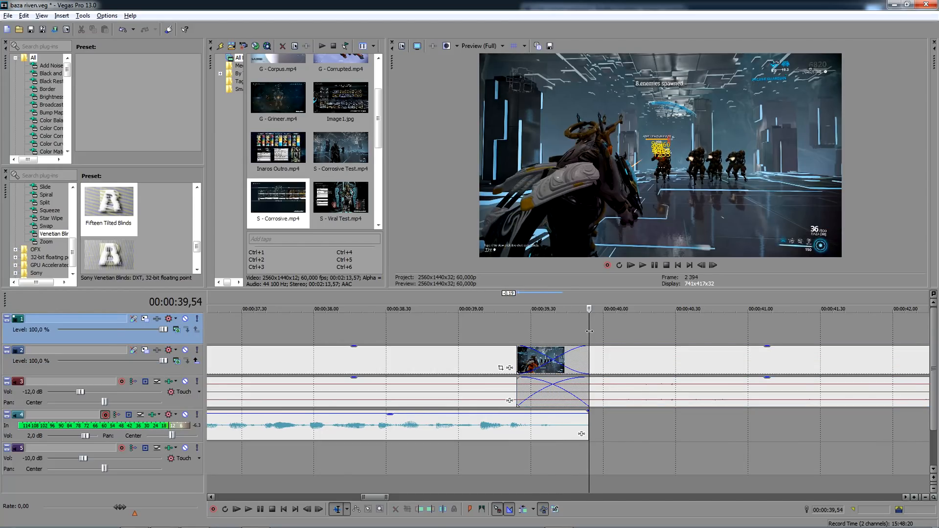
{"action": "left_click_drag", "start_coordinate": [116, 201], "coordinate": [552, 361]}
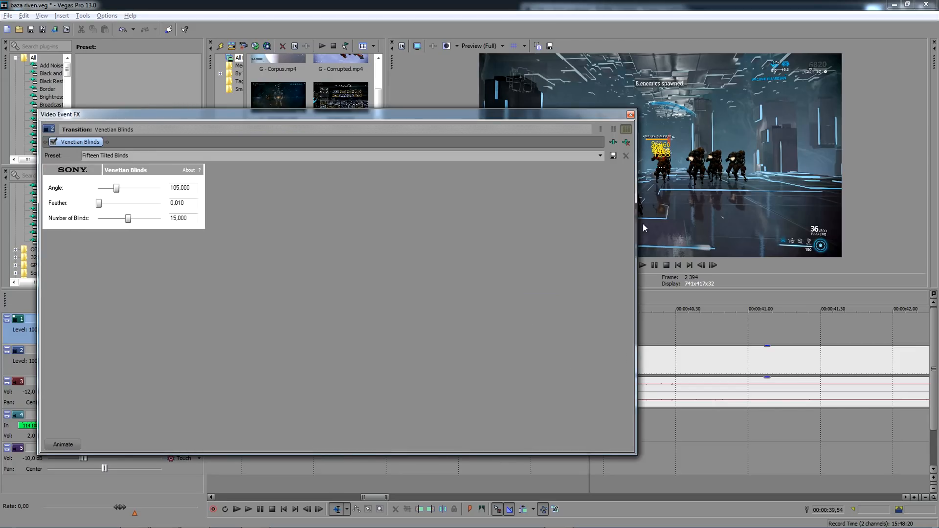
{"action": "left_click", "coordinate": [630, 115]}
- Play the timeline from 00:00:39,47 to review the corrosive test footage, and save the project
{"action": "left_click", "coordinate": [573, 326]}
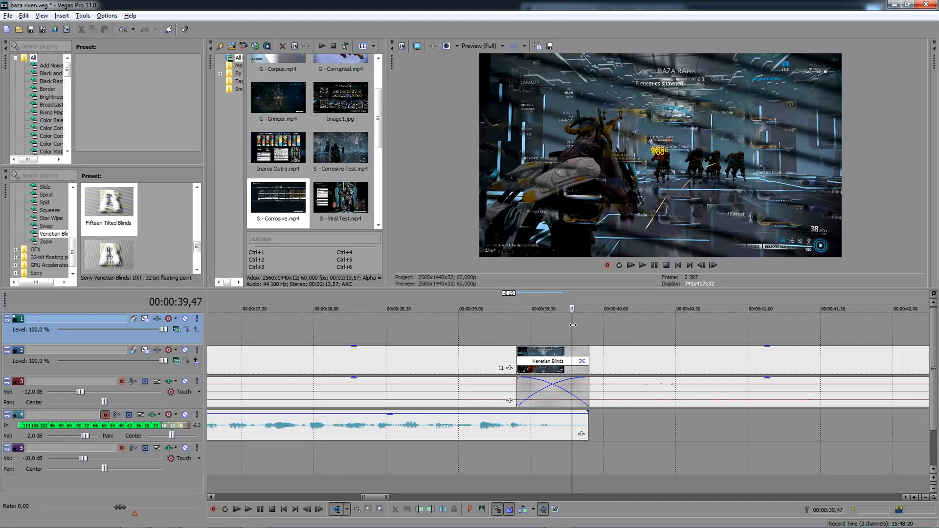
{"action": "key", "text": "space"}
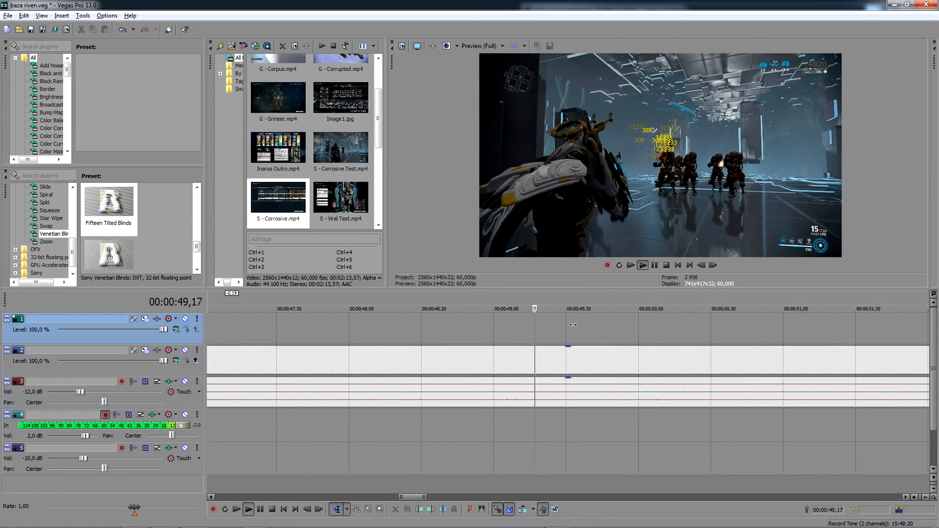
{"action": "key", "text": "space"}
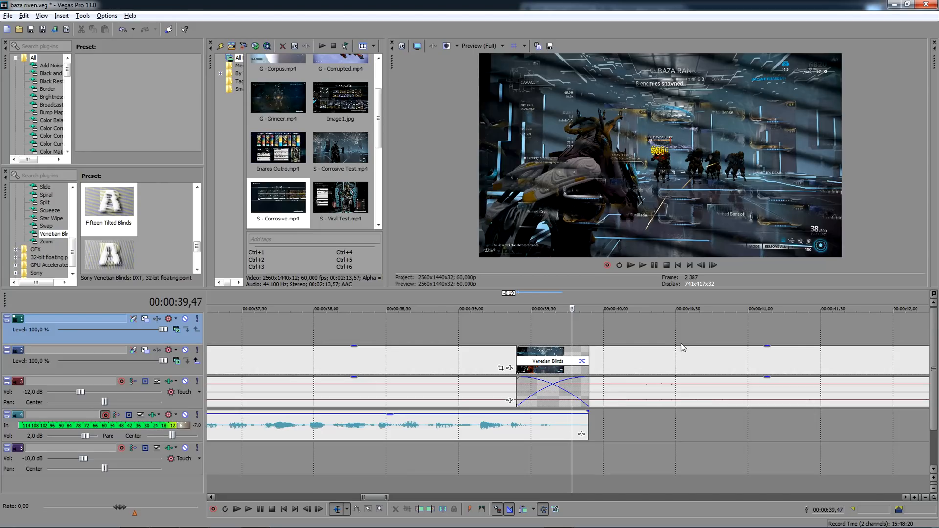
{"action": "key", "text": "ctrl+s"}
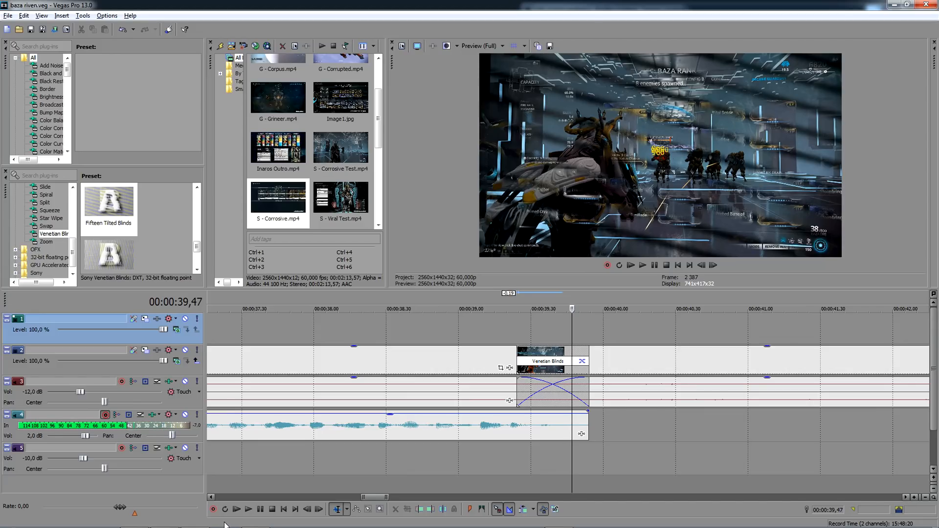
- Record two trial voice-over takes on track 4 from 00:00:39,47 and delete them
{"action": "left_click", "coordinate": [213, 510]}
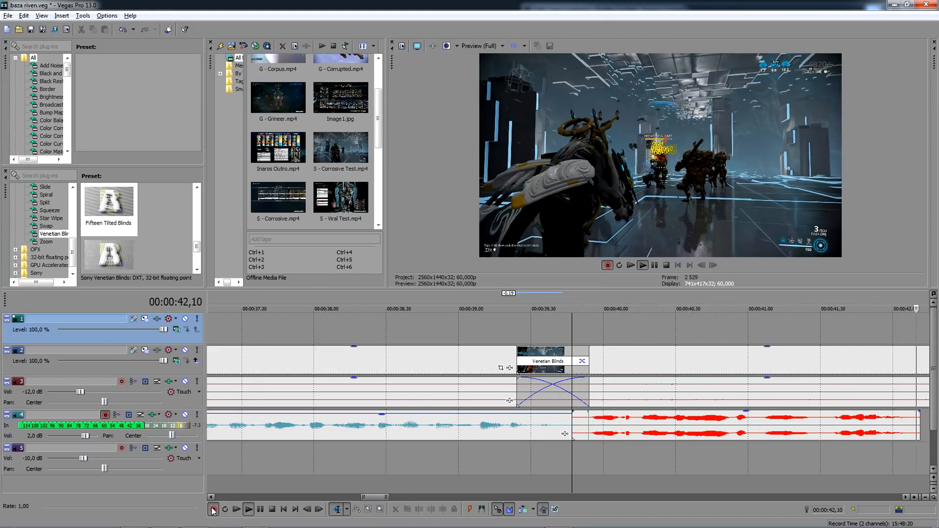
{"action": "left_click", "coordinate": [212, 510]}
{"action": "key", "text": "Return"}
{"action": "left_click", "coordinate": [213, 511]}
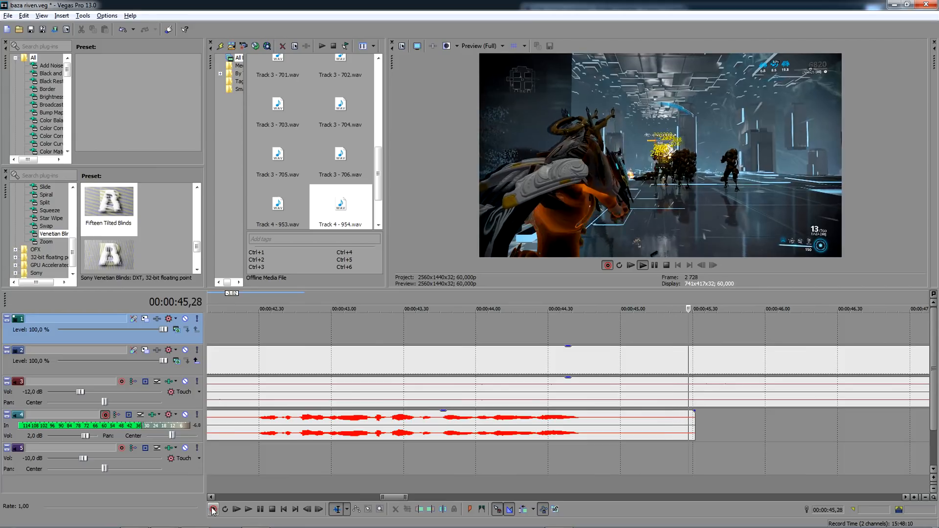
{"action": "left_click", "coordinate": [213, 511]}
{"action": "key", "text": "Return"}
{"action": "key", "text": "Delete"}
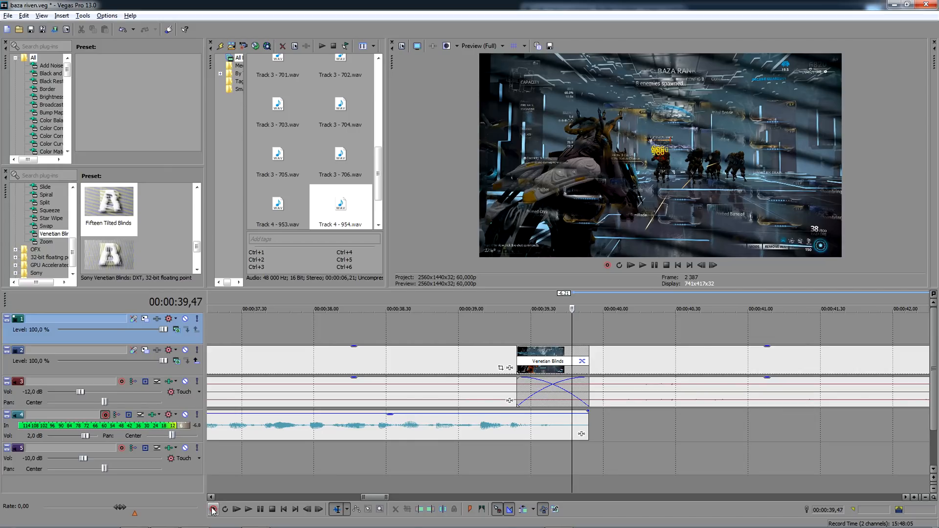
- Record another voice-over take on track 4 from 00:00:39,47 and keep the recorded file
{"action": "left_click", "coordinate": [213, 510]}
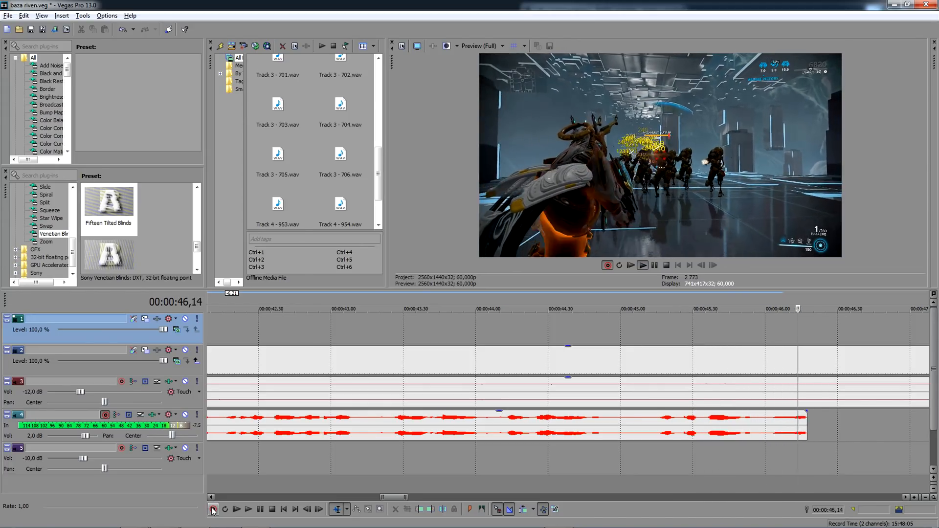
{"action": "left_click", "coordinate": [213, 511]}
{"action": "key", "text": "Return"}
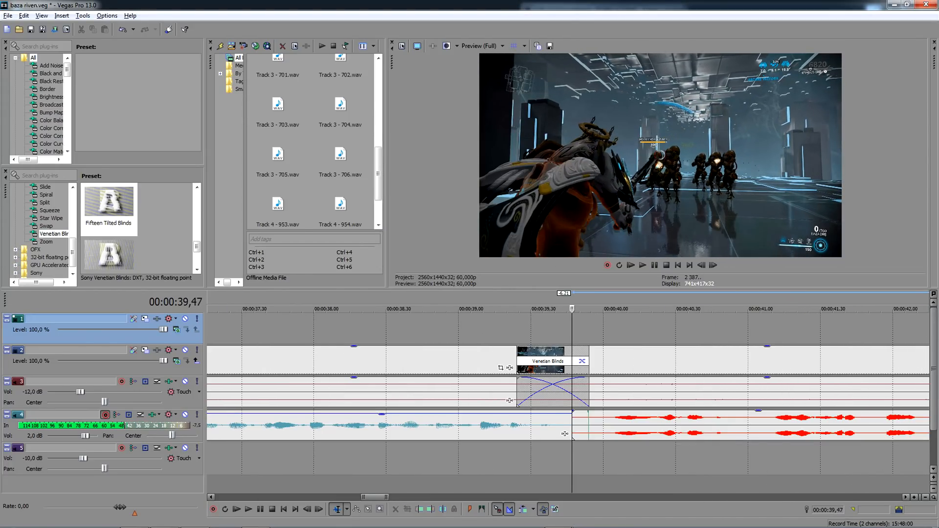
- Play parts of the newly recorded take to find where its usable speech begins
{"action": "scroll", "coordinate": [818, 429], "scroll_direction": "down", "scroll_amount": 2}
{"action": "left_click", "coordinate": [694, 419]}
{"action": "scroll", "coordinate": [694, 419], "scroll_direction": "up", "scroll_amount": 2}
{"action": "key", "text": "space"}
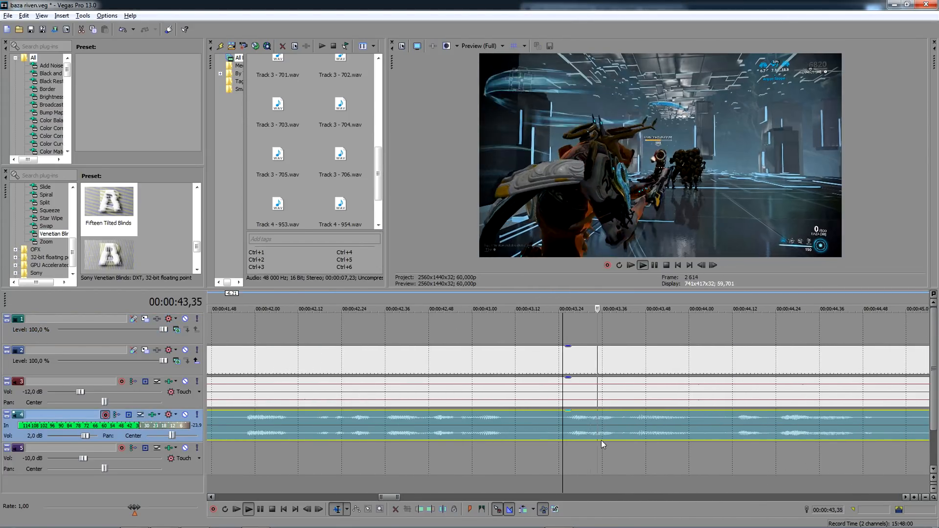
{"action": "left_click", "coordinate": [443, 421]}
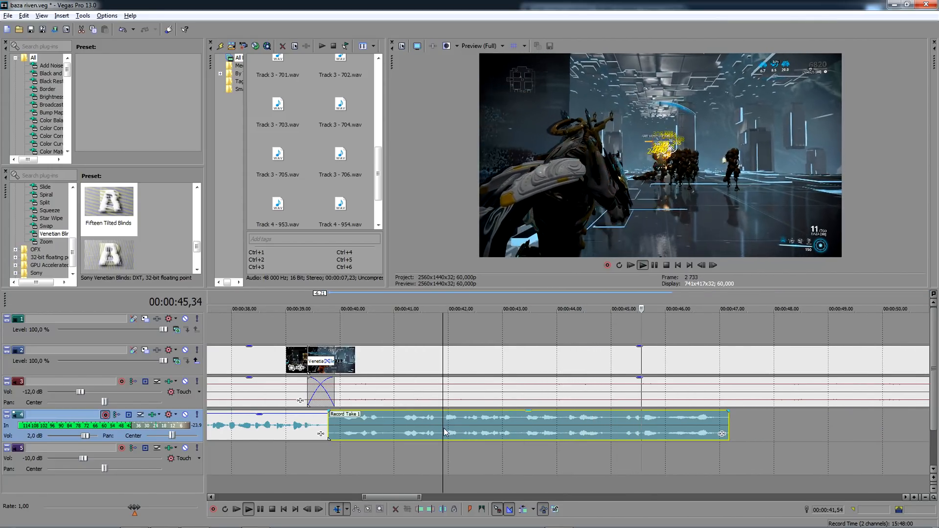
{"action": "scroll", "coordinate": [450, 431], "scroll_direction": "up", "scroll_amount": 2}
{"action": "key", "text": "space"}
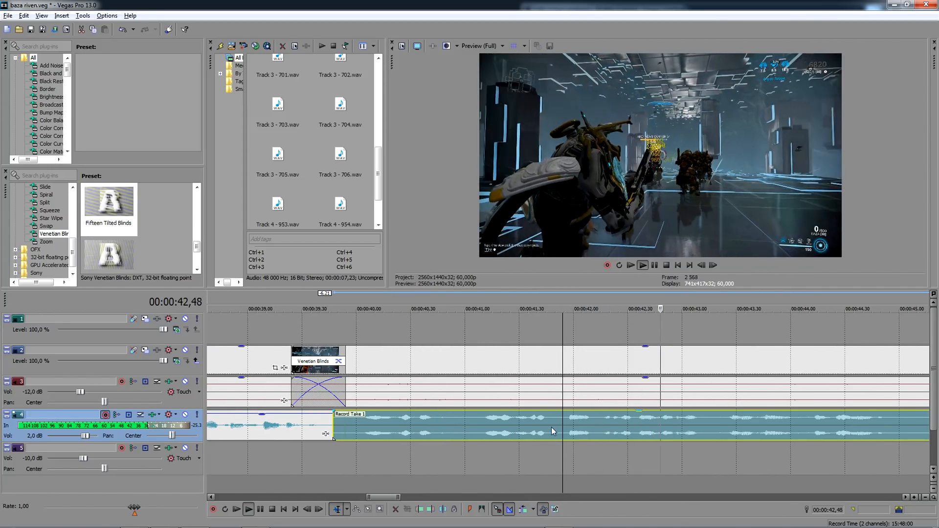
{"action": "scroll", "coordinate": [469, 421], "scroll_direction": "down", "scroll_amount": 2}
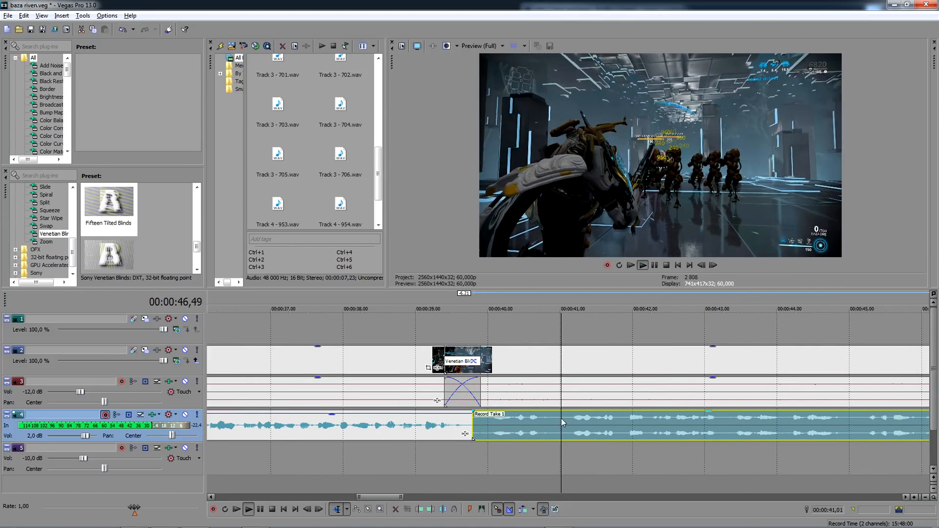
- Split the new take at 00:00:41,01 and delete both of its parts from track 4
{"action": "key", "text": "space"}
{"action": "key", "text": "s"}
{"action": "left_click", "coordinate": [526, 423]}
{"action": "key", "text": "Delete"}
{"action": "left_click", "coordinate": [597, 434]}
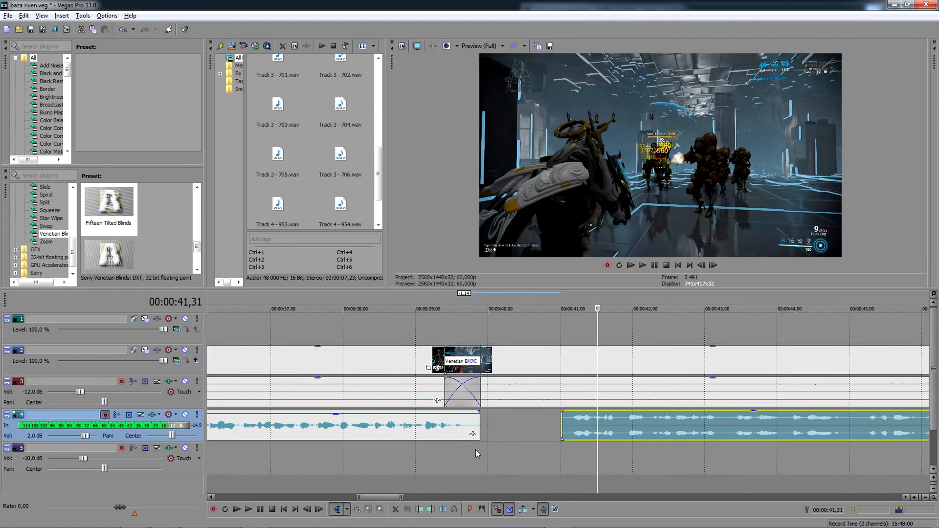
{"action": "key", "text": "Delete"}
- Record a fresh voice-over take on track 4 starting at 00:00:39,50
{"action": "left_click", "coordinate": [475, 448]}
{"action": "left_click", "coordinate": [214, 509]}
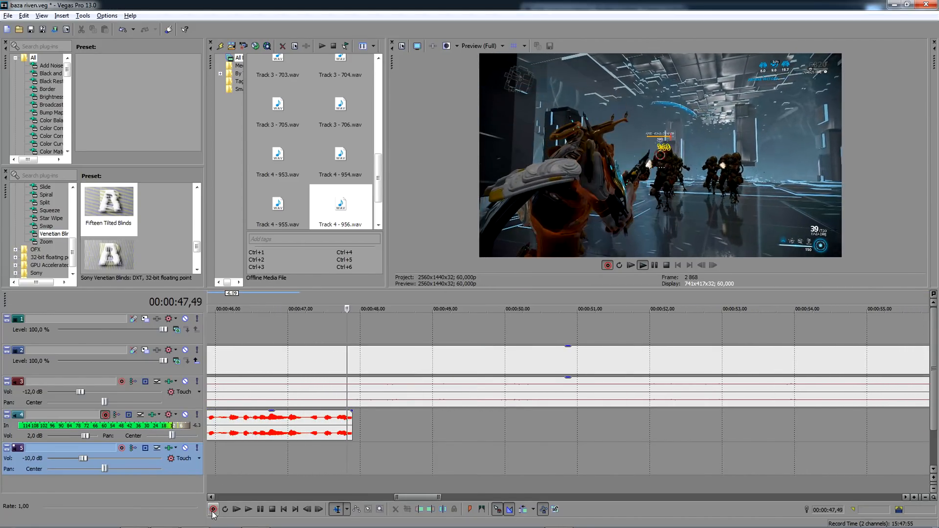
{"action": "left_click", "coordinate": [213, 510]}
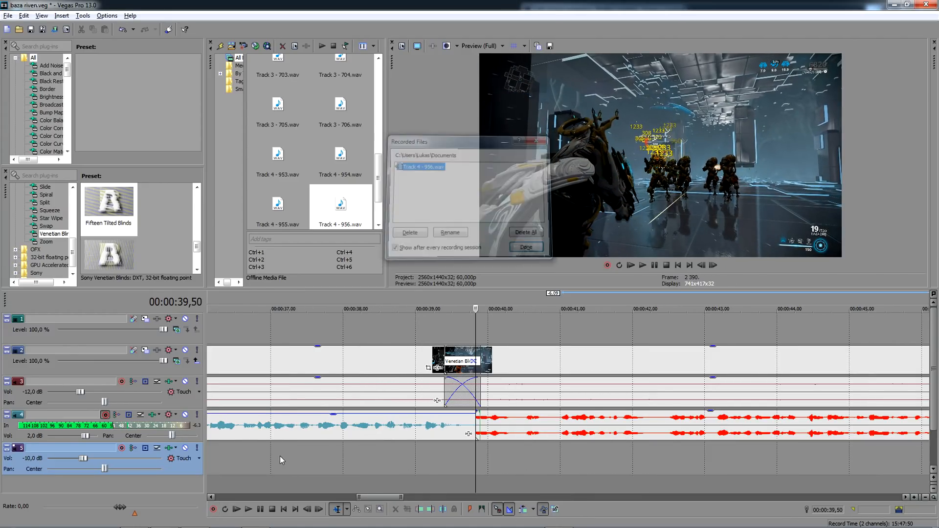
- Play the take to find the good reading, split it shortly after 00:00:42 and delete the opening part
{"action": "scroll", "coordinate": [669, 422], "scroll_direction": "down", "scroll_amount": 2}
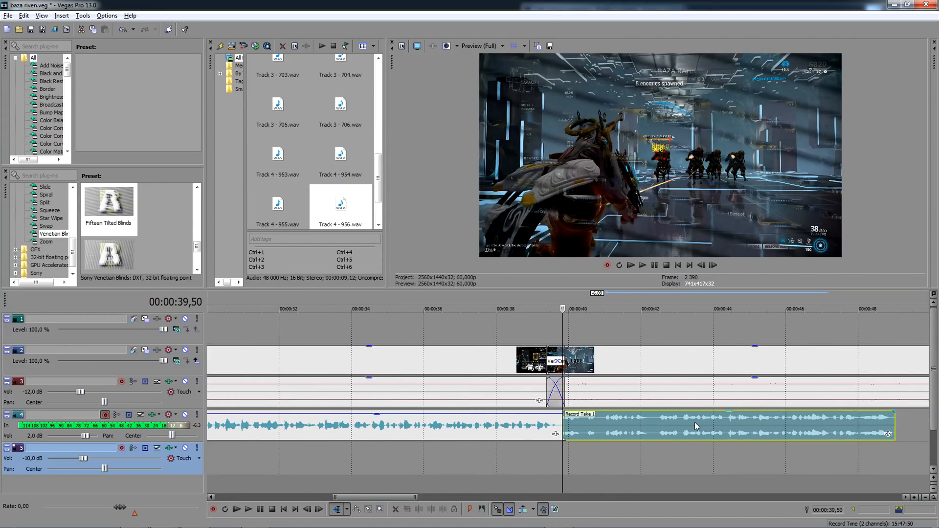
{"action": "left_click", "coordinate": [658, 421]}
{"action": "scroll", "coordinate": [657, 421], "scroll_direction": "up", "scroll_amount": 3}
{"action": "key", "text": "space"}
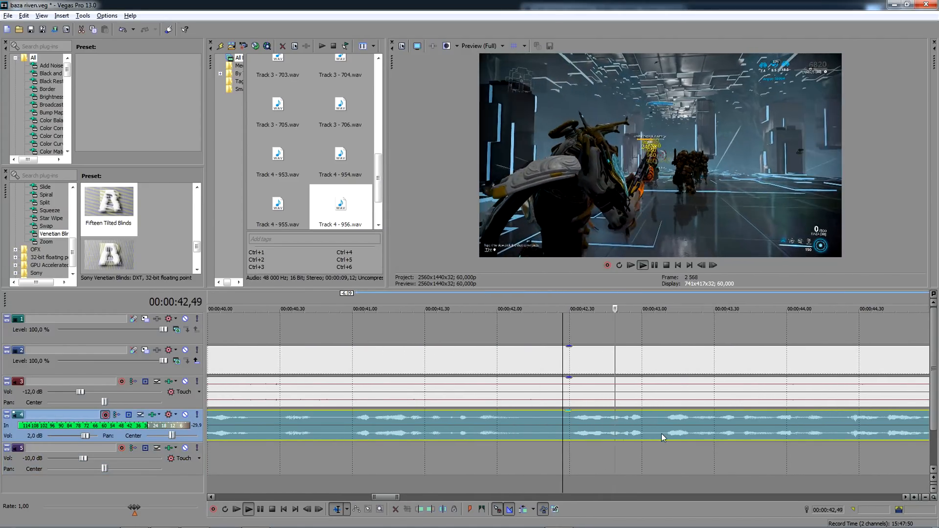
{"action": "left_click", "coordinate": [553, 425]}
{"action": "key", "text": "s"}
{"action": "left_click", "coordinate": [508, 425]}
{"action": "scroll", "coordinate": [508, 425], "scroll_direction": "down", "scroll_amount": 5}
{"action": "key", "text": "Delete"}
- Change the channel setting of the trimmed voice-over take so it uses a single channel
{"action": "right_click", "coordinate": [636, 423]}
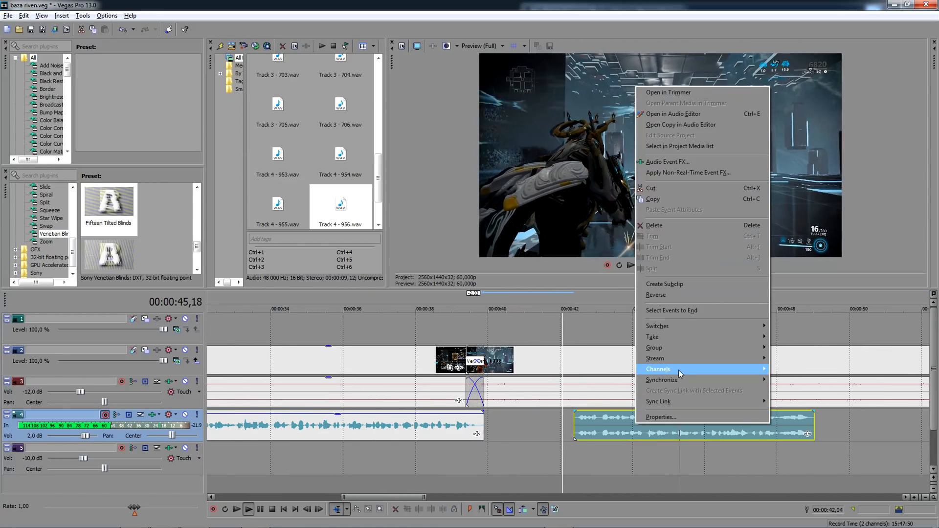
{"action": "mouse_move", "coordinate": [680, 373]}
{"action": "left_click", "coordinate": [792, 382]}
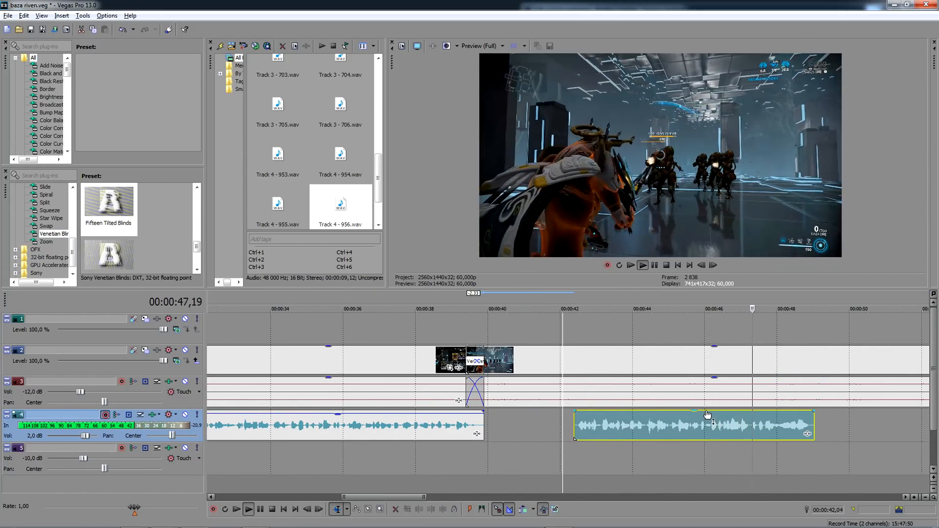
{"action": "key", "text": "space"}
- Move the trimmed take back so it slightly overlaps the end of the previous voice-over near 00:00:39,50
{"action": "left_click_drag", "start_coordinate": [570, 429], "coordinate": [480, 427]}
{"action": "left_click", "coordinate": [491, 425]}
{"action": "scroll", "coordinate": [491, 425], "scroll_direction": "up", "scroll_amount": 5}
{"action": "left_click_drag", "start_coordinate": [581, 429], "coordinate": [559, 429]}
{"action": "scroll", "coordinate": [559, 428], "scroll_direction": "down", "scroll_amount": 4}
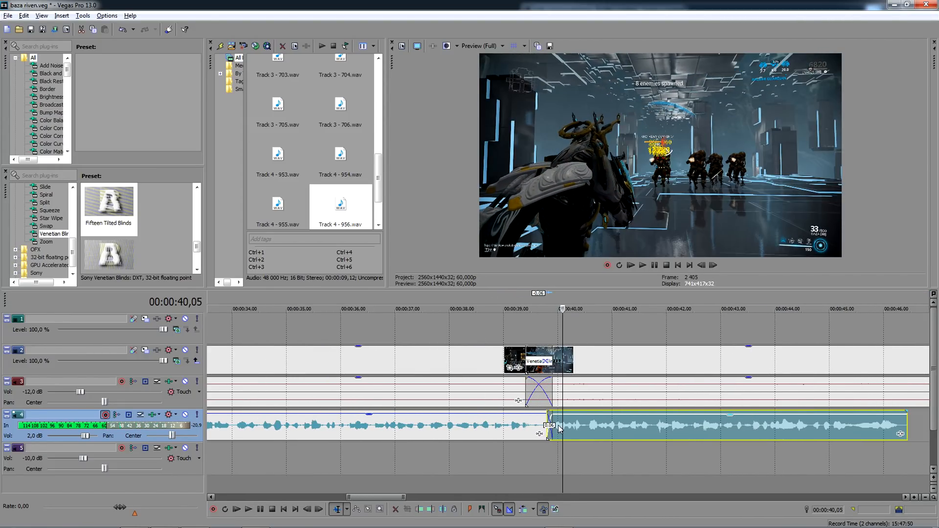
- Delete the trimmed take and record a new voice-over on track 4 from 00:00:39,54 in its place
{"action": "key", "text": "Delete"}
{"action": "left_click", "coordinate": [553, 455]}
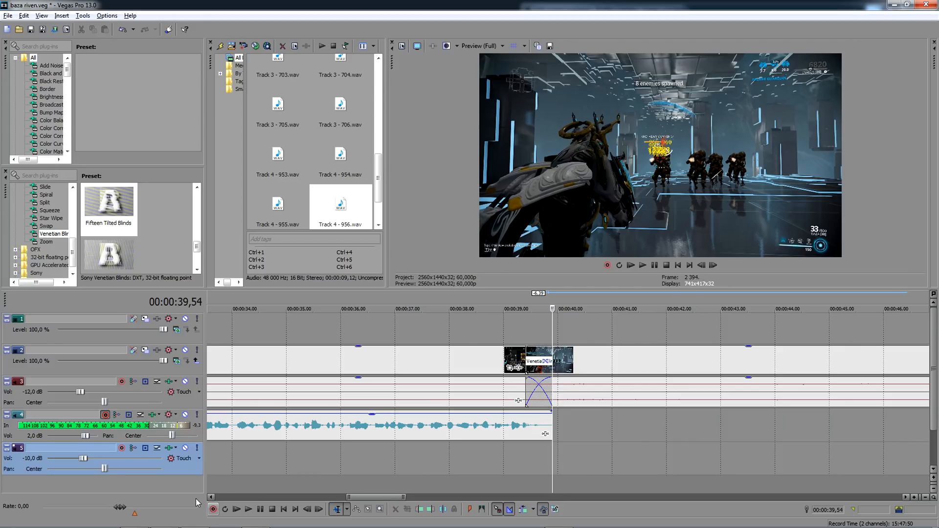
{"action": "left_click", "coordinate": [213, 509]}
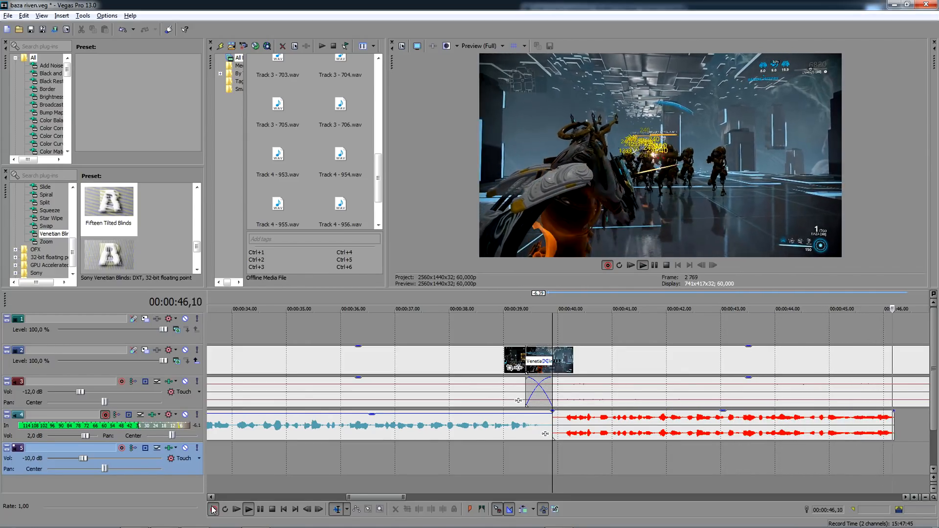
{"action": "left_click", "coordinate": [213, 509]}
{"action": "left_click", "coordinate": [526, 246]}
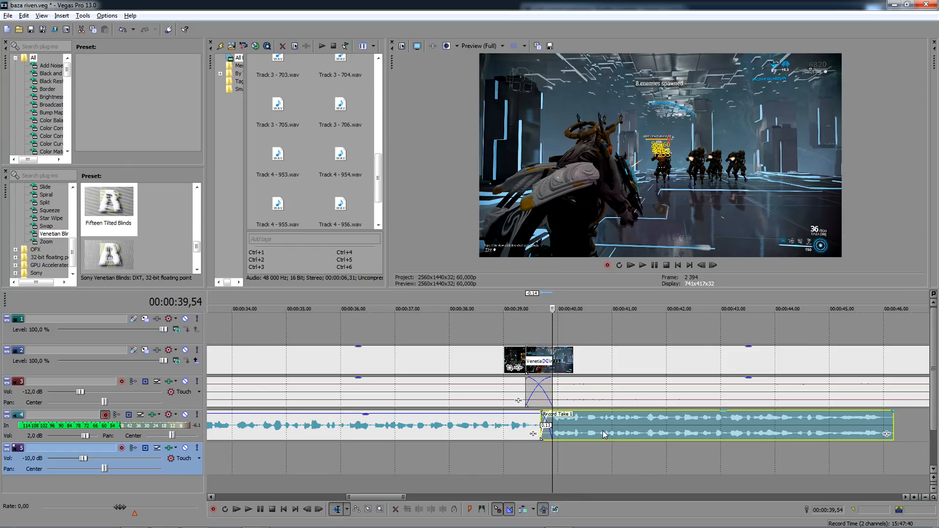
- Change the new voice-over take at 00:00:39,50 to use a single channel and lower its gain slightly
{"action": "right_click", "coordinate": [607, 430]}
{"action": "mouse_move", "coordinate": [644, 373]}
{"action": "left_click", "coordinate": [747, 387]}
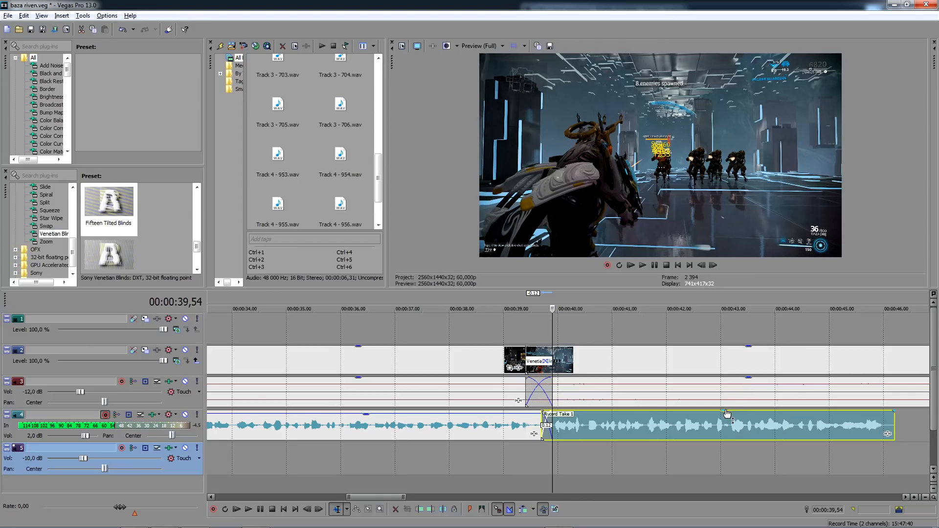
{"action": "left_click_drag", "start_coordinate": [727, 415], "coordinate": [730, 420]}
- Play across the join near 00:00:39,50, shorten the overlap between the two voice-over takes and replay it from about 00:00:37
{"action": "left_click", "coordinate": [495, 318]}
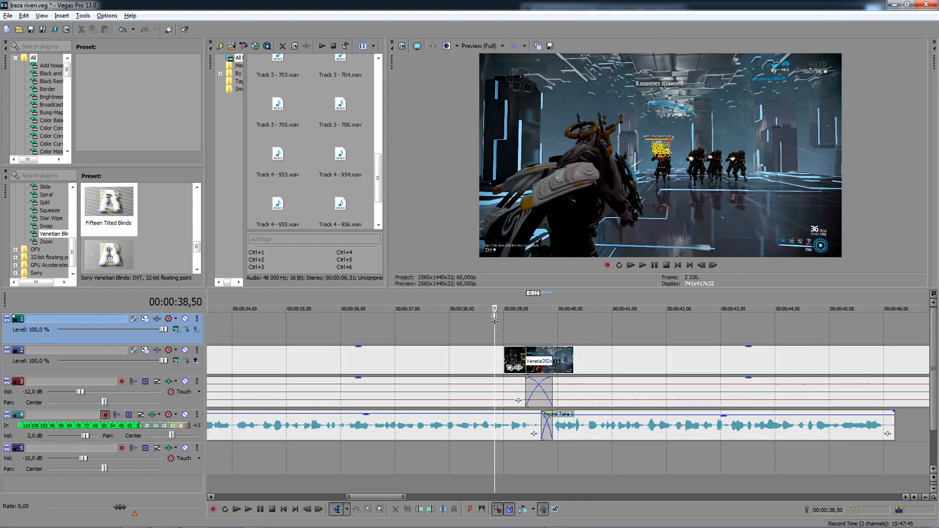
{"action": "key", "text": "space"}
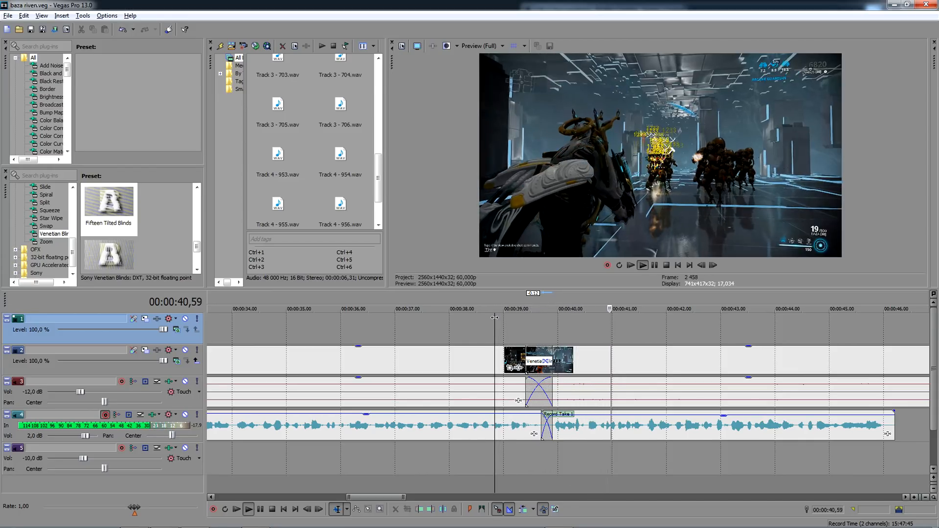
{"action": "key", "text": "space"}
{"action": "left_click_drag", "start_coordinate": [573, 428], "coordinate": [543, 425]}
{"action": "left_click", "coordinate": [413, 316]}
{"action": "key", "text": "space"}
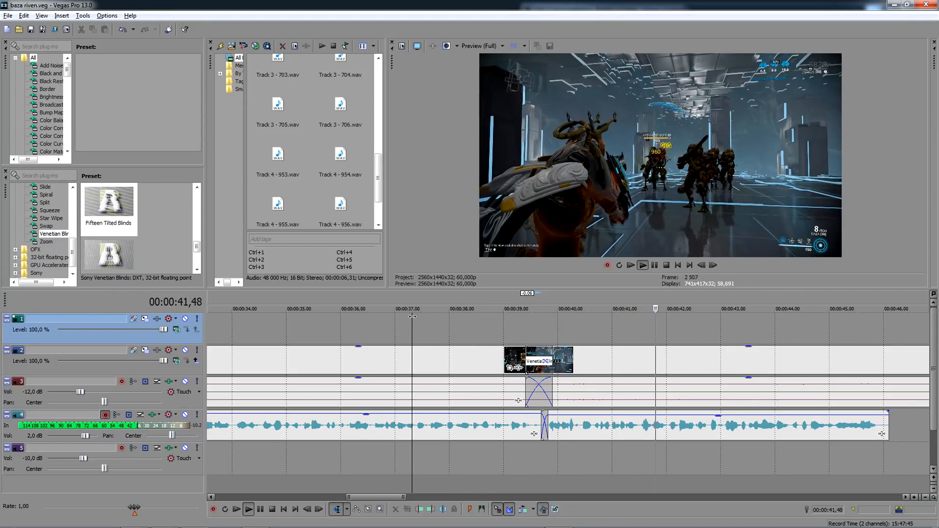
- Record a new voice-over on track 4 from the end of the previous take at 00:00:46,06
{"action": "left_click", "coordinate": [893, 328]}
{"action": "scroll", "coordinate": [893, 328], "scroll_direction": "down", "scroll_amount": 3}
{"action": "scroll", "coordinate": [653, 343], "scroll_direction": "up", "scroll_amount": 5}
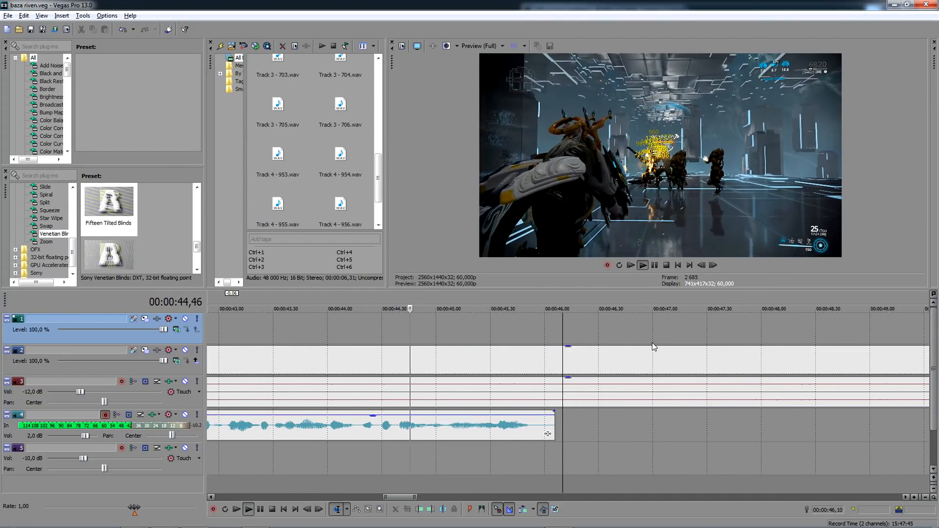
{"action": "left_click", "coordinate": [556, 328]}
{"action": "key", "text": "space"}
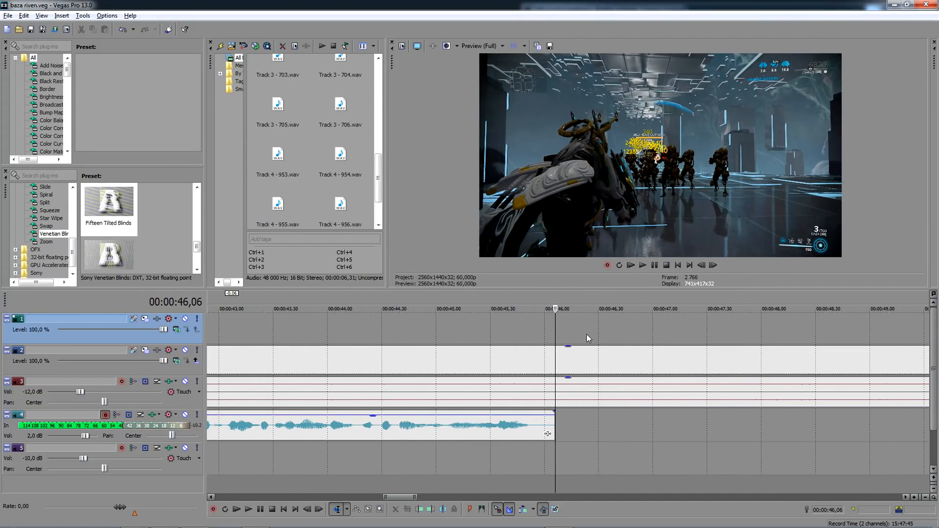
{"action": "scroll", "coordinate": [522, 361], "scroll_direction": "down", "scroll_amount": 2}
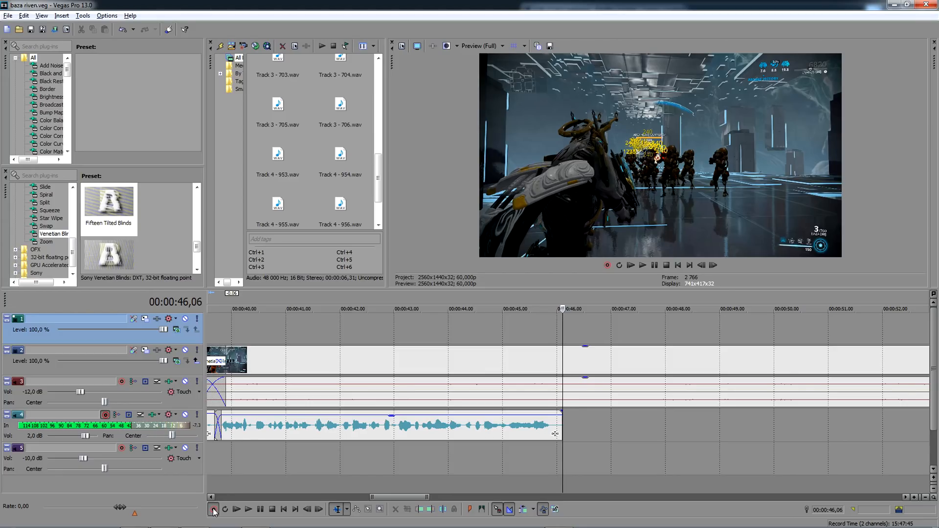
{"action": "left_click", "coordinate": [214, 510]}
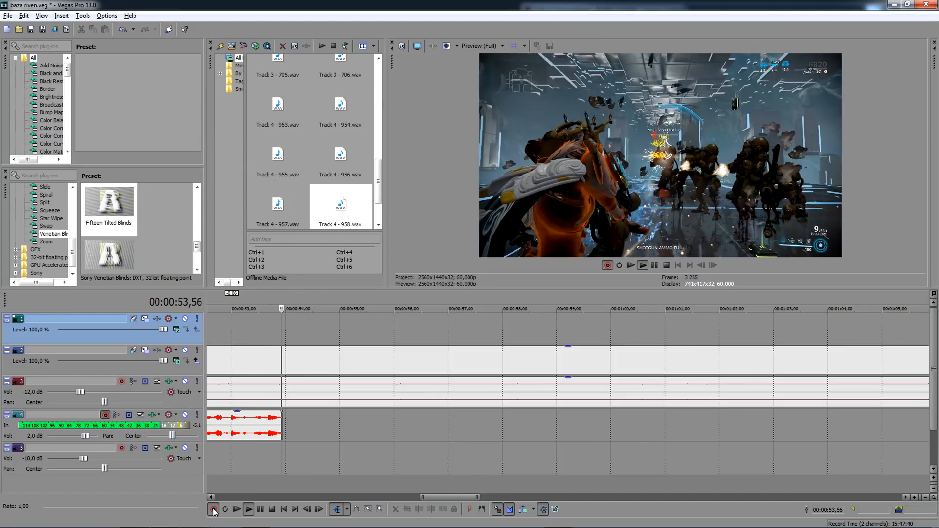
{"action": "left_click", "coordinate": [214, 509]}
{"action": "key", "text": "Return"}
- Cut the opening part off the new take at 00:00:46,58, move it to slightly overlap the previous take and use a single channel
{"action": "left_click", "coordinate": [609, 423]}
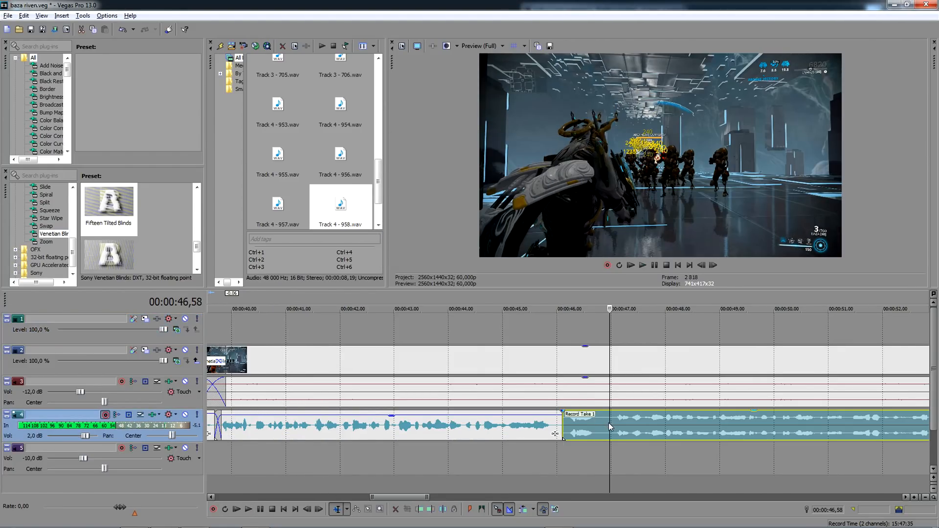
{"action": "key", "text": "s"}
{"action": "left_click", "coordinate": [579, 424]}
{"action": "scroll", "coordinate": [580, 425], "scroll_direction": "down", "scroll_amount": 1}
{"action": "key", "text": "Delete"}
{"action": "left_click_drag", "start_coordinate": [591, 427], "coordinate": [562, 431]}
{"action": "scroll", "coordinate": [572, 428], "scroll_direction": "up", "scroll_amount": 2}
{"action": "right_click", "coordinate": [562, 431]}
{"action": "left_click", "coordinate": [725, 389]}
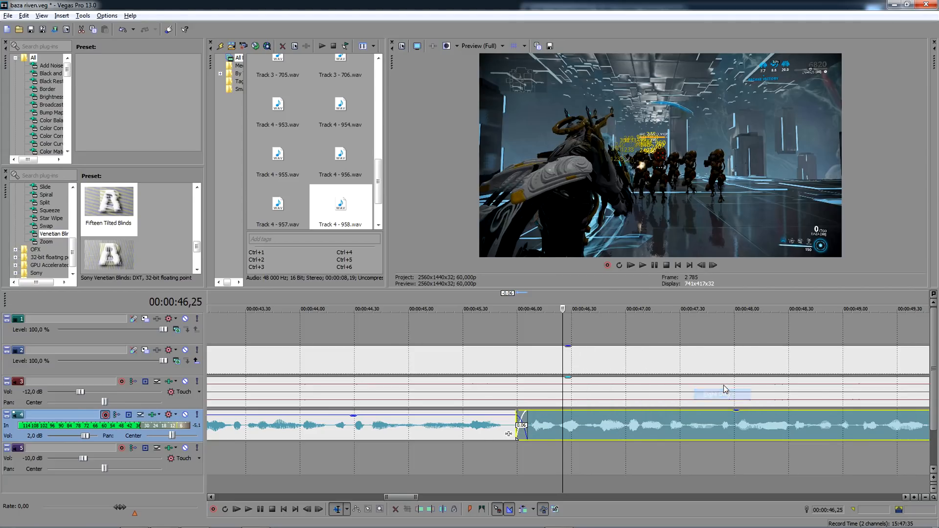
{"action": "scroll", "coordinate": [595, 419], "scroll_direction": "down", "scroll_amount": 3}
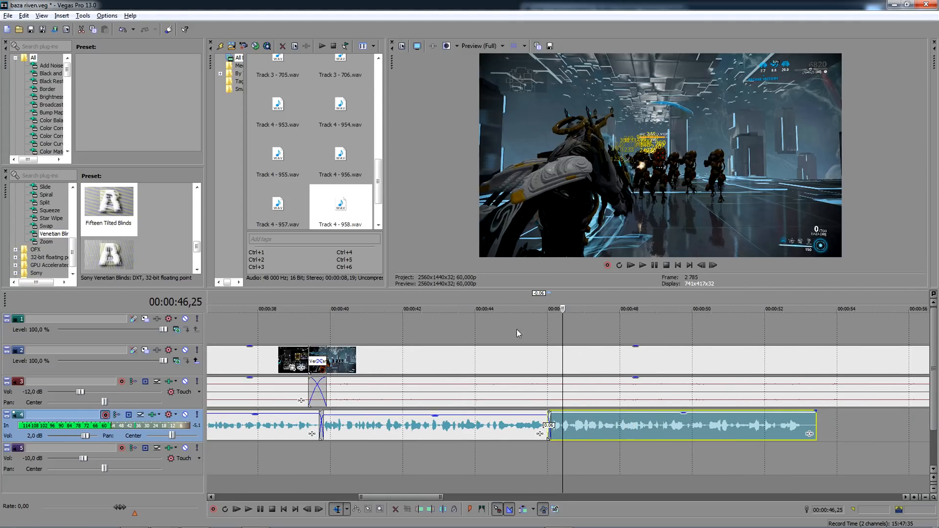
- Play the voice-over from 00:00:39,54, lower the last take's gain slightly and trim its end to 00:00:53,14
{"action": "left_click", "coordinate": [327, 333]}
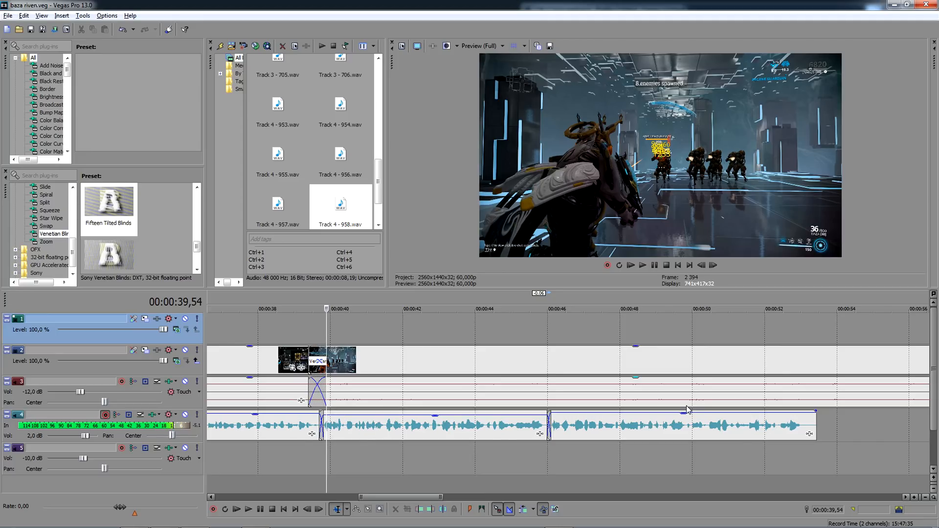
{"action": "key", "text": "space"}
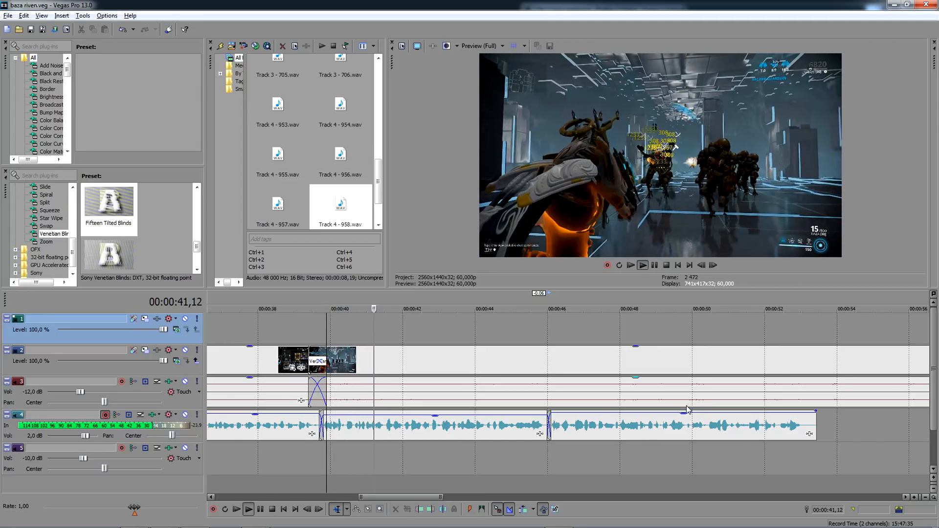
{"action": "left_click_drag", "start_coordinate": [685, 415], "coordinate": [686, 416]}
{"action": "left_click_drag", "start_coordinate": [814, 424], "coordinate": [807, 428]}
{"action": "left_click", "coordinate": [808, 453]}
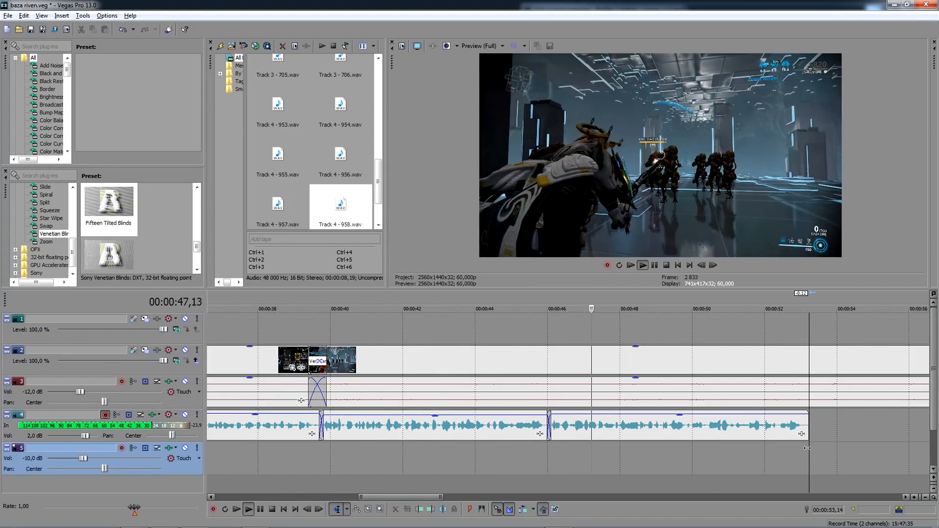
- Delete the last voice-over take and record a replacement on track 4 from 00:00:46,12
{"action": "left_click", "coordinate": [582, 438]}
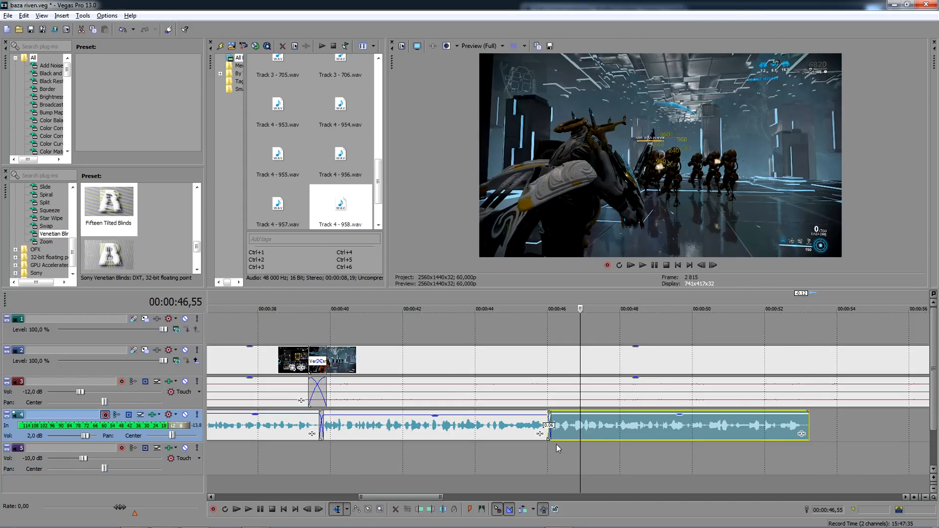
{"action": "key", "text": "Delete"}
{"action": "left_click", "coordinate": [554, 444]}
{"action": "key", "text": "space"}
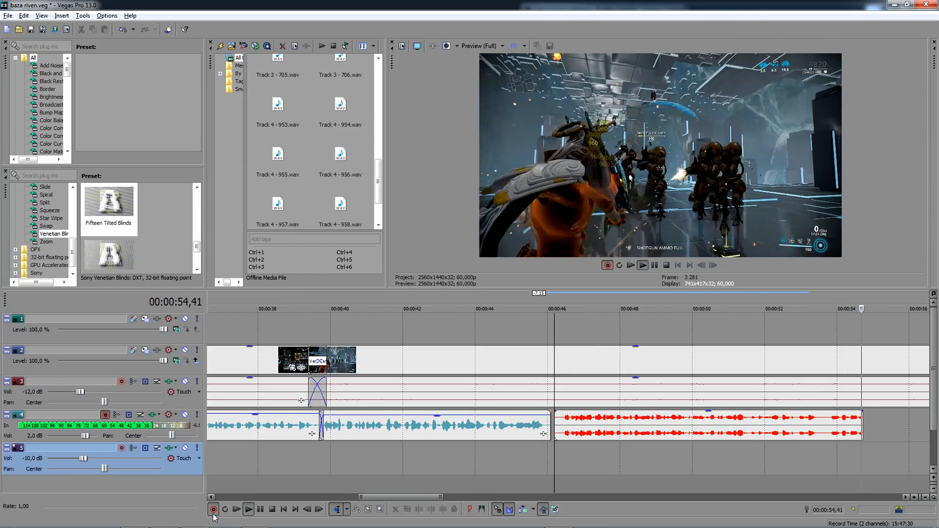
{"action": "left_click", "coordinate": [213, 514]}
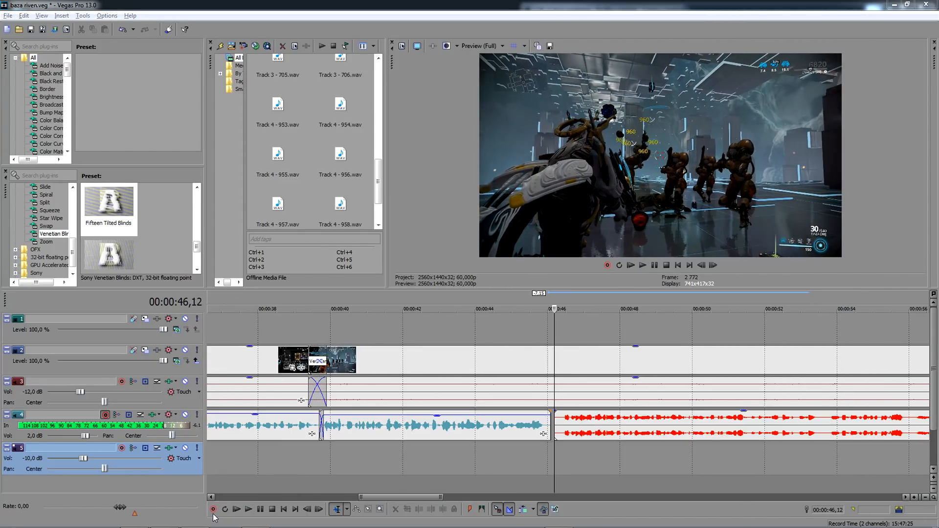
{"action": "key", "text": "Return"}
- Move the replacement take back to overlap the previous voice-over, switch it to a single channel and lower its gain slightly
{"action": "left_click_drag", "start_coordinate": [585, 422], "coordinate": [573, 422]}
{"action": "right_click", "coordinate": [573, 421]}
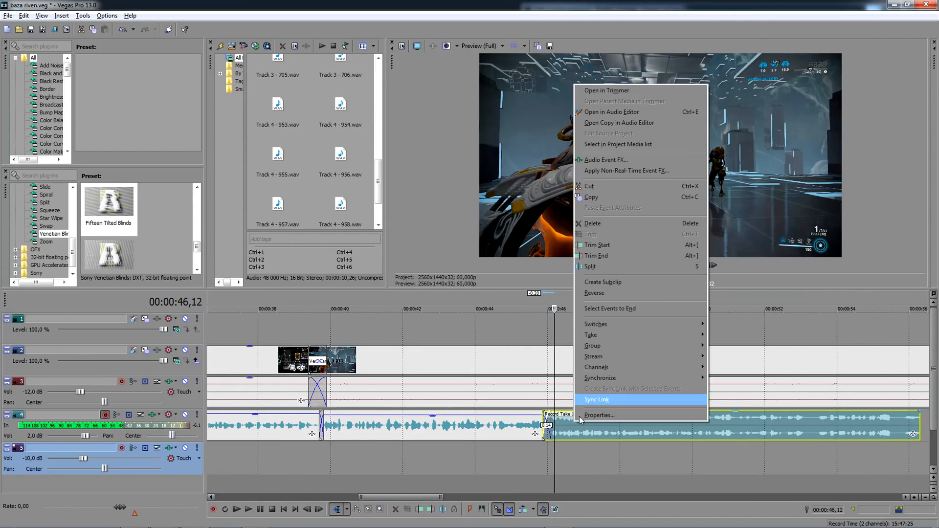
{"action": "mouse_move", "coordinate": [652, 366]}
{"action": "left_click", "coordinate": [733, 378]}
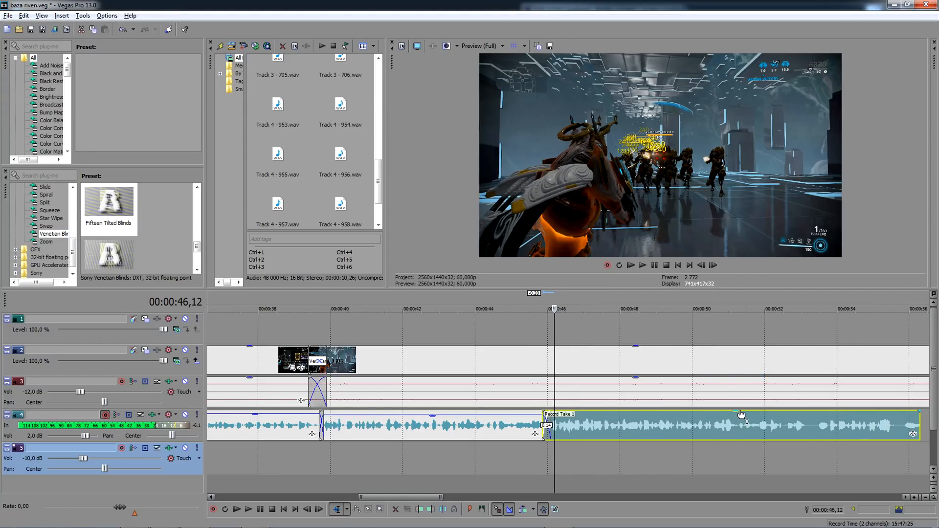
{"action": "left_click_drag", "start_coordinate": [741, 412], "coordinate": [742, 419]}
- Play the voice-over from 00:00:39,54, split the last take at 00:00:49,32 and delete both of its parts
{"action": "left_click", "coordinate": [324, 329]}
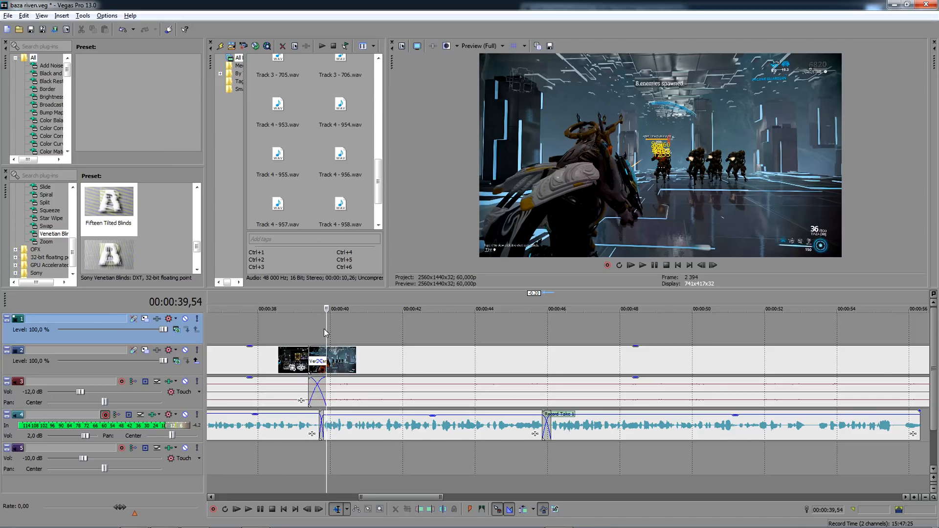
{"action": "key", "text": "space"}
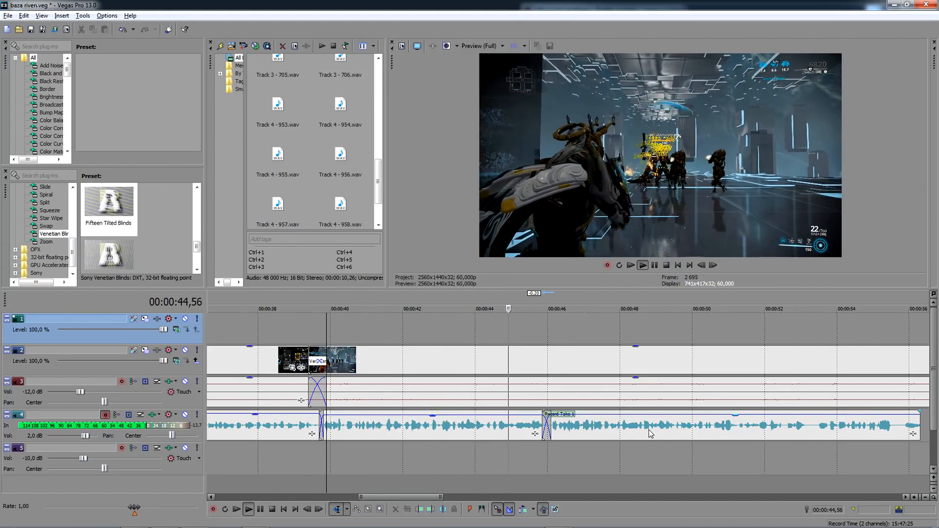
{"action": "left_click", "coordinate": [676, 429]}
{"action": "key", "text": "s"}
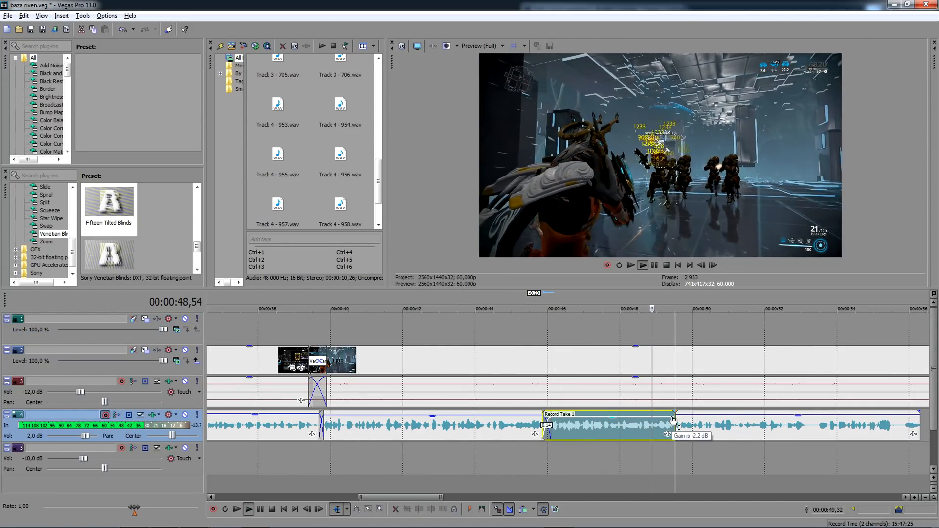
{"action": "left_click", "coordinate": [785, 426]}
{"action": "scroll", "coordinate": [731, 430], "scroll_direction": "up", "scroll_amount": 2}
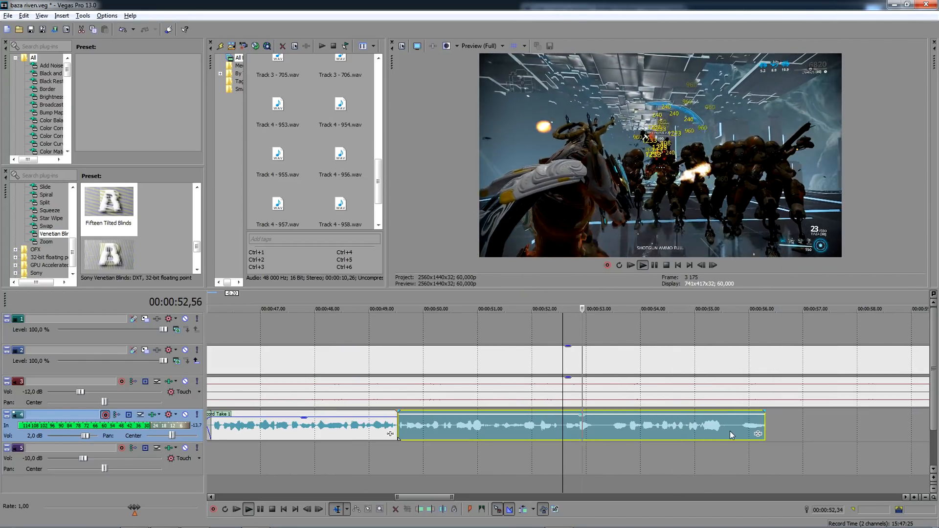
{"action": "scroll", "coordinate": [426, 439], "scroll_direction": "down", "scroll_amount": 2}
{"action": "key", "text": "Delete"}
{"action": "left_click", "coordinate": [465, 428]}
{"action": "key", "text": "Delete"}
- Record another voice-over take on track 4 from 00:00:46,06 and keep the recorded file
{"action": "left_click", "coordinate": [445, 447]}
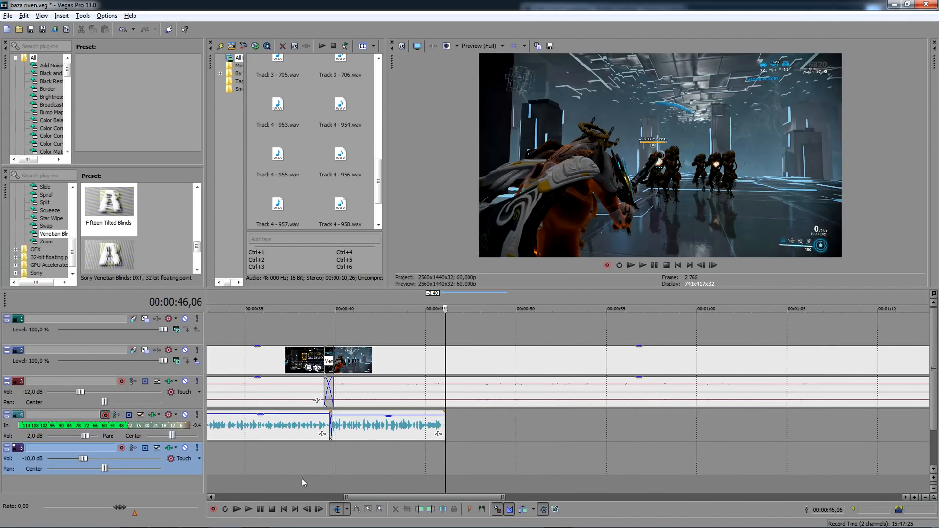
{"action": "left_click", "coordinate": [215, 510]}
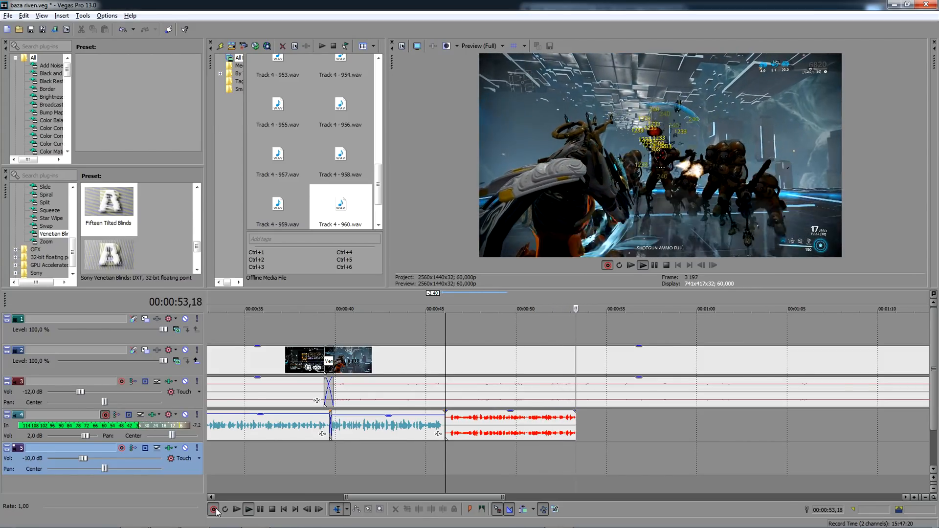
{"action": "left_click", "coordinate": [214, 510]}
{"action": "key", "text": "Return"}
- Move the new take back to overlap the previous one near 00:00:46, set it to a single channel and lower its gain slightly
{"action": "scroll", "coordinate": [542, 438], "scroll_direction": "up", "scroll_amount": 3}
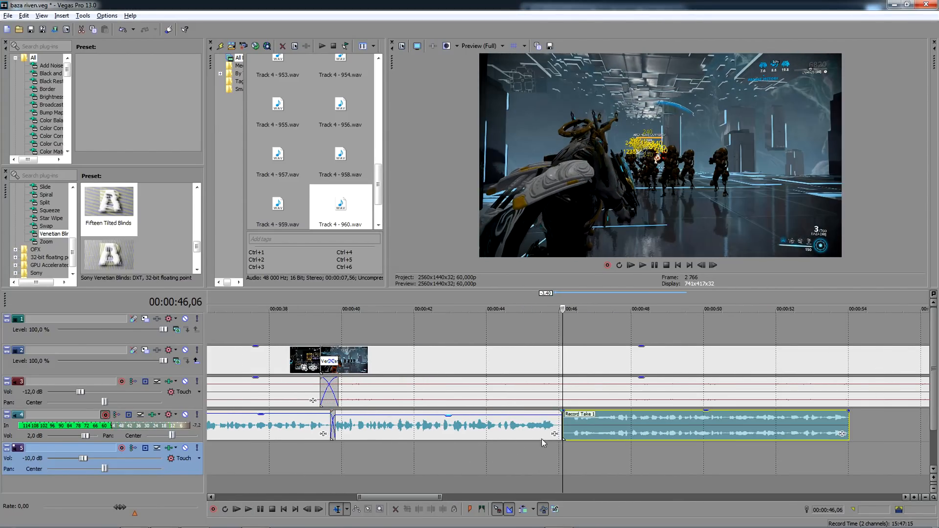
{"action": "left_click_drag", "start_coordinate": [592, 432], "coordinate": [589, 431]}
{"action": "right_click", "coordinate": [589, 431]}
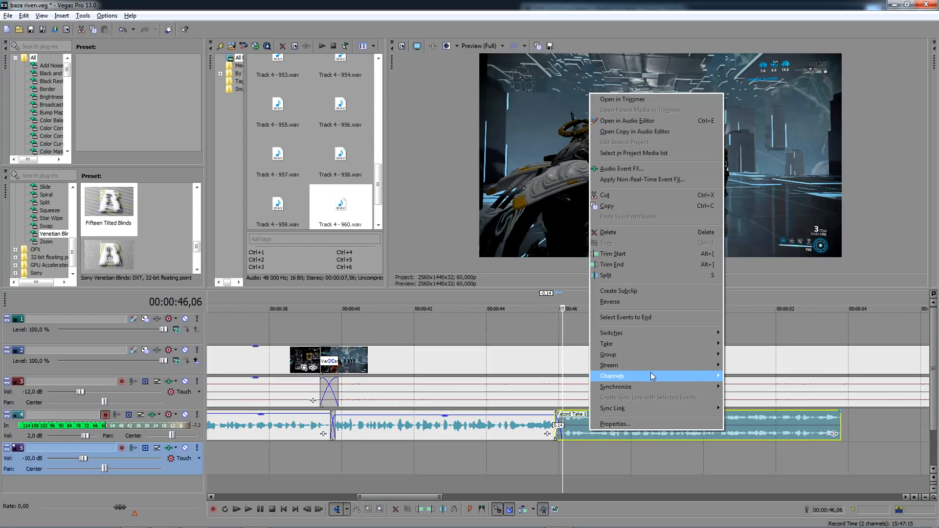
{"action": "mouse_move", "coordinate": [705, 376]}
{"action": "left_click", "coordinate": [731, 388]}
{"action": "left_click_drag", "start_coordinate": [695, 415], "coordinate": [694, 417]}
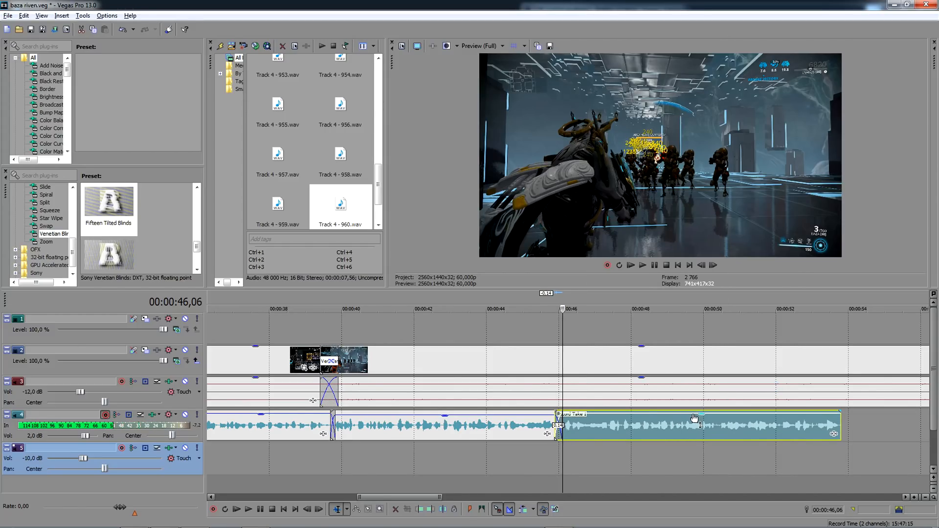
- Play the voice-over from about 00:00:39,50 and split the gameplay clip at the end of the last take, at 00:00:53,48
{"action": "left_click", "coordinate": [329, 328]}
{"action": "key", "text": "space"}
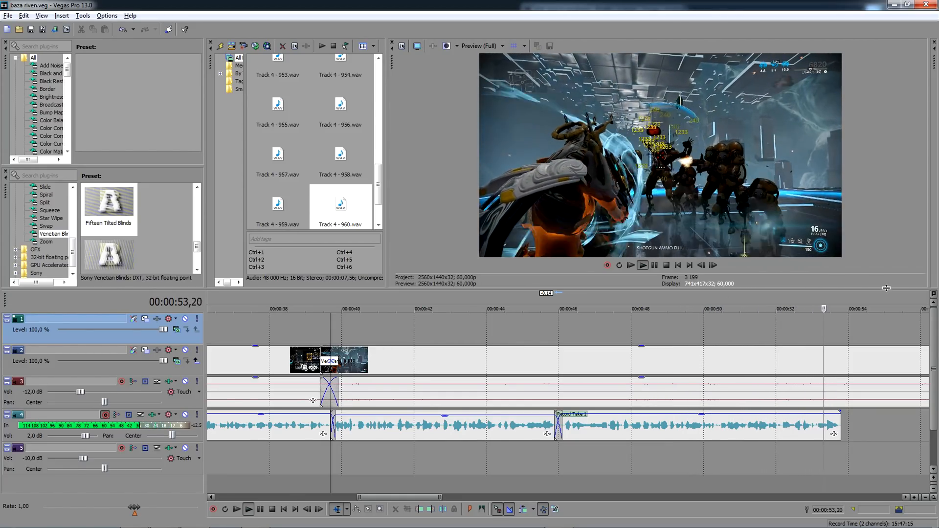
{"action": "key", "text": "space"}
{"action": "left_click", "coordinate": [843, 359]}
{"action": "key", "text": "s"}
- Scrub the gameplay after 00:00:53,48 to find where the next enemy wave spawns, and split the clip there, at about 00:01:32
{"action": "scroll", "coordinate": [844, 360], "scroll_direction": "down", "scroll_amount": 6}
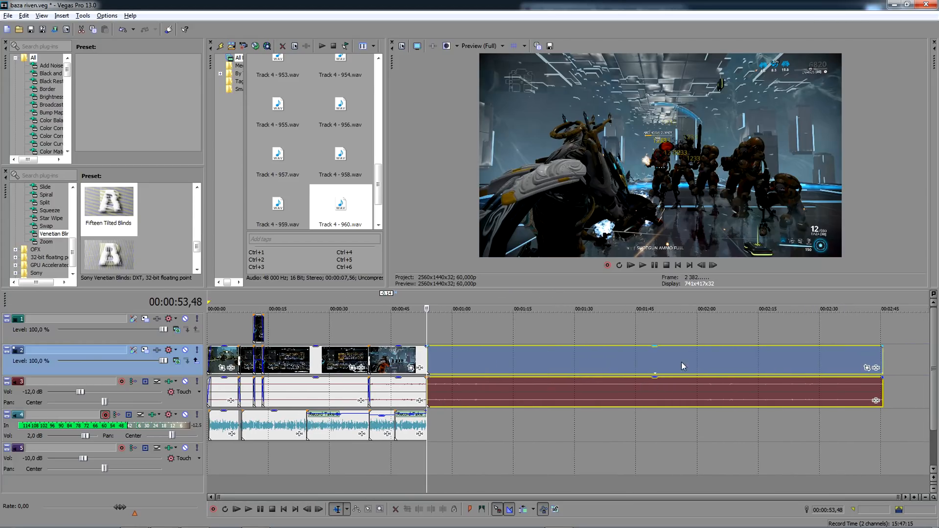
{"action": "left_click", "coordinate": [545, 362]}
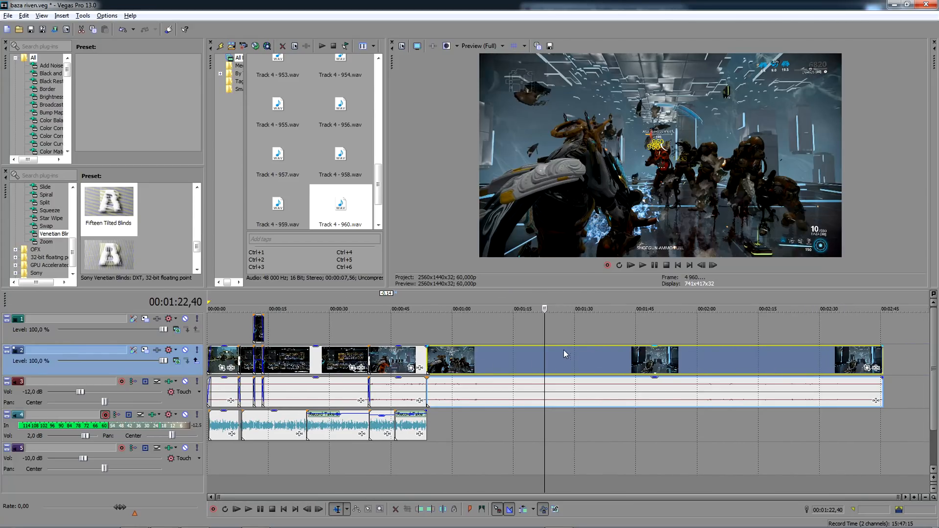
{"action": "left_click", "coordinate": [474, 363]}
{"action": "left_click", "coordinate": [570, 362]}
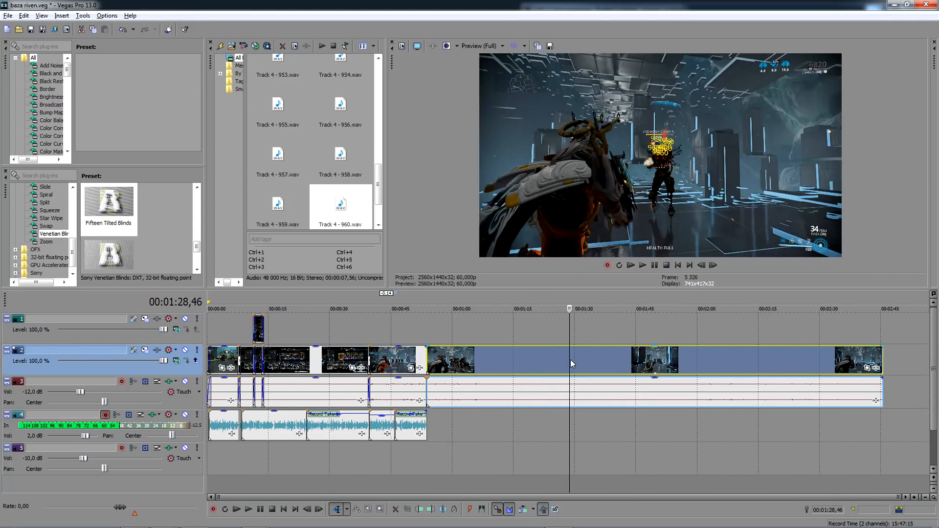
{"action": "left_click", "coordinate": [618, 360]}
{"action": "scroll", "coordinate": [617, 359], "scroll_direction": "up", "scroll_amount": 1}
{"action": "scroll", "coordinate": [617, 359], "scroll_direction": "up", "scroll_amount": 2}
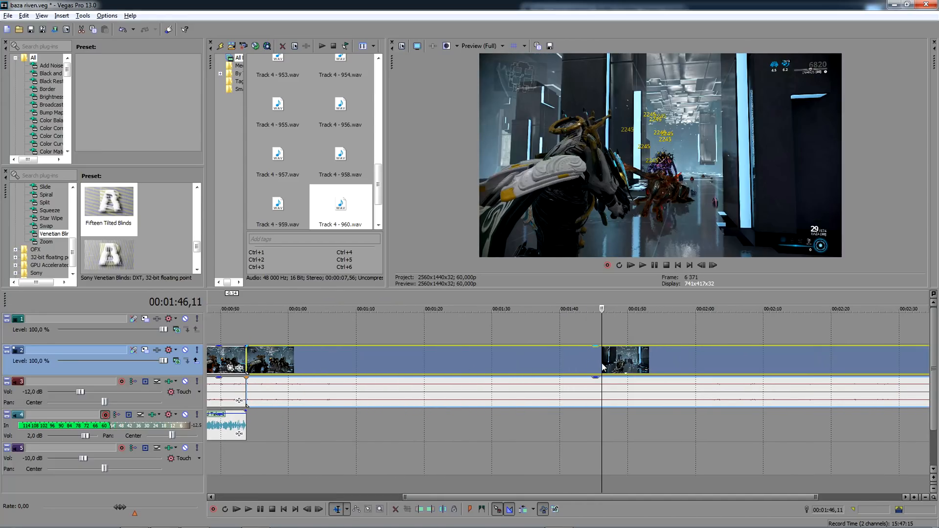
{"action": "left_click", "coordinate": [551, 361]}
{"action": "left_click", "coordinate": [537, 359]}
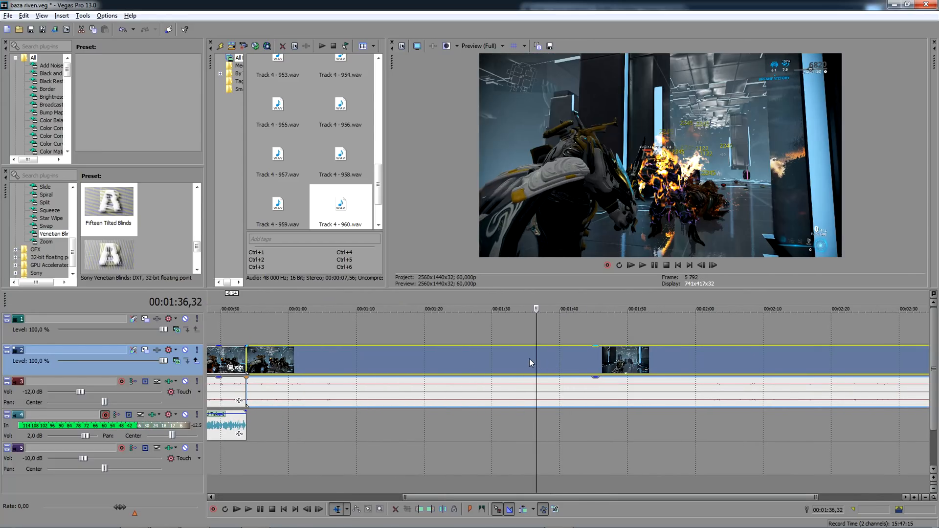
{"action": "left_click", "coordinate": [517, 358]}
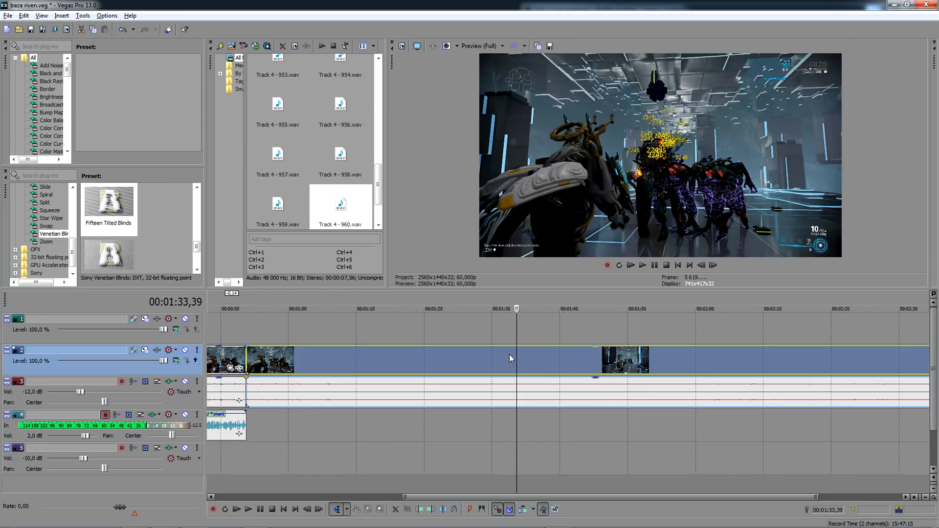
{"action": "left_click", "coordinate": [510, 356]}
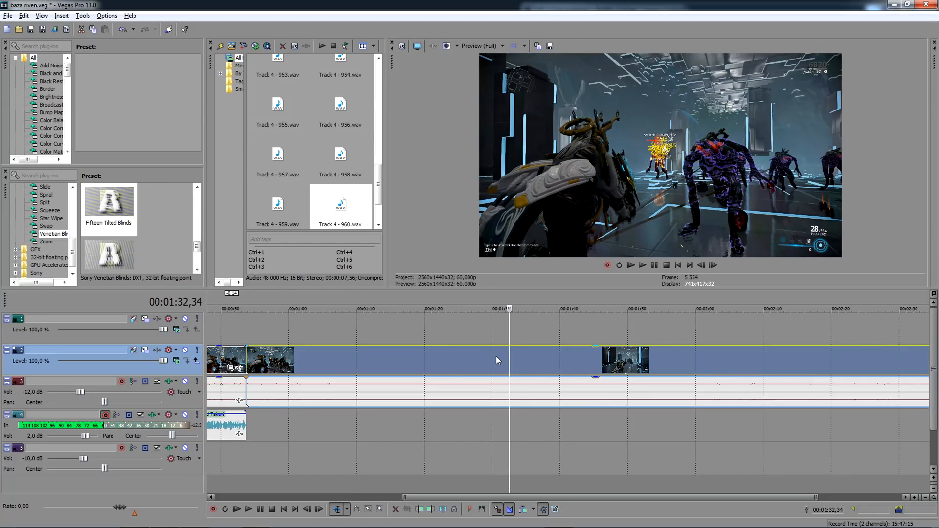
{"action": "left_click", "coordinate": [495, 357]}
{"action": "left_click", "coordinate": [481, 357]}
{"action": "left_click", "coordinate": [495, 356]}
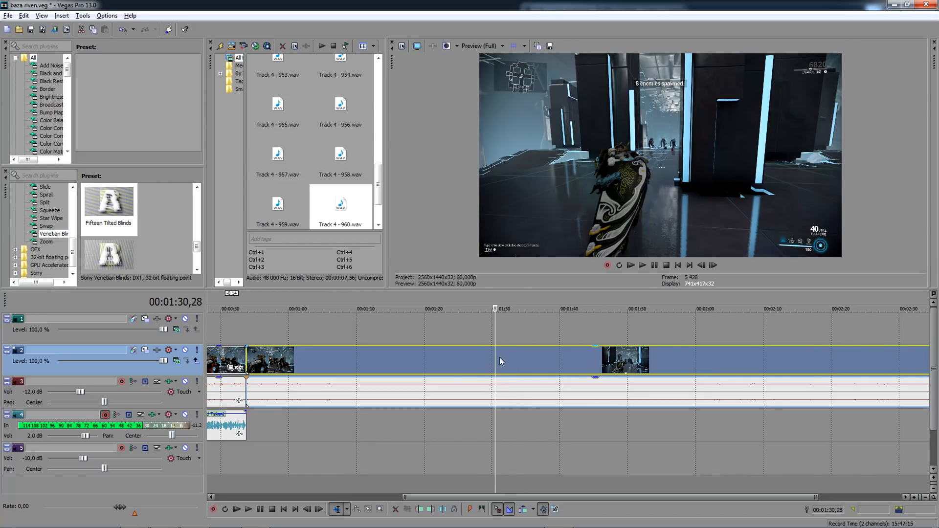
{"action": "left_click", "coordinate": [500, 357]}
{"action": "left_click", "coordinate": [501, 357]}
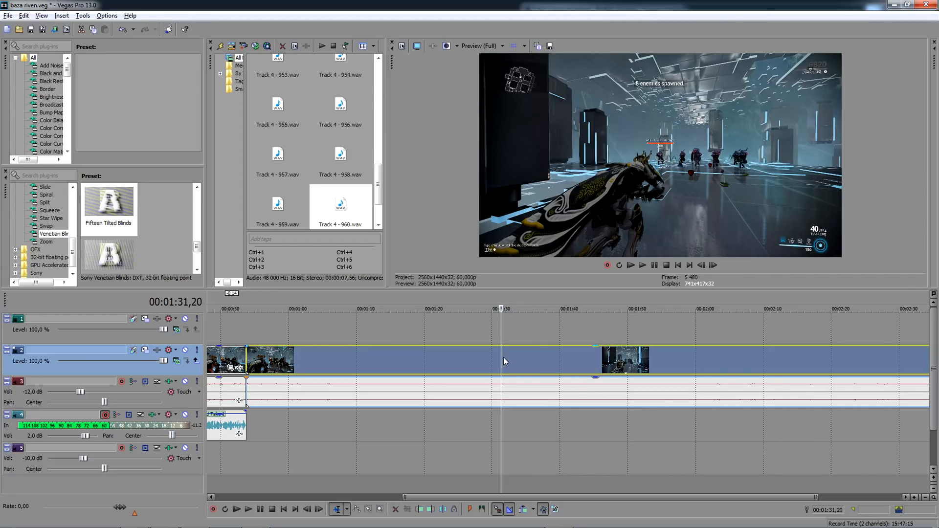
{"action": "left_click", "coordinate": [507, 357]}
{"action": "key", "text": "s"}
- Delete the gameplay section between 00:00:53,48 and the new split, and move the remaining footage back to 00:00:53,48
{"action": "left_click", "coordinate": [467, 358]}
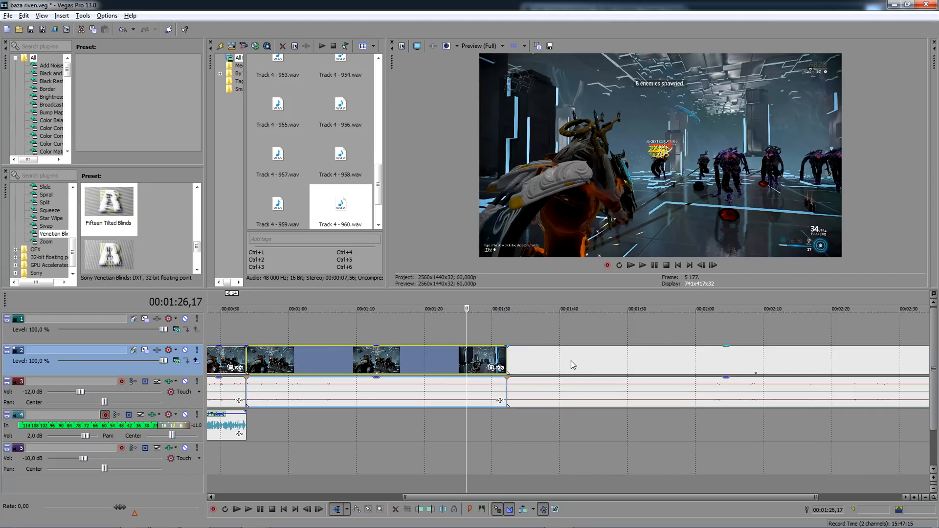
{"action": "key", "text": "Delete"}
{"action": "left_click_drag", "start_coordinate": [563, 360], "coordinate": [305, 356]}
{"action": "left_click", "coordinate": [247, 324]}
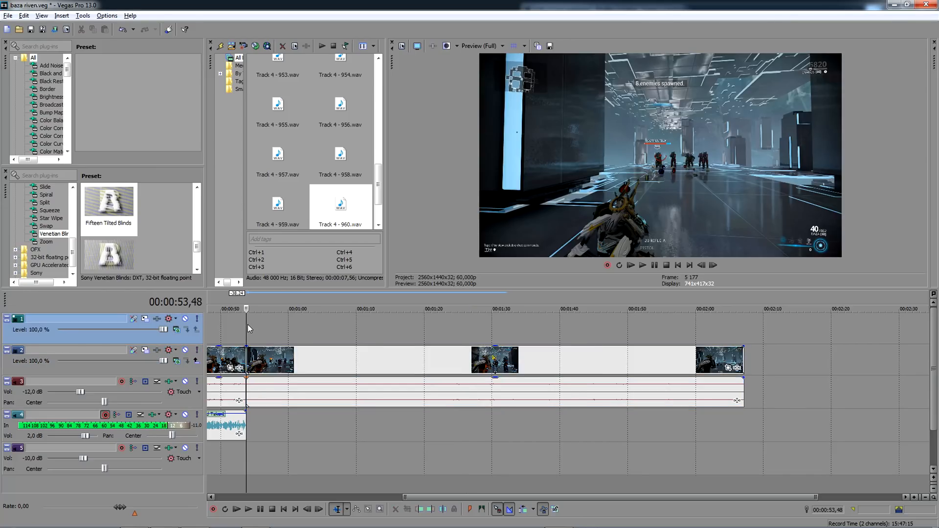
- Overlap the two gameplay clips by 0.30 ending at 00:00:53,48, with a Venetian Blinds transition across the overlap
{"action": "scroll", "coordinate": [248, 325], "scroll_direction": "up", "scroll_amount": 3}
{"action": "left_click_drag", "start_coordinate": [564, 402], "coordinate": [528, 401]}
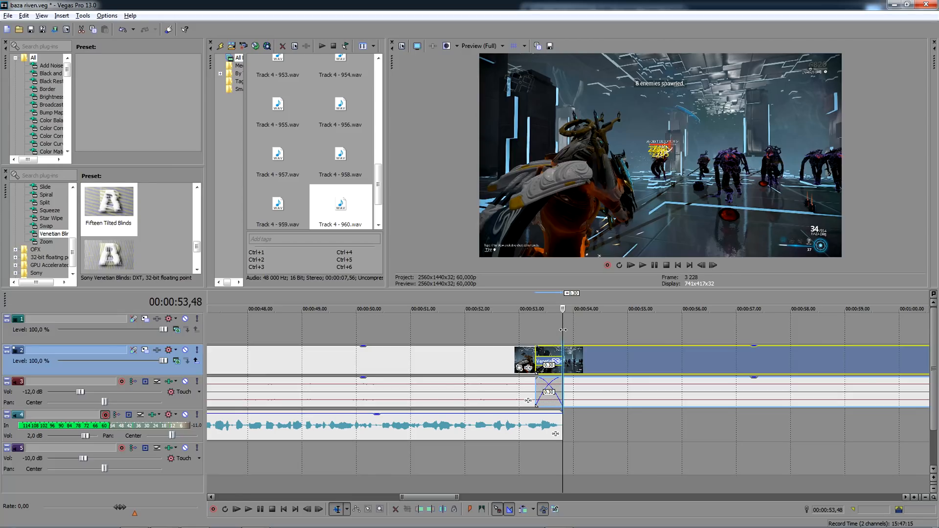
{"action": "left_click", "coordinate": [563, 330]}
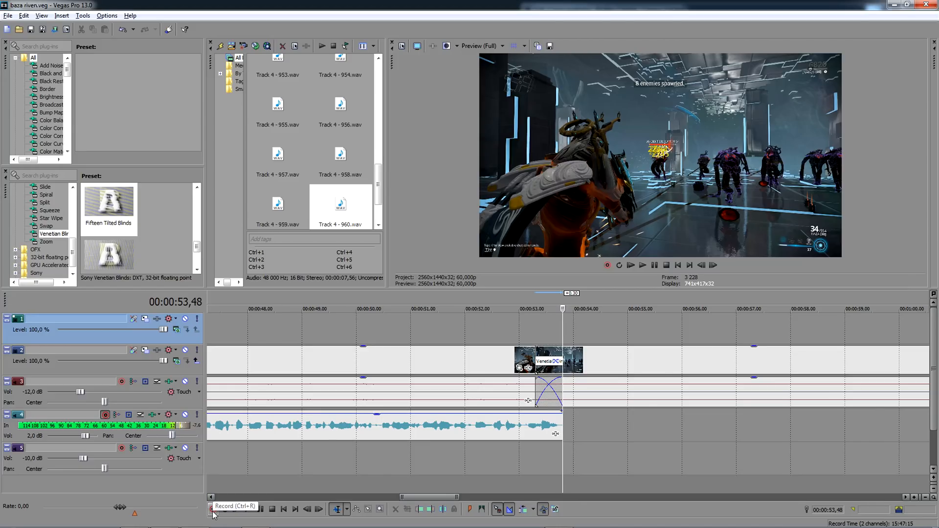
- Try two voice-over takes on track 4 from 00:00:53,48, removing each one from the timeline after recording
{"action": "left_click", "coordinate": [213, 510]}
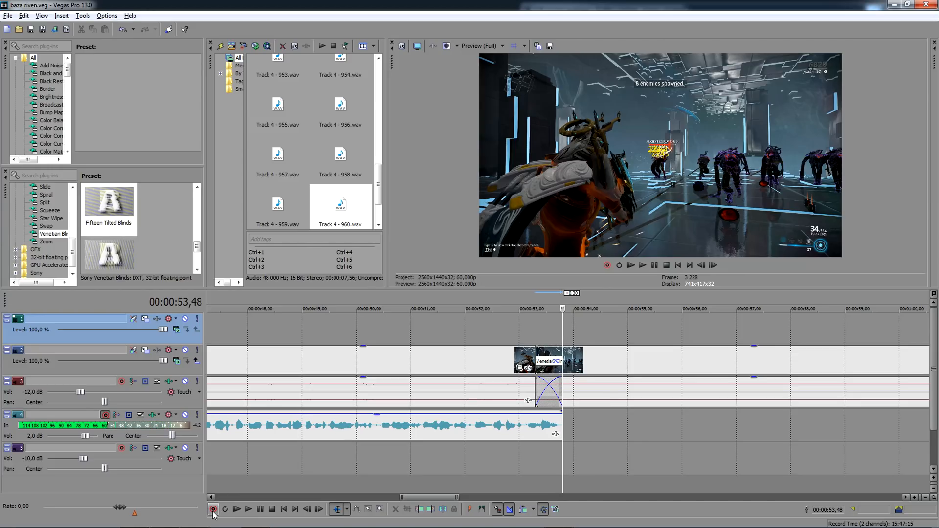
{"action": "left_click", "coordinate": [213, 510]}
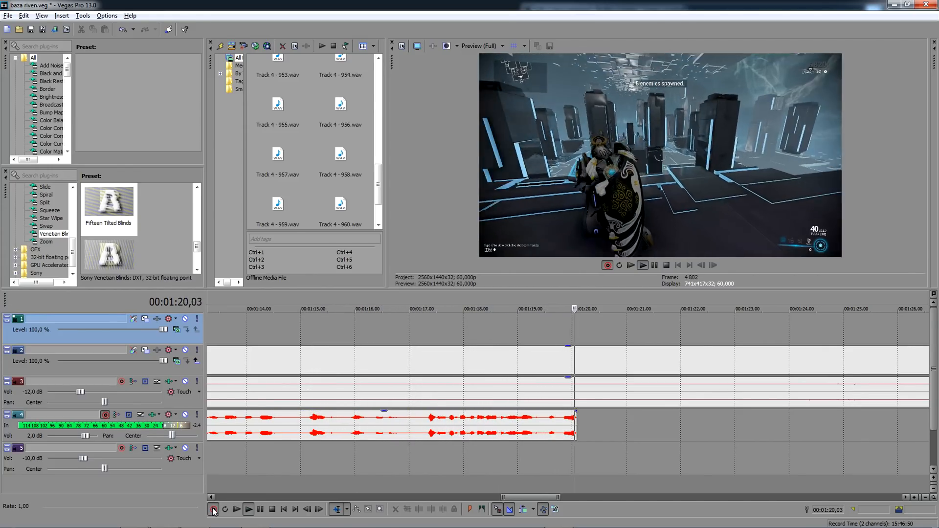
{"action": "left_click", "coordinate": [213, 510]}
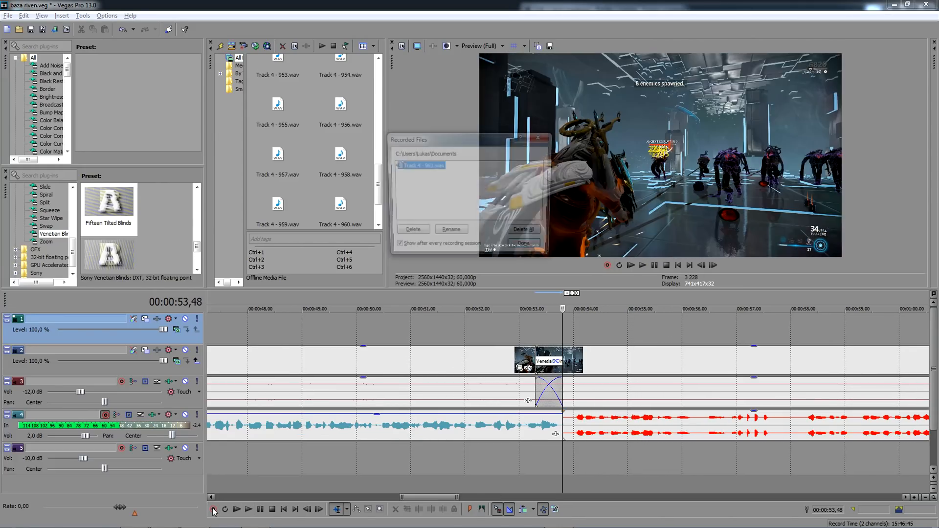
{"action": "key", "text": "Return"}
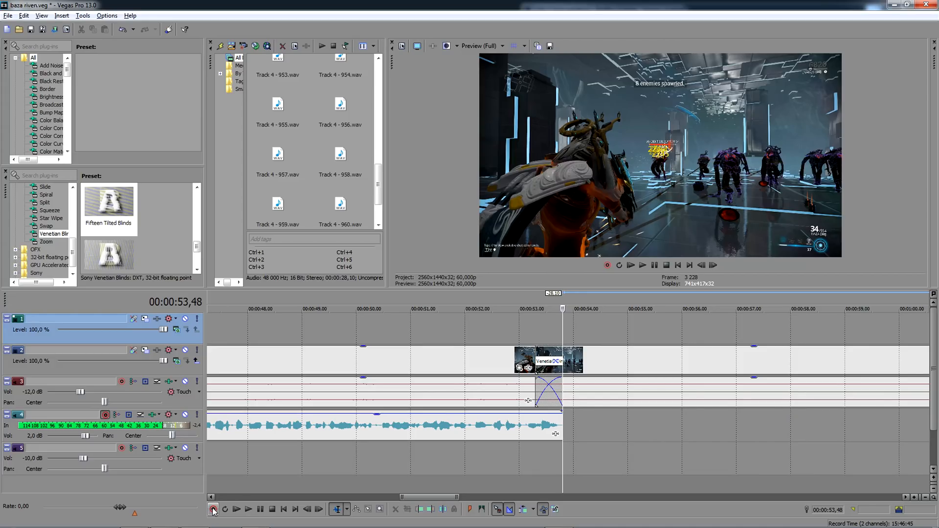
{"action": "left_click", "coordinate": [214, 510]}
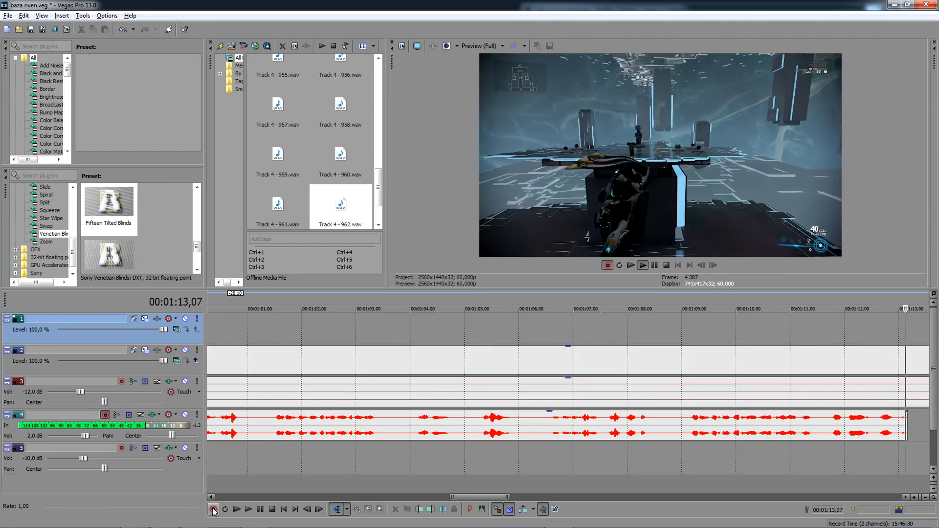
{"action": "left_click", "coordinate": [213, 510]}
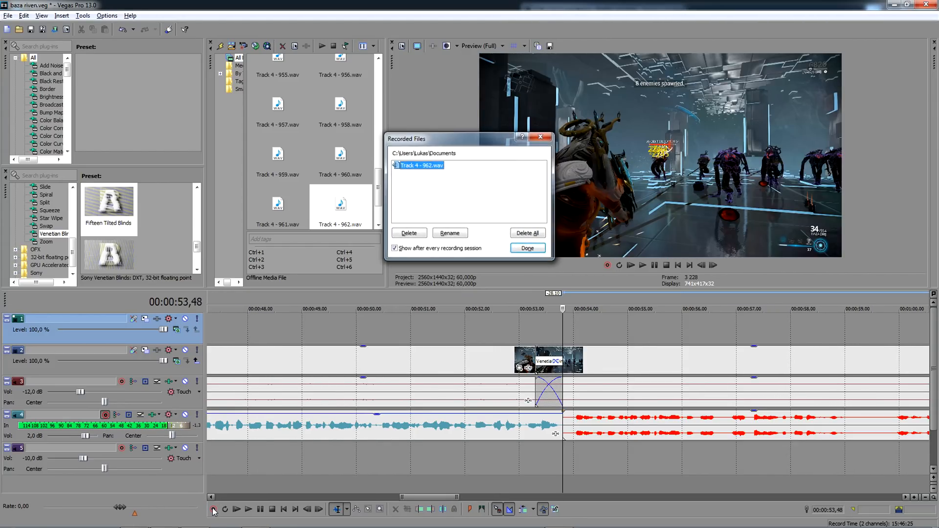
{"action": "key", "text": "Return"}
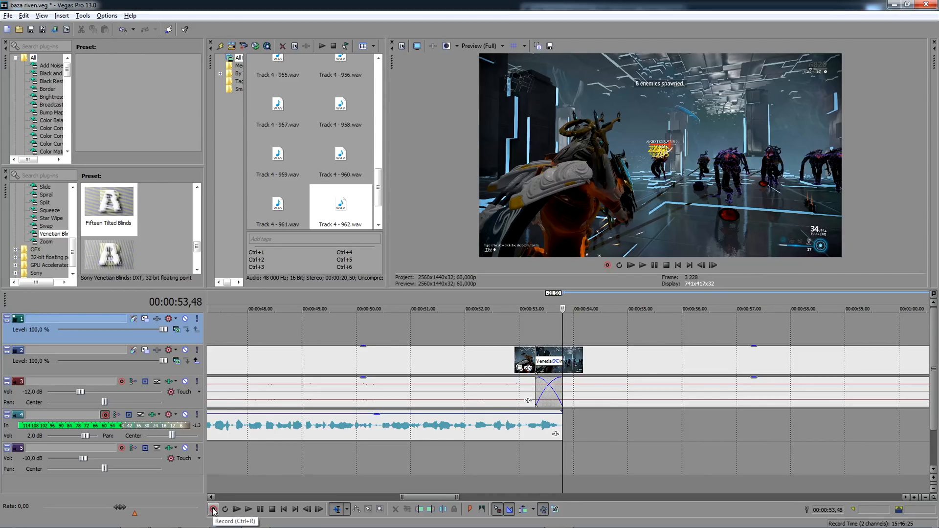
- Record a third voice-over take on track 4 from 00:00:53,48 and keep the recorded file
{"action": "left_click", "coordinate": [213, 510]}
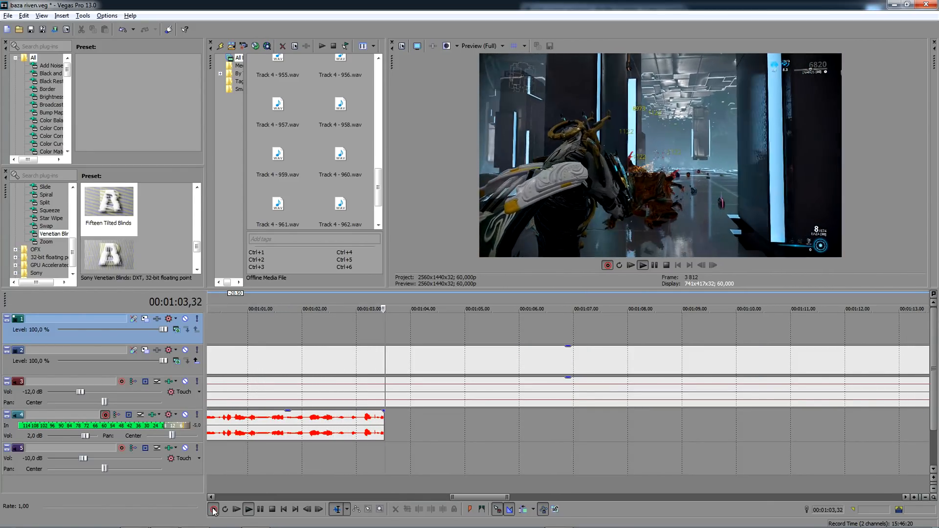
{"action": "left_click", "coordinate": [214, 511]}
{"action": "key", "text": "Return"}
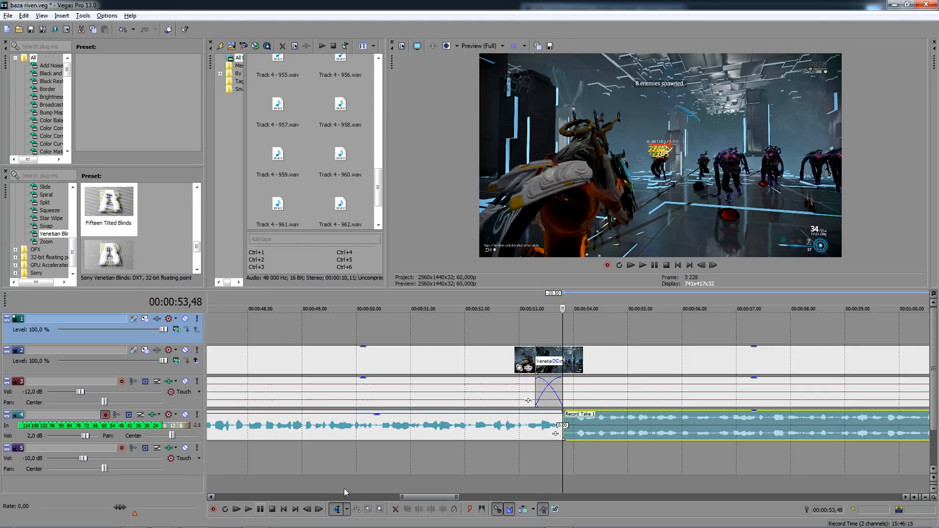
- Overlap the third take with the previous one by 0.11, use its left channel only, set its gain to -0,9 dB and play it
{"action": "left_click_drag", "start_coordinate": [553, 434], "coordinate": [553, 433]}
{"action": "right_click", "coordinate": [583, 426]}
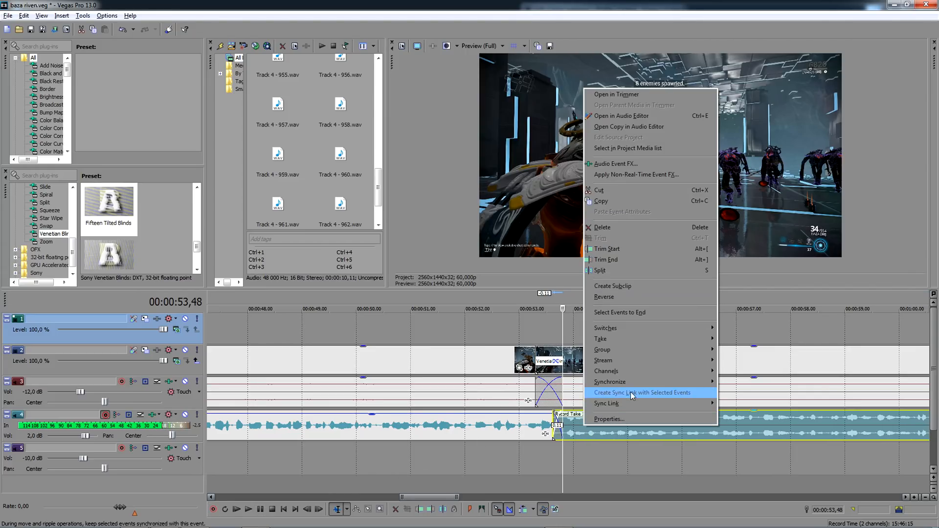
{"action": "mouse_move", "coordinate": [640, 375]}
{"action": "left_click", "coordinate": [730, 384]}
{"action": "scroll", "coordinate": [685, 412], "scroll_direction": "down", "scroll_amount": 3}
{"action": "left_click_drag", "start_coordinate": [657, 413], "coordinate": [657, 415]}
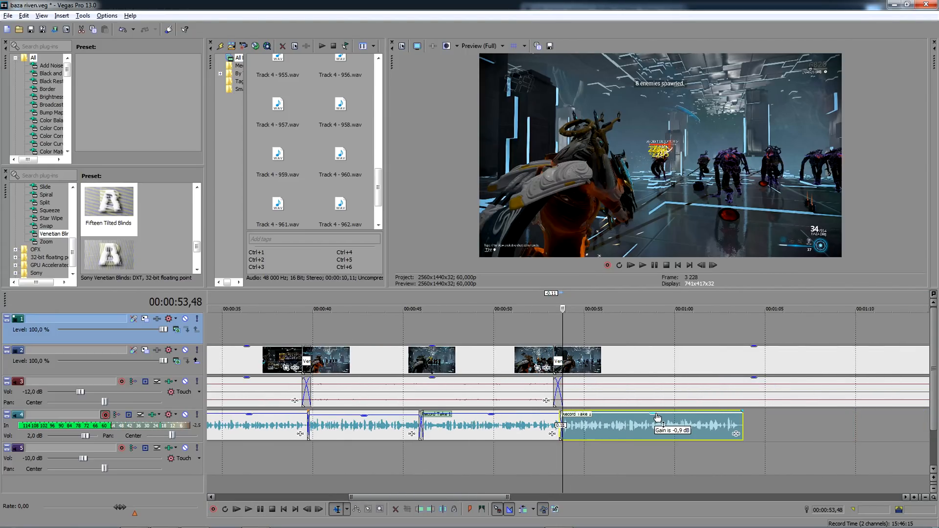
{"action": "key", "text": "space"}
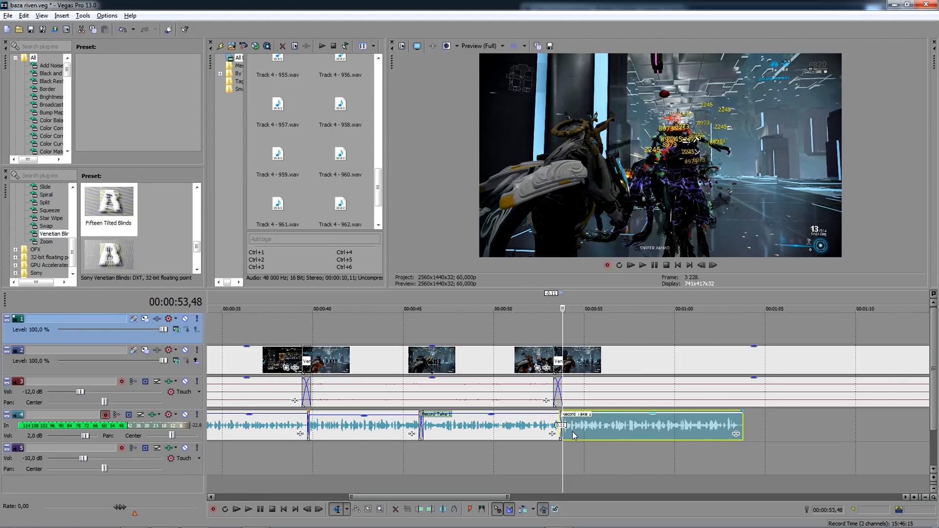
- Record a replacement voice-over take on track 4 from 00:00:53,48 and keep its file
{"action": "scroll", "coordinate": [573, 436], "scroll_direction": "up", "scroll_amount": 3}
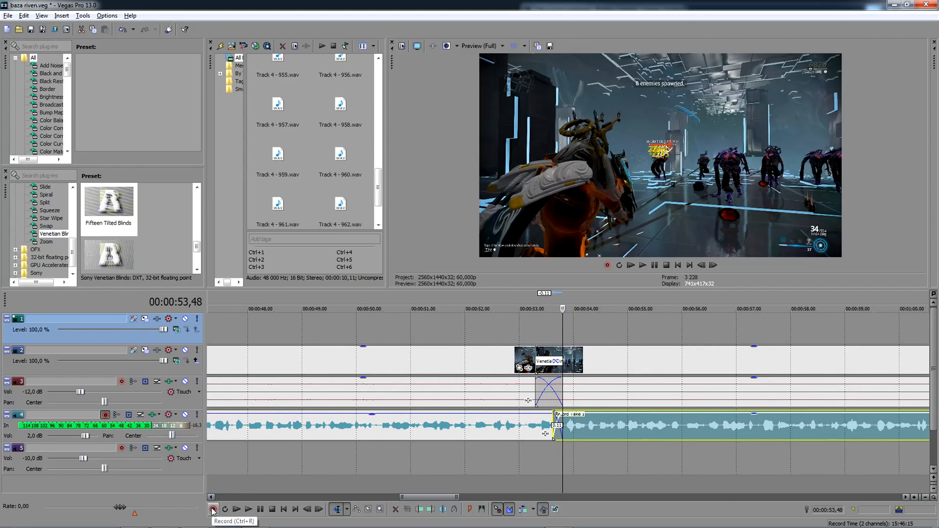
{"action": "left_click", "coordinate": [213, 510]}
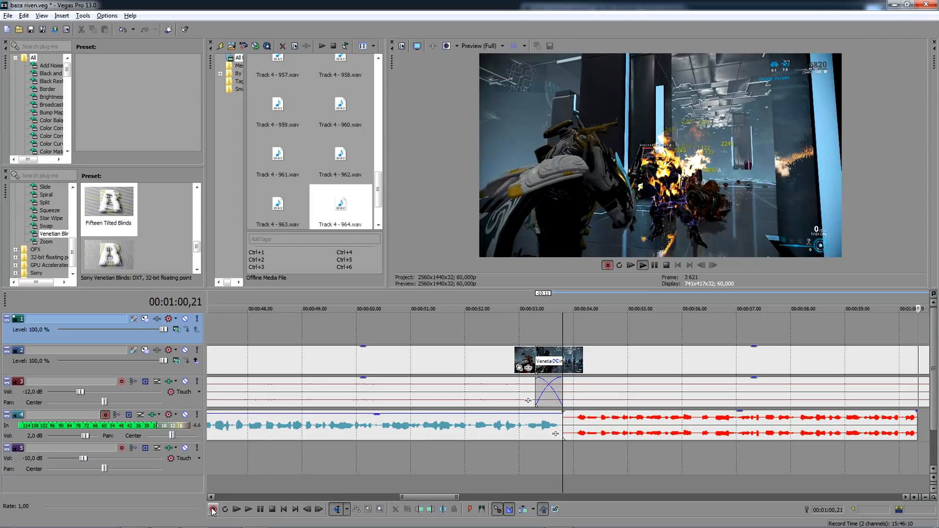
{"action": "left_click", "coordinate": [213, 510]}
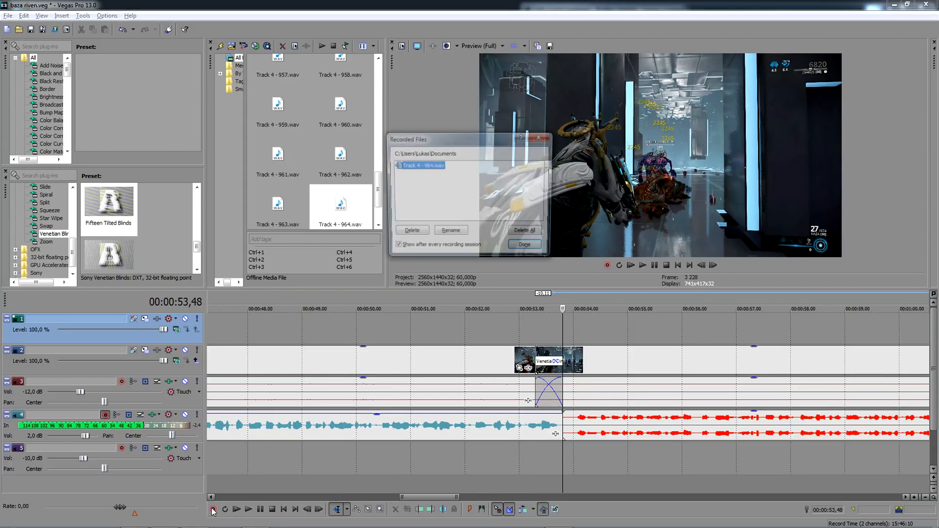
{"action": "key", "text": "Return"}
- Move the replacement take back to overlap the previous one slightly before 00:00:53,48, and set it to the left channel only
{"action": "scroll", "coordinate": [597, 455], "scroll_direction": "up", "scroll_amount": 4}
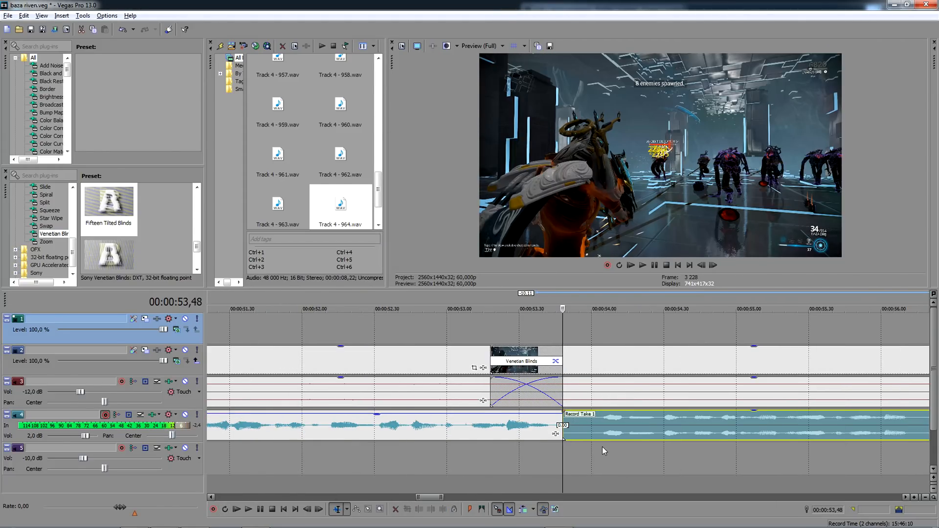
{"action": "left_click_drag", "start_coordinate": [603, 429], "coordinate": [591, 428]}
{"action": "right_click", "coordinate": [591, 428]}
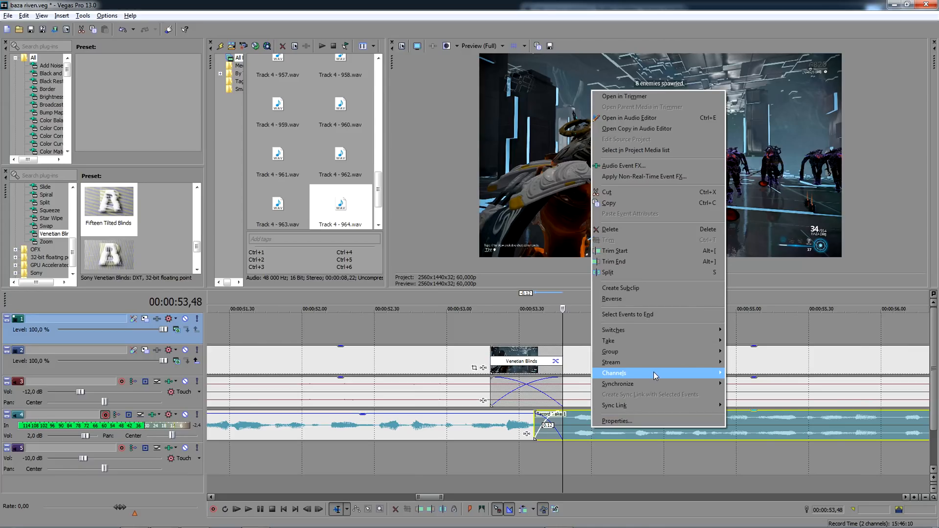
{"action": "left_click", "coordinate": [755, 383]}
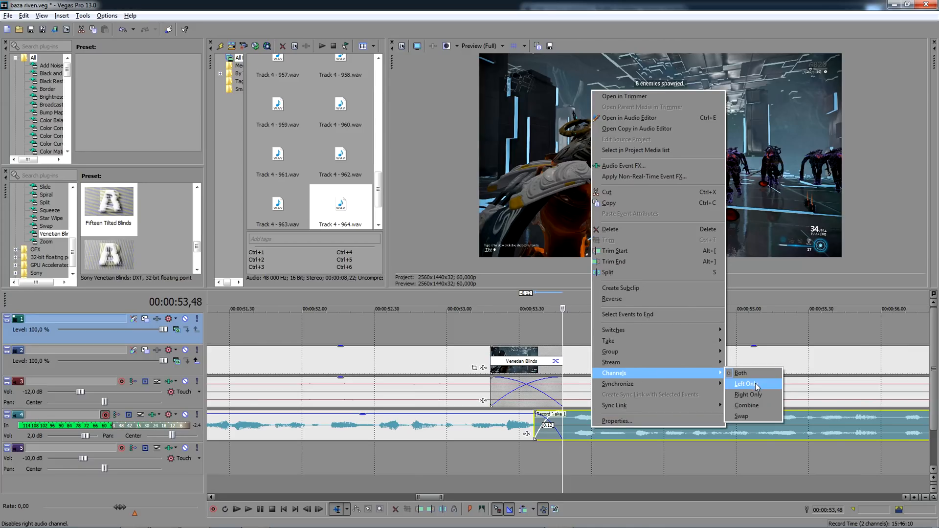
{"action": "left_click_drag", "start_coordinate": [534, 425], "coordinate": [550, 425]}
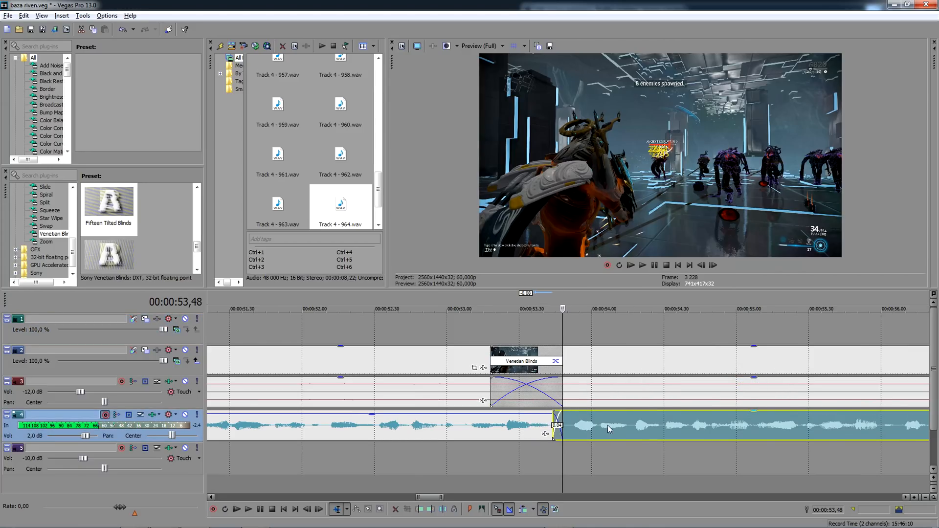
{"action": "left_click_drag", "start_coordinate": [608, 425], "coordinate": [597, 424]}
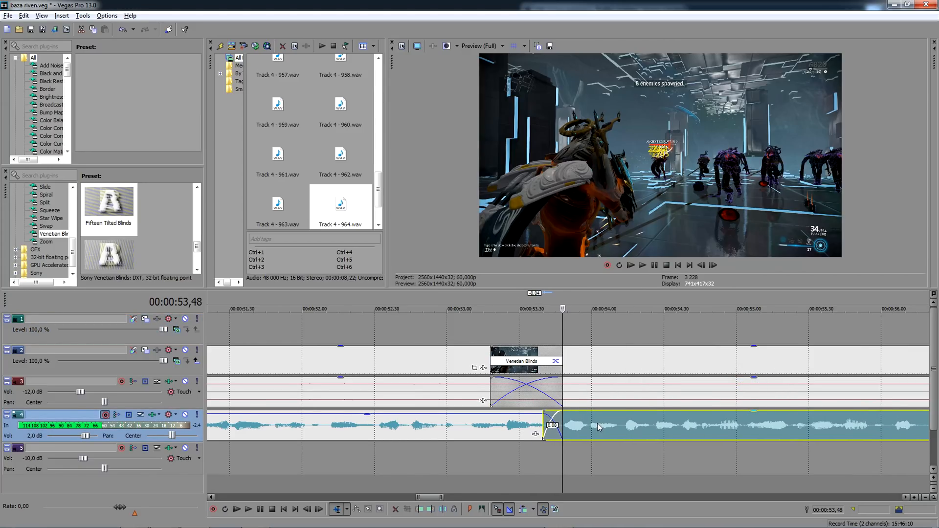
- Play the voice-over from 00:00:53,48 and lower the replacement take's gain slightly
{"action": "scroll", "coordinate": [598, 423], "scroll_direction": "down", "scroll_amount": 3}
{"action": "key", "text": "space"}
{"action": "left_click_drag", "start_coordinate": [711, 414], "coordinate": [711, 416]}
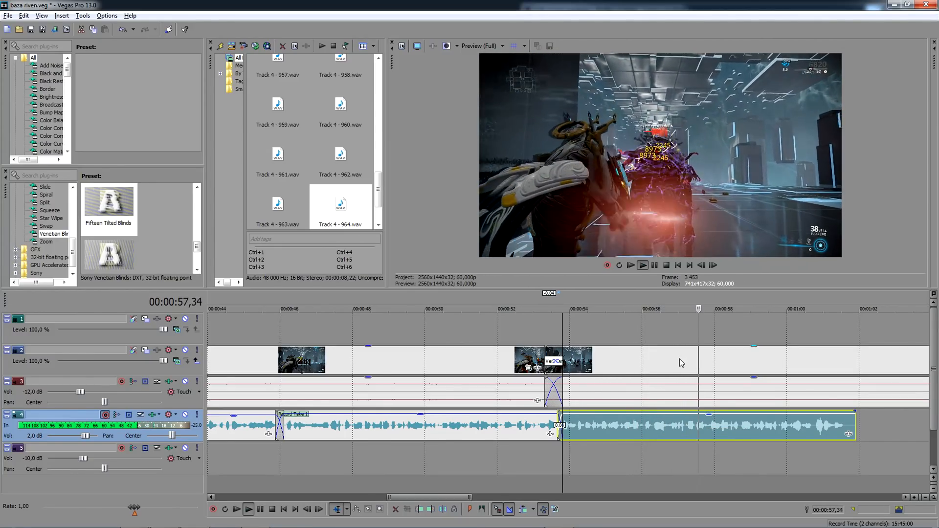
- Split the combat footage at 00:00:57,10 and 00:01:24,21, delete the part between the cuts and move the remainder back to close the gap
{"action": "left_click", "coordinate": [682, 359]}
{"action": "scroll", "coordinate": [680, 359], "scroll_direction": "up", "scroll_amount": 3}
{"action": "scroll", "coordinate": [574, 360], "scroll_direction": "down", "scroll_amount": 5}
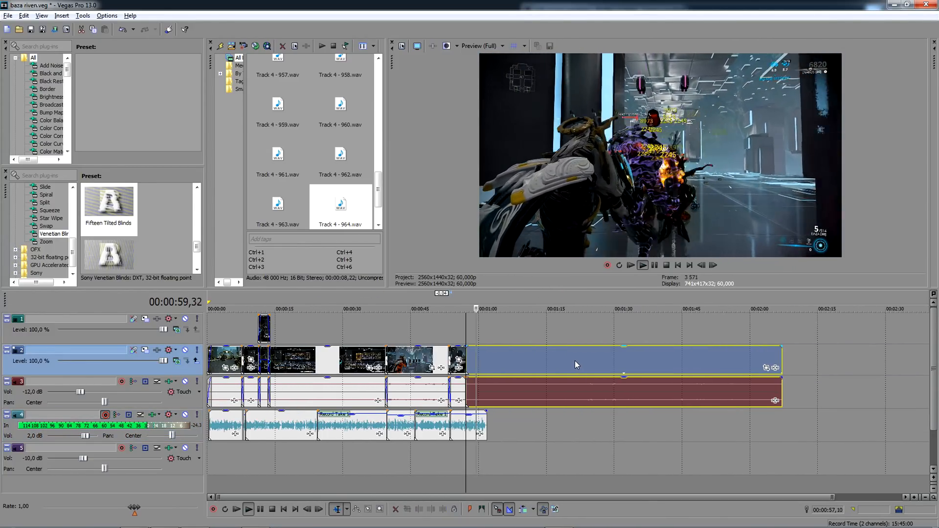
{"action": "key", "text": "space"}
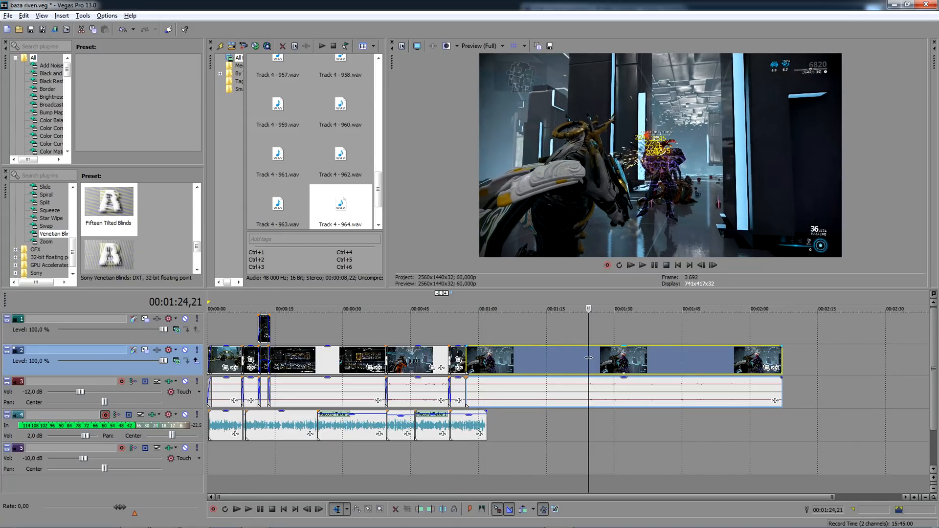
{"action": "key", "text": "s"}
{"action": "left_click", "coordinate": [522, 362]}
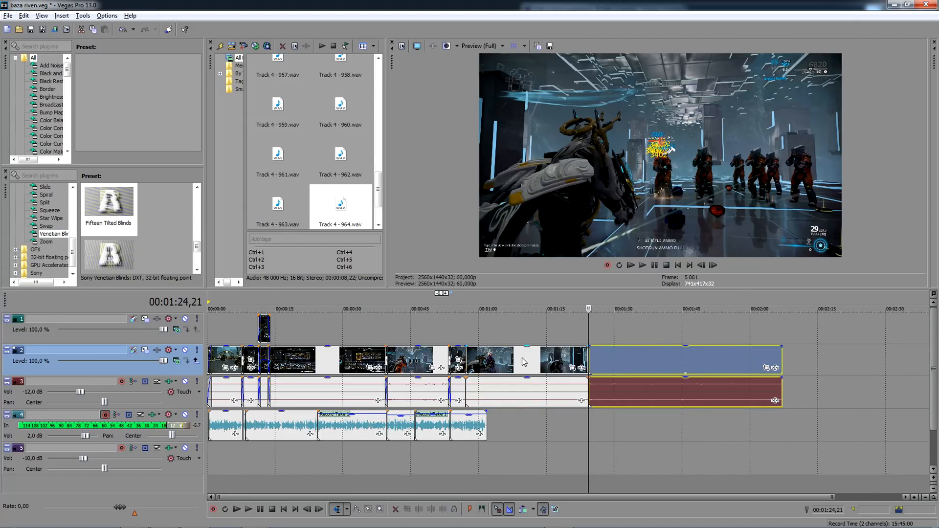
{"action": "left_click_drag", "start_coordinate": [620, 367], "coordinate": [498, 361]}
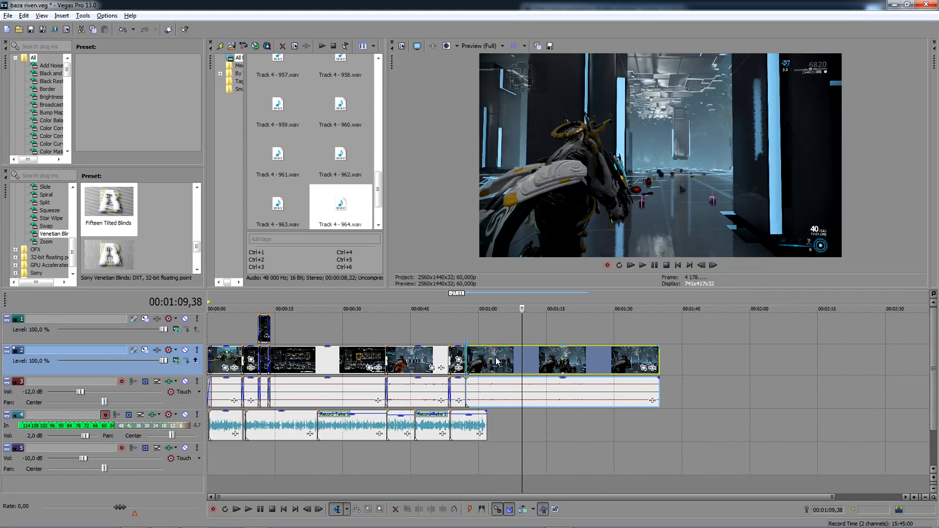
- Extend the clip ending at 00:00:57,10 to overlap the next clip by 0.30 with a Venetian Blinds transition
{"action": "left_click", "coordinate": [471, 339]}
{"action": "scroll", "coordinate": [474, 335], "scroll_direction": "up", "scroll_amount": 8}
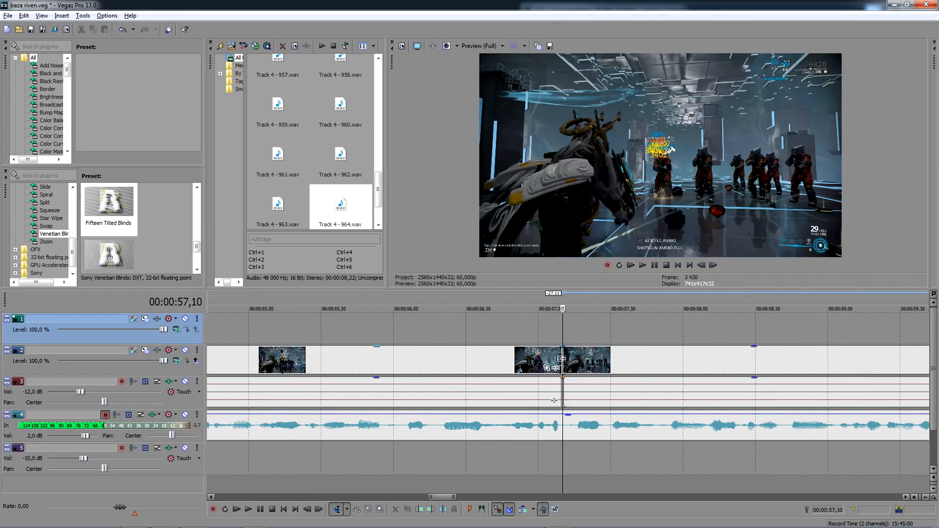
{"action": "left_click_drag", "start_coordinate": [561, 360], "coordinate": [632, 370]}
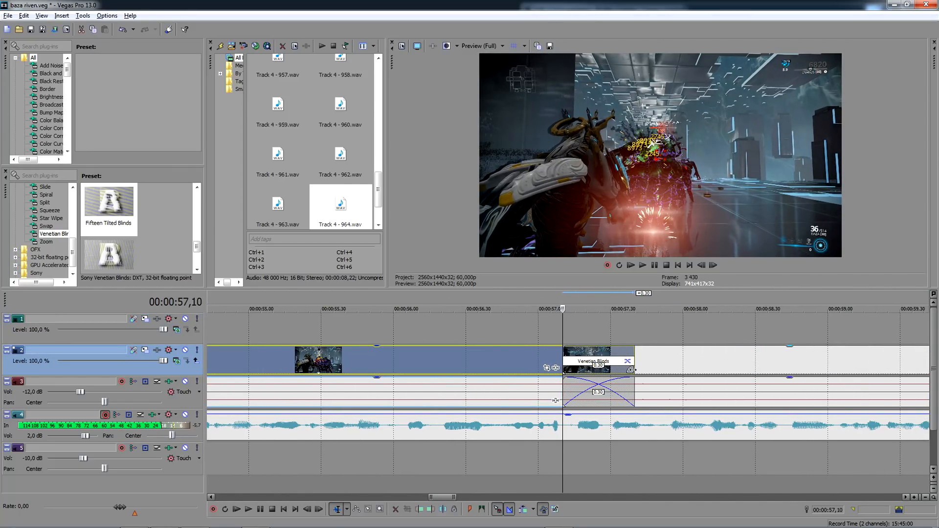
- Split the voice-over at 00:00:57,28 and 00:01:00,47, lowering the gain to -1,5 dB after the first cut and -2,6 dB after the second
{"action": "scroll", "coordinate": [665, 431], "scroll_direction": "down", "scroll_amount": 5}
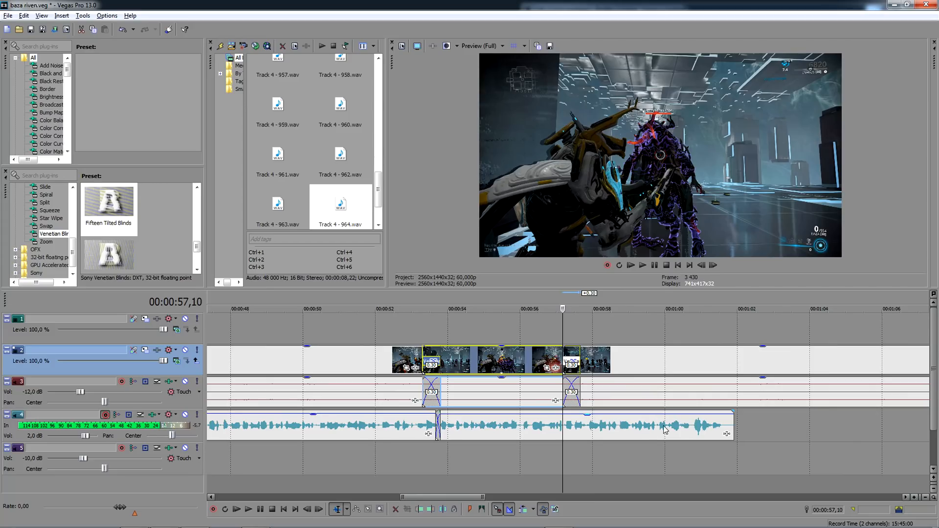
{"action": "left_click", "coordinate": [575, 429]}
{"action": "key", "text": "s"}
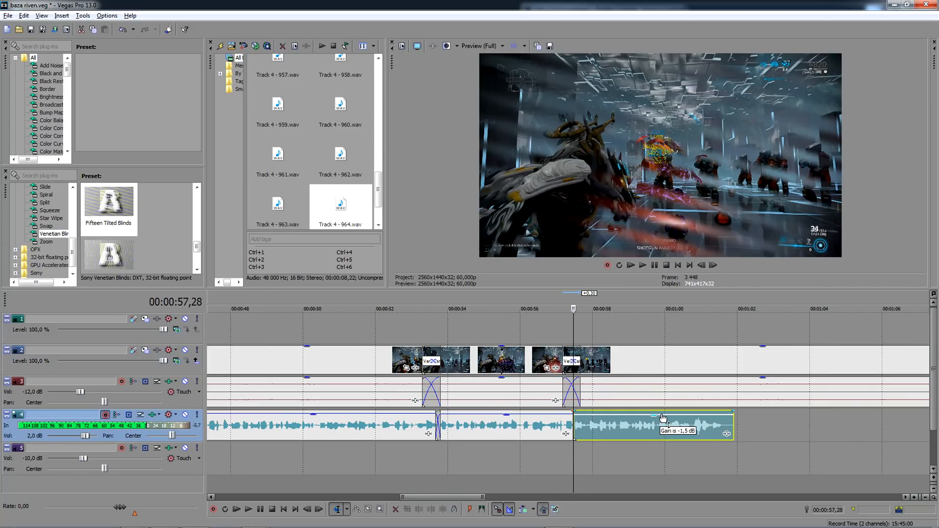
{"action": "left_click", "coordinate": [694, 427]}
{"action": "key", "text": "s"}
{"action": "left_click_drag", "start_coordinate": [715, 419], "coordinate": [716, 422]}
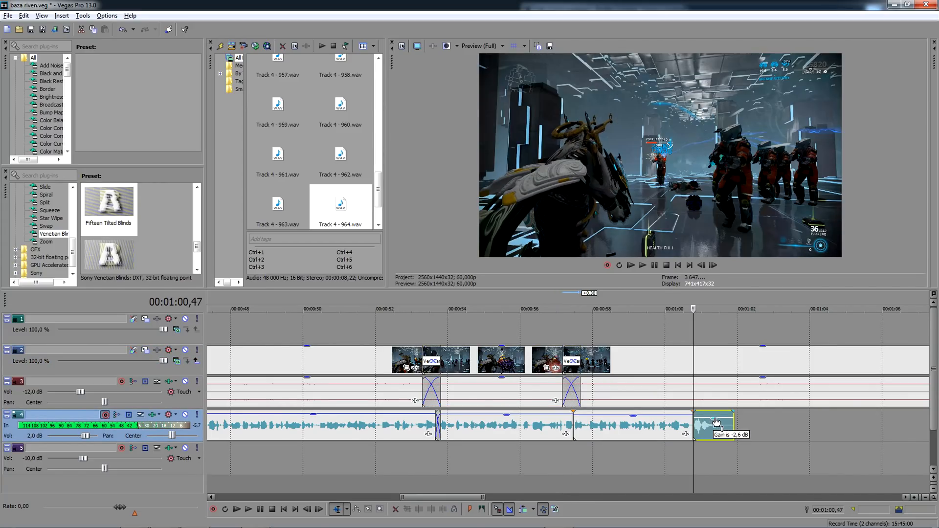
- Play the voice-over from 00:00:37,28 and replay its last section to check the edited levels
{"action": "scroll", "coordinate": [356, 321], "scroll_direction": "down", "scroll_amount": 5}
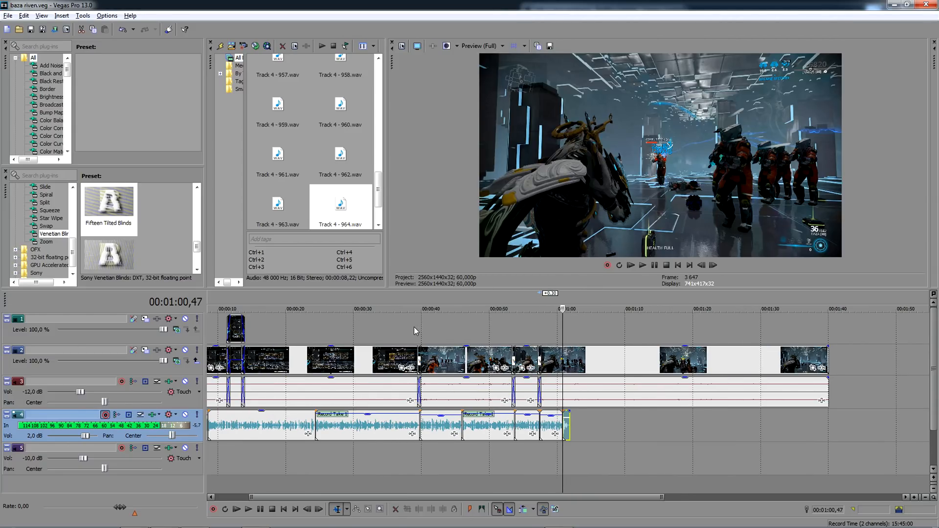
{"action": "left_click", "coordinate": [404, 325]}
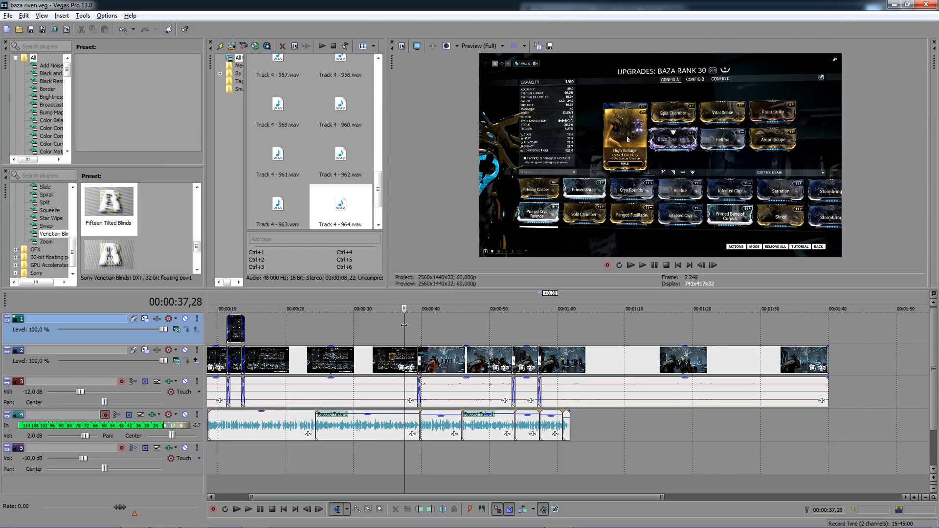
{"action": "key", "text": "space"}
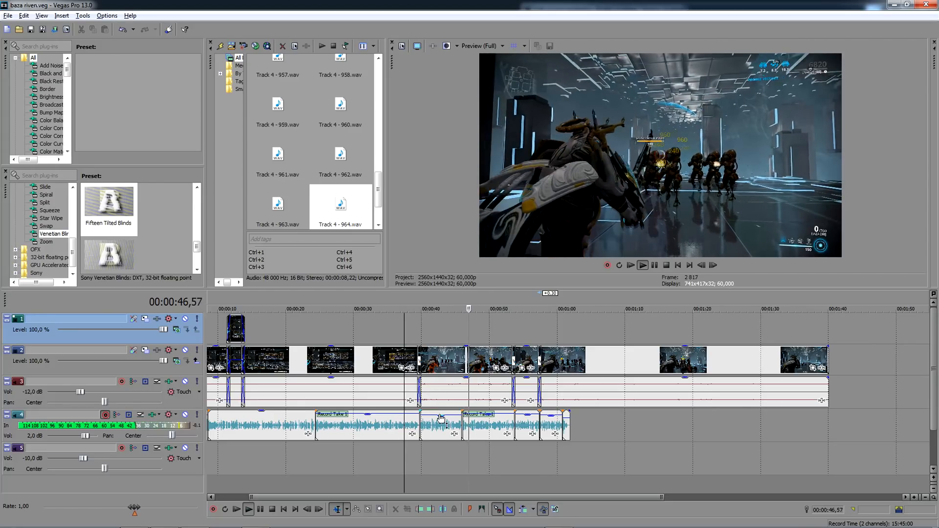
{"action": "left_click_drag", "start_coordinate": [441, 415], "coordinate": [440, 418]}
{"action": "left_click", "coordinate": [557, 324]}
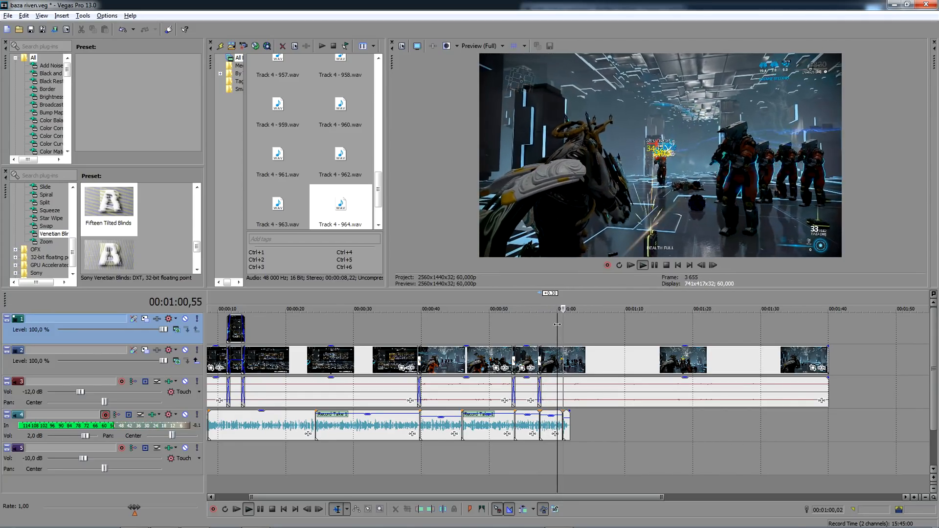
{"action": "key", "text": "space"}
{"action": "left_click", "coordinate": [570, 335]}
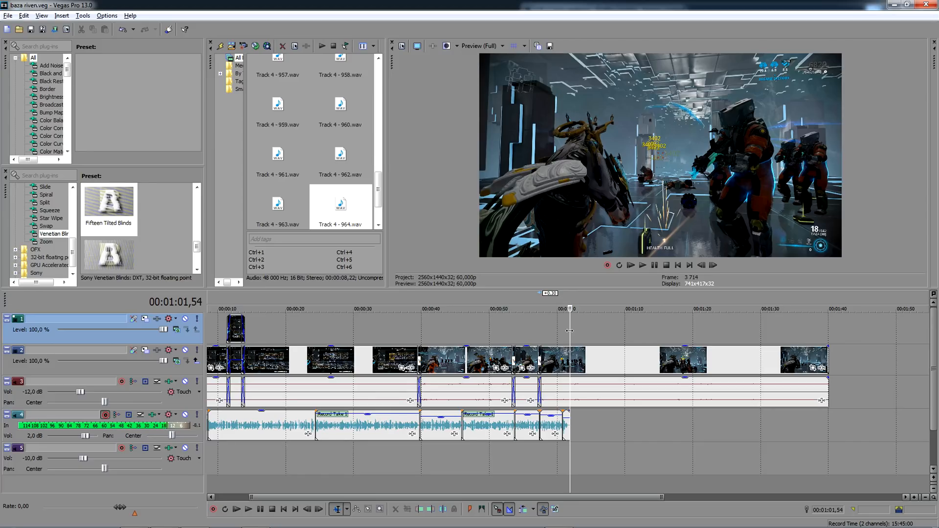
{"action": "scroll", "coordinate": [570, 331], "scroll_direction": "up", "scroll_amount": 3}
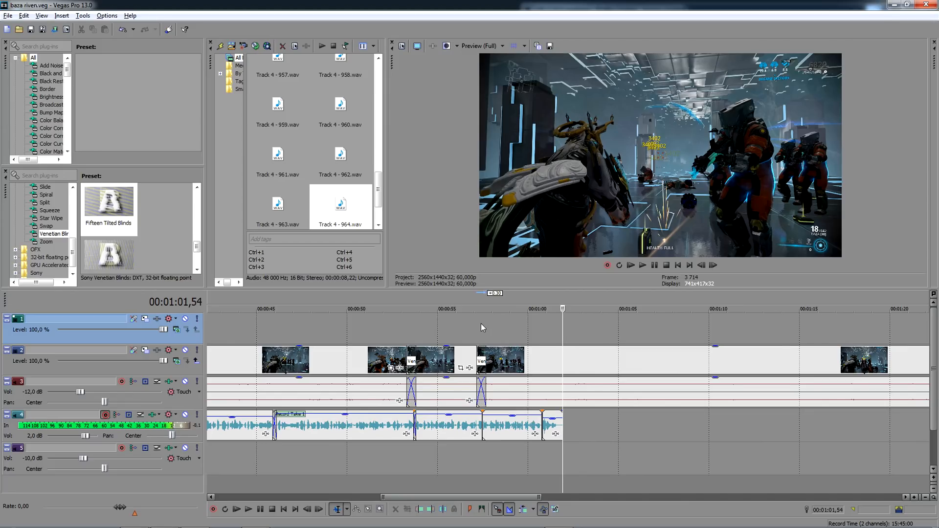
{"action": "left_click", "coordinate": [485, 324]}
{"action": "key", "text": "space"}
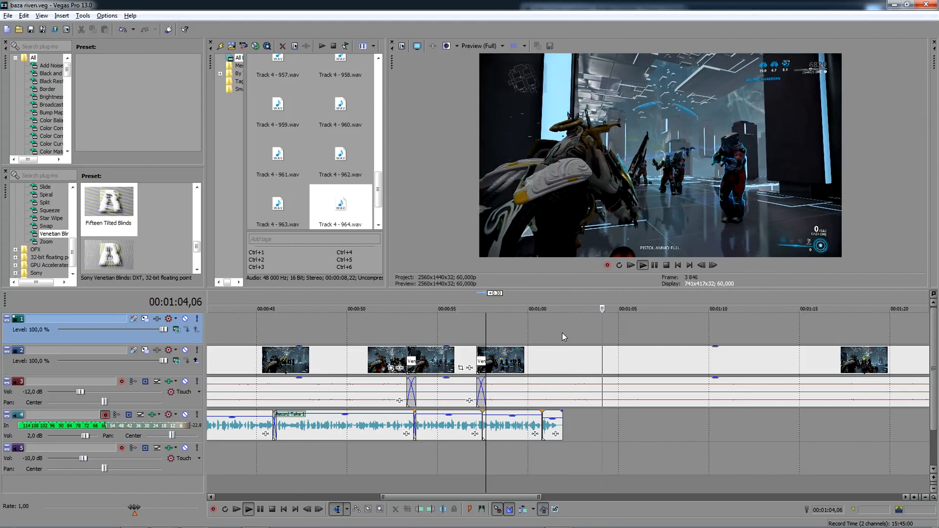
- Record another voice-over take on track 4 from 00:01:01,54 and keep its file
{"action": "left_click", "coordinate": [562, 333]}
{"action": "key", "text": "space"}
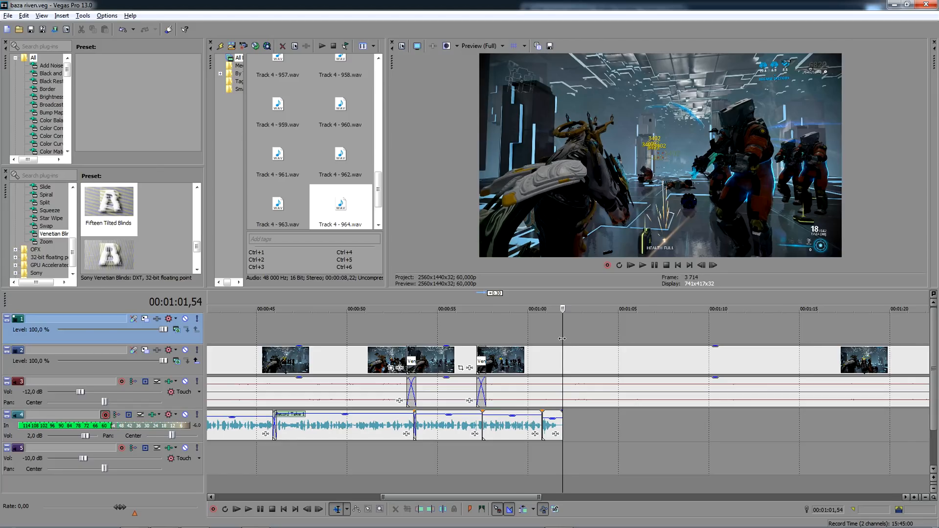
{"action": "left_click", "coordinate": [213, 509]}
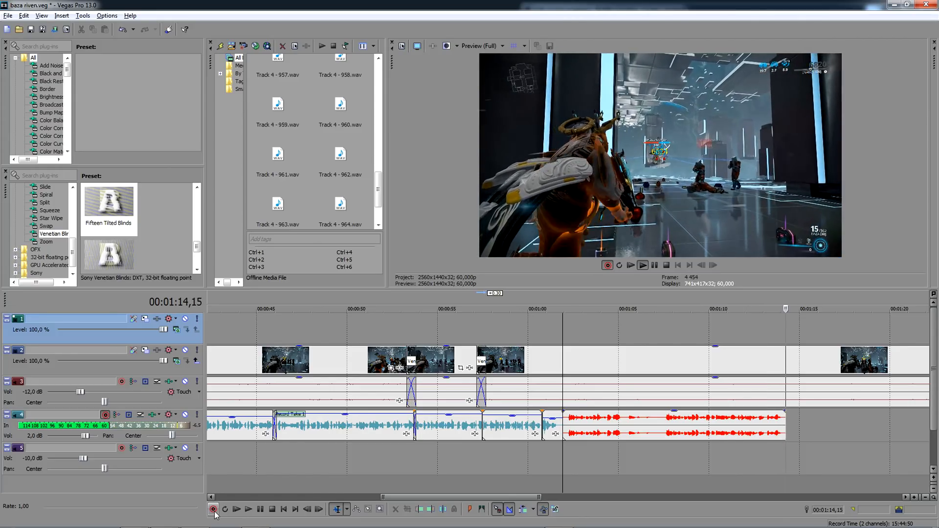
{"action": "left_click", "coordinate": [214, 510]}
{"action": "key", "text": "Return"}
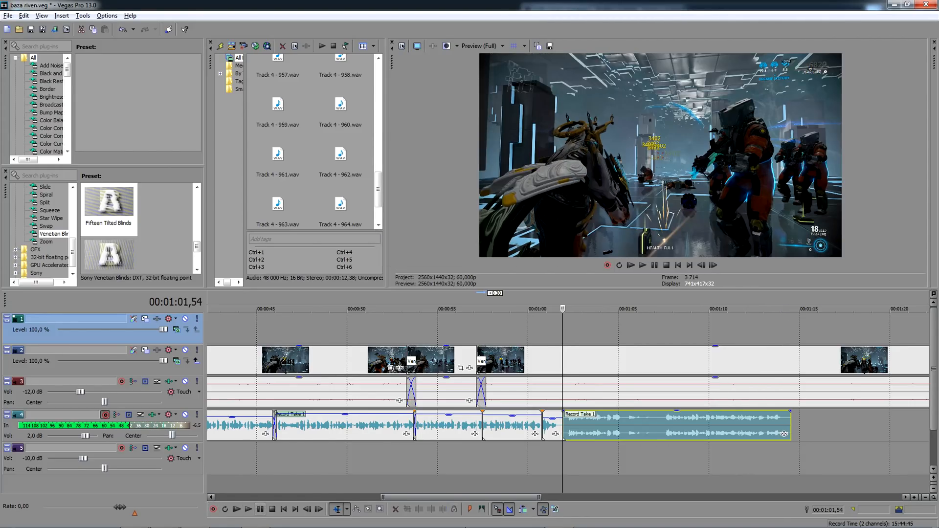
- Split the new take before its second spoken section, delete the first part and move the rest back to overlap the previous voice-over by 0.09
{"action": "left_click", "coordinate": [661, 417]}
{"action": "key", "text": "s"}
{"action": "left_click", "coordinate": [646, 421]}
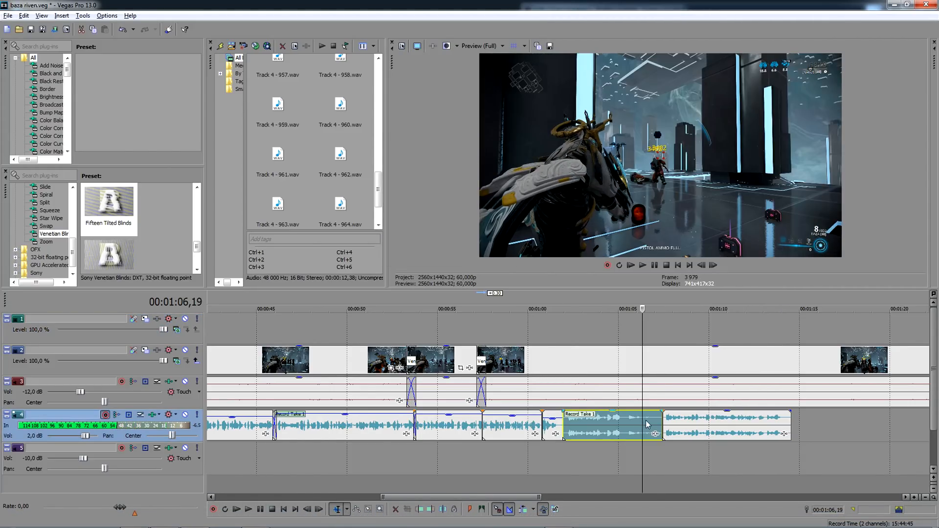
{"action": "key", "text": "Delete"}
{"action": "left_click_drag", "start_coordinate": [677, 423], "coordinate": [560, 424]}
- Set the remaining part of the new voice-over take to the left channel only
{"action": "left_click", "coordinate": [568, 426]}
{"action": "scroll", "coordinate": [571, 425], "scroll_direction": "up", "scroll_amount": 4}
{"action": "right_click", "coordinate": [580, 421]}
{"action": "mouse_move", "coordinate": [656, 368]}
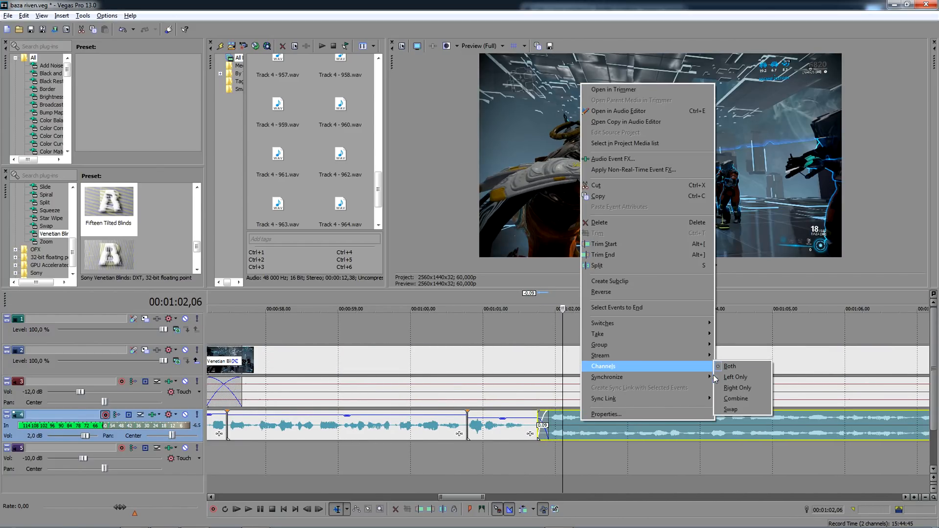
{"action": "left_click", "coordinate": [729, 377]}
{"action": "scroll", "coordinate": [703, 398], "scroll_direction": "down", "scroll_amount": 3}
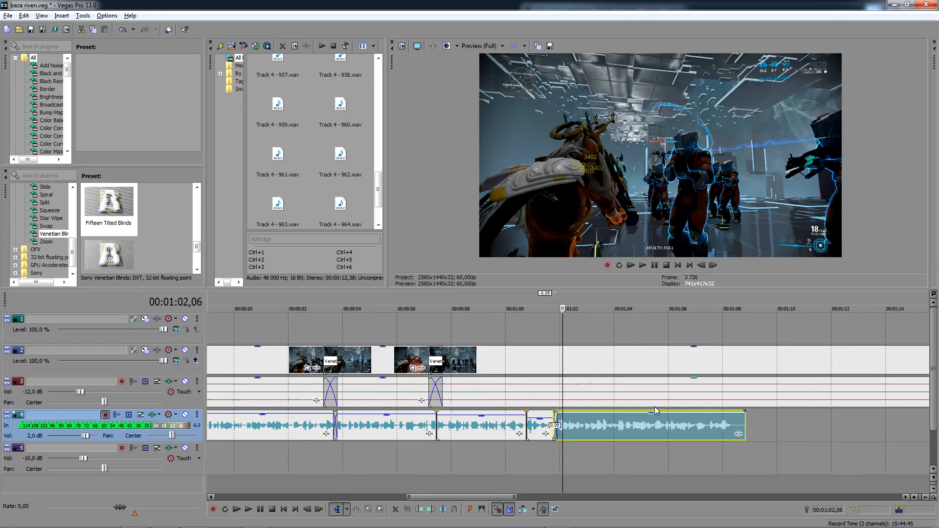
- Play the voice-over across the new take, restarting playback from 00:00:57,40
{"action": "left_click", "coordinate": [550, 332]}
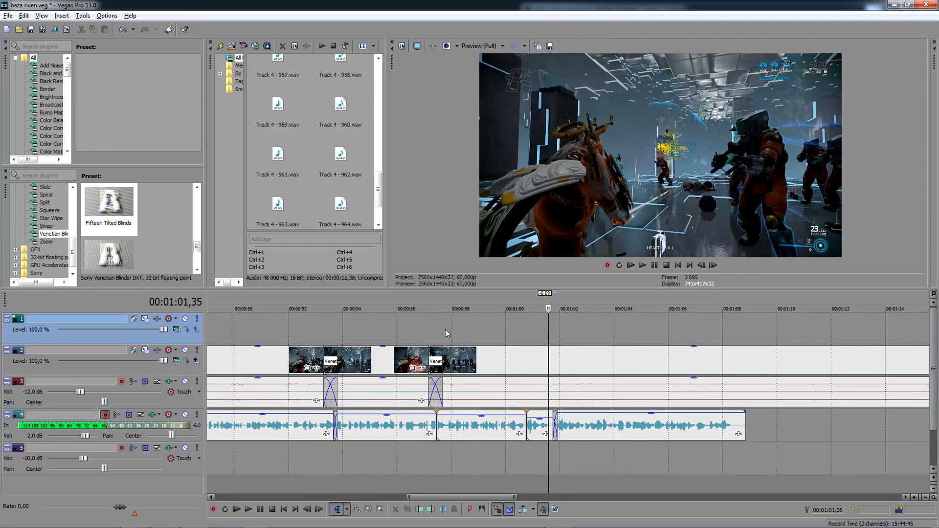
{"action": "left_click", "coordinate": [342, 330]}
{"action": "key", "text": "space"}
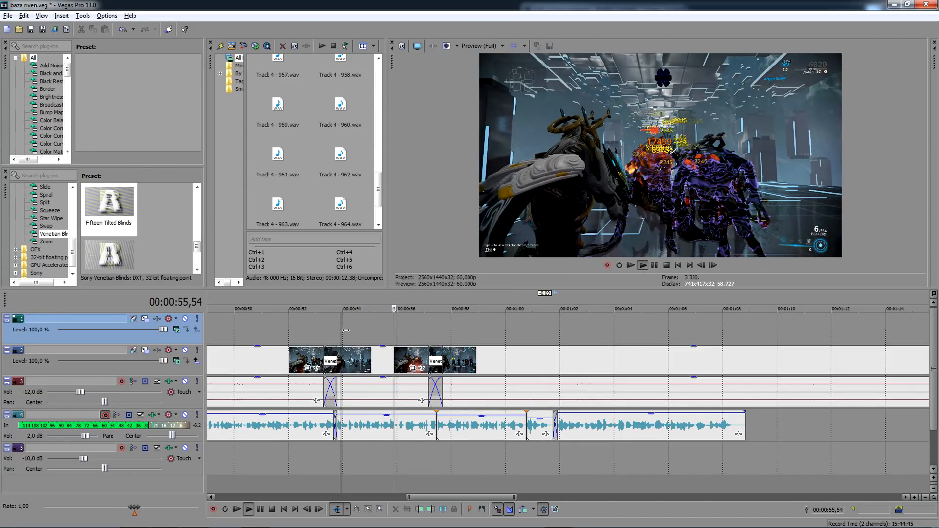
{"action": "left_click", "coordinate": [442, 337]}
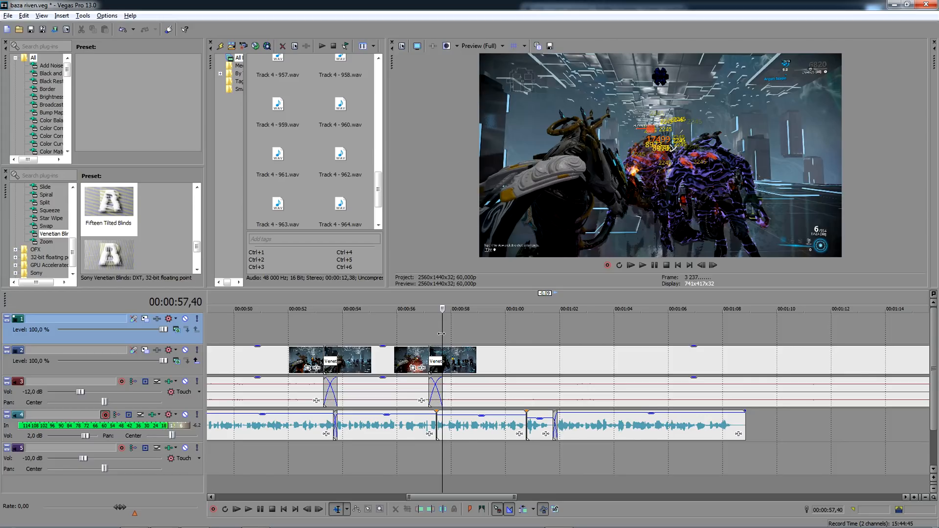
{"action": "key", "text": "space"}
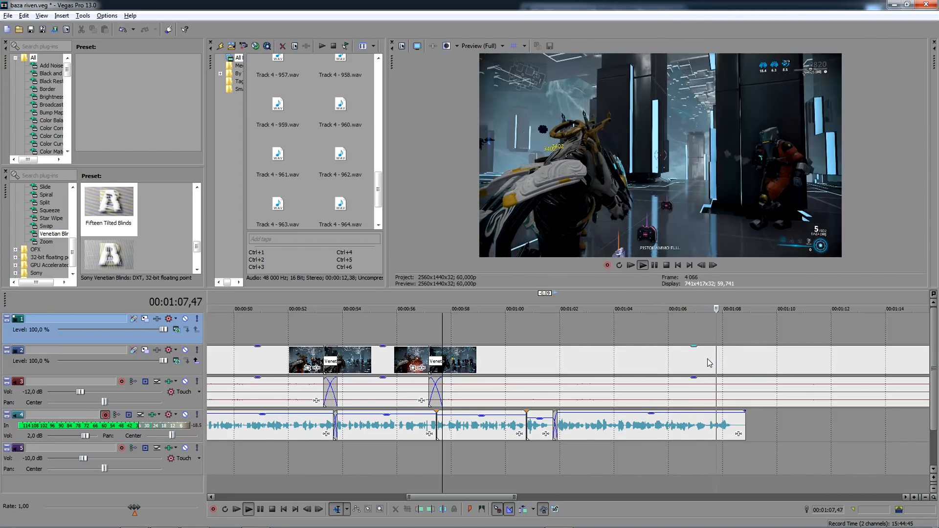
- Cut the last combat clip at 00:01:07,35, delete the remainder and extend the clip's end by 0.30
{"action": "left_click", "coordinate": [712, 359]}
{"action": "scroll", "coordinate": [707, 361], "scroll_direction": "up", "scroll_amount": 3}
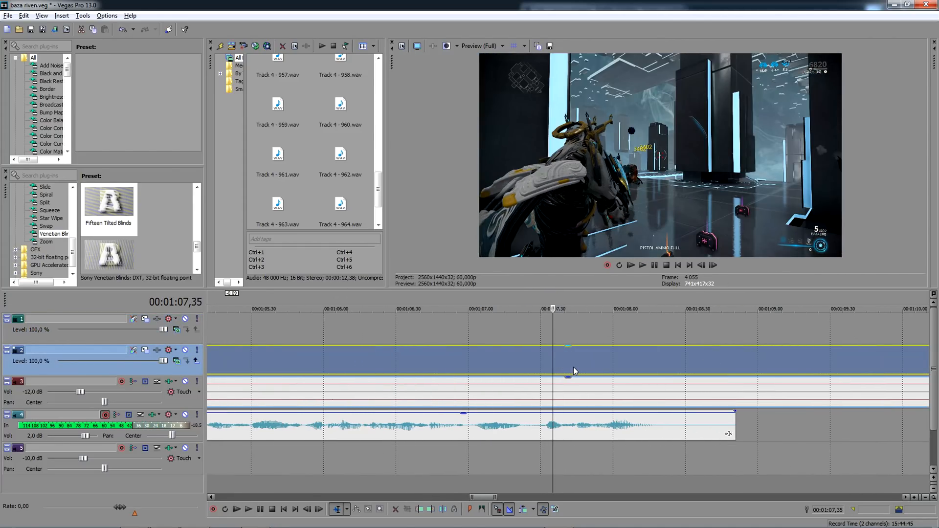
{"action": "left_click_drag", "start_coordinate": [574, 367], "coordinate": [625, 367]}
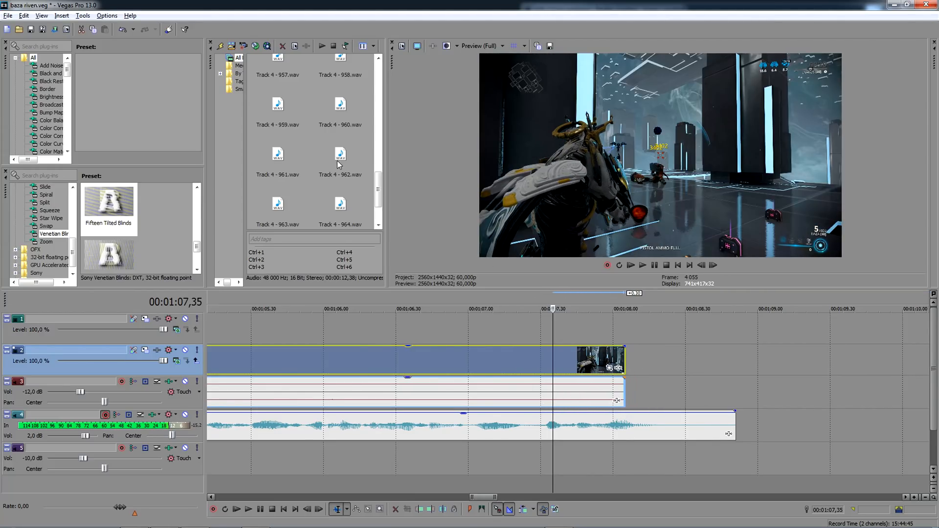
- Find S - Viral Test.mp4 in the project media and add it to track 2 after the last combat clip
{"action": "scroll", "coordinate": [339, 165], "scroll_direction": "up", "scroll_amount": 10}
{"action": "scroll", "coordinate": [337, 161], "scroll_direction": "down", "scroll_amount": 4}
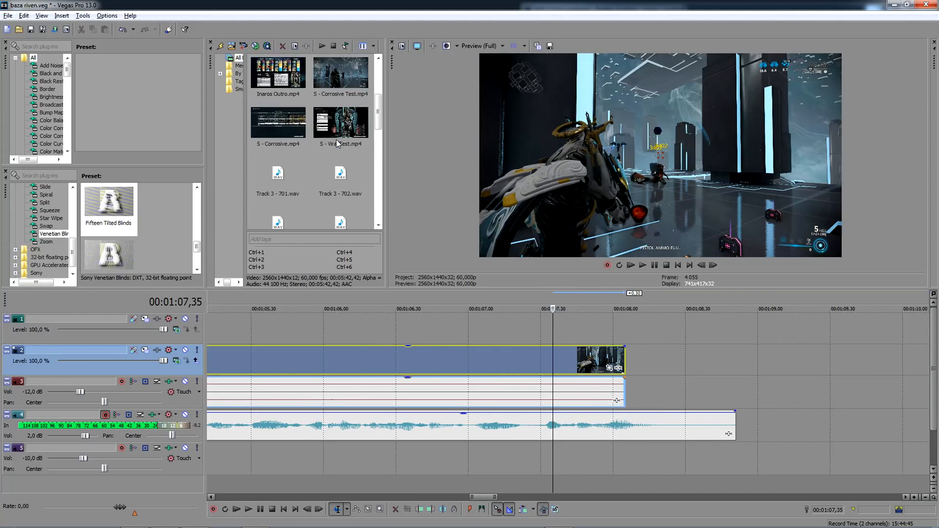
{"action": "left_click_drag", "start_coordinate": [338, 144], "coordinate": [657, 364]}
{"action": "scroll", "coordinate": [658, 363], "scroll_direction": "down", "scroll_amount": 4}
- Split the Viral Test clip at 00:02:19,55, delete its opening part and move the rest back to overlap the previous clip
{"action": "left_click", "coordinate": [672, 362]}
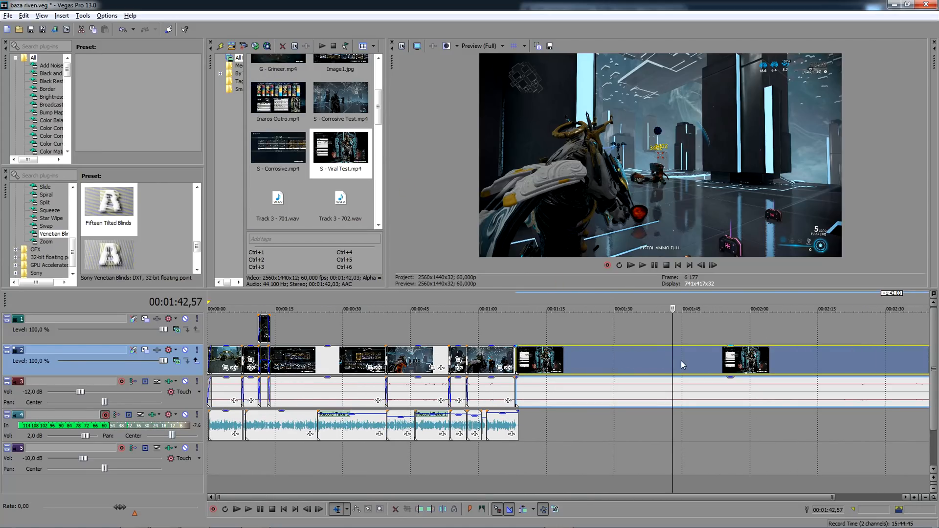
{"action": "scroll", "coordinate": [706, 359], "scroll_direction": "down", "scroll_amount": 1}
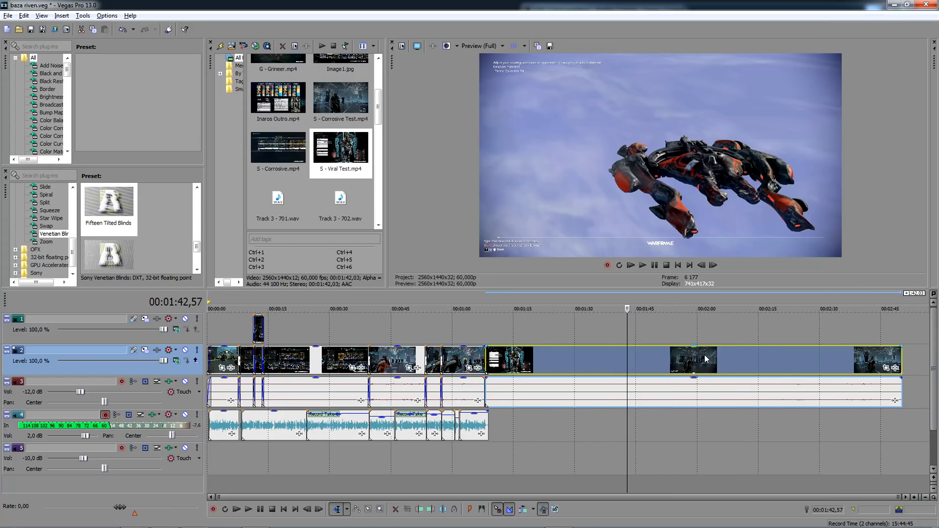
{"action": "left_click", "coordinate": [778, 360]}
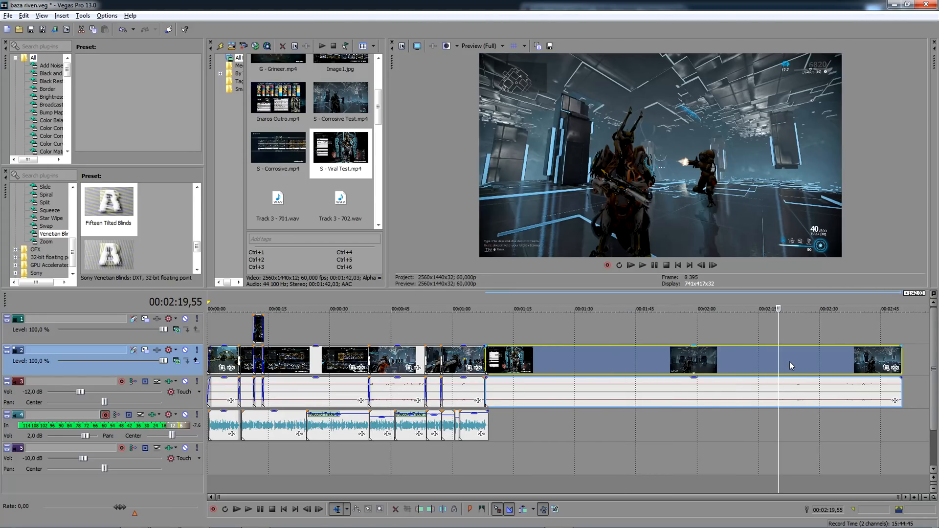
{"action": "key", "text": "space"}
{"action": "scroll", "coordinate": [784, 359], "scroll_direction": "up", "scroll_amount": 3}
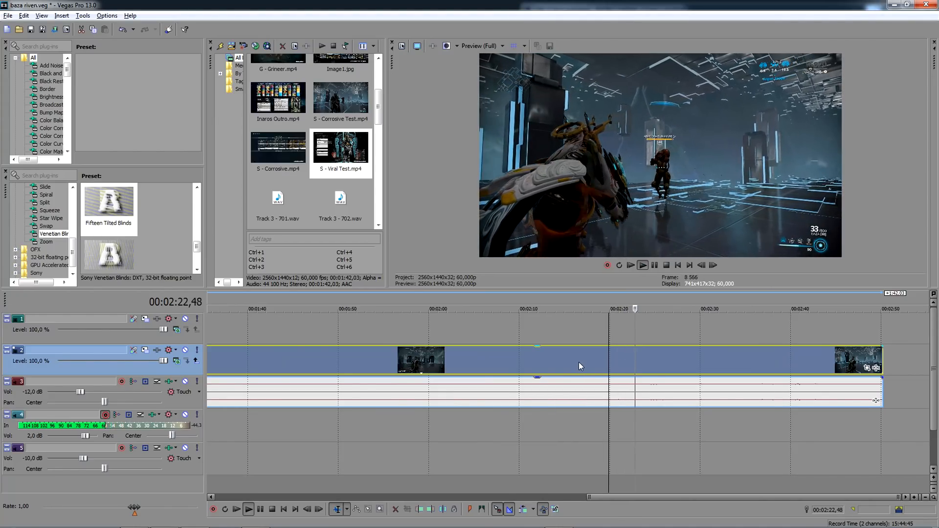
{"action": "key", "text": "space"}
{"action": "key", "text": "s"}
{"action": "left_click", "coordinate": [535, 362]}
{"action": "left_click_drag", "start_coordinate": [476, 366], "coordinate": [740, 354]}
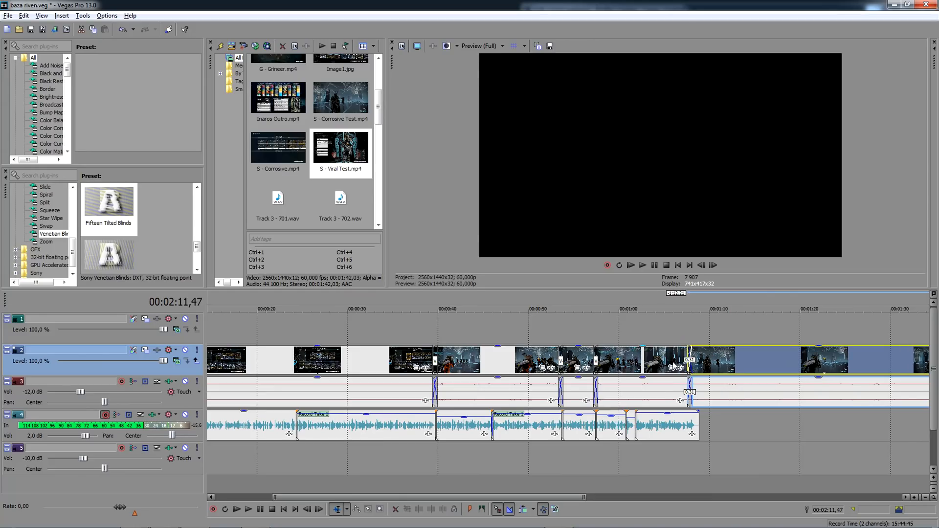
- Set the overlap at the start of the Viral Test clip to 0.30 and apply the Fifteen Tilted Blinds Venetian Blinds transition
{"action": "left_click", "coordinate": [689, 358]}
{"action": "scroll", "coordinate": [689, 359], "scroll_direction": "up", "scroll_amount": 5}
{"action": "left_click_drag", "start_coordinate": [599, 361], "coordinate": [601, 360]}
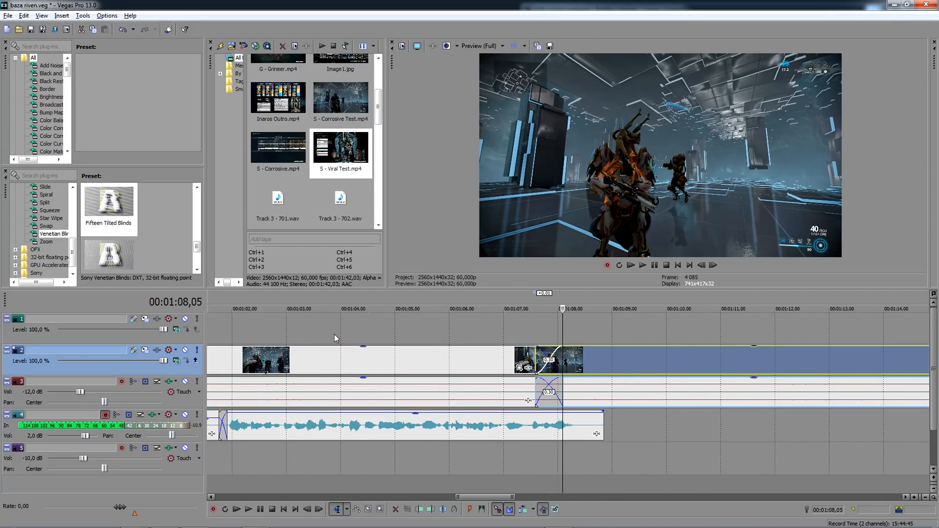
{"action": "left_click_drag", "start_coordinate": [112, 208], "coordinate": [557, 361]}
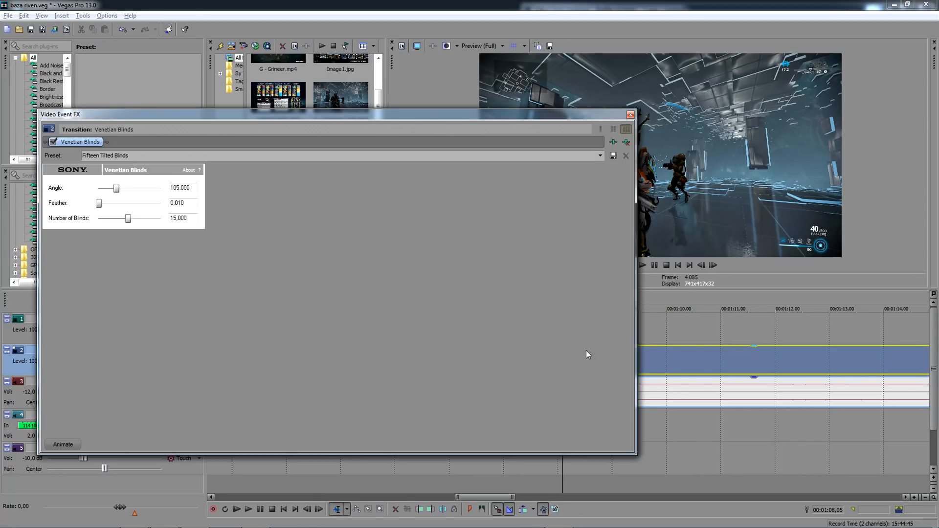
- Close the transition settings and insert a new audio track directly below voice-over track 4
{"action": "left_click", "coordinate": [631, 115]}
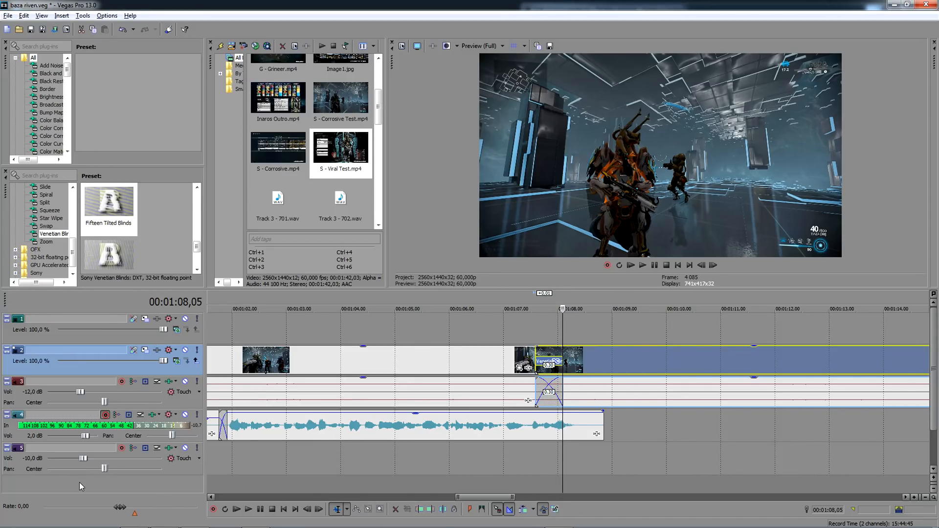
{"action": "right_click", "coordinate": [31, 458]}
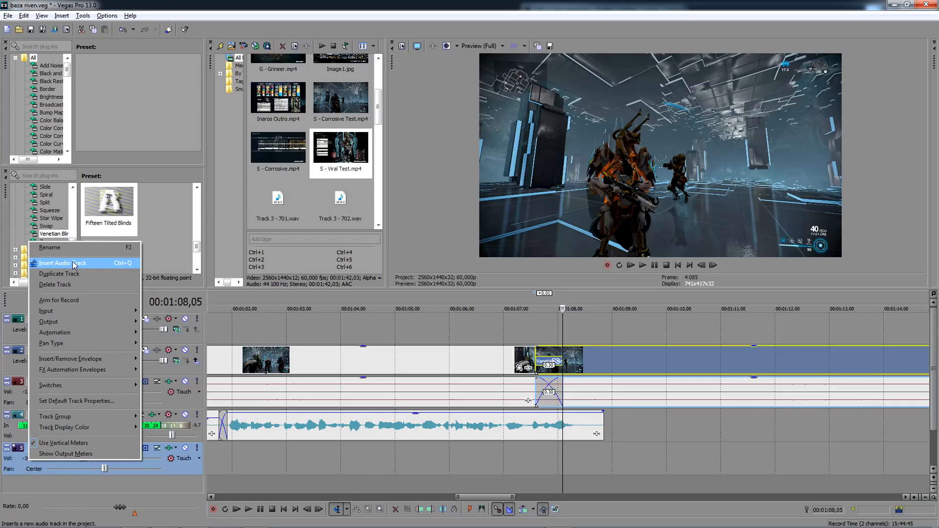
{"action": "left_click", "coordinate": [54, 248]}
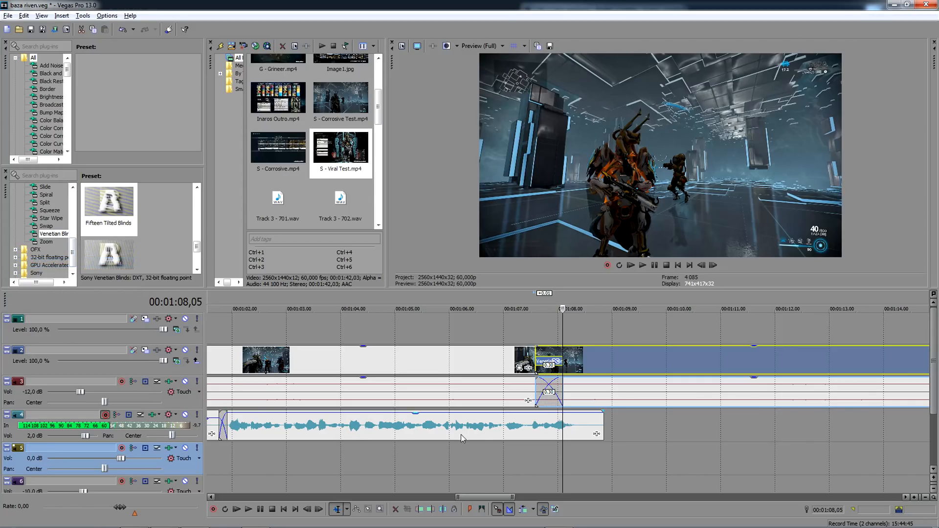
- Split the Viral Test clip at 00:01:08,51 and move the second piece's audio onto the new track 5
{"action": "left_click_drag", "start_coordinate": [605, 399], "coordinate": [604, 455]}
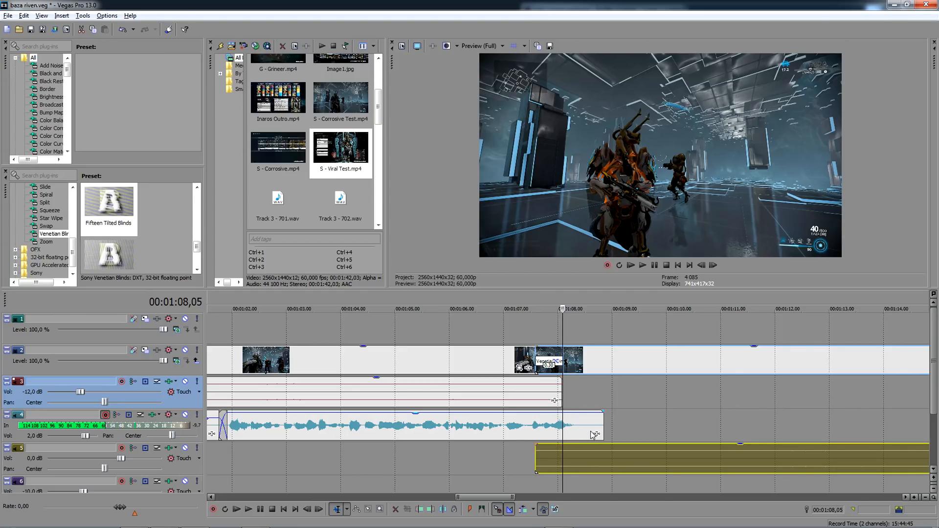
{"action": "left_click_drag", "start_coordinate": [607, 458], "coordinate": [615, 392]}
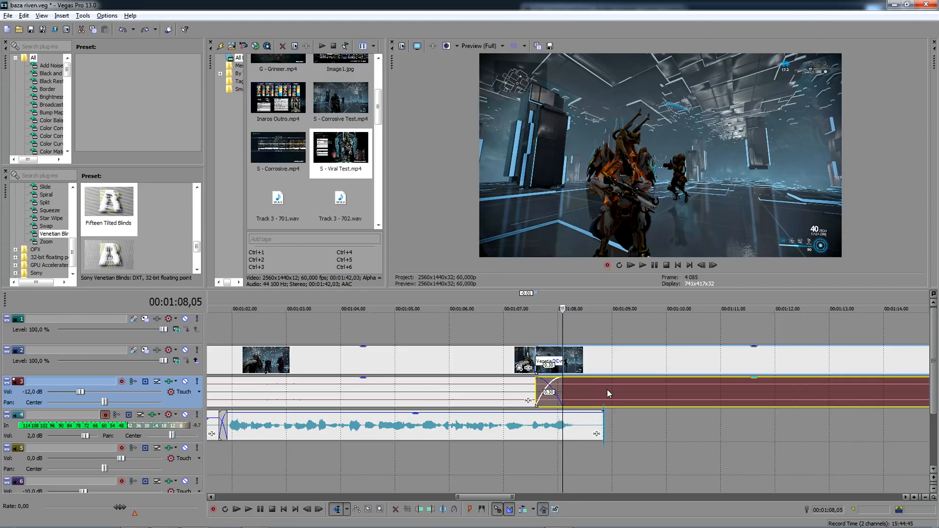
{"action": "left_click", "coordinate": [607, 390]}
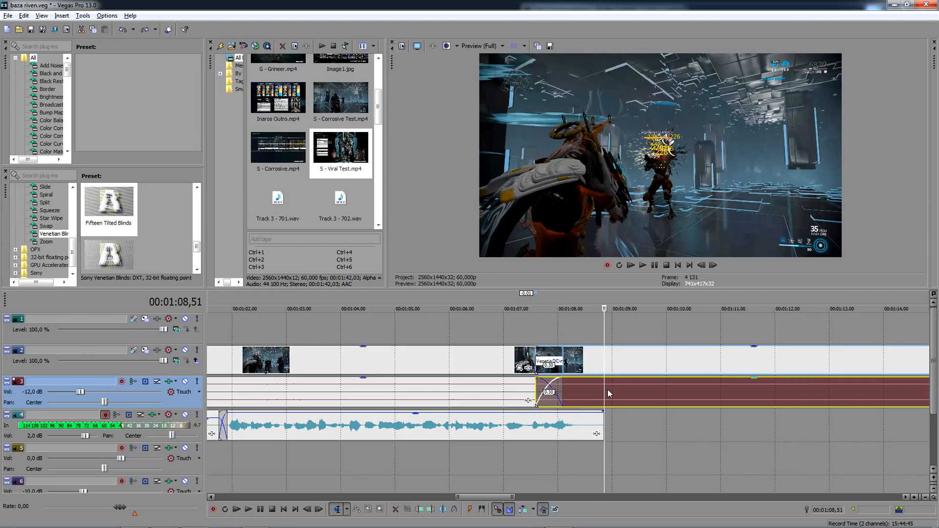
{"action": "key", "text": "s"}
{"action": "left_click_drag", "start_coordinate": [618, 458], "coordinate": [617, 458]}
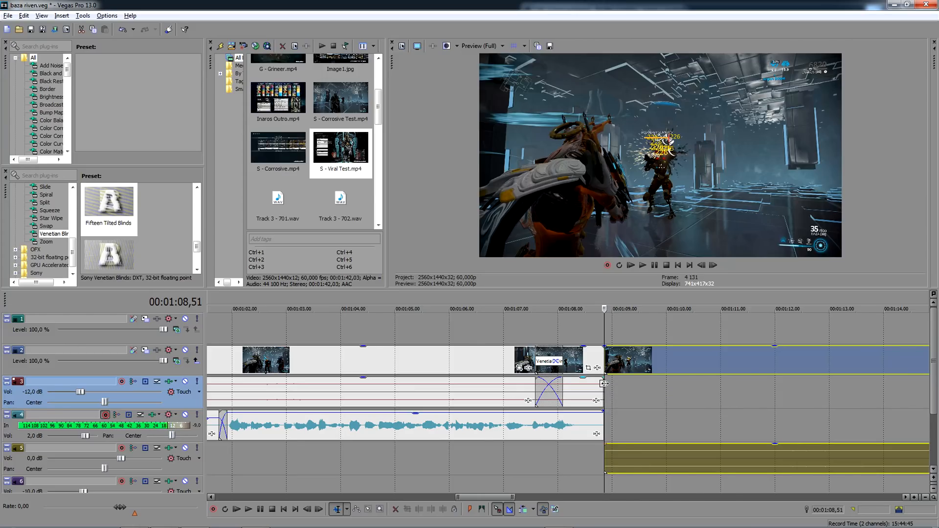
- Extend the first Viral Test piece by 0.30 over the second and remove the Venetian Blinds transition from that overlap
{"action": "left_click_drag", "start_coordinate": [604, 390], "coordinate": [632, 388]}
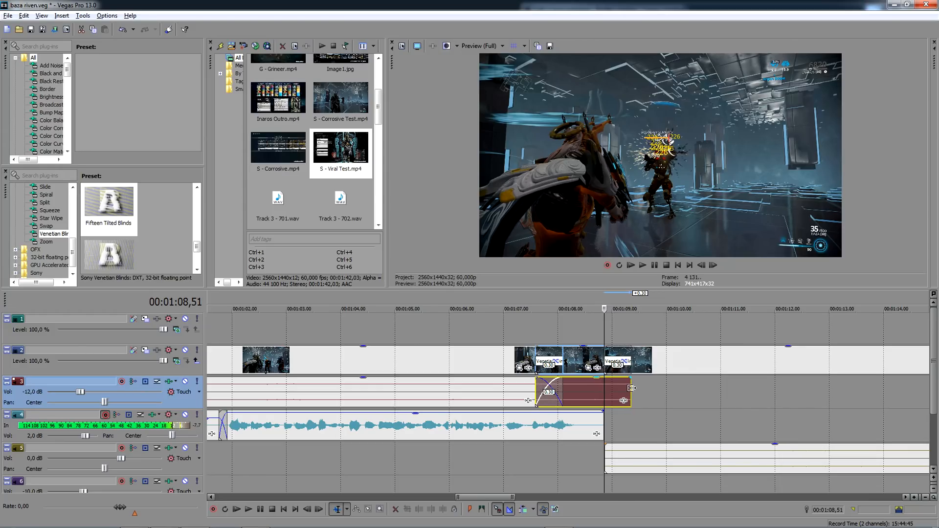
{"action": "left_click", "coordinate": [625, 362]}
{"action": "left_click", "coordinate": [631, 115]}
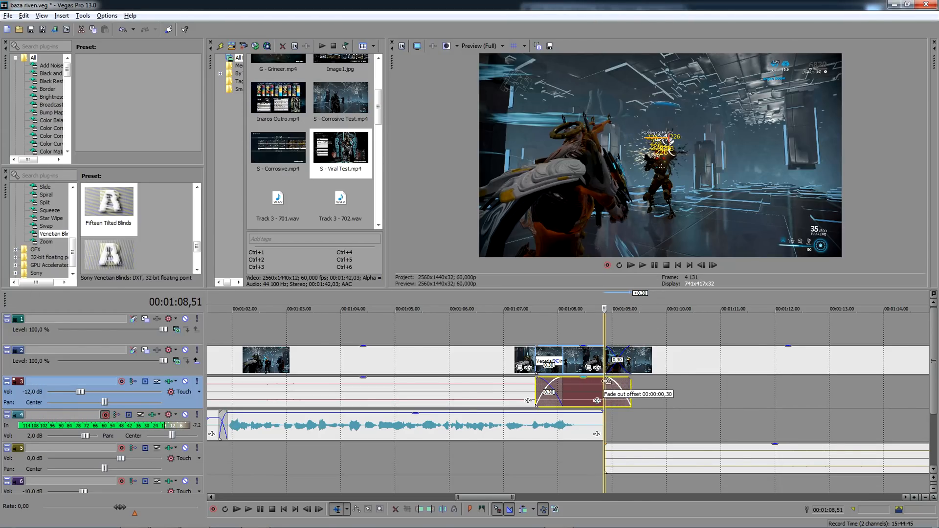
- Fade in the track 5 audio over the new overlap and fade out the end of the voice-over on track 4
{"action": "left_click", "coordinate": [603, 445]}
{"action": "left_click_drag", "start_coordinate": [603, 445], "coordinate": [628, 441]}
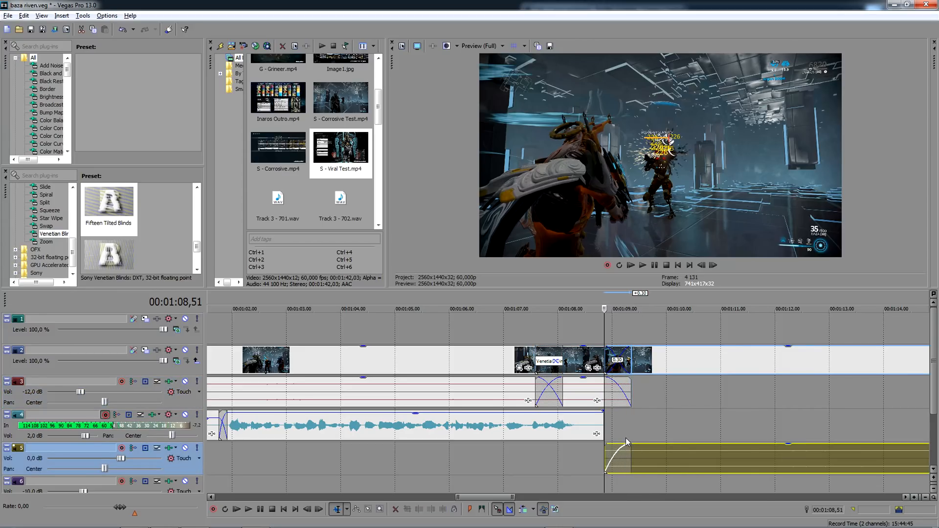
{"action": "left_click_drag", "start_coordinate": [605, 410], "coordinate": [586, 411]}
- Play from 00:01:08,14 to find the cut point and split the Viral Test clip at 00:01:15,10
{"action": "left_click", "coordinate": [570, 322]}
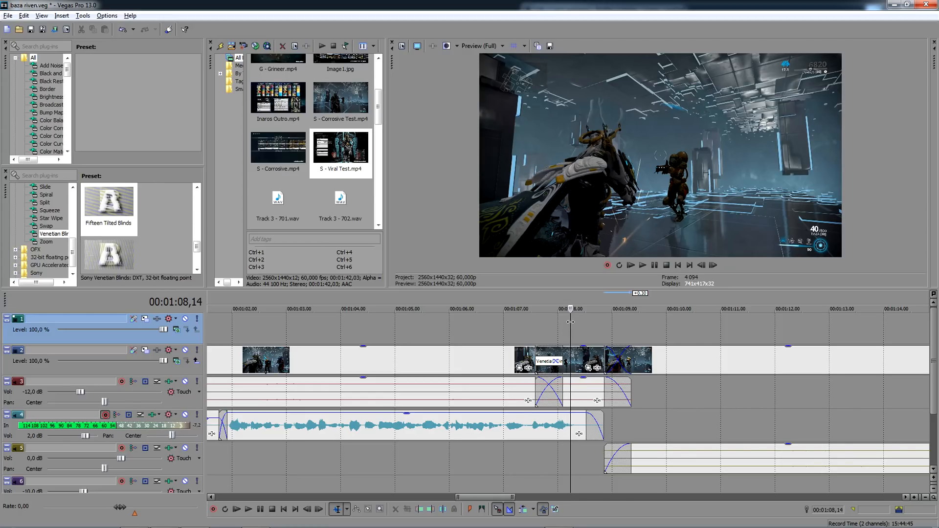
{"action": "key", "text": "space"}
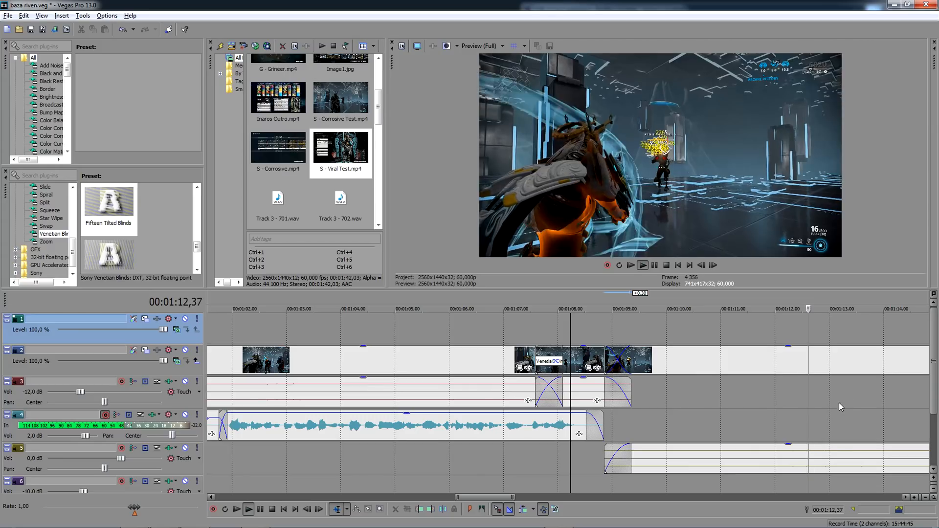
{"action": "scroll", "coordinate": [695, 428], "scroll_direction": "down", "scroll_amount": 3}
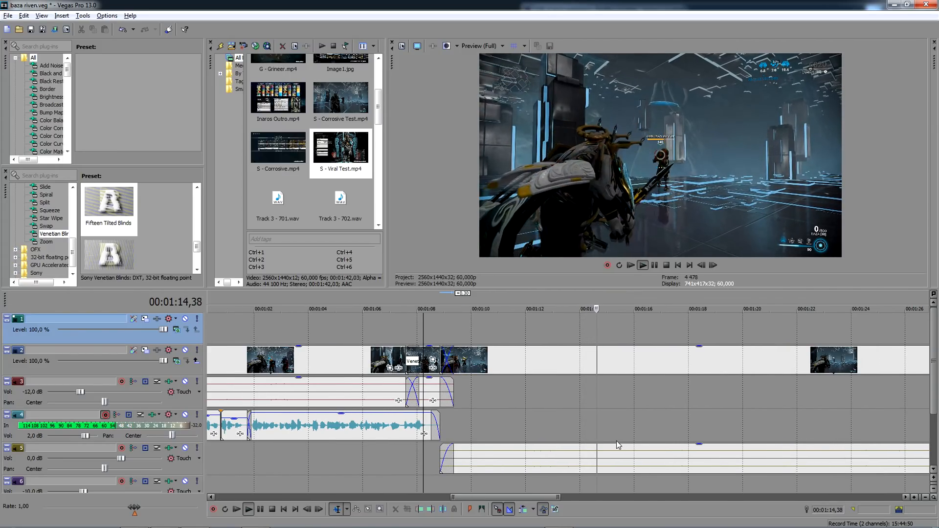
{"action": "left_click", "coordinate": [621, 454]}
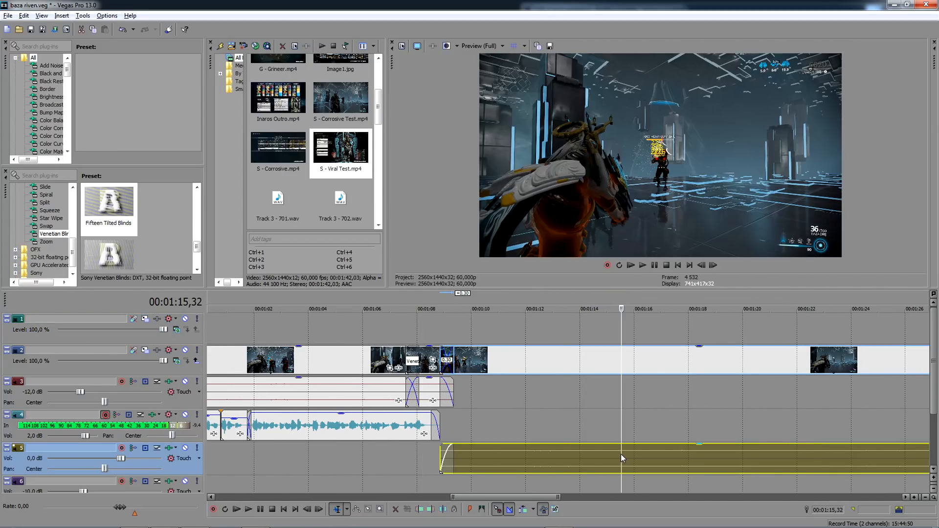
{"action": "scroll", "coordinate": [571, 453], "scroll_direction": "up", "scroll_amount": 3}
{"action": "left_click", "coordinate": [540, 421]}
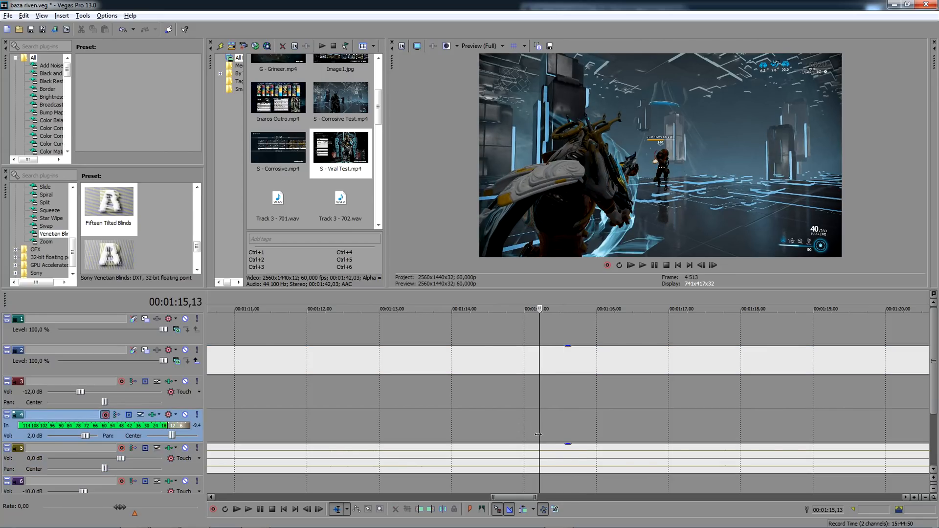
{"action": "left_click", "coordinate": [536, 456]}
{"action": "key", "text": "s"}
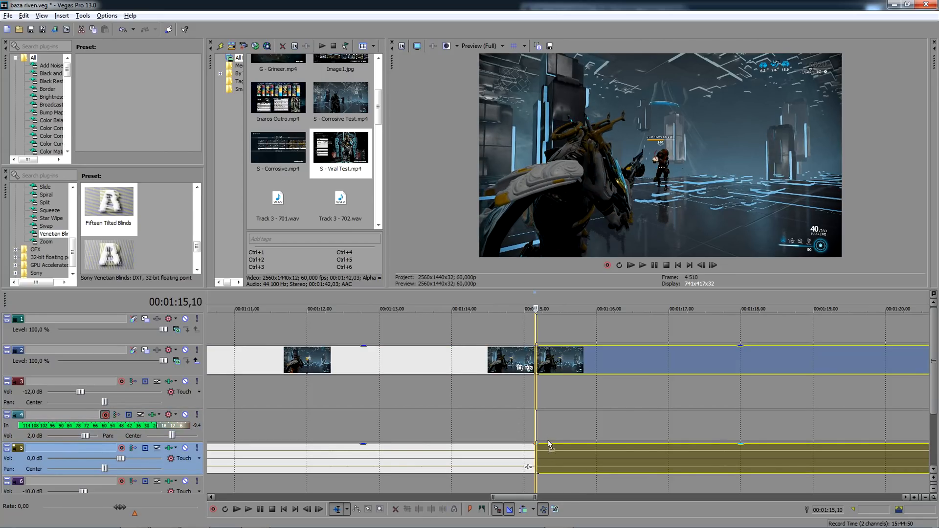
- Overlap the remaining piece 0.30 with the previous one, its audio on track 3, with matching audio fades on tracks 3 and 5
{"action": "left_click", "coordinate": [568, 461]}
{"action": "left_click_drag", "start_coordinate": [567, 461], "coordinate": [500, 368]}
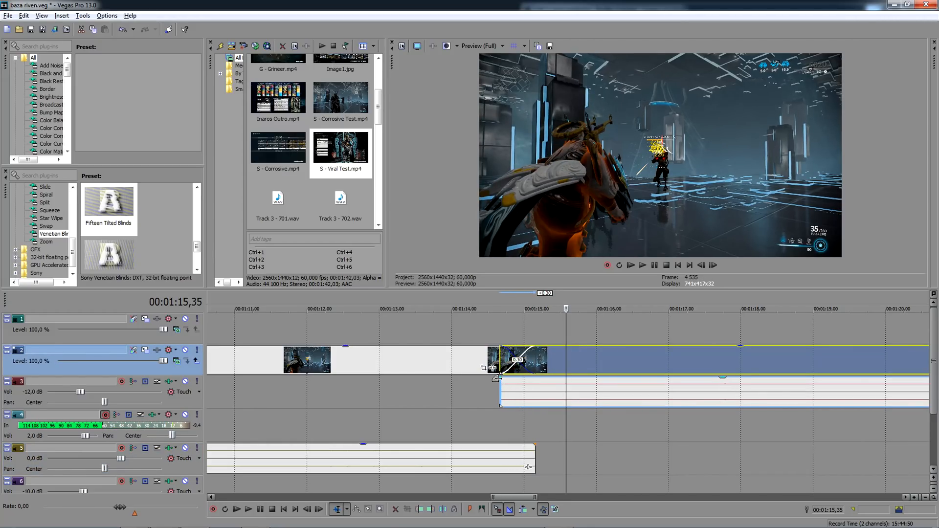
{"action": "left_click", "coordinate": [497, 379]}
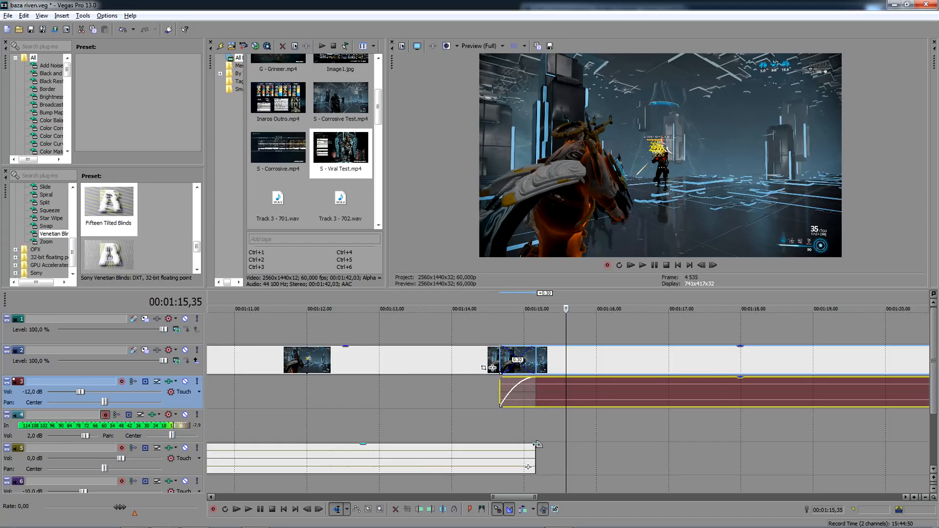
{"action": "left_click_drag", "start_coordinate": [537, 444], "coordinate": [500, 446]}
- Record a voice-over take on track 4 starting at 00:01:14,40 and keep the recorded file
{"action": "left_click", "coordinate": [500, 419]}
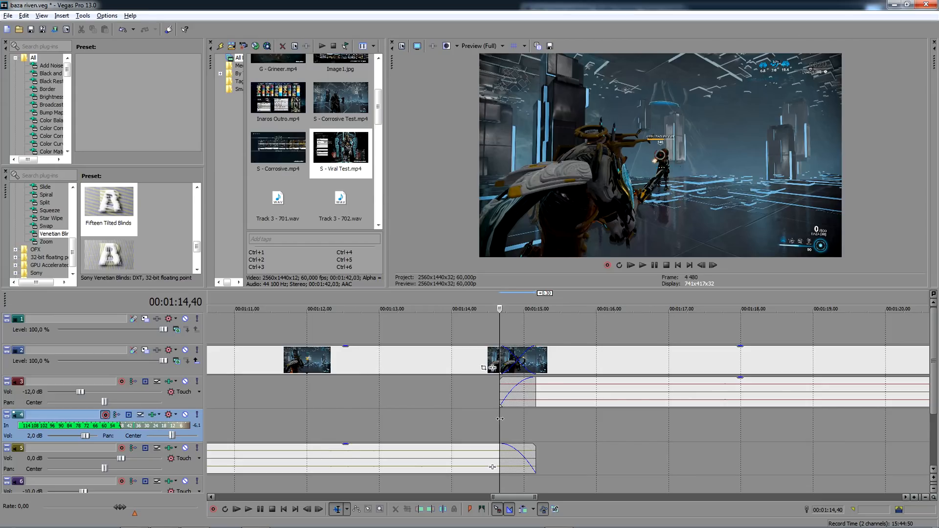
{"action": "left_click", "coordinate": [213, 510]}
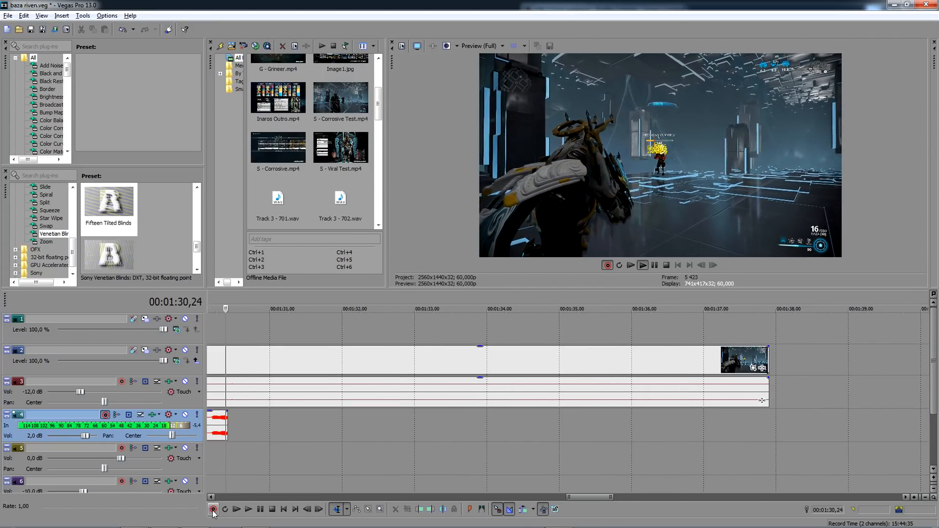
{"action": "left_click", "coordinate": [213, 510]}
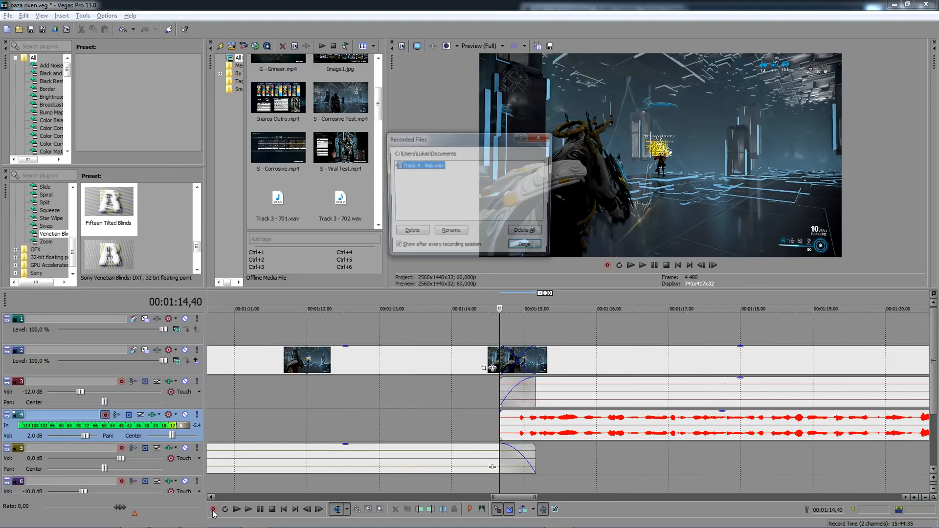
{"action": "key", "text": "Return"}
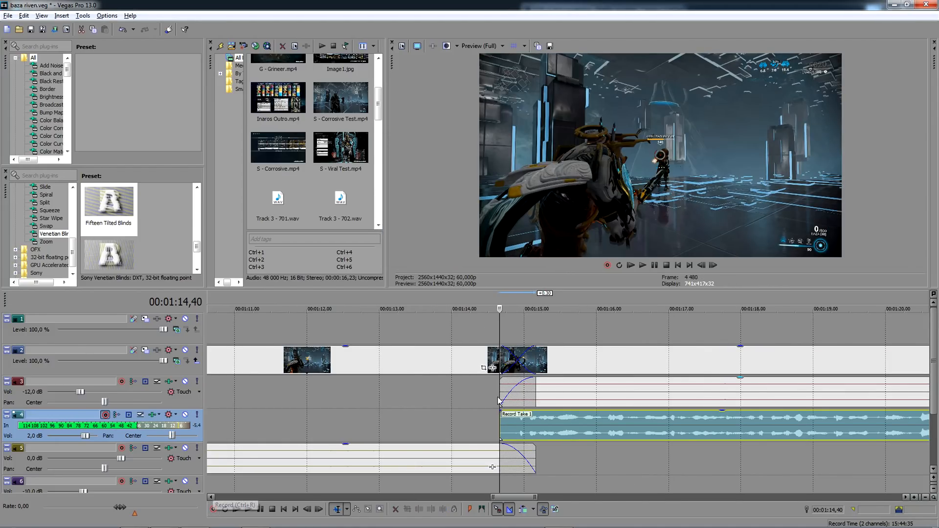
- Add a short fade-in to the recorded take and switch it from stereo to a single channel
{"action": "left_click_drag", "start_coordinate": [502, 412], "coordinate": [515, 413]}
{"action": "right_click", "coordinate": [564, 427]}
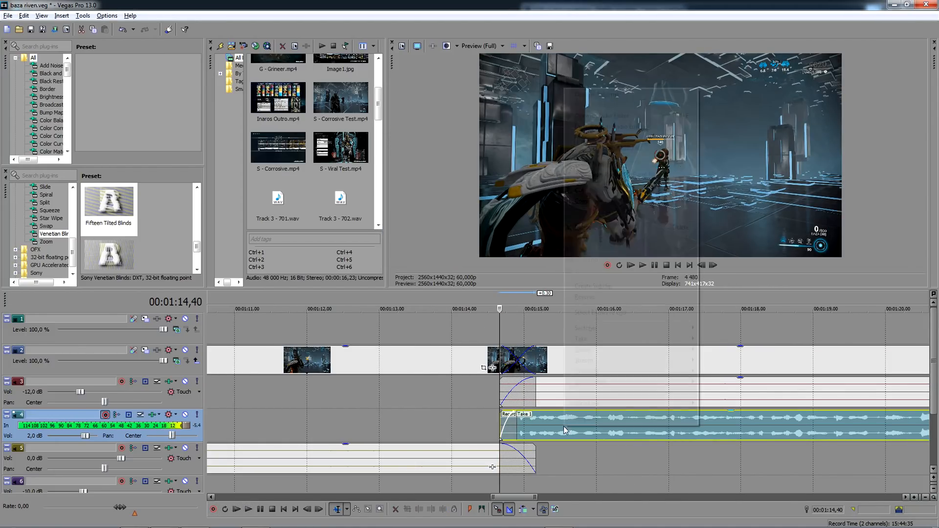
{"action": "mouse_move", "coordinate": [661, 377]}
{"action": "left_click", "coordinate": [705, 383]}
{"action": "scroll", "coordinate": [706, 383], "scroll_direction": "down", "scroll_amount": 5}
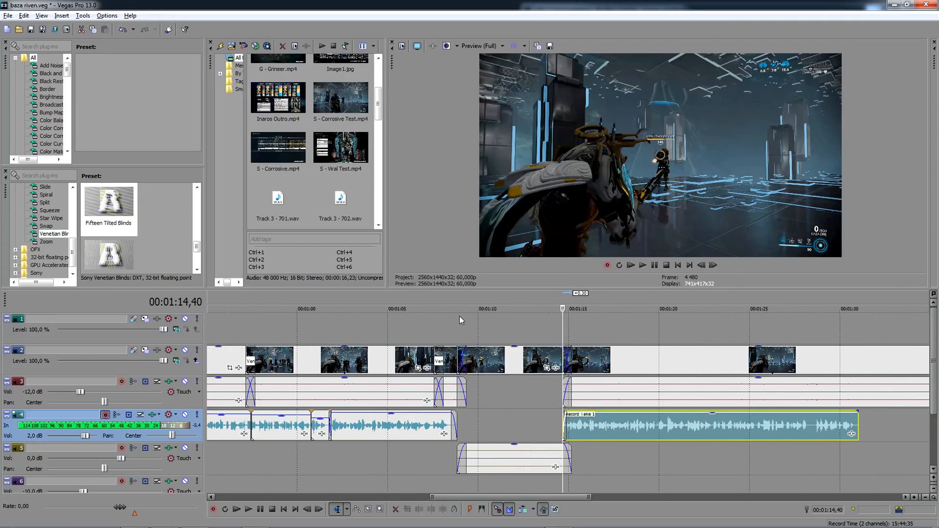
- Play back the passage from 00:01:06,26 and delete the voice-over take that starts at 00:01:14,40
{"action": "left_click", "coordinate": [435, 322]}
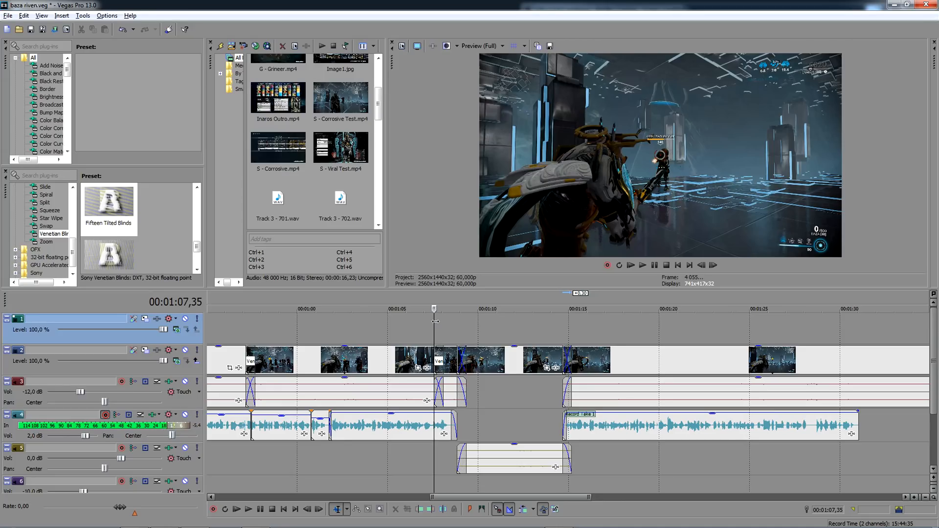
{"action": "left_click", "coordinate": [413, 328]}
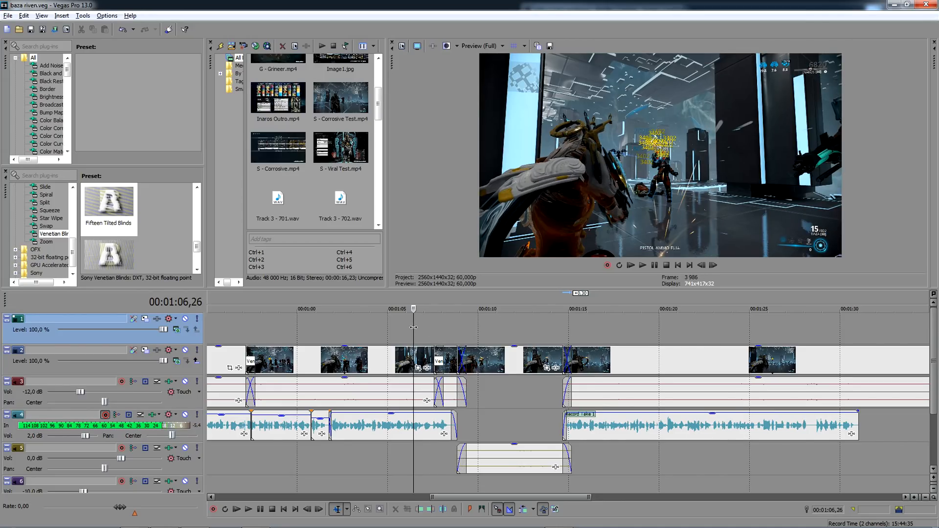
{"action": "key", "text": "space"}
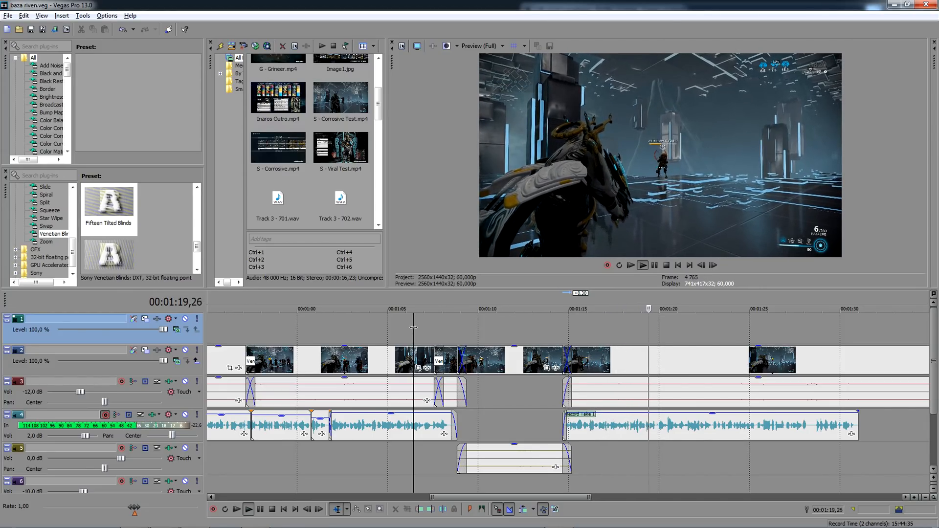
{"action": "key", "text": "space"}
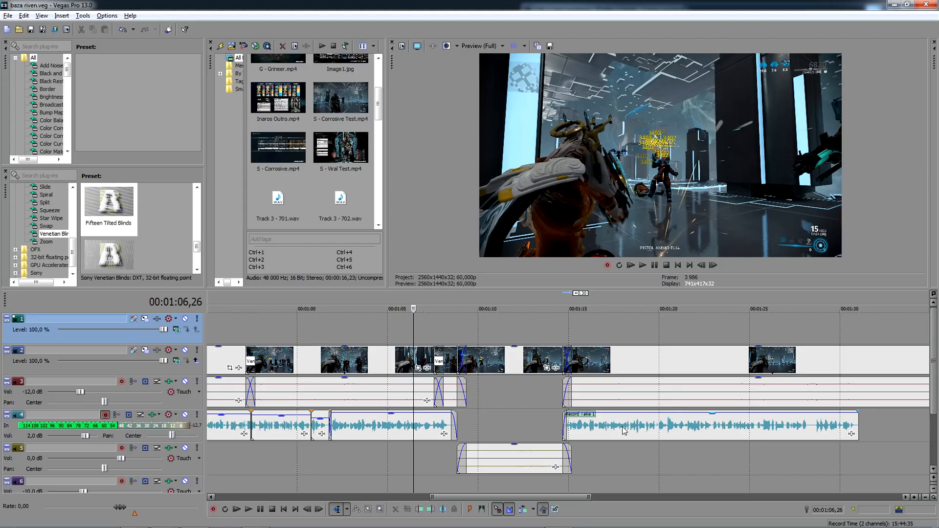
{"action": "left_click", "coordinate": [594, 423]}
{"action": "key", "text": "Delete"}
- Record another voice-over take on track 4 from 00:01:14,40
{"action": "left_click", "coordinate": [566, 419]}
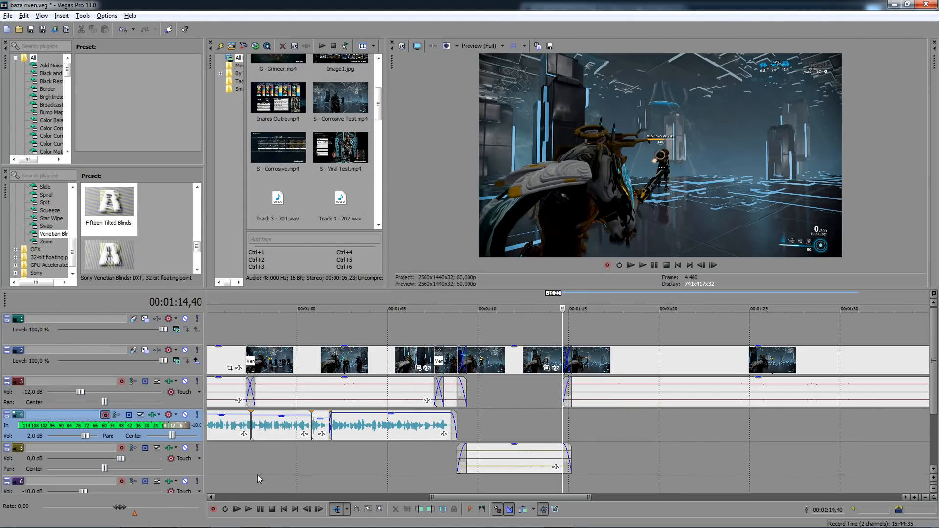
{"action": "left_click", "coordinate": [213, 510]}
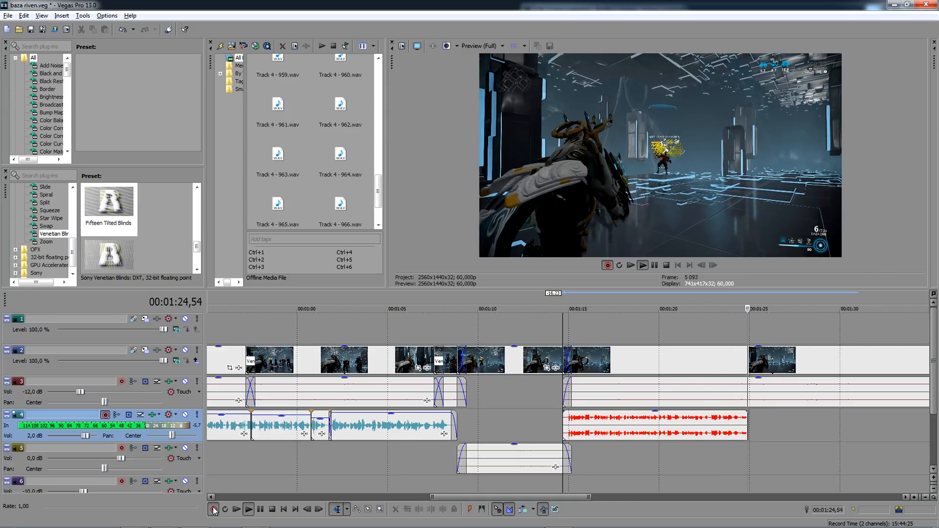
{"action": "left_click", "coordinate": [214, 511]}
{"action": "key", "text": "Return"}
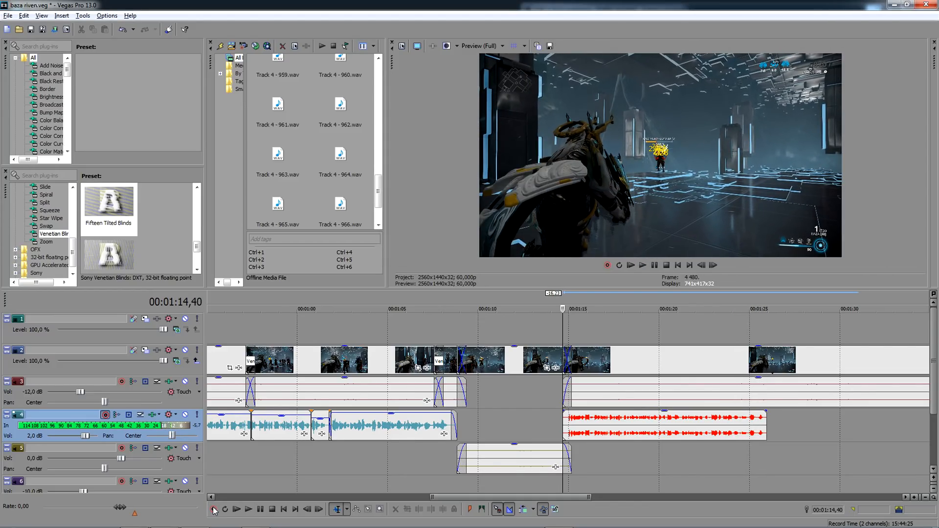
- Record a replacement voice-over take on track 4 from 00:01:14,40 and keep its file
{"action": "left_click", "coordinate": [214, 511]}
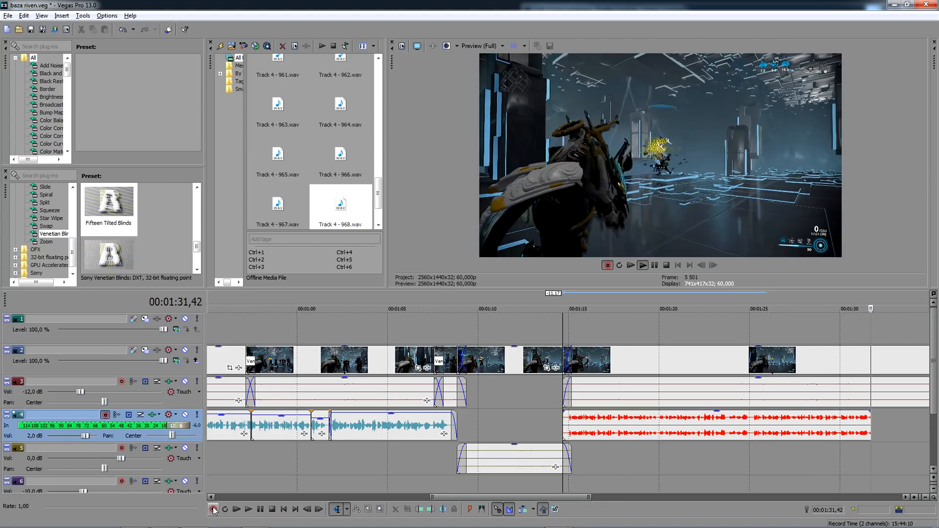
{"action": "left_click", "coordinate": [214, 512]}
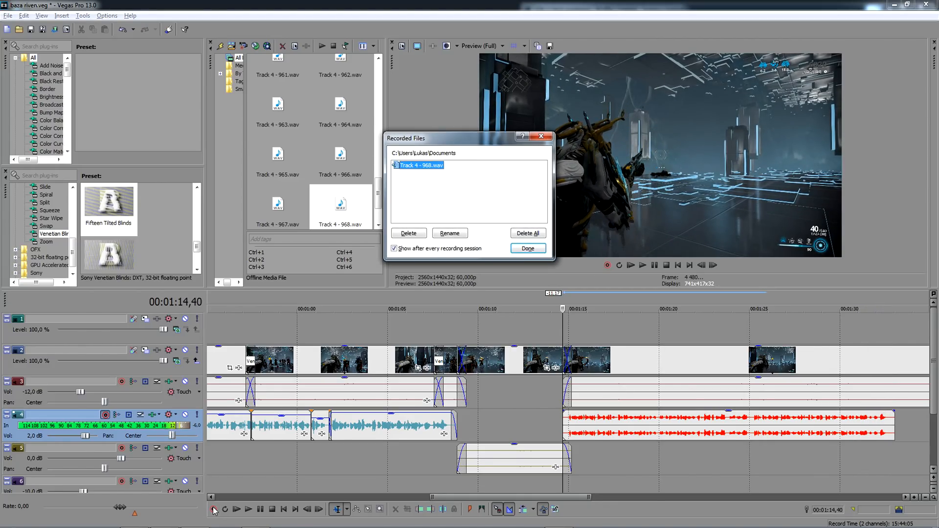
{"action": "key", "text": "Return"}
- Fade in the start of the replacement take and set its channels to use a single channel
{"action": "scroll", "coordinate": [483, 448], "scroll_direction": "up", "scroll_amount": 5}
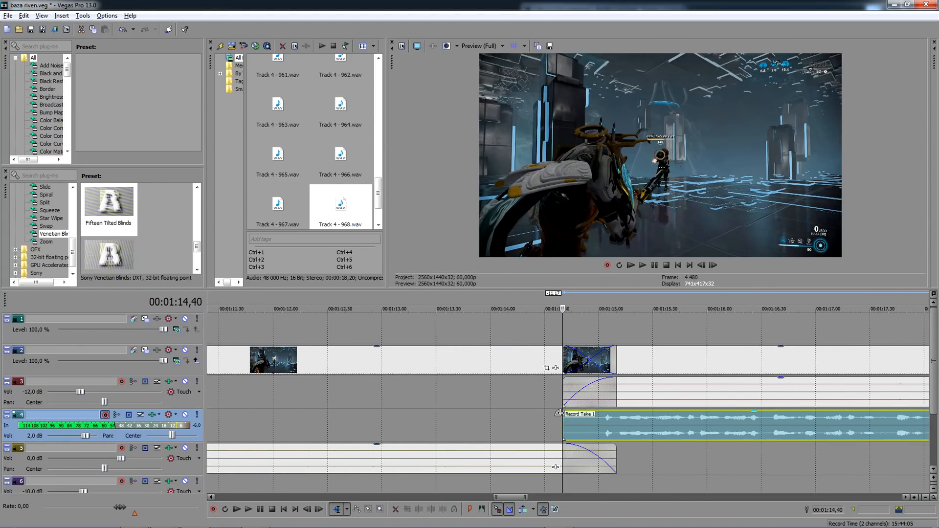
{"action": "left_click_drag", "start_coordinate": [558, 414], "coordinate": [597, 414]}
{"action": "right_click", "coordinate": [630, 422]}
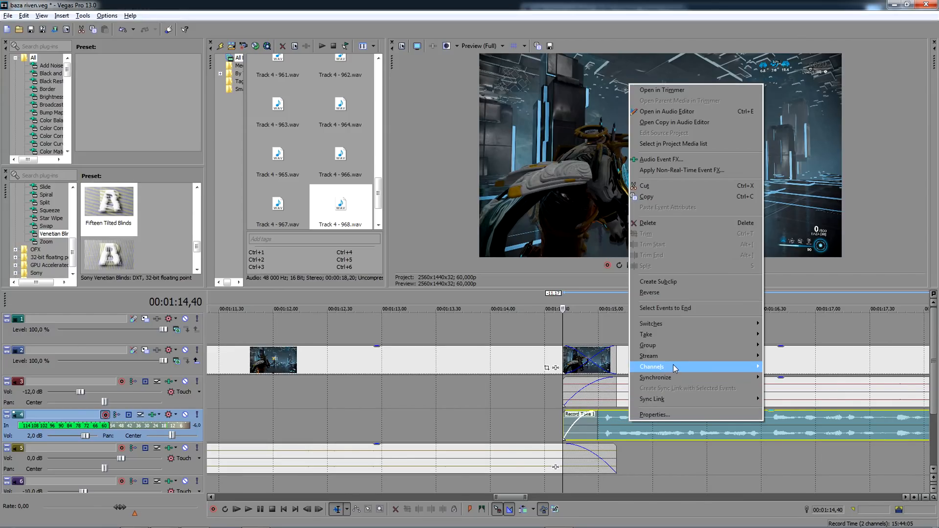
{"action": "mouse_move", "coordinate": [675, 367]}
{"action": "left_click", "coordinate": [787, 378]}
{"action": "scroll", "coordinate": [771, 393], "scroll_direction": "down", "scroll_amount": 5}
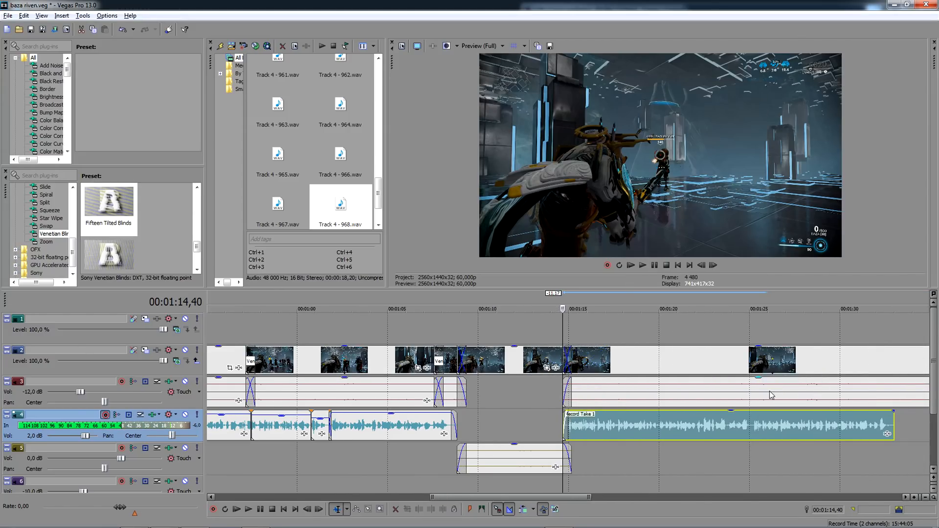
- Split out the short passage ending at 00:01:23,06 in the voice-over take and lower its volume
{"action": "left_click", "coordinate": [706, 424]}
{"action": "scroll", "coordinate": [707, 424], "scroll_direction": "up", "scroll_amount": 5}
{"action": "left_click", "coordinate": [631, 426]}
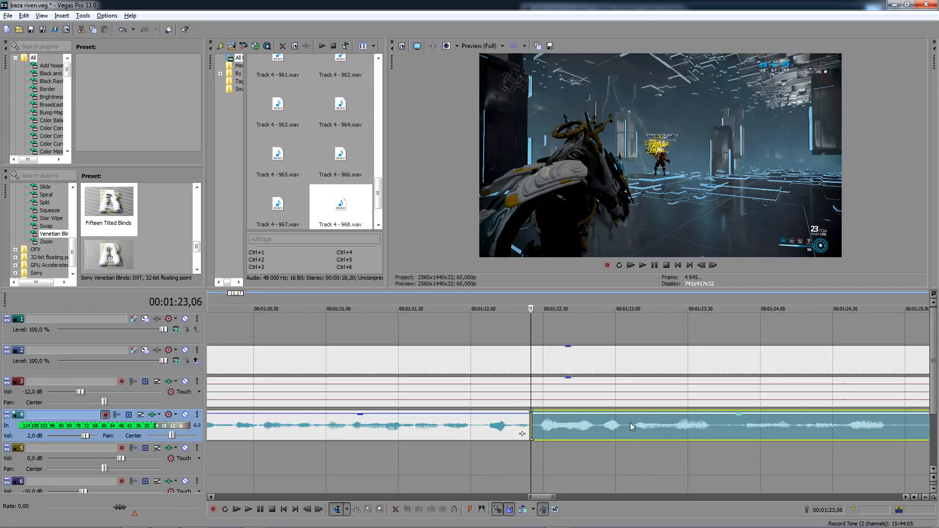
{"action": "key", "text": "s"}
{"action": "left_click_drag", "start_coordinate": [600, 414], "coordinate": [600, 422]}
{"action": "scroll", "coordinate": [600, 421], "scroll_direction": "down", "scroll_amount": 3}
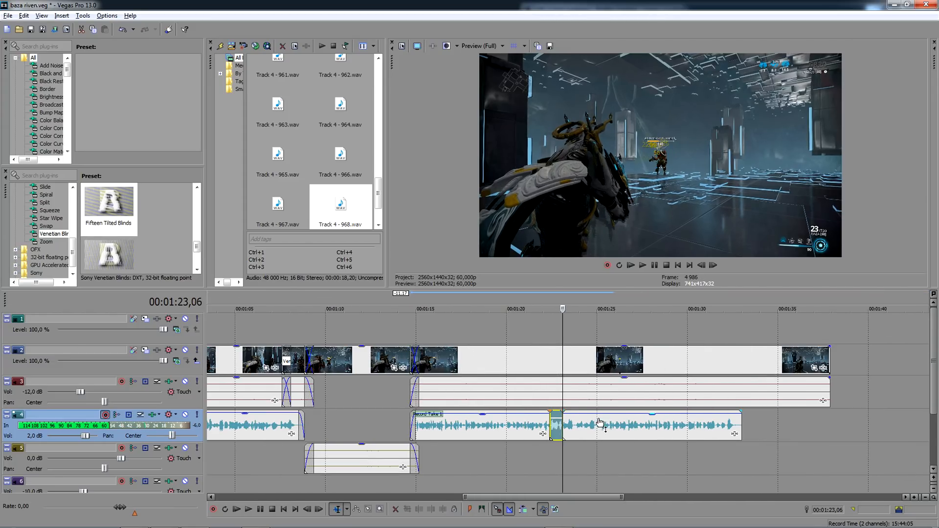
- Play back the edited voice-over passage from 00:01:14,21 to check it against the footage
{"action": "key", "text": "space"}
{"action": "left_click", "coordinate": [405, 324]}
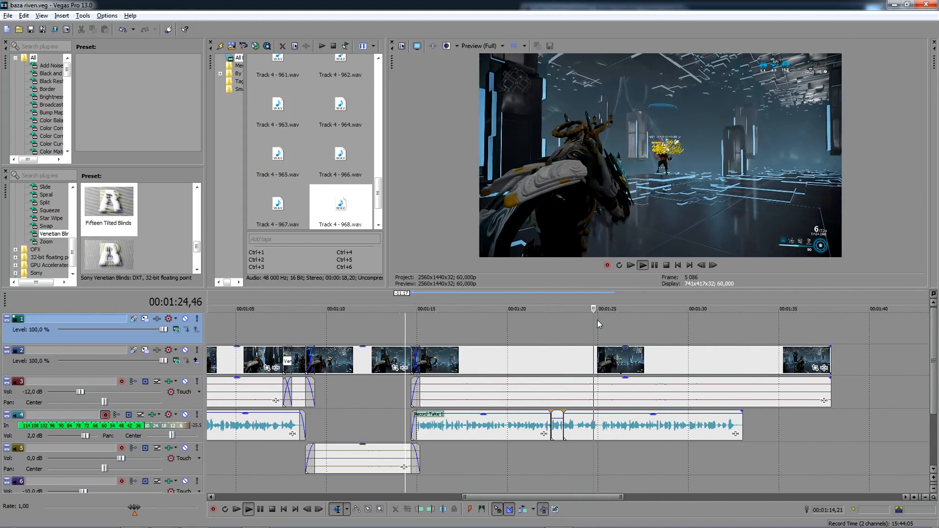
{"action": "key", "text": "space"}
{"action": "key", "text": "space"}
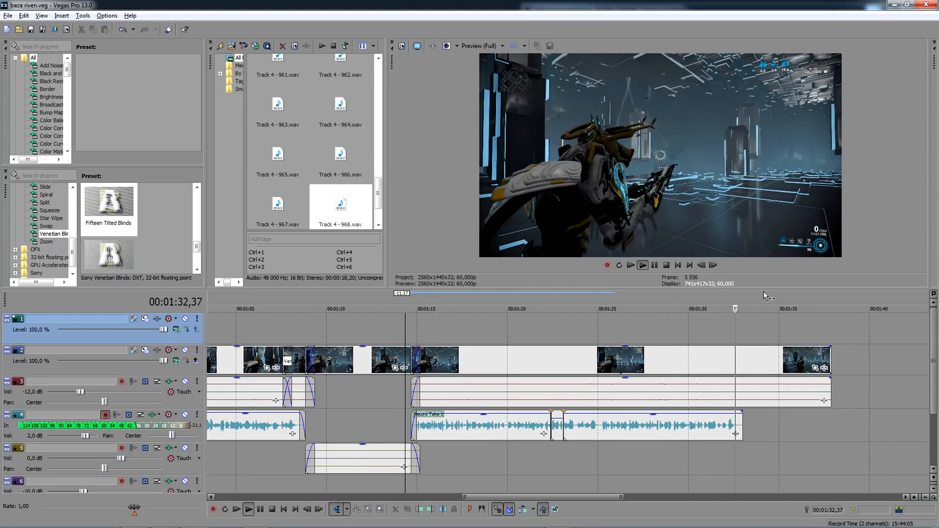
- Split the test clip on track 2 at the end of the voice-over take and delete the remainder
{"action": "key", "text": "space"}
{"action": "left_click", "coordinate": [743, 363]}
{"action": "key", "text": "s"}
{"action": "left_click", "coordinate": [774, 363]}
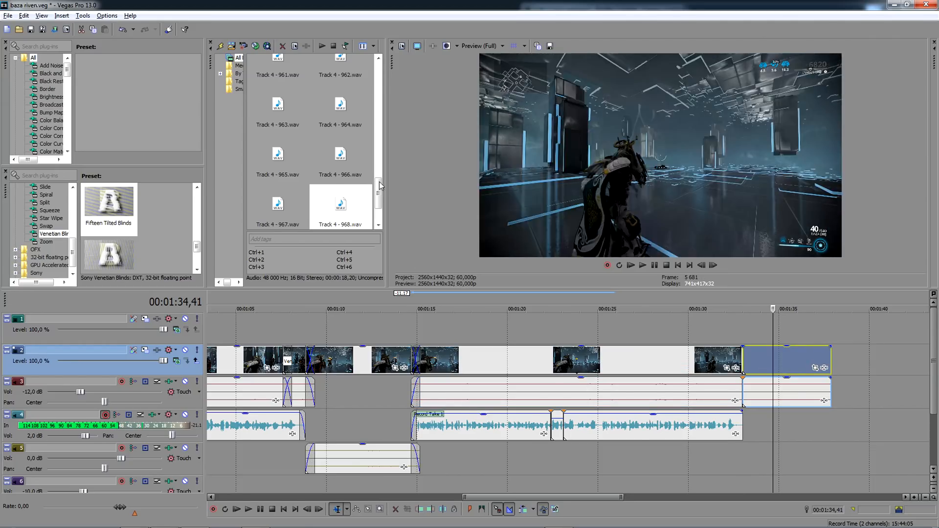
{"action": "key", "text": "Delete"}
- Place S - Corrosive Test.mp4 behind the shortened clip on track 2 and cut off its opening section
{"action": "left_click_drag", "start_coordinate": [380, 181], "coordinate": [570, 376]}
{"action": "scroll", "coordinate": [567, 366], "scroll_direction": "up", "scroll_amount": 3}
{"action": "left_click", "coordinate": [548, 367]}
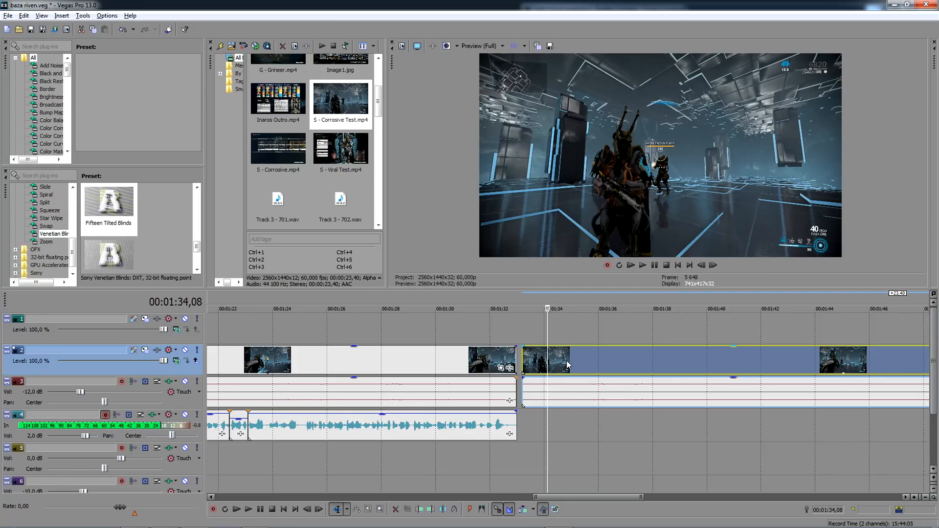
{"action": "left_click", "coordinate": [567, 365]}
{"action": "key", "text": "s"}
{"action": "left_click", "coordinate": [549, 365]}
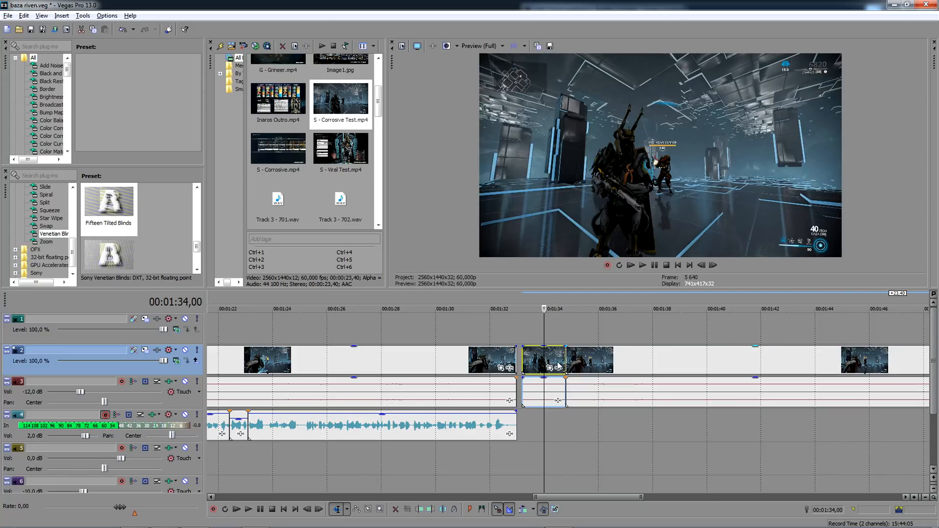
{"action": "key", "text": "Delete"}
- Overlap the S - Corrosive Test clip with the preceding clip by 0,30 and apply the Fifteen Tilted Blinds transition to the crossfade
{"action": "left_click_drag", "start_coordinate": [580, 364], "coordinate": [511, 361]}
{"action": "left_click", "coordinate": [523, 341]}
{"action": "scroll", "coordinate": [523, 344], "scroll_direction": "up", "scroll_amount": 4}
{"action": "left_click", "coordinate": [581, 360]}
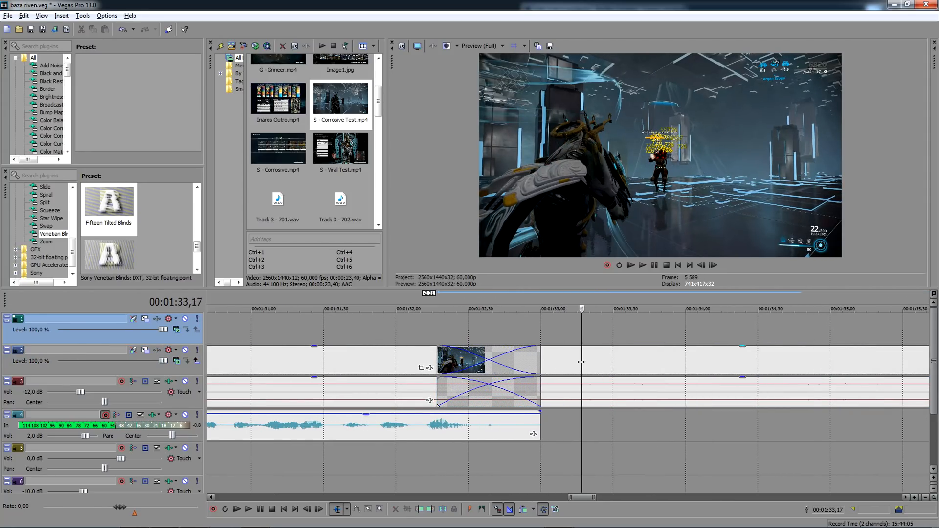
{"action": "left_click_drag", "start_coordinate": [601, 365], "coordinate": [633, 368]}
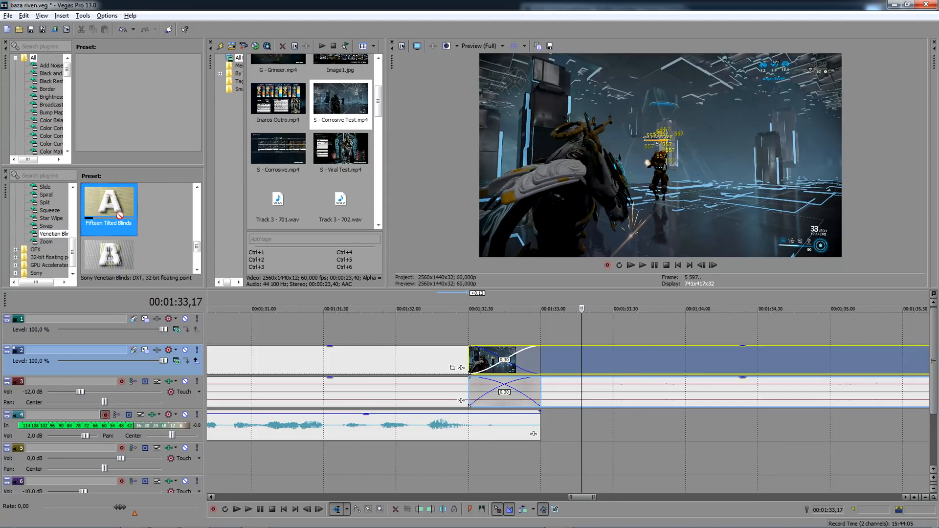
{"action": "left_click_drag", "start_coordinate": [108, 204], "coordinate": [518, 369]}
{"action": "left_click", "coordinate": [630, 115]}
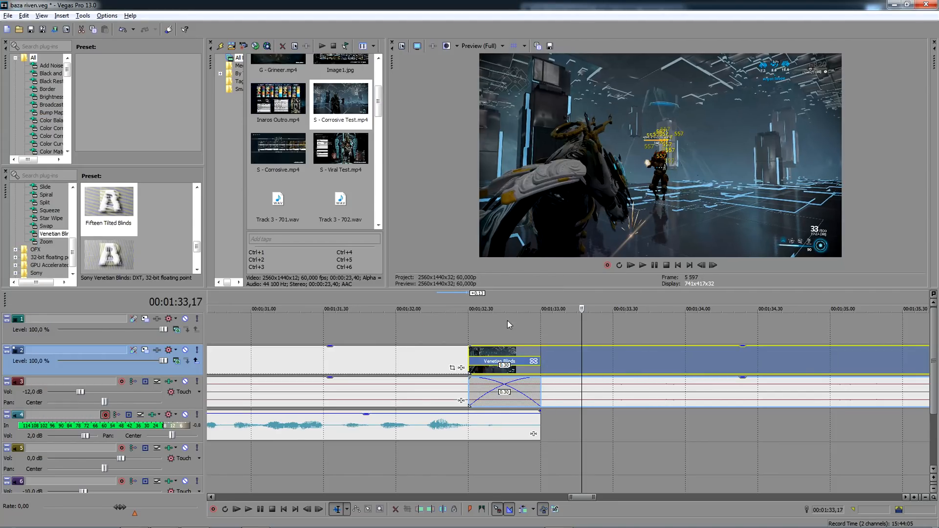
- Record a voice-over take on track 4 from 00:01:32,50
{"action": "left_click", "coordinate": [516, 330]}
{"action": "left_click", "coordinate": [214, 511]}
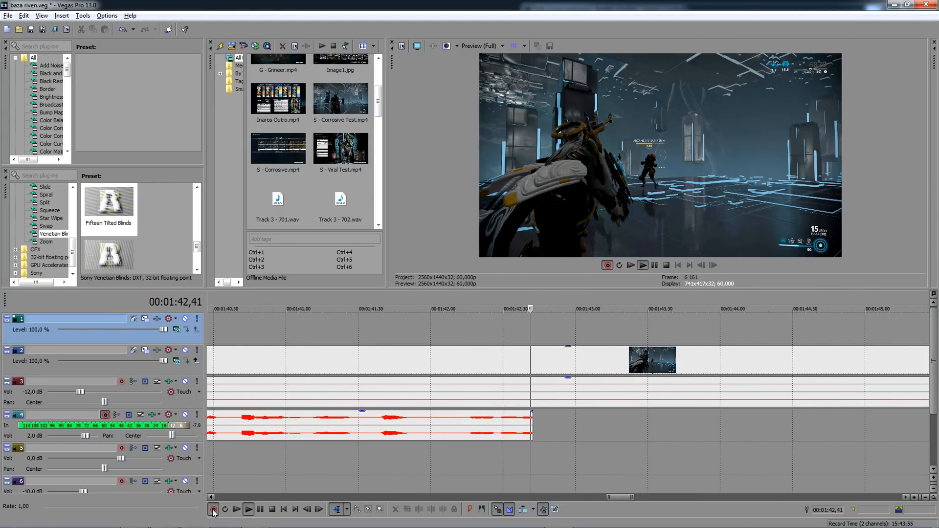
{"action": "left_click", "coordinate": [213, 512]}
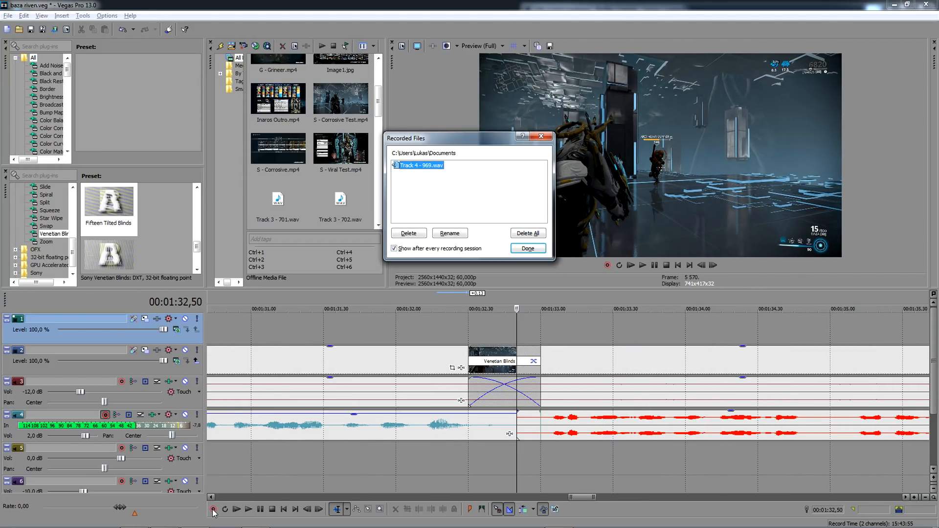
{"action": "key", "text": "Return"}
- Record a replacement voice-over take on track 4 from 00:01:32,50 and set it to use a single channel
{"action": "left_click", "coordinate": [213, 510]}
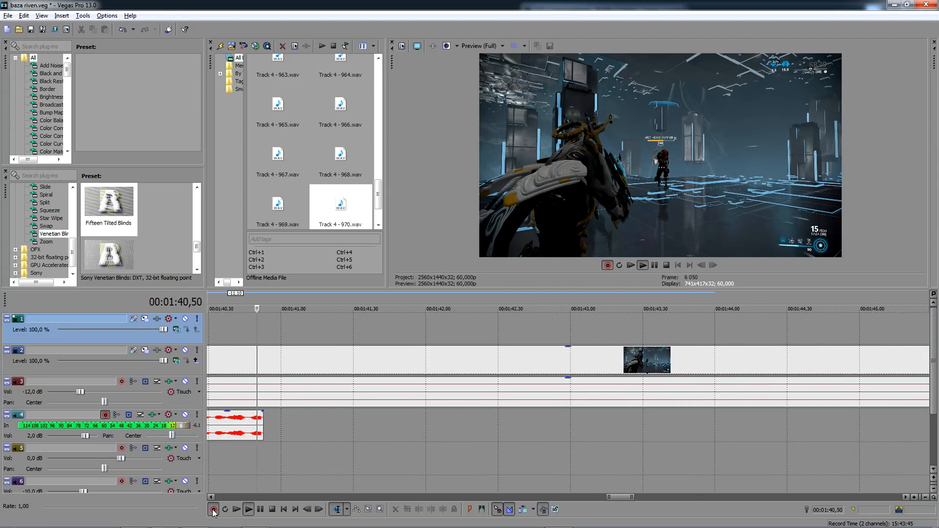
{"action": "left_click", "coordinate": [213, 510]}
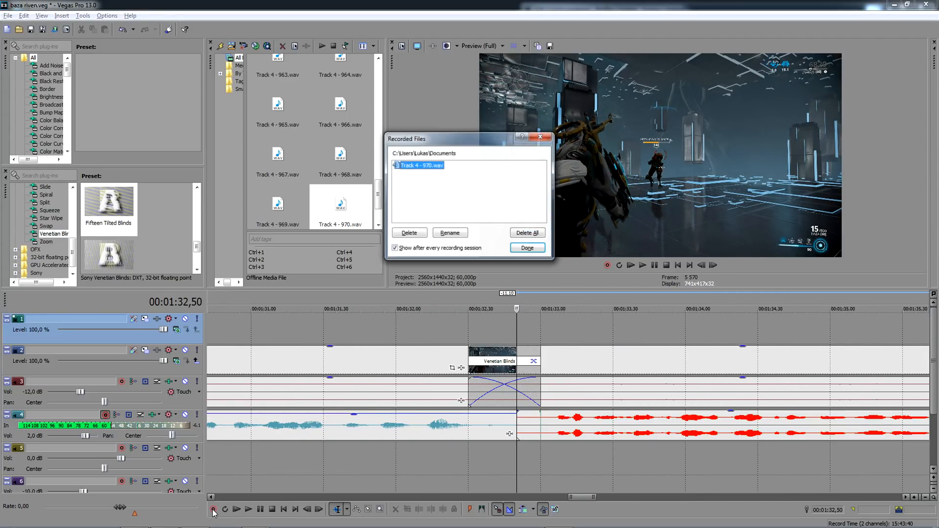
{"action": "key", "text": "Return"}
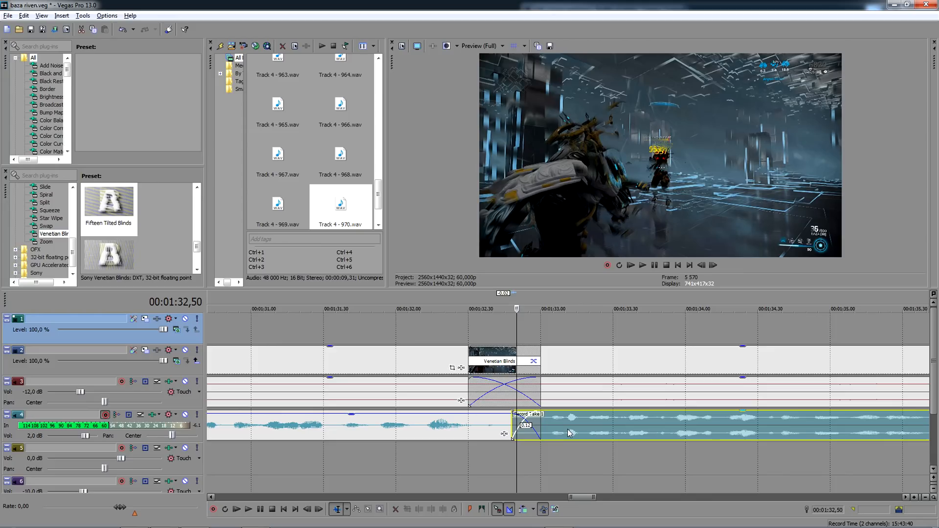
{"action": "right_click", "coordinate": [568, 433]}
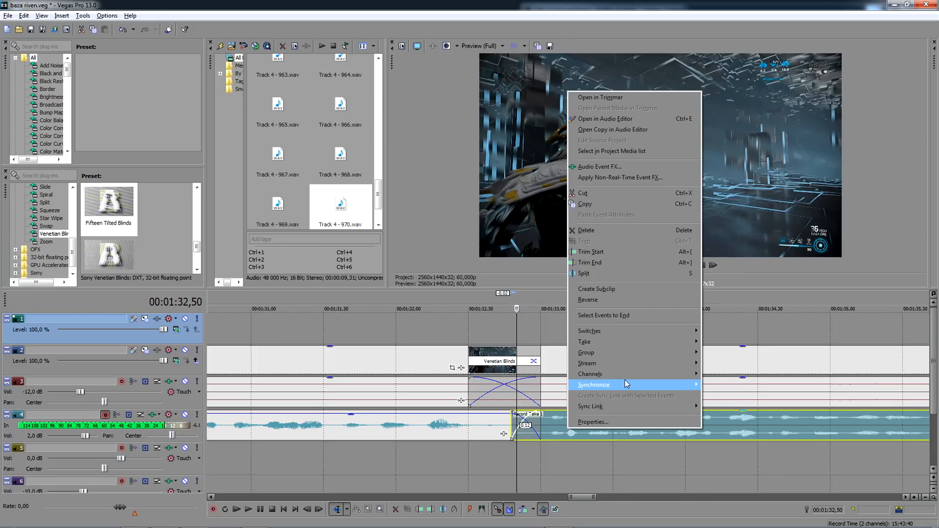
{"action": "left_click", "coordinate": [729, 385]}
- Split the replacement take at 00:01:34,49 and lower the volume of its opening part
{"action": "scroll", "coordinate": [693, 405], "scroll_direction": "down", "scroll_amount": 5}
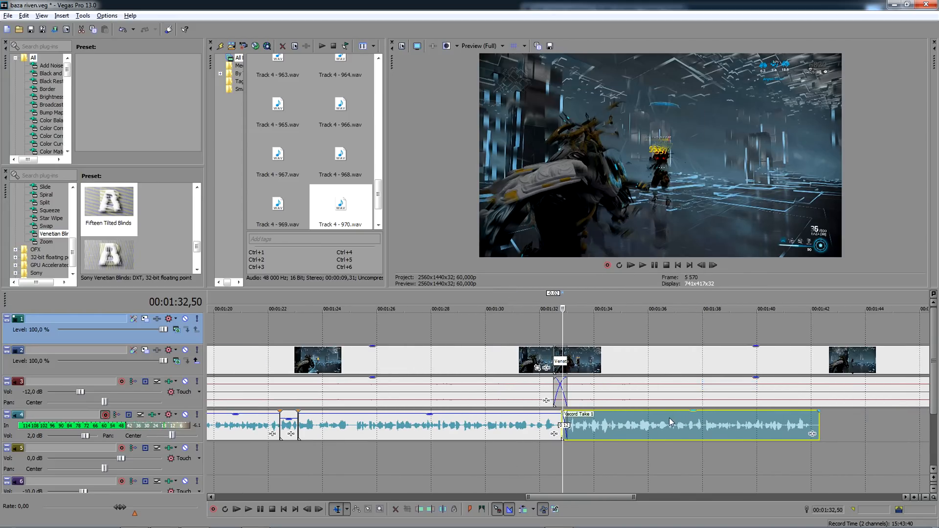
{"action": "scroll", "coordinate": [692, 416], "scroll_direction": "up", "scroll_amount": 4}
{"action": "left_click", "coordinate": [708, 431]}
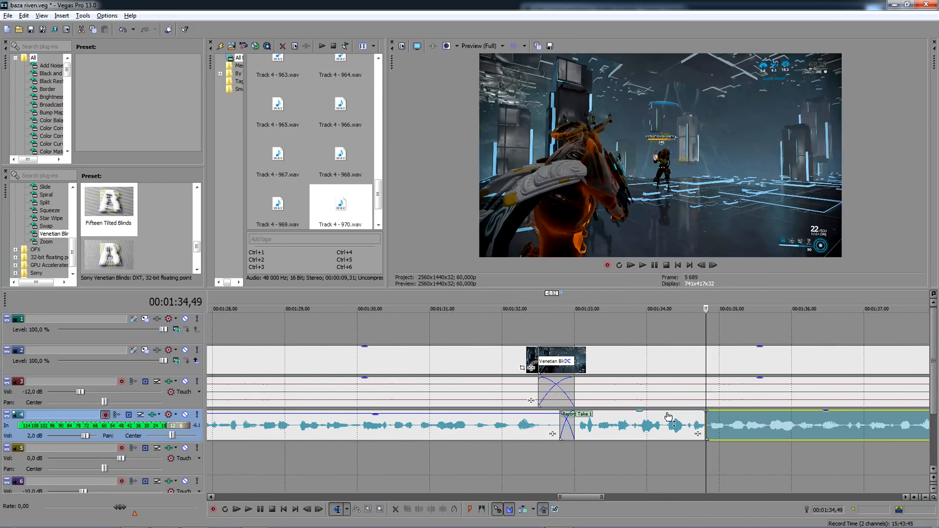
{"action": "key", "text": "s"}
- Split the S - Corrosive Test clip at the voice-over's end, 00:01:42,19, and delete the remainder
{"action": "scroll", "coordinate": [667, 422], "scroll_direction": "down", "scroll_amount": 6}
{"action": "left_click", "coordinate": [664, 368]}
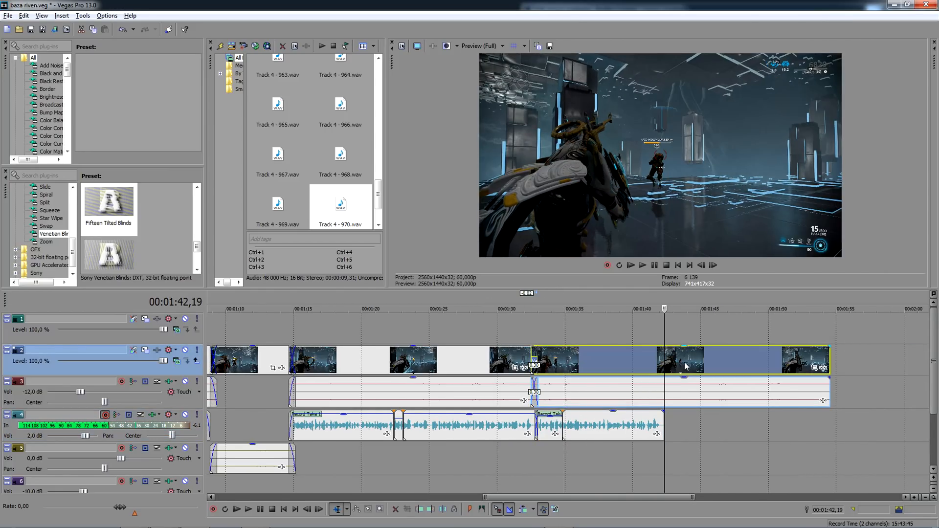
{"action": "key", "text": "s"}
{"action": "left_click", "coordinate": [727, 367]}
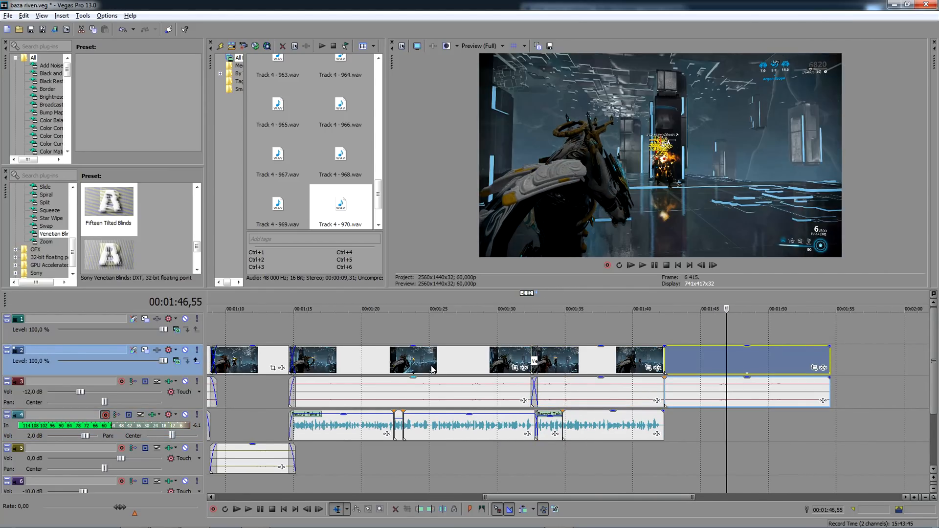
{"action": "key", "text": "Delete"}
- Play back the edited section from 00:01:14,40 to the end of the last clip
{"action": "scroll", "coordinate": [432, 370], "scroll_direction": "down", "scroll_amount": 3}
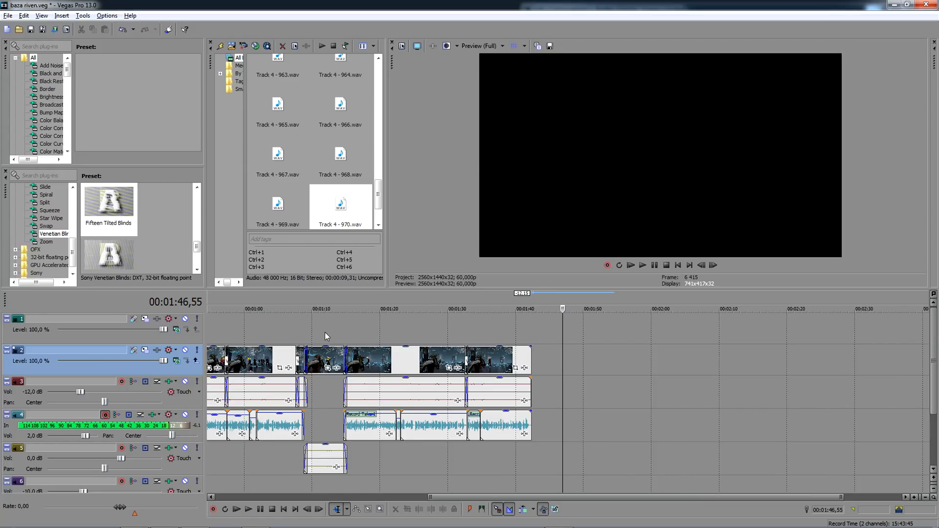
{"action": "scroll", "coordinate": [339, 332], "scroll_direction": "down", "scroll_amount": 2}
{"action": "scroll", "coordinate": [384, 332], "scroll_direction": "down", "scroll_amount": 2}
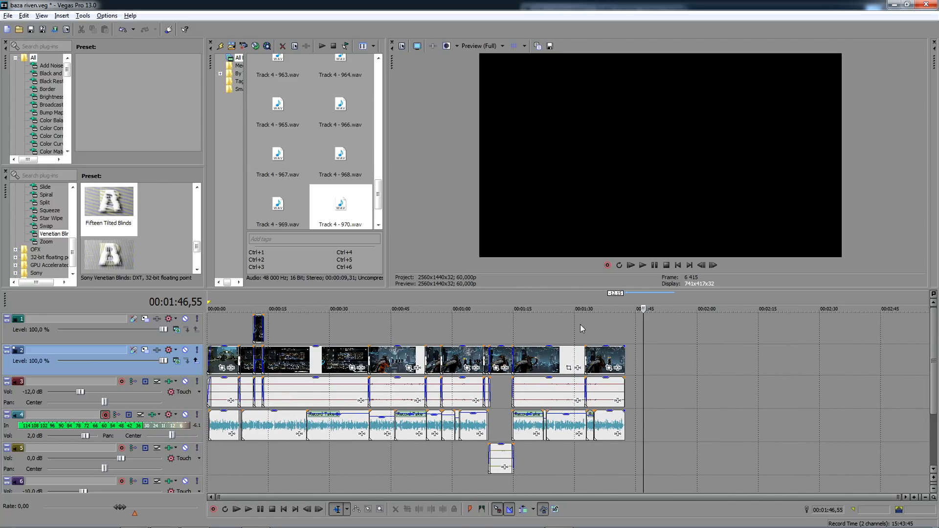
{"action": "left_click", "coordinate": [513, 333]}
{"action": "scroll", "coordinate": [517, 333], "scroll_direction": "up", "scroll_amount": 4}
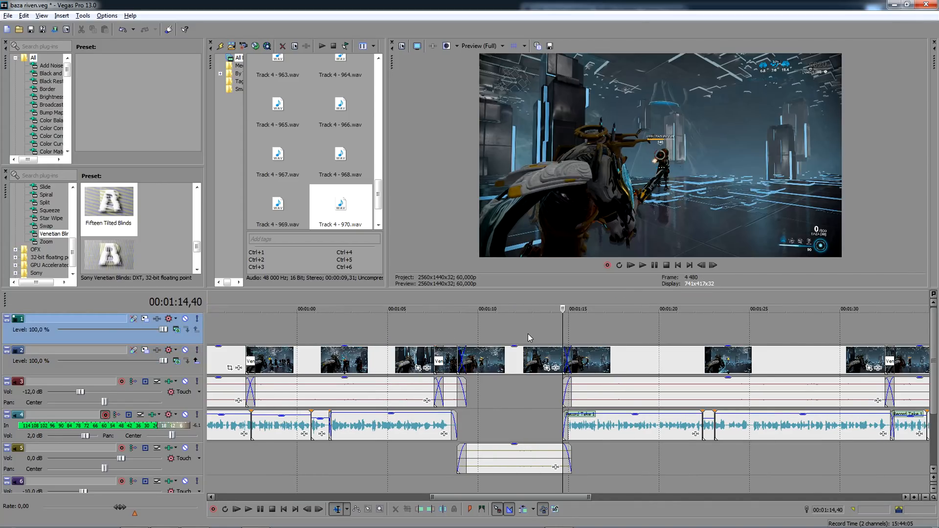
{"action": "key", "text": "space"}
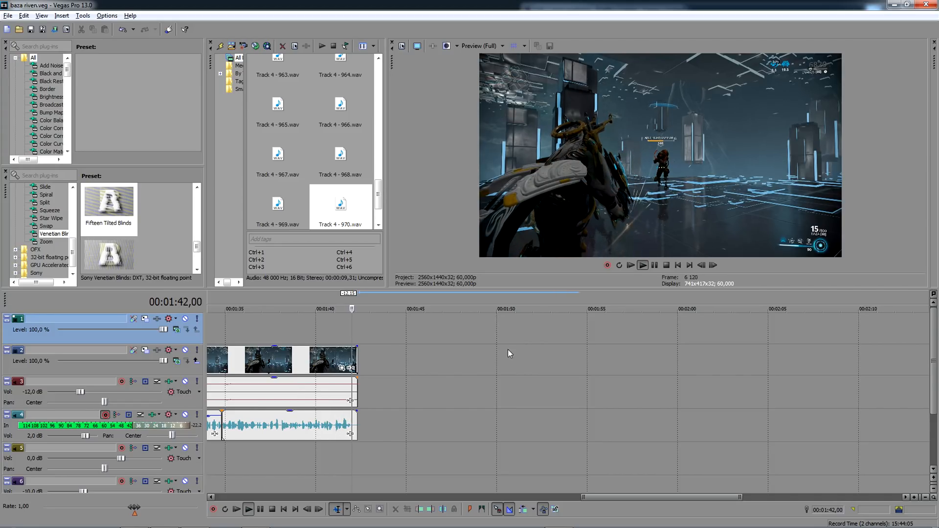
{"action": "key", "text": "space"}
- Add G - Grineer.mp4 to track 2 directly after the last test clip
{"action": "scroll", "coordinate": [652, 339], "scroll_direction": "down", "scroll_amount": 3}
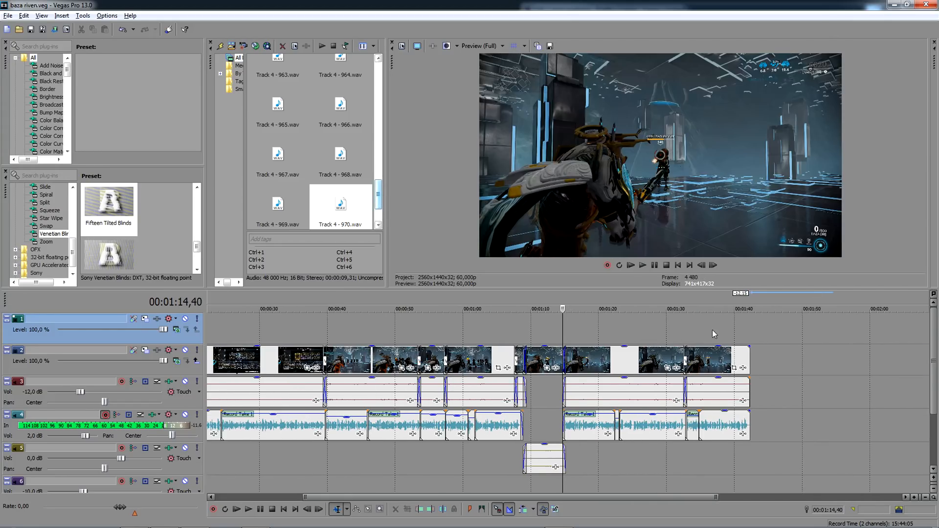
{"action": "left_click", "coordinate": [717, 330]}
{"action": "scroll", "coordinate": [335, 179], "scroll_direction": "up", "scroll_amount": 10}
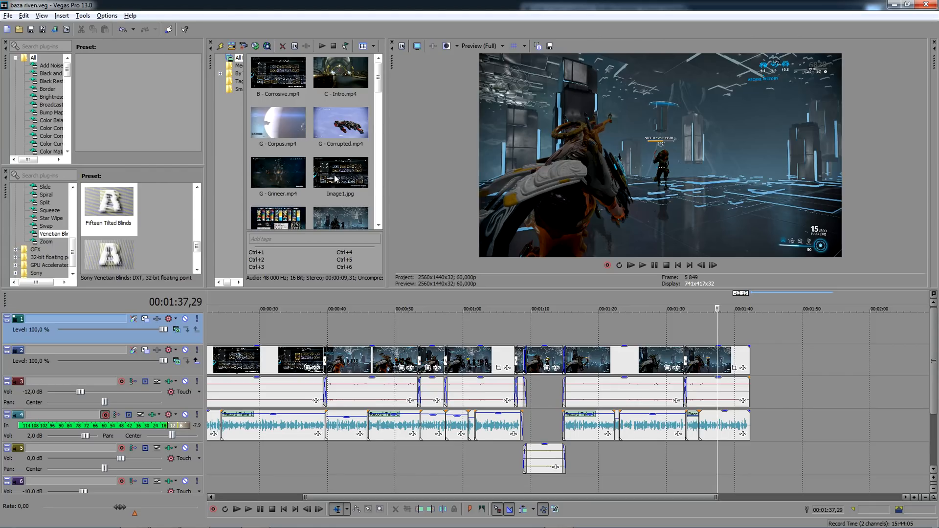
{"action": "left_click", "coordinate": [308, 169]}
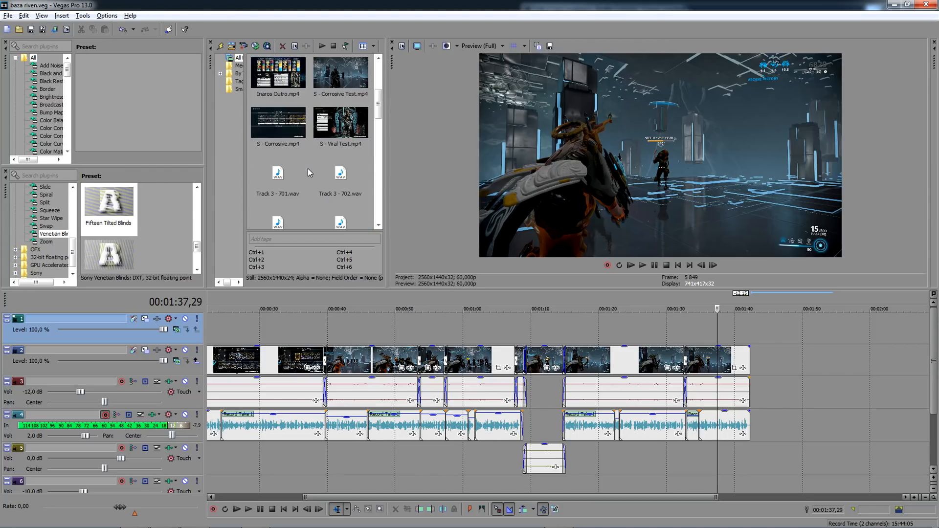
{"action": "scroll", "coordinate": [310, 169], "scroll_direction": "down", "scroll_amount": 3}
{"action": "scroll", "coordinate": [309, 169], "scroll_direction": "up", "scroll_amount": 3}
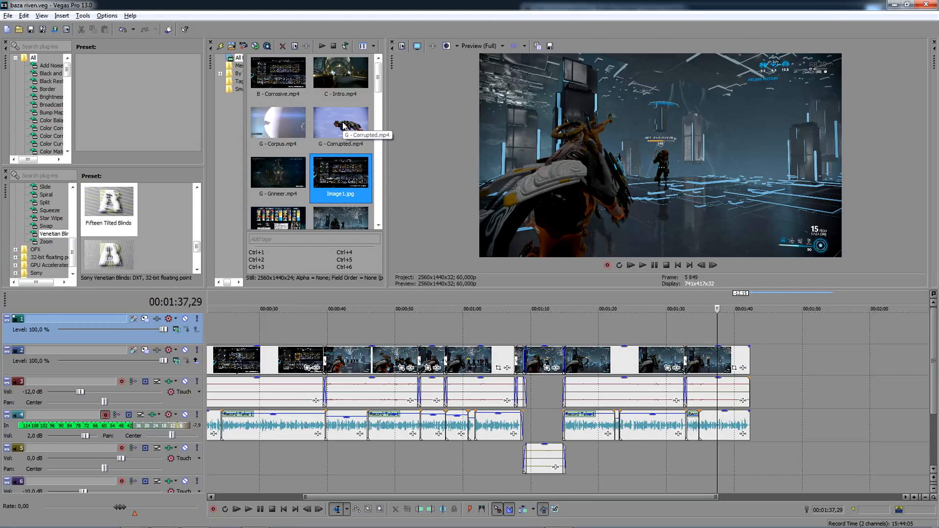
{"action": "left_click", "coordinate": [294, 126]}
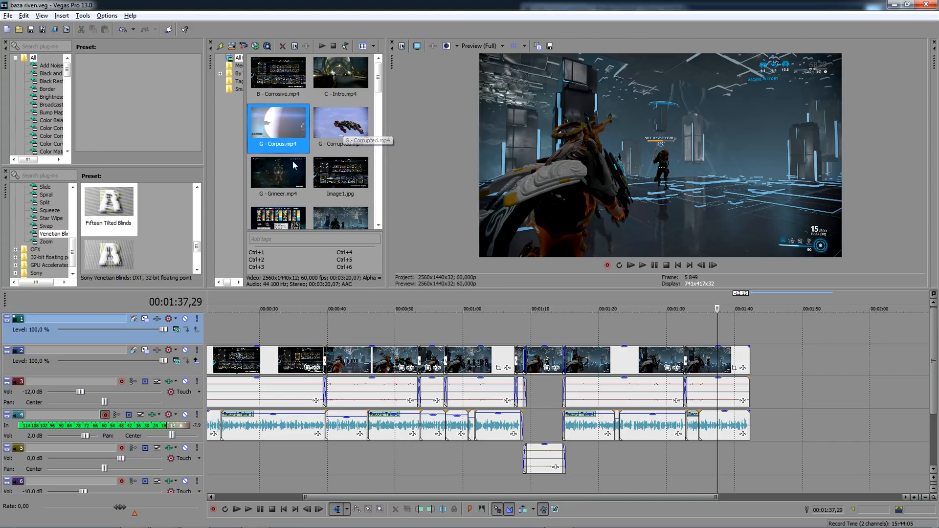
{"action": "left_click_drag", "start_coordinate": [294, 165], "coordinate": [809, 357]}
- Skim through the G - Grineer clip at various points to find a suitable gameplay passage
{"action": "scroll", "coordinate": [648, 367], "scroll_direction": "down", "scroll_amount": 6}
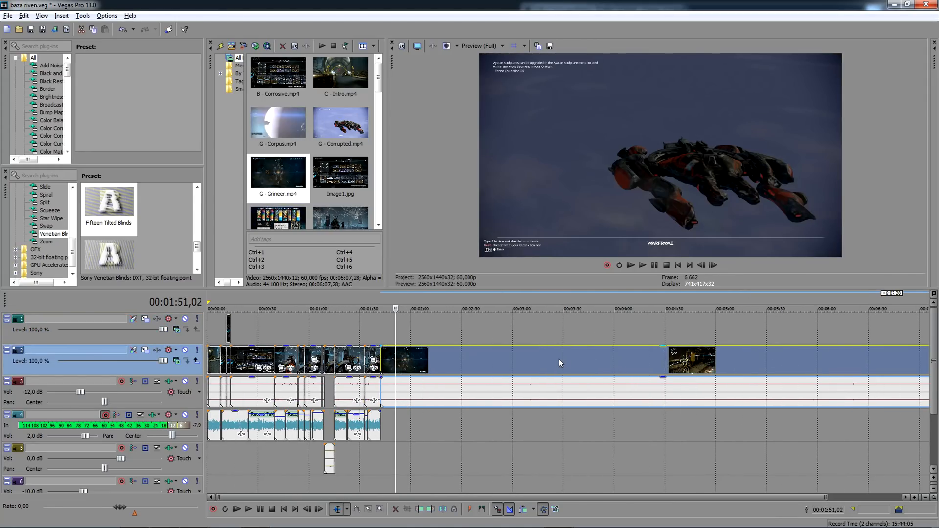
{"action": "left_click", "coordinate": [559, 362]}
{"action": "left_click", "coordinate": [675, 365]}
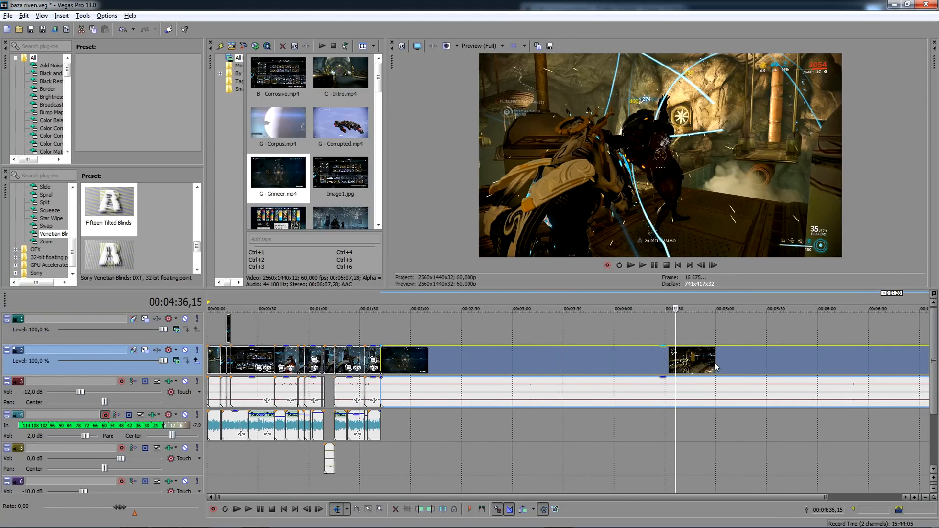
{"action": "left_click", "coordinate": [699, 368]}
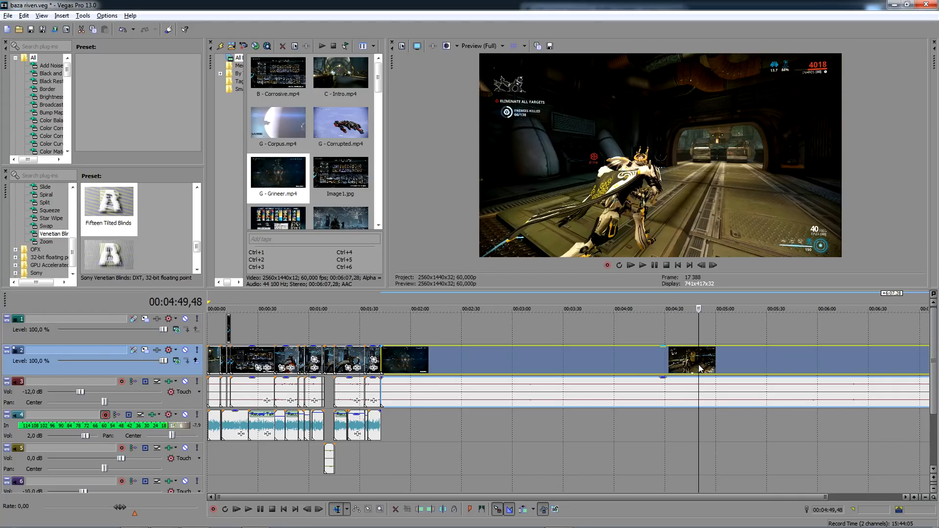
{"action": "left_click", "coordinate": [740, 358]}
{"action": "left_click", "coordinate": [756, 357]}
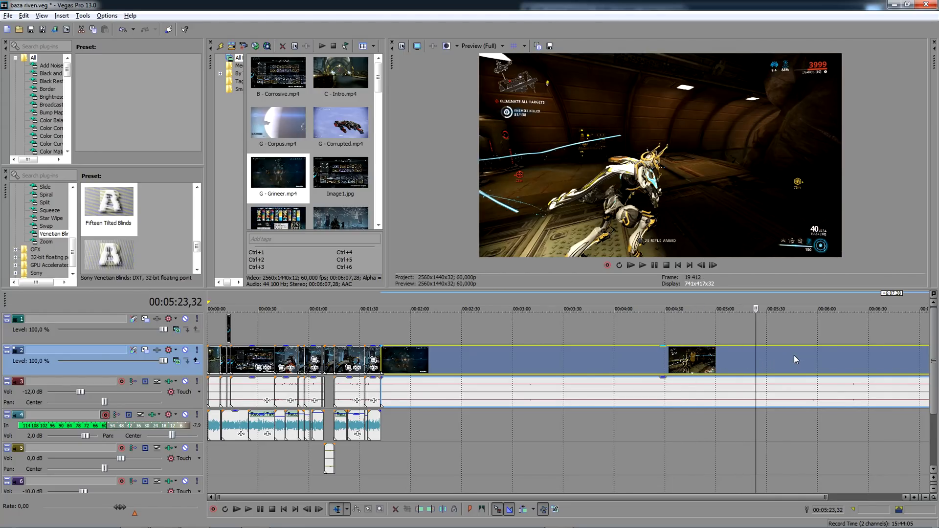
{"action": "left_click", "coordinate": [794, 355]}
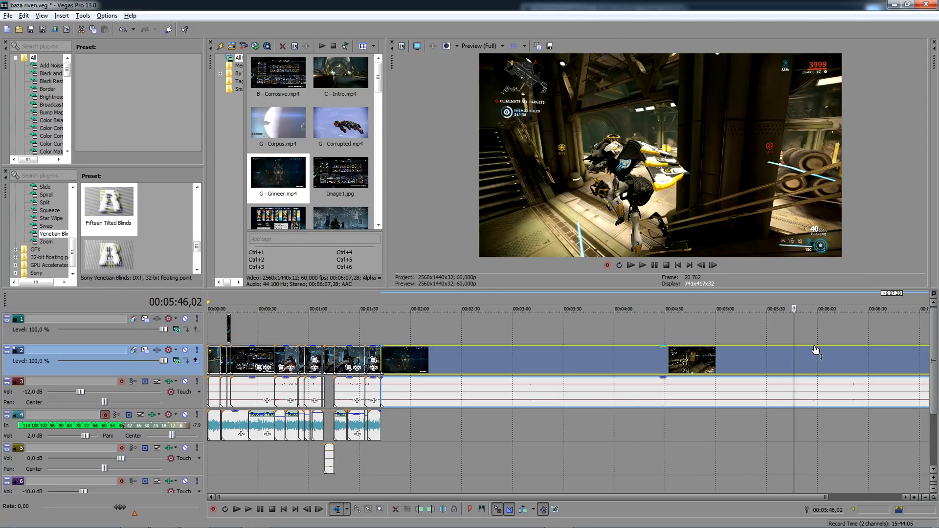
{"action": "left_click", "coordinate": [838, 355]}
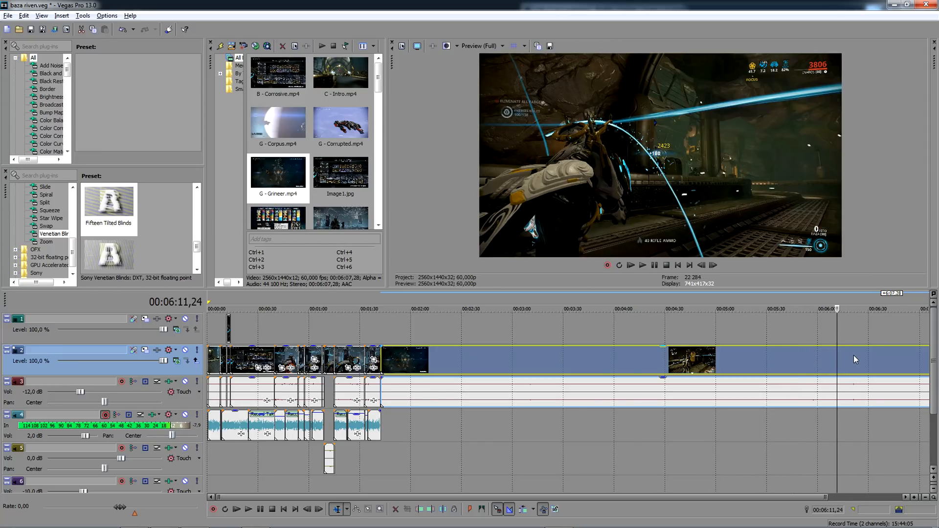
{"action": "left_click", "coordinate": [846, 355]}
{"action": "scroll", "coordinate": [848, 354], "scroll_direction": "down", "scroll_amount": 1}
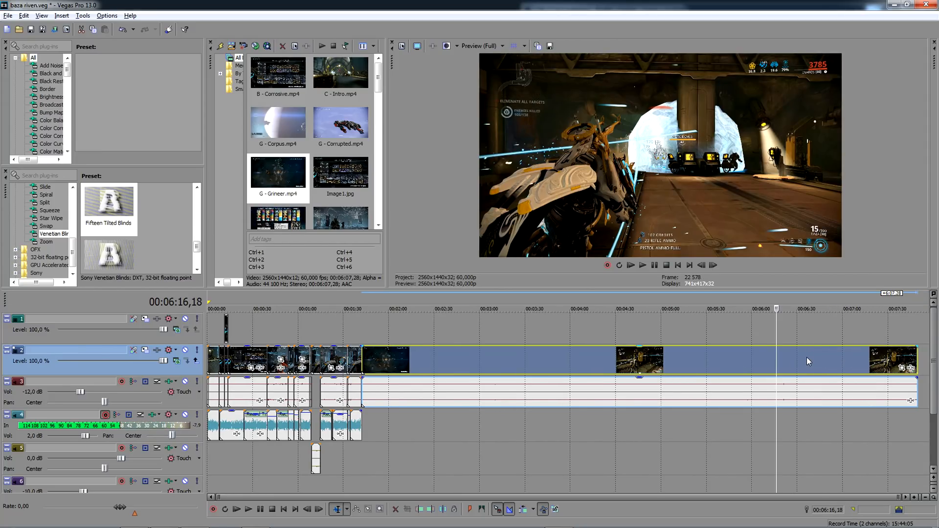
{"action": "left_click", "coordinate": [801, 357]}
{"action": "left_click", "coordinate": [762, 359]}
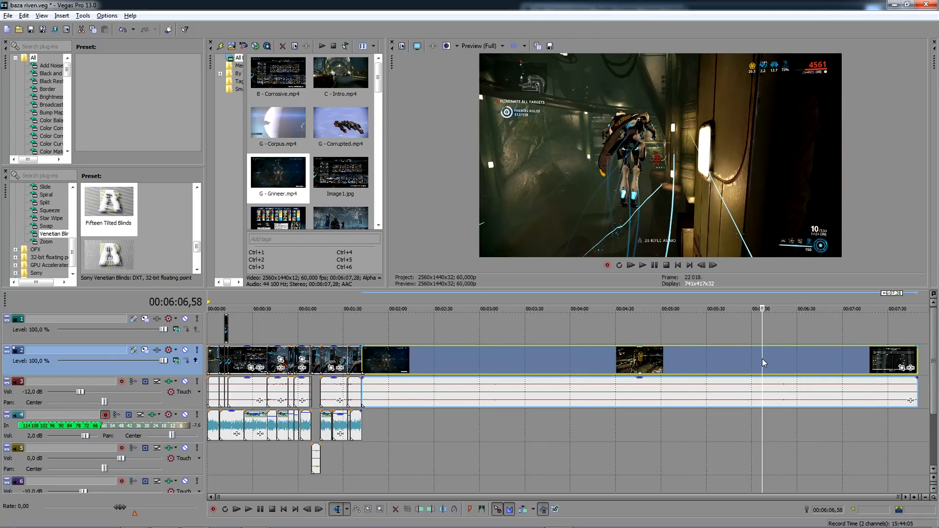
{"action": "scroll", "coordinate": [761, 359], "scroll_direction": "up", "scroll_amount": 2}
{"action": "left_click", "coordinate": [670, 359]}
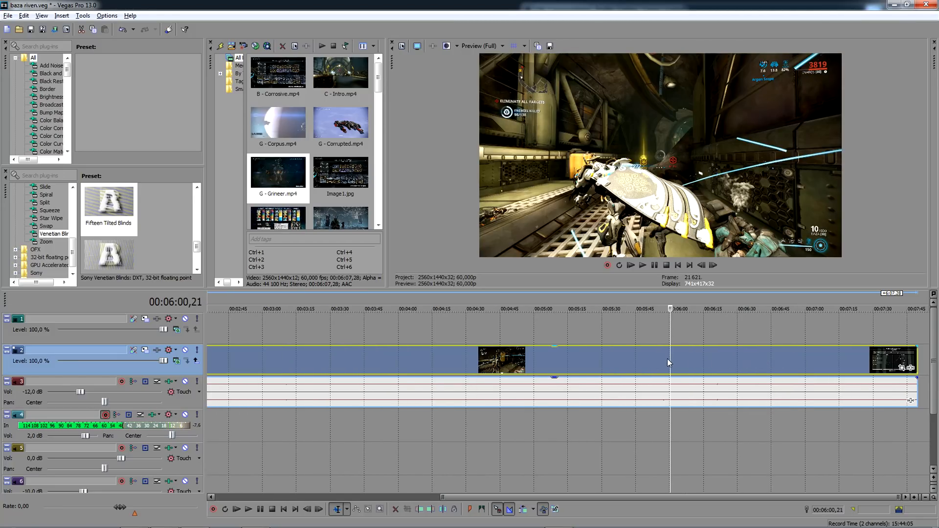
{"action": "left_click", "coordinate": [654, 356]}
{"action": "scroll", "coordinate": [654, 357], "scroll_direction": "up", "scroll_amount": 2}
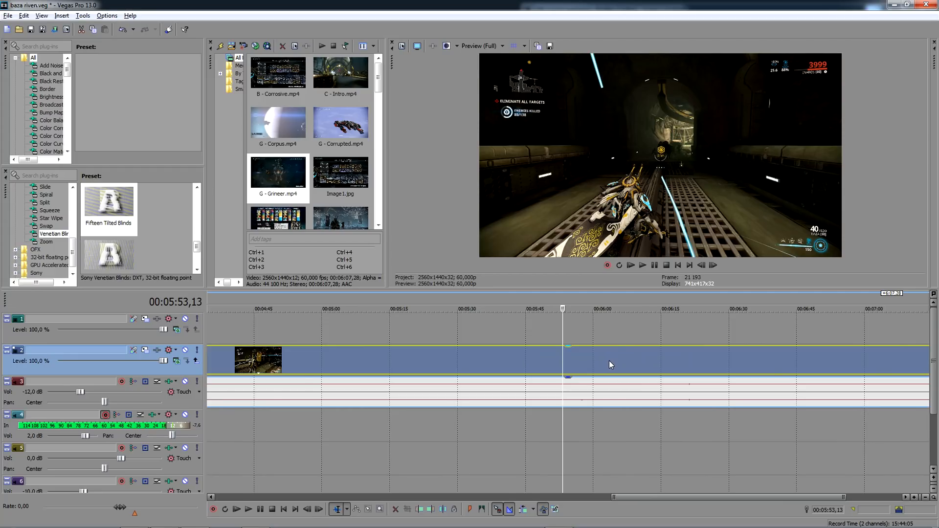
{"action": "left_click", "coordinate": [710, 358]}
{"action": "scroll", "coordinate": [711, 357], "scroll_direction": "down", "scroll_amount": 2}
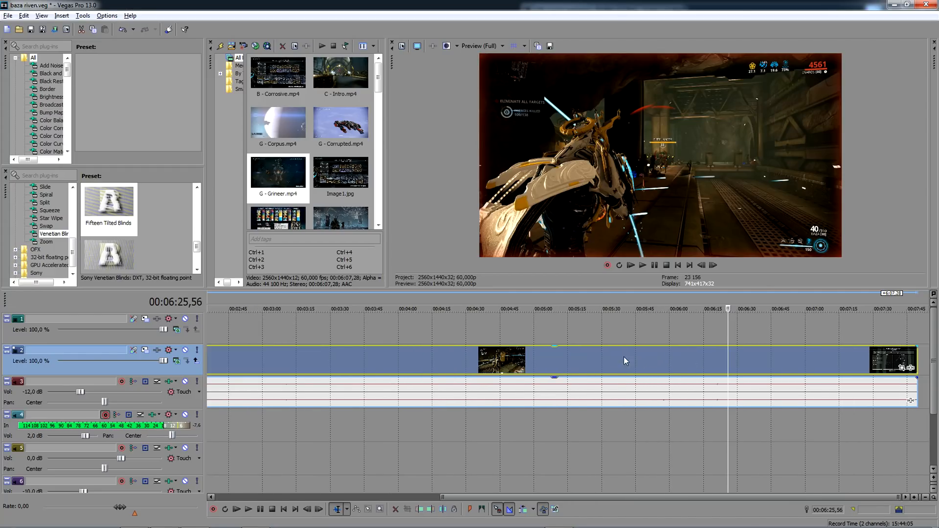
{"action": "left_click", "coordinate": [713, 360]}
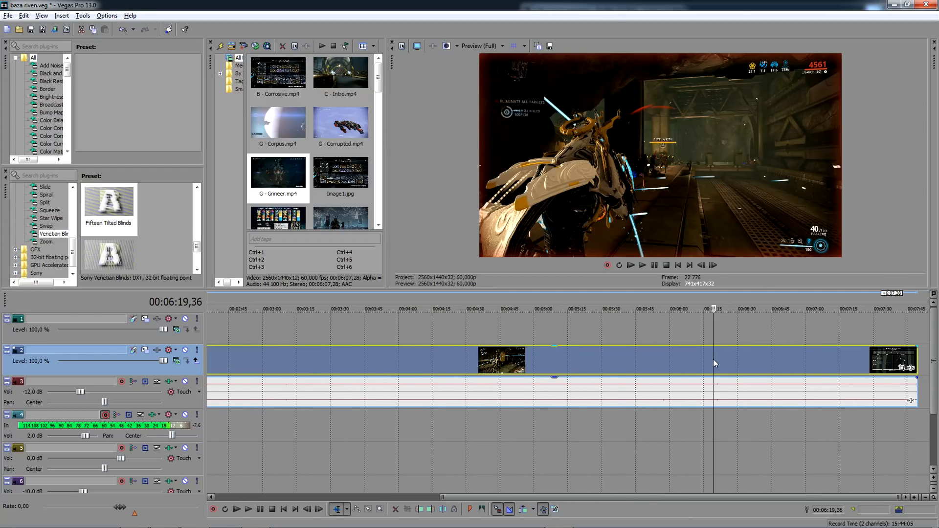
{"action": "scroll", "coordinate": [713, 359], "scroll_direction": "up", "scroll_amount": 2}
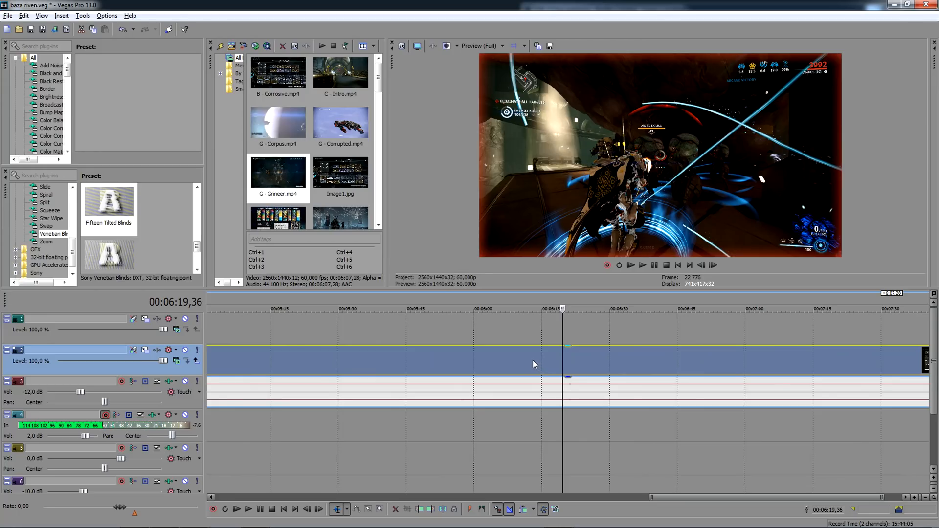
- Split the G - Grineer clip at 00:06:08,18, delete the part before it, and move the remainder directly after the last test clip
{"action": "left_click", "coordinate": [530, 360]}
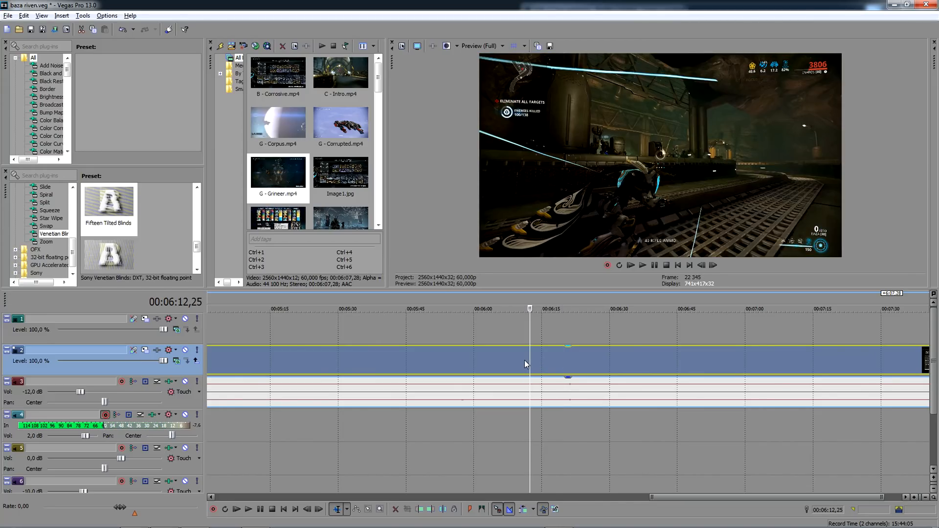
{"action": "left_click", "coordinate": [512, 360]}
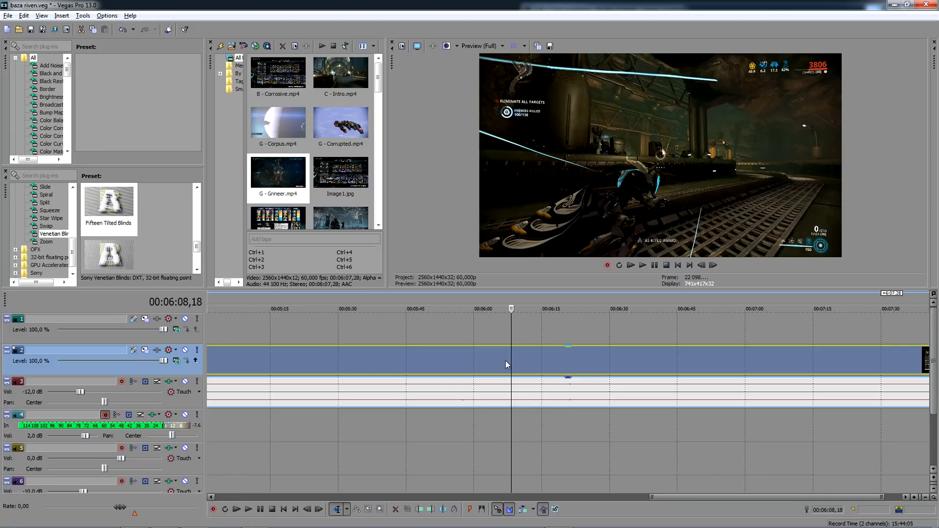
{"action": "scroll", "coordinate": [507, 365], "scroll_direction": "down", "scroll_amount": 5}
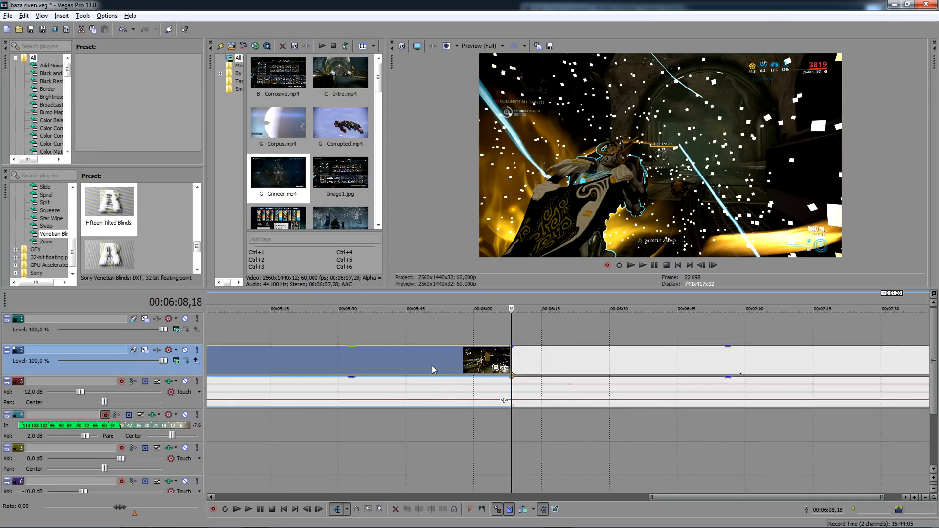
{"action": "key", "text": "Delete"}
{"action": "left_click_drag", "start_coordinate": [803, 365], "coordinate": [401, 377]}
{"action": "left_click", "coordinate": [363, 337]}
- Play back the beginning of the moved G - Grineer clip from 00:01:42,19
{"action": "scroll", "coordinate": [366, 334], "scroll_direction": "up", "scroll_amount": 4}
{"action": "scroll", "coordinate": [504, 357], "scroll_direction": "up", "scroll_amount": 3}
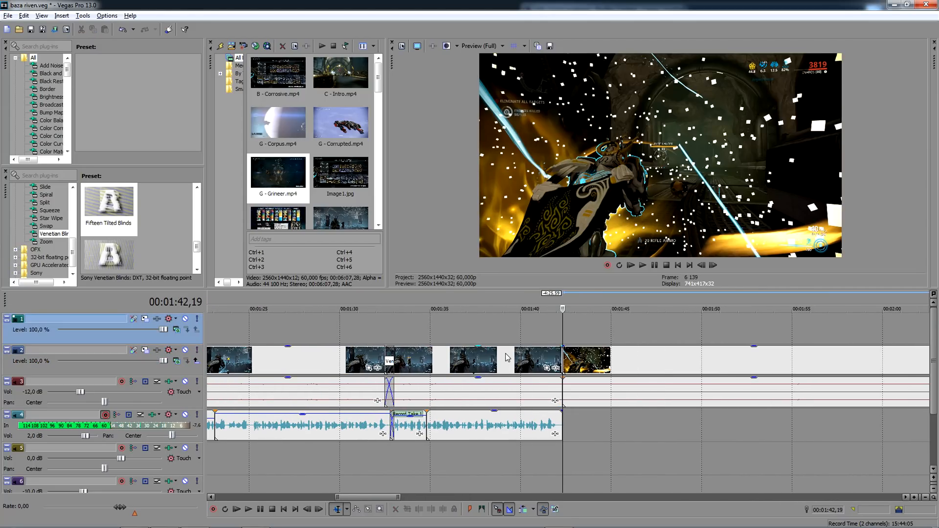
{"action": "key", "text": "space"}
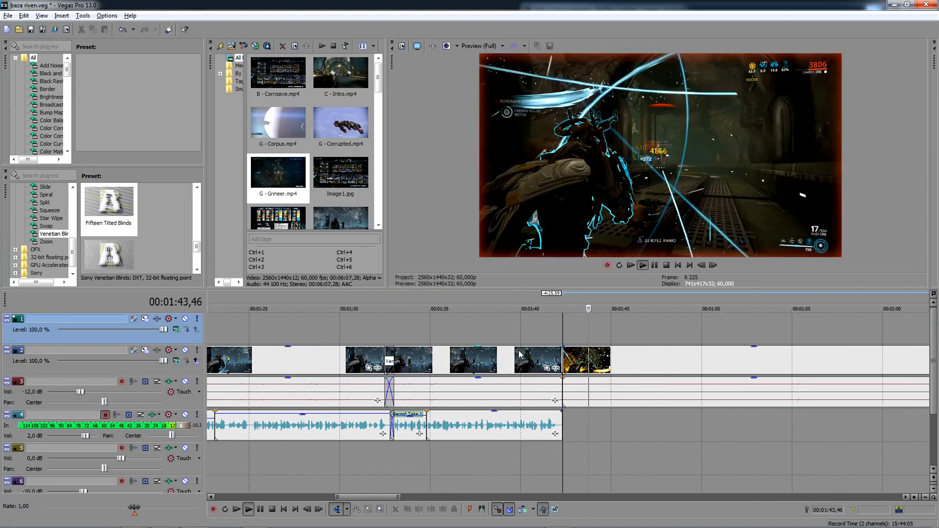
{"action": "key", "text": "space"}
- Overlap the G - Grineer clip with the preceding test clip by 30 frames and apply the Fifteen Tilted Blinds transition
{"action": "scroll", "coordinate": [607, 360], "scroll_direction": "up", "scroll_amount": 3}
{"action": "left_click", "coordinate": [624, 362]}
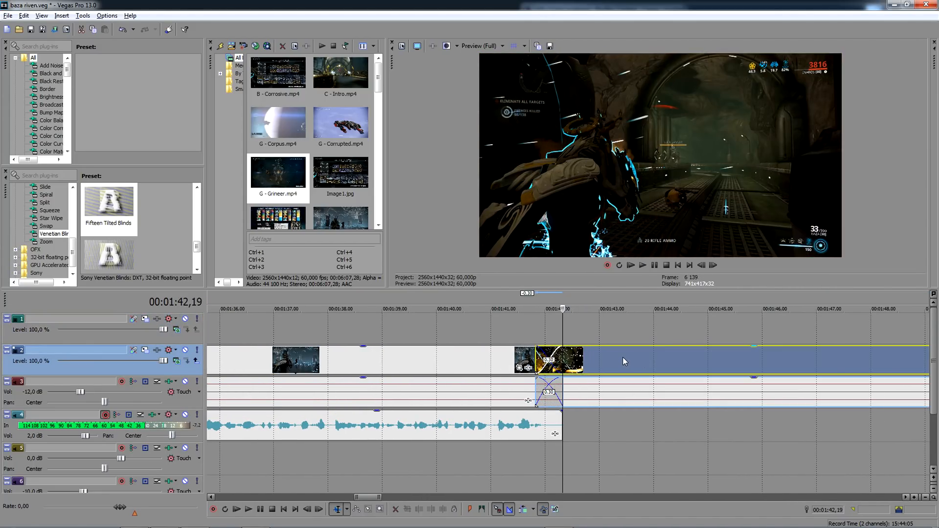
{"action": "scroll", "coordinate": [623, 362], "scroll_direction": "down", "scroll_amount": 3}
{"action": "left_click_drag", "start_coordinate": [110, 208], "coordinate": [558, 361]}
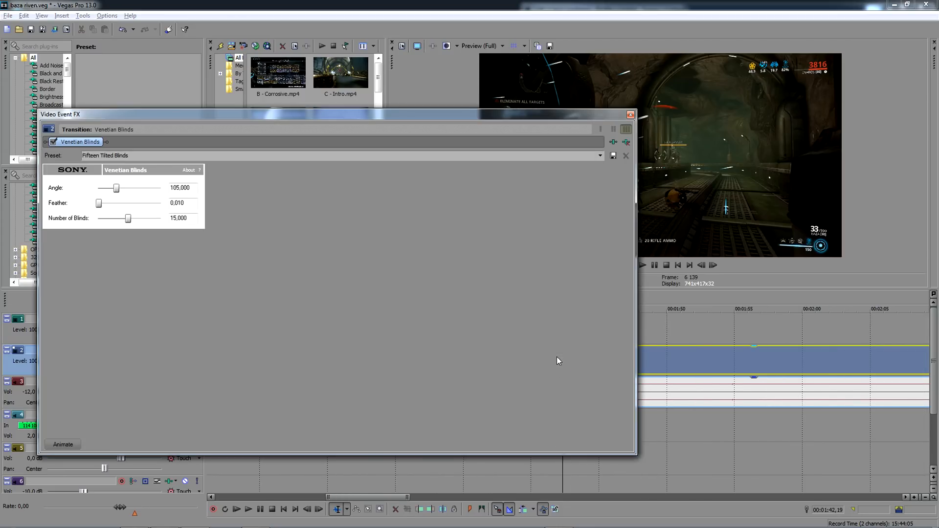
{"action": "left_click", "coordinate": [631, 114]}
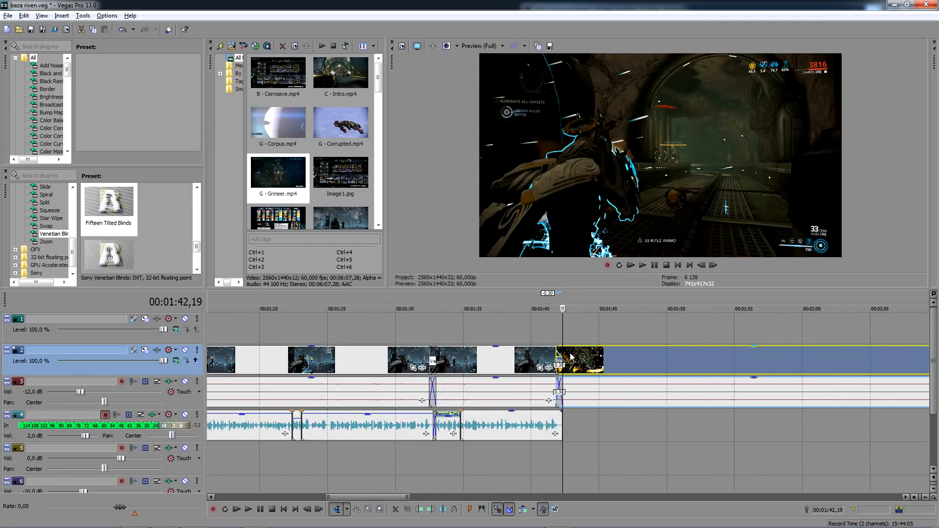
- Record a voice-over take on track 4 starting at 00:01:42,19 and keep the recording
{"action": "left_click", "coordinate": [561, 329]}
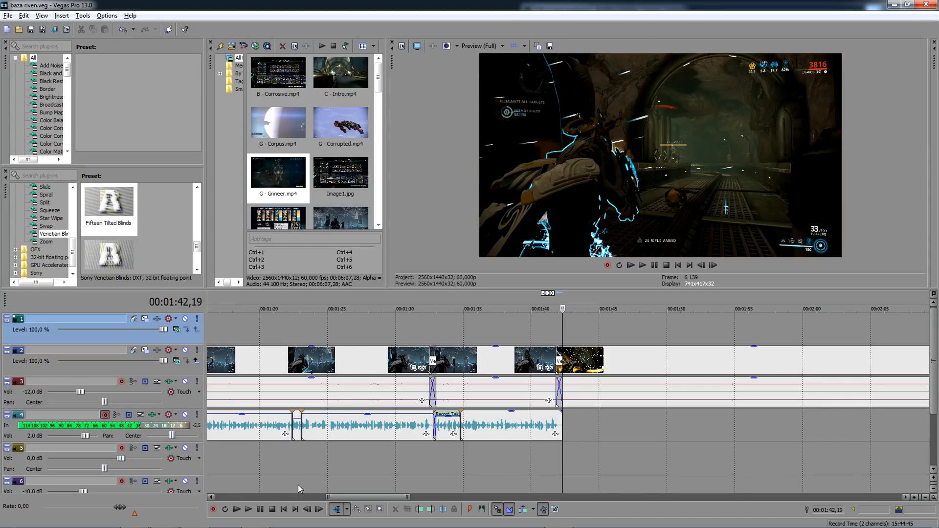
{"action": "left_click", "coordinate": [212, 512]}
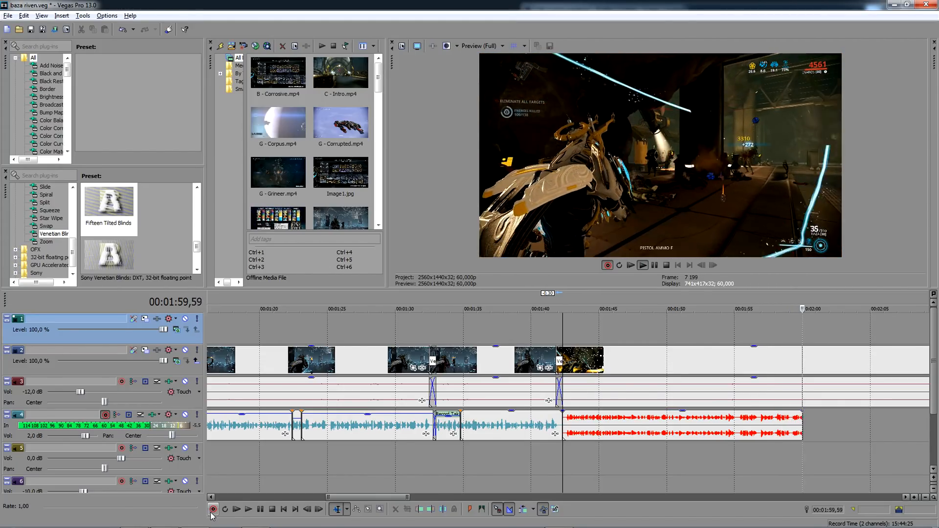
{"action": "left_click", "coordinate": [213, 510]}
{"action": "key", "text": "Return"}
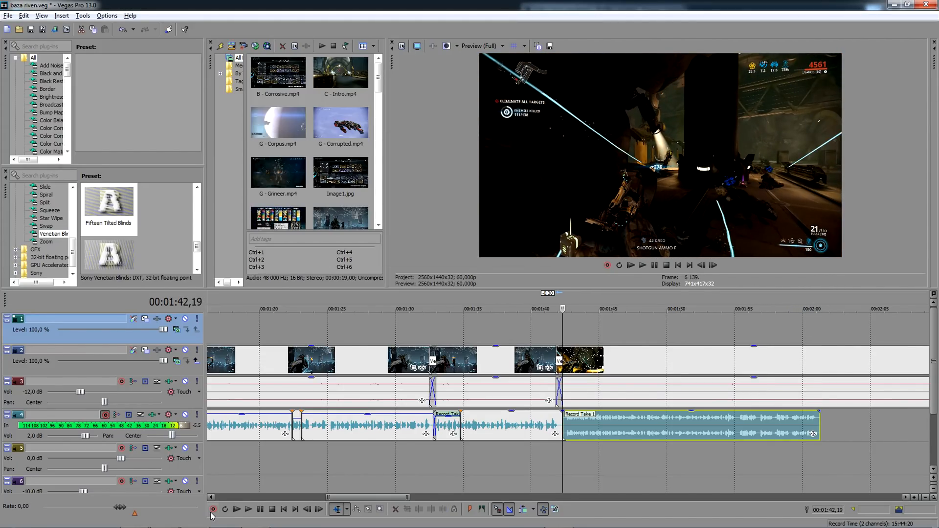
- Shift the new take slightly earlier to overlap the preceding voice-over and convert its stereo channels to a single waveform
{"action": "scroll", "coordinate": [637, 425], "scroll_direction": "up", "scroll_amount": 4}
{"action": "left_click_drag", "start_coordinate": [637, 426], "coordinate": [623, 422]}
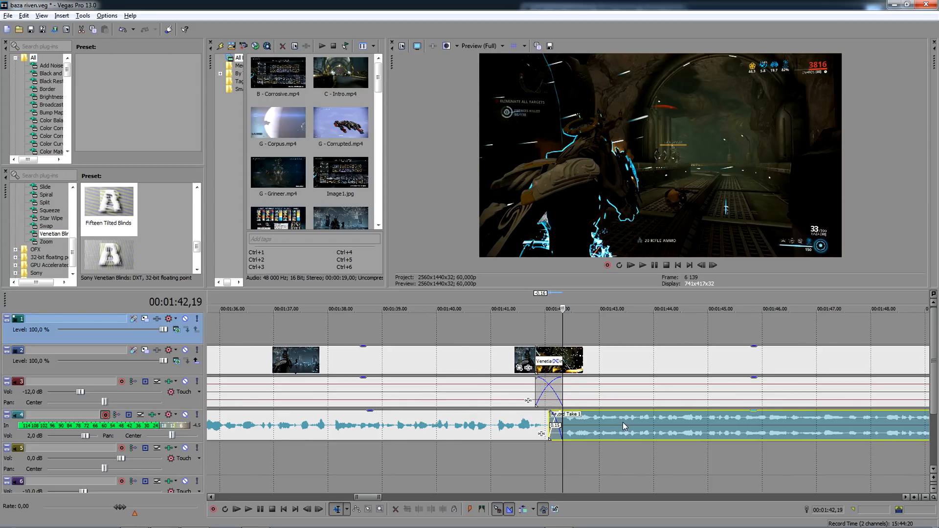
{"action": "right_click", "coordinate": [623, 421]}
{"action": "mouse_move", "coordinate": [665, 366]}
{"action": "left_click", "coordinate": [772, 379]}
- Lower the new take's volume slightly and split it at 00:01:54,03
{"action": "scroll", "coordinate": [713, 425], "scroll_direction": "down", "scroll_amount": 3}
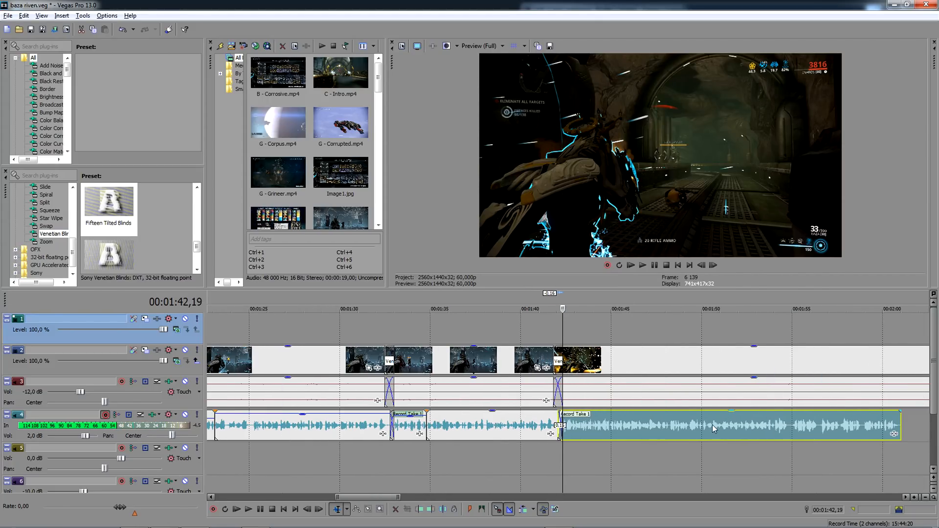
{"action": "scroll", "coordinate": [705, 424], "scroll_direction": "down", "scroll_amount": 2}
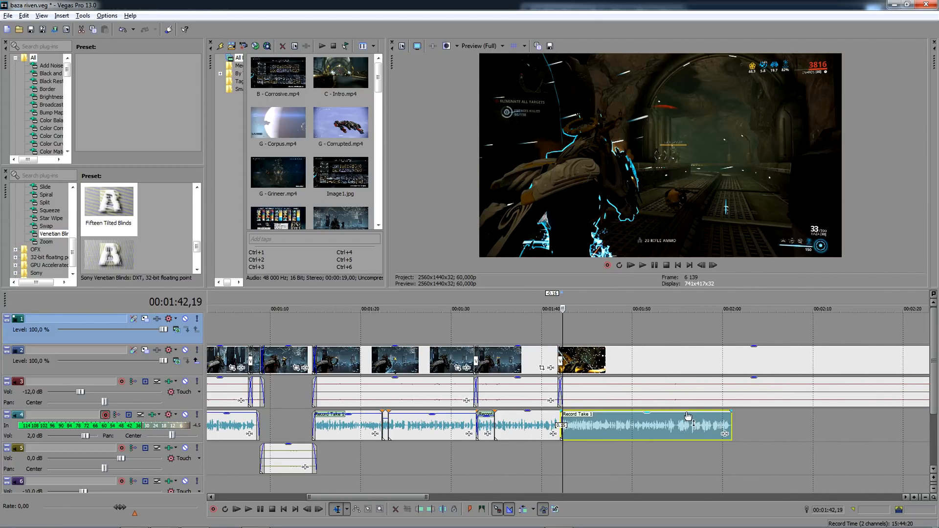
{"action": "left_click", "coordinate": [669, 424]}
{"action": "scroll", "coordinate": [670, 423], "scroll_direction": "up", "scroll_amount": 5}
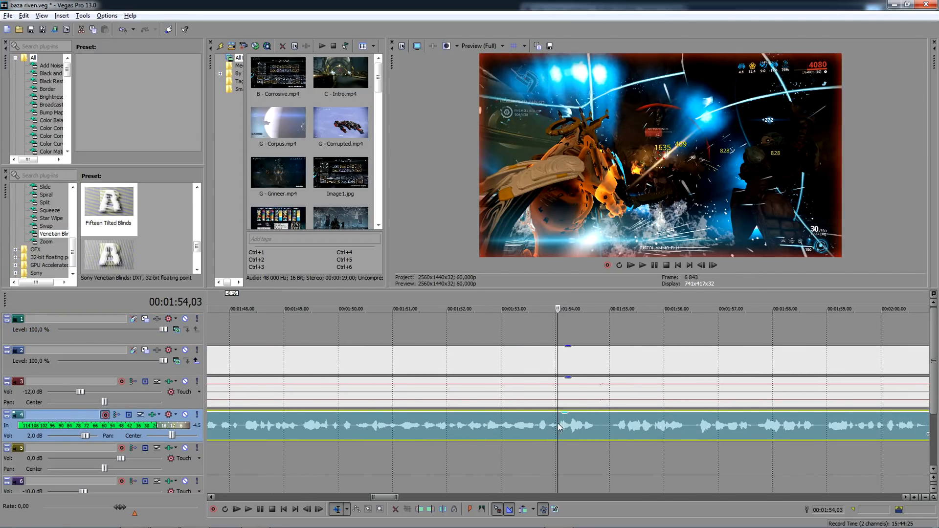
{"action": "key", "text": "s"}
- Split the take again at 00:02:00,16 and lower the volume of the section between the two splits
{"action": "scroll", "coordinate": [657, 423], "scroll_direction": "down", "scroll_amount": 3}
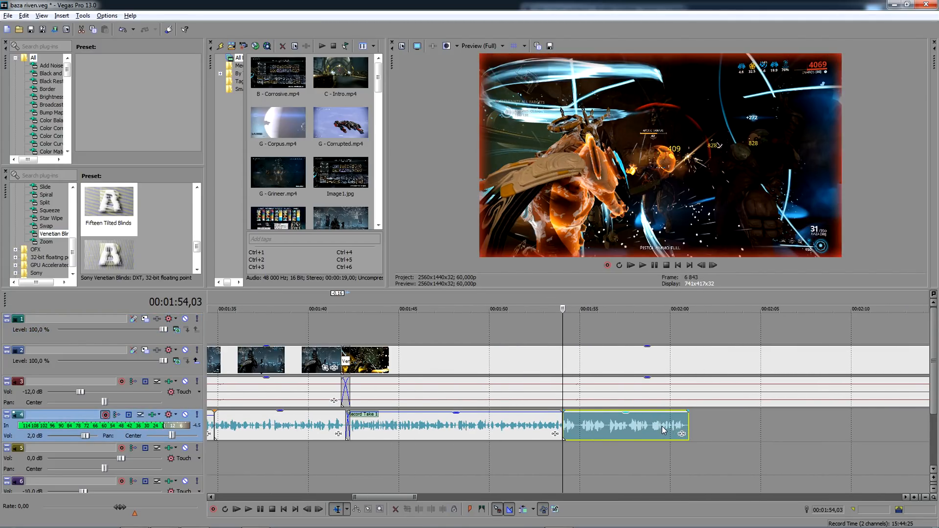
{"action": "left_click", "coordinate": [662, 427]}
{"action": "scroll", "coordinate": [662, 426], "scroll_direction": "up", "scroll_amount": 6}
{"action": "left_click", "coordinate": [664, 427]}
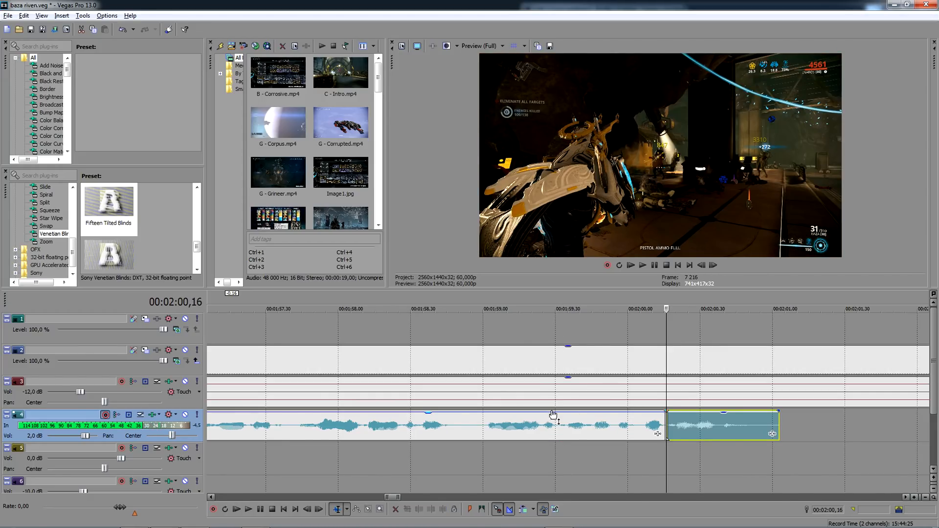
{"action": "key", "text": "s"}
{"action": "scroll", "coordinate": [387, 318], "scroll_direction": "down", "scroll_amount": 4}
{"action": "scroll", "coordinate": [392, 330], "scroll_direction": "down", "scroll_amount": 3}
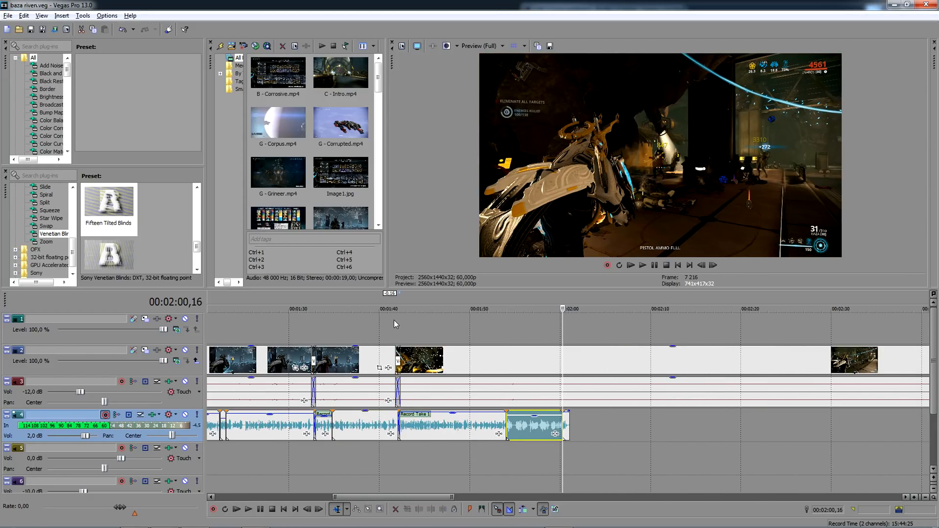
- Play back the edited voice-over and gameplay from 00:01:41,49
{"action": "left_click", "coordinate": [394, 320]}
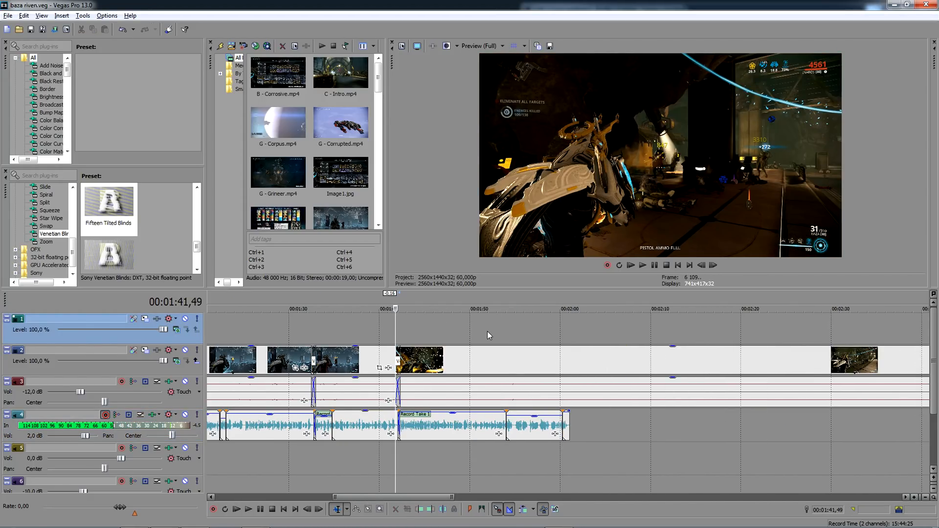
{"action": "key", "text": "space"}
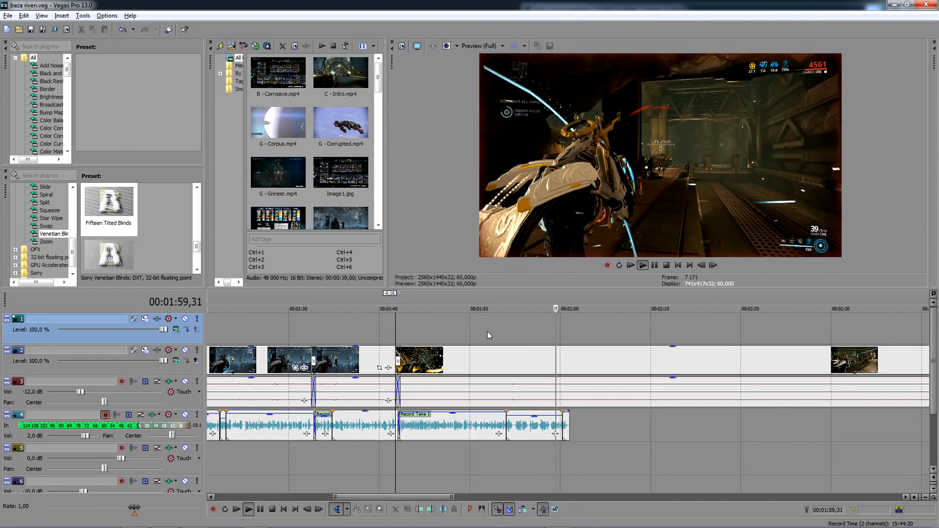
- Record a voice-over take on track 4 starting at 00:02:01,03 and keep the recording
{"action": "left_click", "coordinate": [568, 327]}
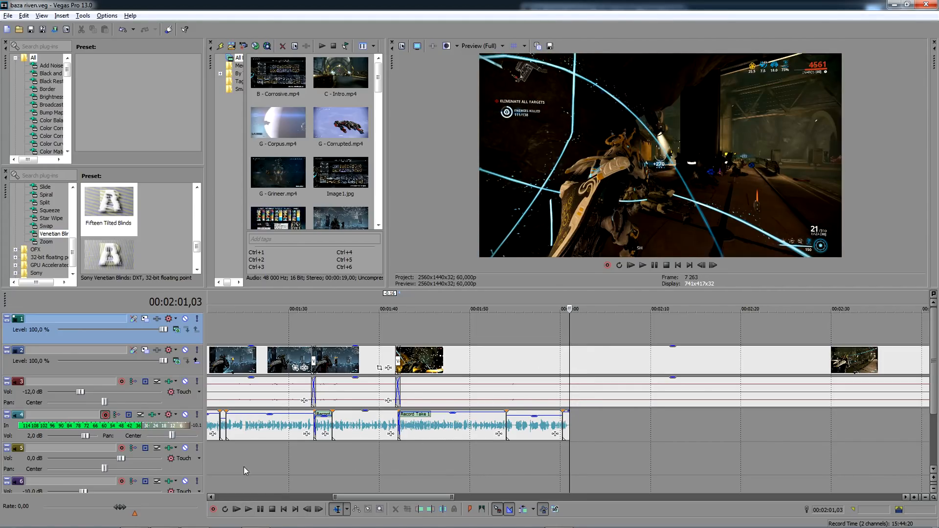
{"action": "left_click", "coordinate": [214, 510]}
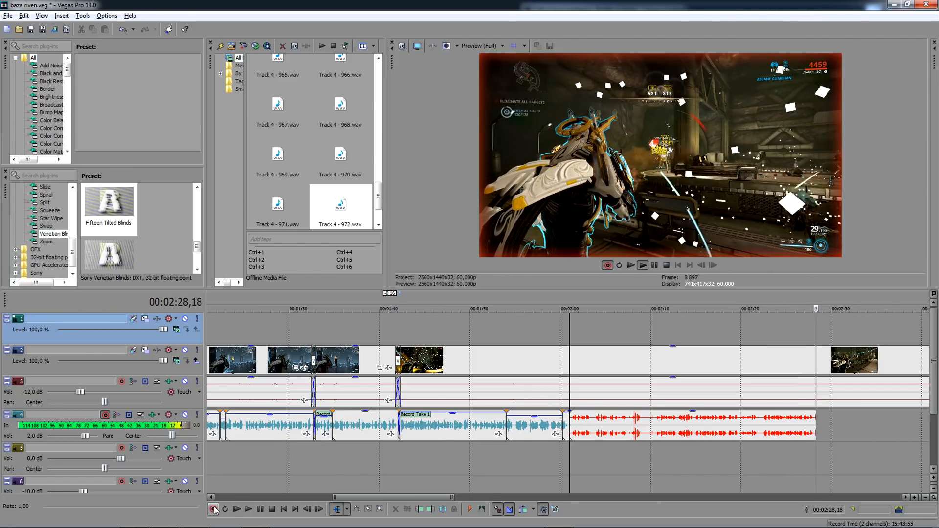
{"action": "left_click", "coordinate": [214, 510]}
{"action": "key", "text": "Return"}
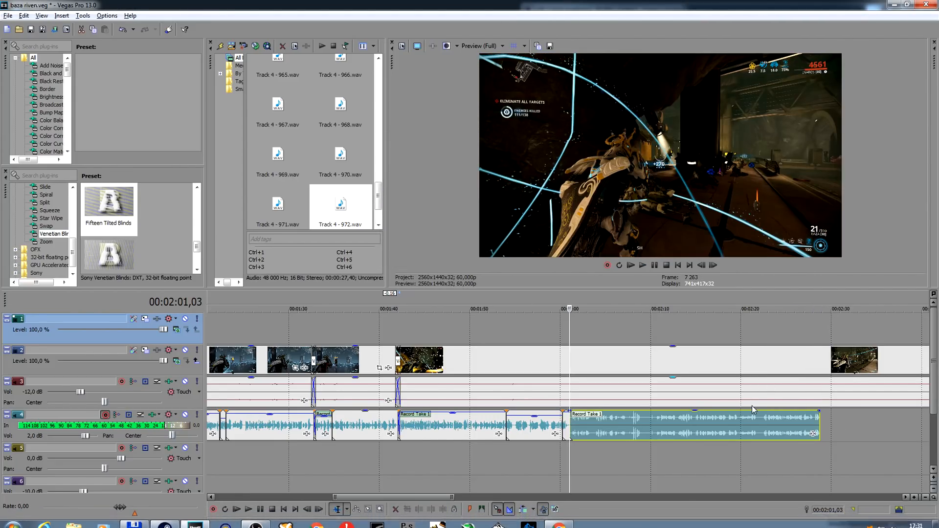
- Split the new take near its end, audition its opening and delete the whole take from track 4
{"action": "left_click", "coordinate": [762, 421]}
{"action": "scroll", "coordinate": [762, 424], "scroll_direction": "up", "scroll_amount": 5}
{"action": "scroll", "coordinate": [515, 428], "scroll_direction": "down", "scroll_amount": 4}
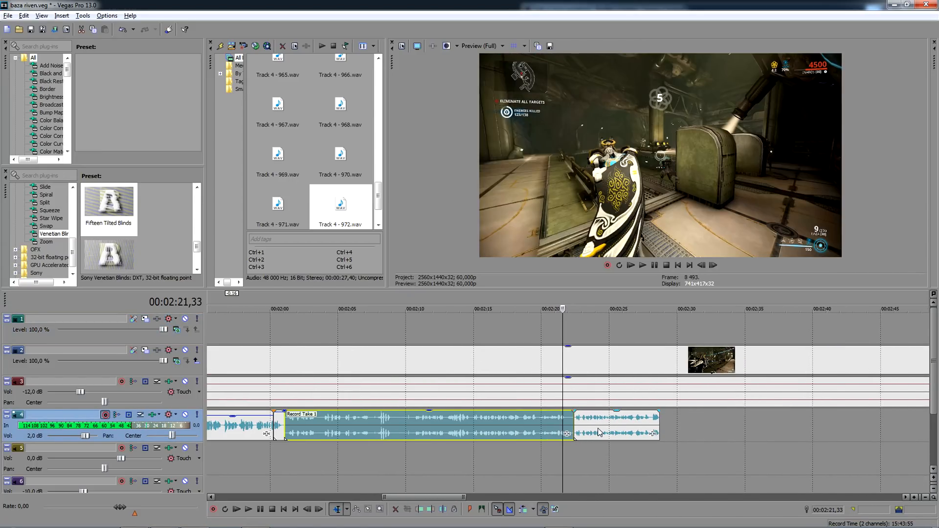
{"action": "left_click_drag", "start_coordinate": [594, 429], "coordinate": [304, 430]}
{"action": "left_click", "coordinate": [290, 424]}
{"action": "scroll", "coordinate": [289, 424], "scroll_direction": "up", "scroll_amount": 5}
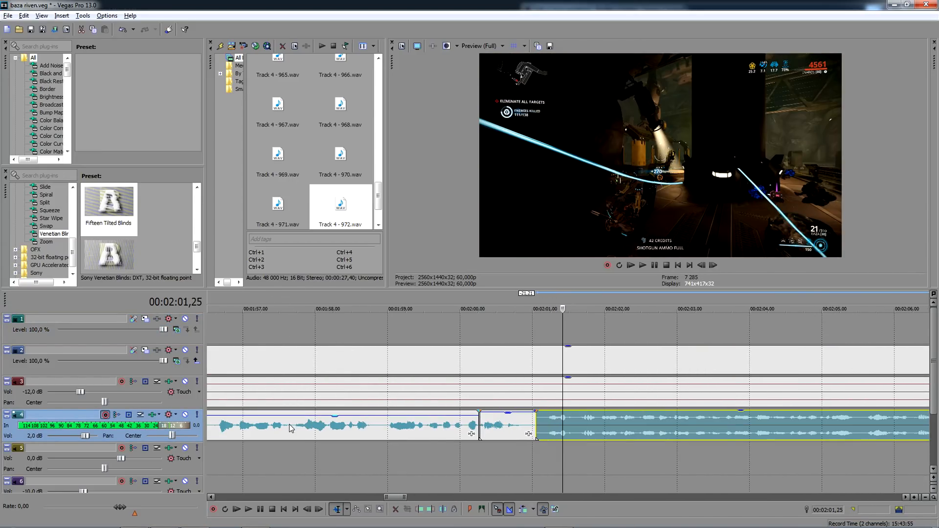
{"action": "key", "text": "space"}
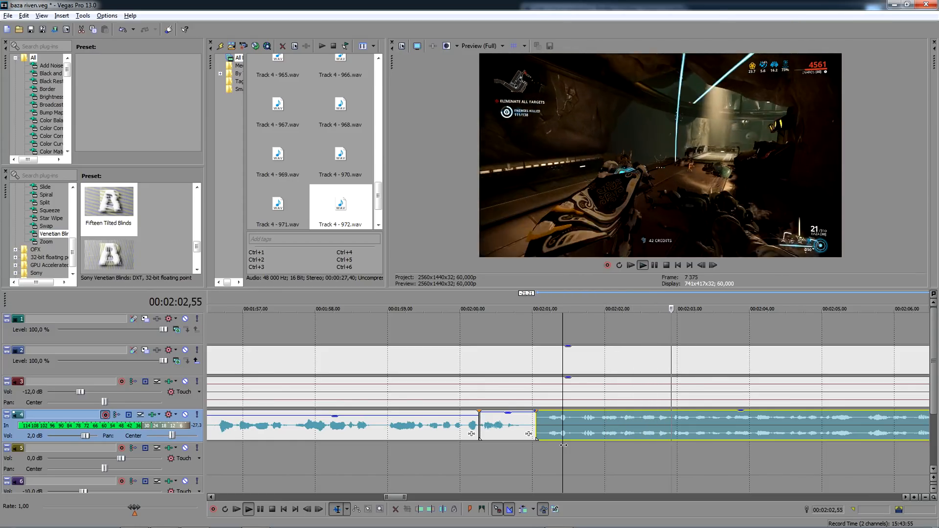
{"action": "key", "text": "space"}
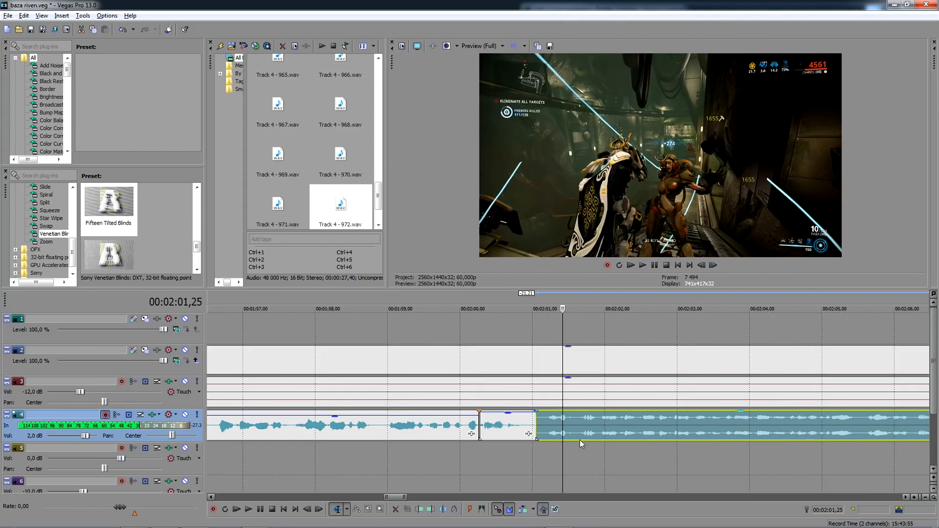
{"action": "left_click", "coordinate": [582, 433]}
{"action": "key", "text": "Delete"}
- Record a replacement voice-over take on track 4 from the end of the preceding section at 00:02:01,03 and keep it
{"action": "left_click", "coordinate": [538, 451]}
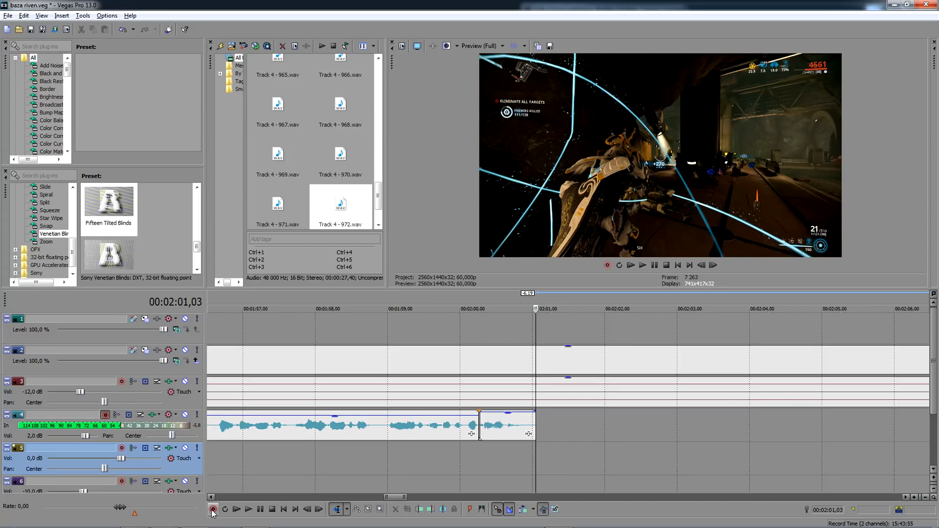
{"action": "left_click", "coordinate": [213, 510]}
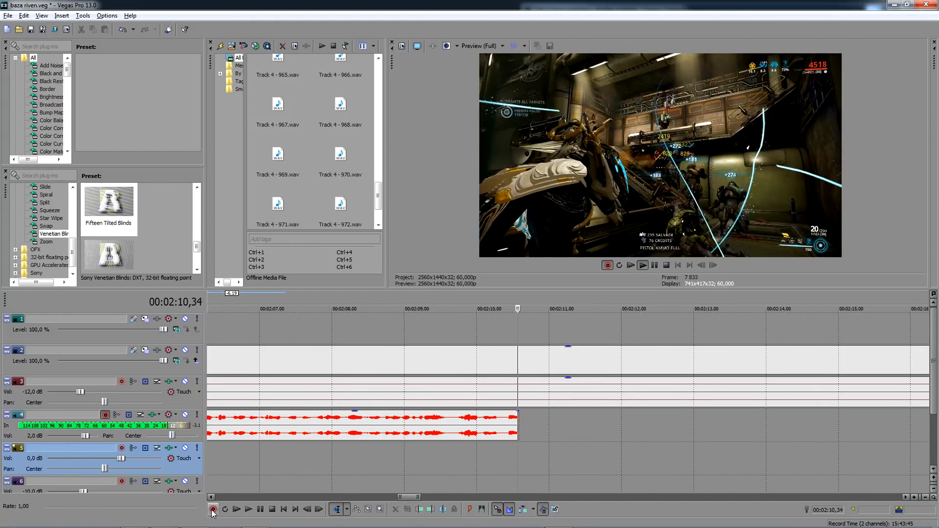
{"action": "left_click", "coordinate": [213, 510]}
{"action": "key", "text": "Return"}
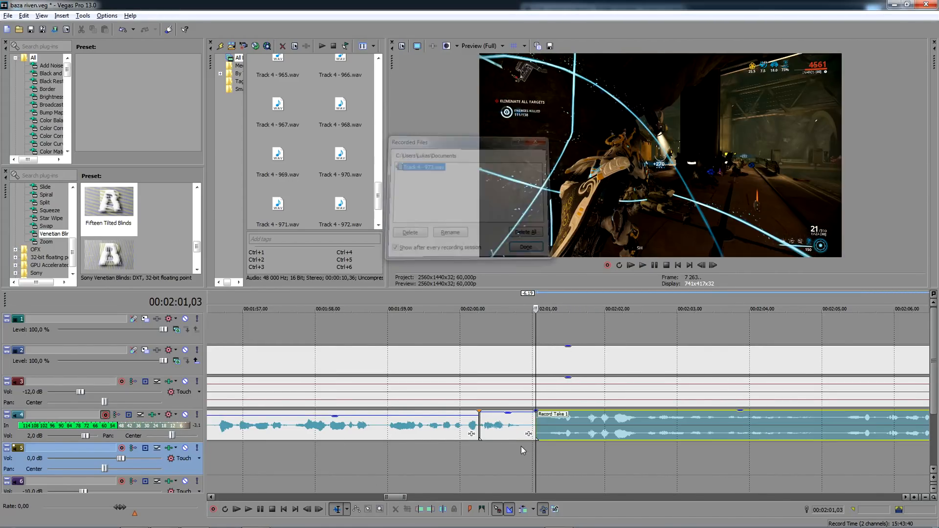
- Audition the replacement take, split it just after 00:02:05 and delete the part before the cut
{"action": "scroll", "coordinate": [806, 400], "scroll_direction": "down", "scroll_amount": 3}
{"action": "left_click", "coordinate": [679, 421]}
{"action": "scroll", "coordinate": [679, 420], "scroll_direction": "up", "scroll_amount": 2}
{"action": "key", "text": "space"}
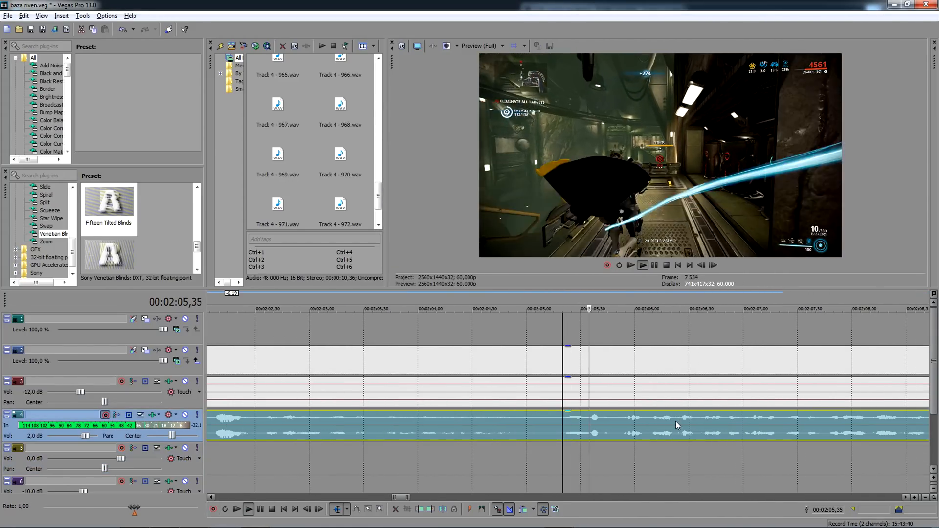
{"action": "left_click", "coordinate": [546, 425]}
{"action": "key", "text": "s"}
{"action": "left_click", "coordinate": [498, 424]}
{"action": "scroll", "coordinate": [498, 424], "scroll_direction": "down", "scroll_amount": 2}
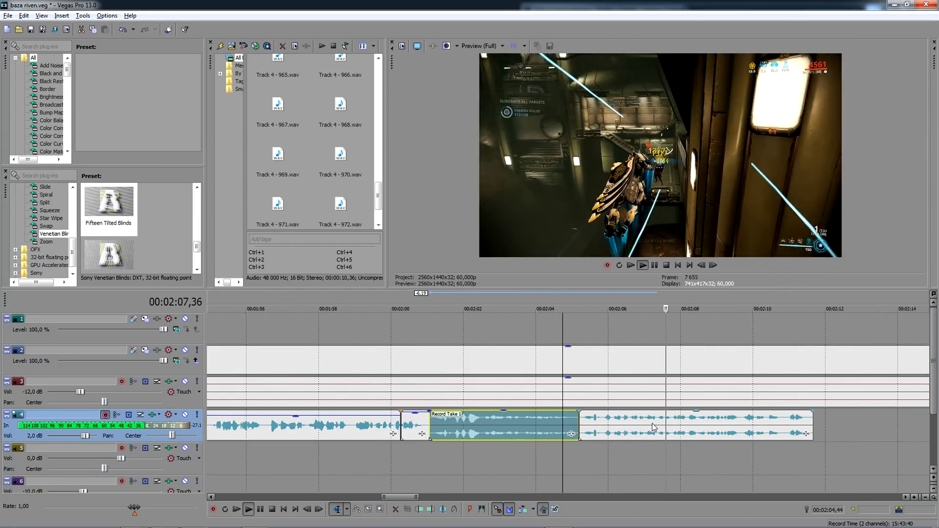
{"action": "key", "text": "Delete"}
- Convert the remaining section's stereo channels to a single waveform and move it earlier to slightly overlap the preceding voice-over
{"action": "right_click", "coordinate": [658, 429]}
{"action": "mouse_move", "coordinate": [714, 374]}
{"action": "left_click", "coordinate": [814, 387]}
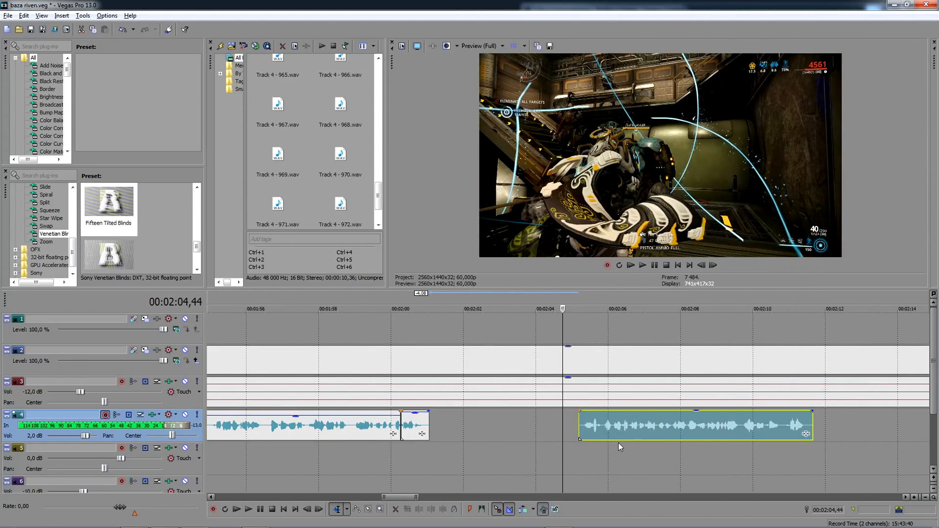
{"action": "left_click", "coordinate": [619, 444]}
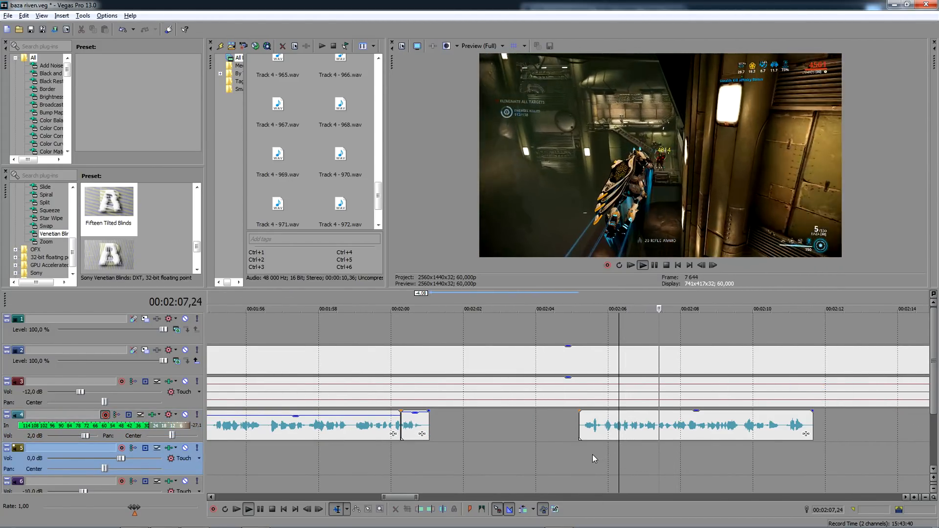
{"action": "left_click", "coordinate": [572, 453]}
{"action": "key", "text": "space"}
{"action": "left_click", "coordinate": [578, 451]}
{"action": "left_click_drag", "start_coordinate": [651, 425], "coordinate": [496, 430]}
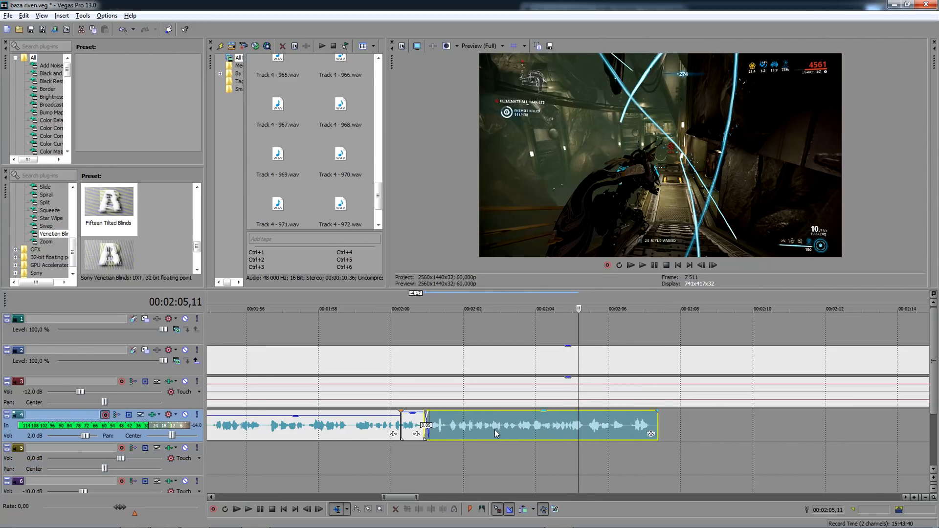
- Play back the moved voice-over section, split it at 00:02:06,34 and fade out its tail
{"action": "left_click", "coordinate": [432, 459]}
{"action": "key", "text": "space"}
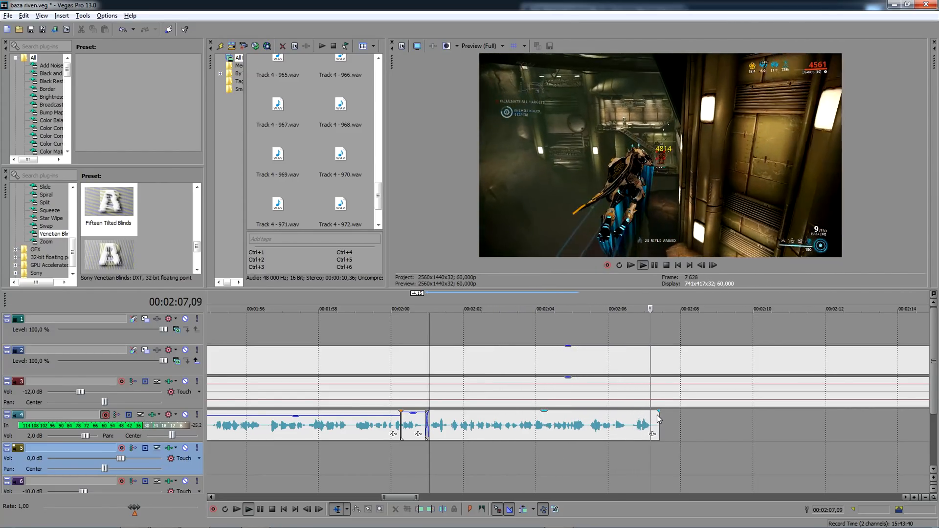
{"action": "left_click", "coordinate": [631, 421]}
{"action": "key", "text": "space"}
{"action": "left_click", "coordinate": [629, 423]}
{"action": "key", "text": "s"}
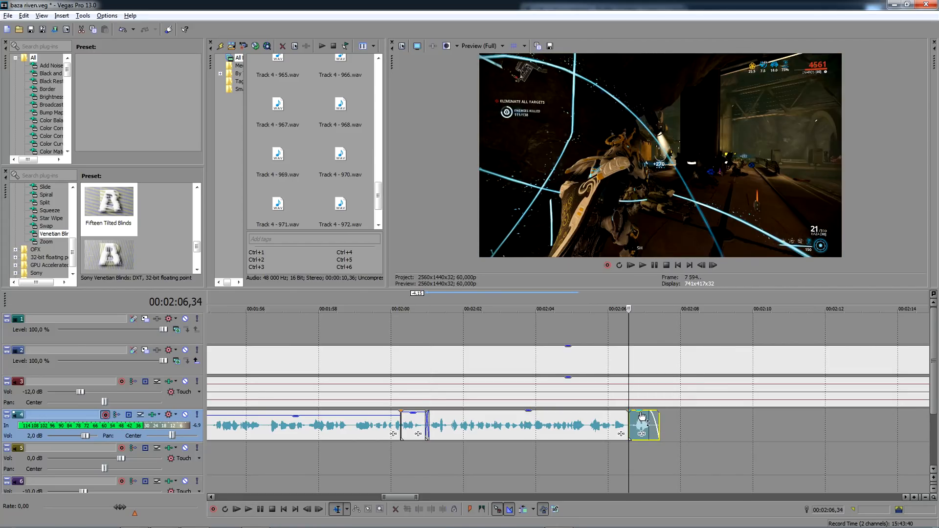
- Split the gameplay clip on track 2 at 00:02:09,02 and delete everything after the cut
{"action": "left_click", "coordinate": [719, 357]}
{"action": "key", "text": "s"}
{"action": "key", "text": "Delete"}
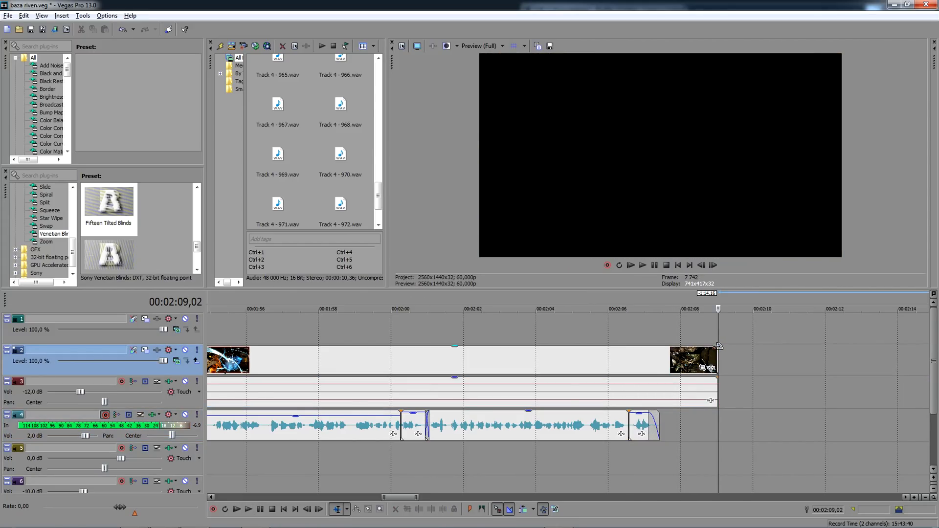
- Fade out the gameplay clip's video and audio from about 00:02:07,25 to the clip's end
{"action": "left_click_drag", "start_coordinate": [719, 346], "coordinate": [664, 380]}
{"action": "left_click", "coordinate": [661, 355]}
{"action": "left_click", "coordinate": [664, 354]}
{"action": "left_click", "coordinate": [661, 373]}
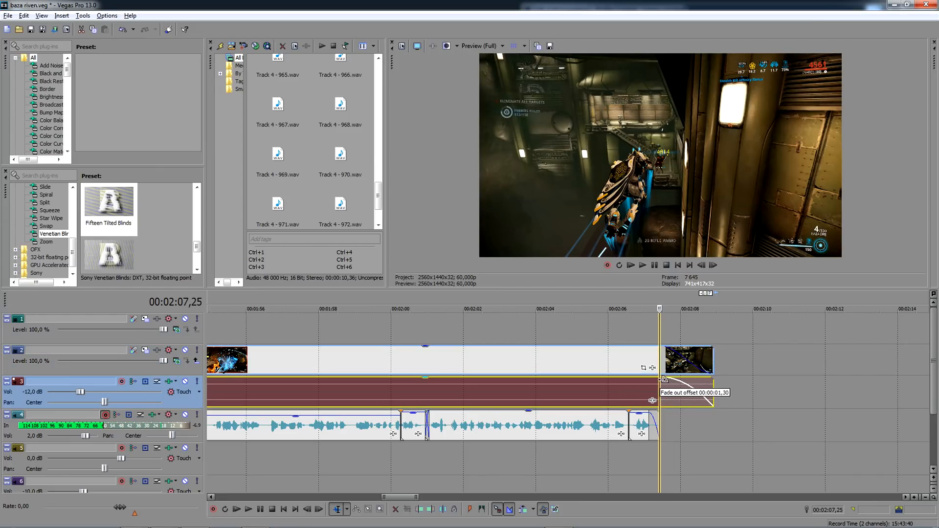
- Place the Warframe Sountrack music file on track 6 at 00:02:07,25 with a fade-in ending at the gameplay clip's end
{"action": "left_click", "coordinate": [331, 156]}
{"action": "scroll", "coordinate": [323, 156], "scroll_direction": "down", "scroll_amount": 3}
{"action": "left_click_drag", "start_coordinate": [334, 191], "coordinate": [708, 446]}
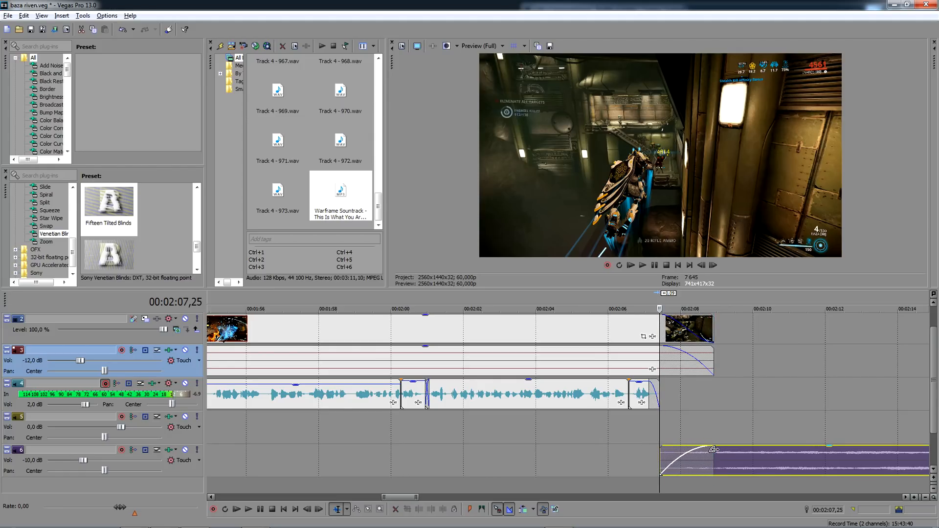
{"action": "scroll", "coordinate": [748, 433], "scroll_direction": "down", "scroll_amount": 3}
{"action": "scroll", "coordinate": [737, 425], "scroll_direction": "down", "scroll_amount": 1}
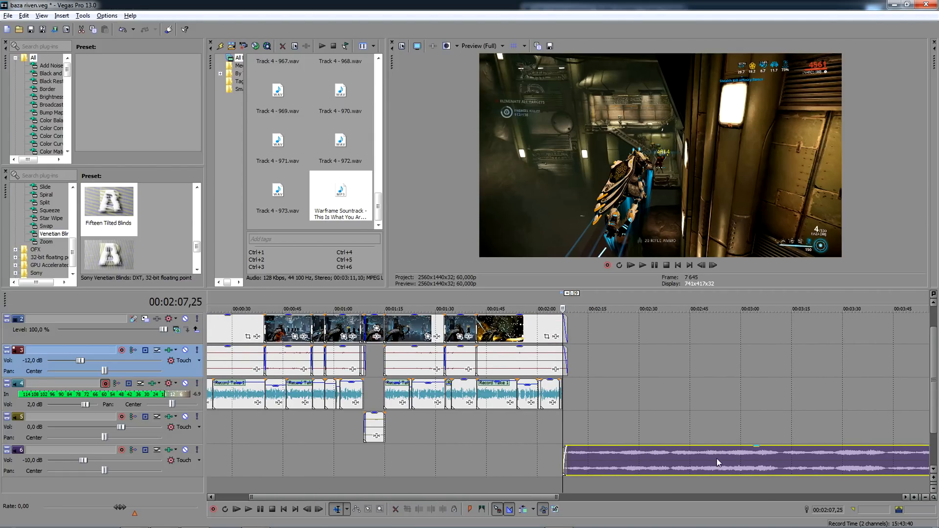
- Split the music on track 6 at 00:02:39,18 and delete the remainder
{"action": "left_click", "coordinate": [670, 455]}
{"action": "scroll", "coordinate": [670, 454], "scroll_direction": "up", "scroll_amount": 4}
{"action": "left_click", "coordinate": [568, 459]}
{"action": "key", "text": "s"}
{"action": "key", "text": "Delete"}
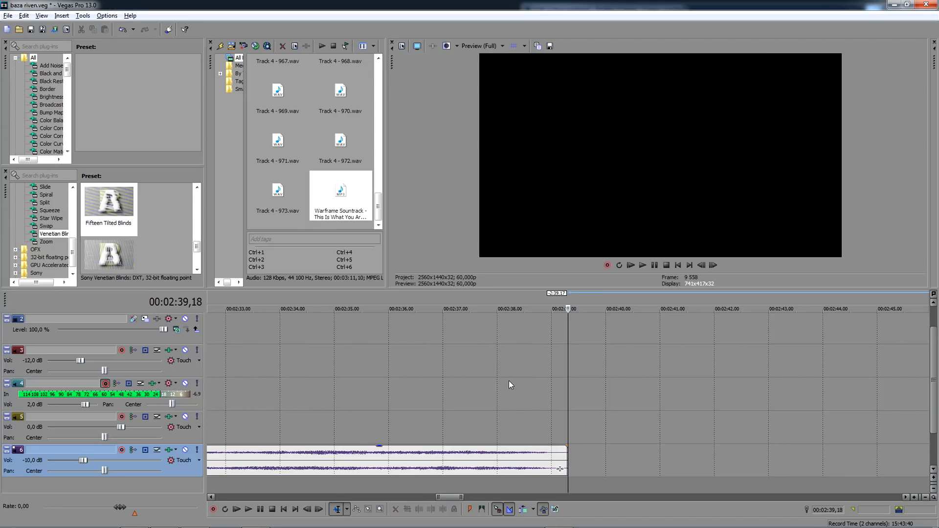
- Place Inaros Outro.mp4 directly after the gameplay clip on track 2 and trim the music to end with it
{"action": "scroll", "coordinate": [316, 176], "scroll_direction": "up", "scroll_amount": 5}
{"action": "left_click_drag", "start_coordinate": [288, 219], "coordinate": [329, 324]}
{"action": "scroll", "coordinate": [352, 325], "scroll_direction": "down", "scroll_amount": 3}
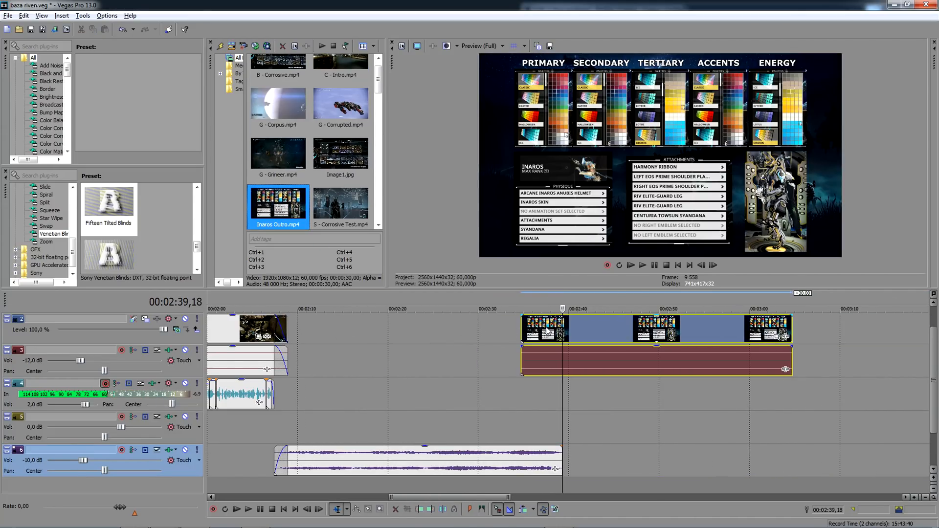
{"action": "left_click_drag", "start_coordinate": [548, 333], "coordinate": [314, 333]}
{"action": "left_click_drag", "start_coordinate": [562, 459], "coordinate": [559, 459]}
- Fade in the outro clip's video and audio from its start to 00:02:10,25
{"action": "left_click", "coordinate": [309, 326]}
{"action": "scroll", "coordinate": [309, 326], "scroll_direction": "up", "scroll_amount": 4}
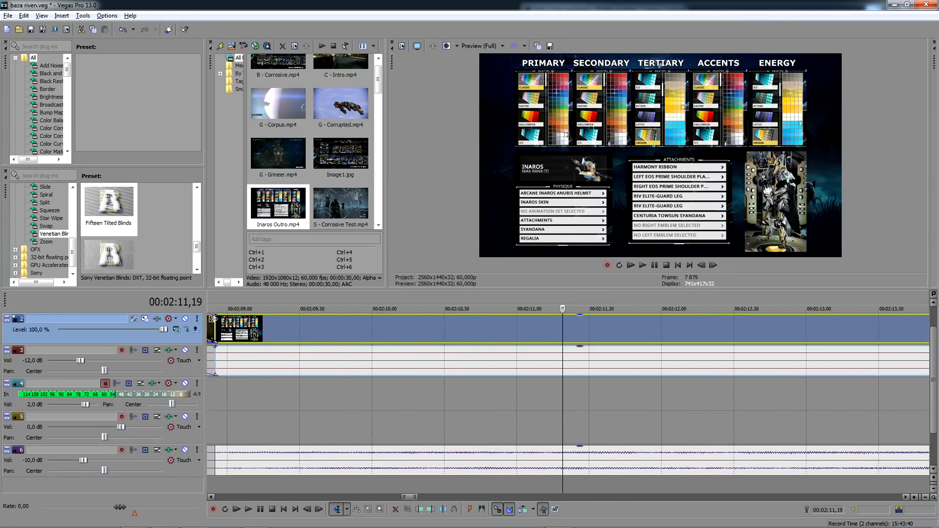
{"action": "mouse_move", "coordinate": [214, 315]}
{"action": "left_mouse_down"}
{"action": "mouse_move", "coordinate": [443, 324]}
{"action": "mouse_move", "coordinate": [433, 324]}
{"action": "left_mouse_up"}
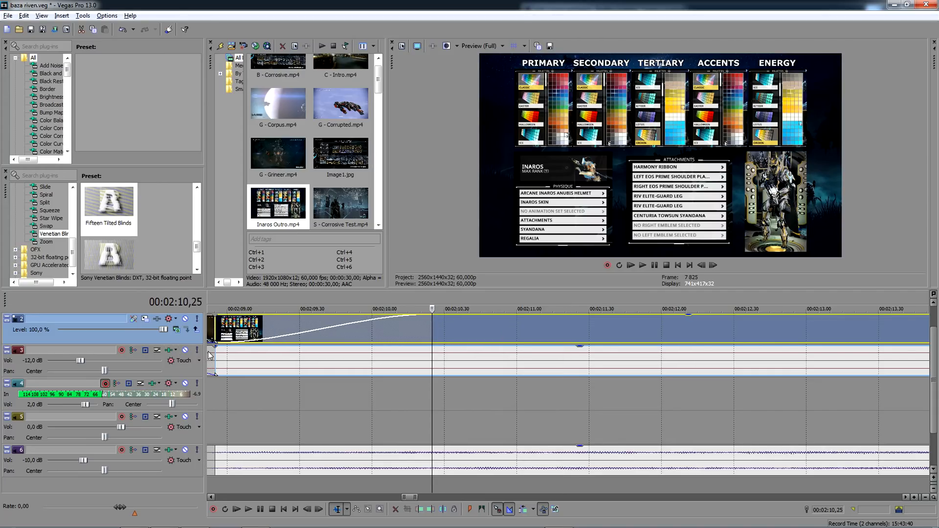
{"action": "left_click_drag", "start_coordinate": [219, 351], "coordinate": [436, 354]}
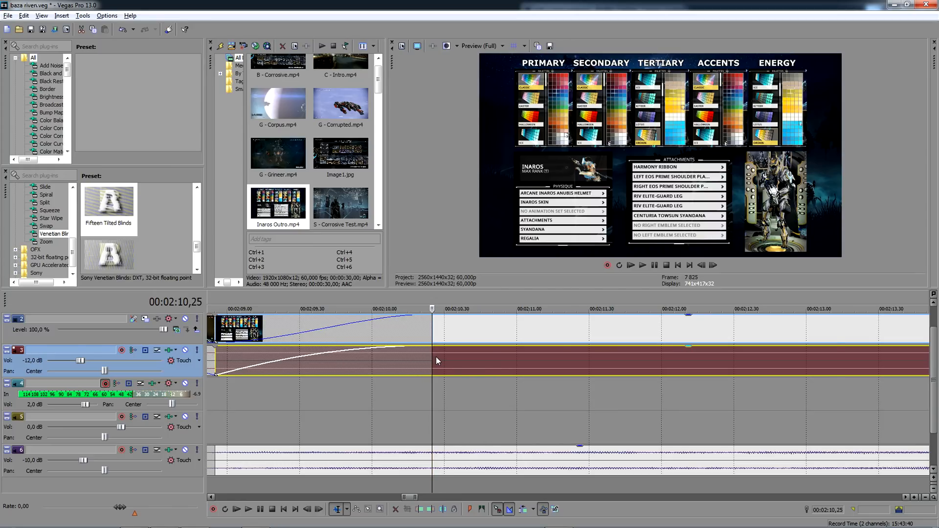
- Fade out the outro's video and audio and the music on track 6 from 00:02:37,25 to their ends
{"action": "scroll", "coordinate": [837, 386], "scroll_direction": "down", "scroll_amount": 5}
{"action": "scroll", "coordinate": [836, 387], "scroll_direction": "down", "scroll_amount": 1}
{"action": "left_click", "coordinate": [809, 326]}
{"action": "scroll", "coordinate": [809, 326], "scroll_direction": "up", "scroll_amount": 3}
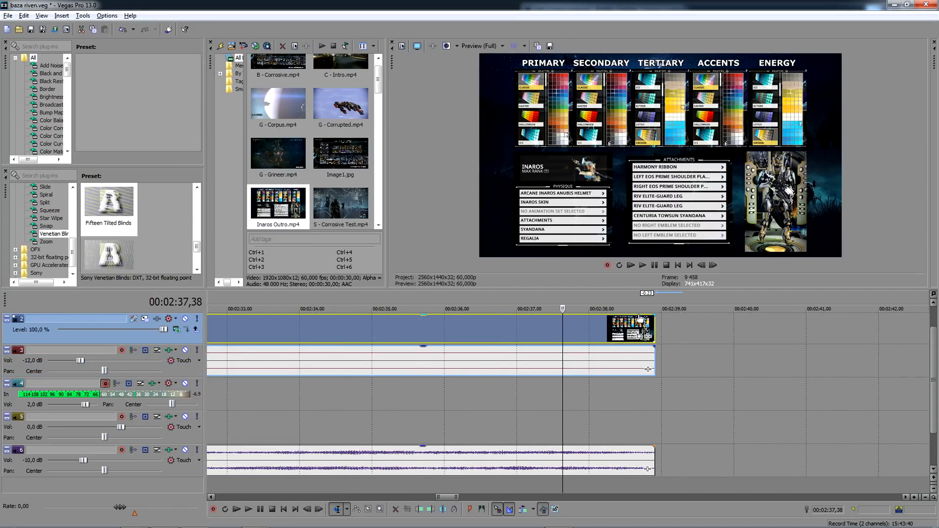
{"action": "left_click_drag", "start_coordinate": [656, 315], "coordinate": [548, 318]}
{"action": "left_click", "coordinate": [548, 317]}
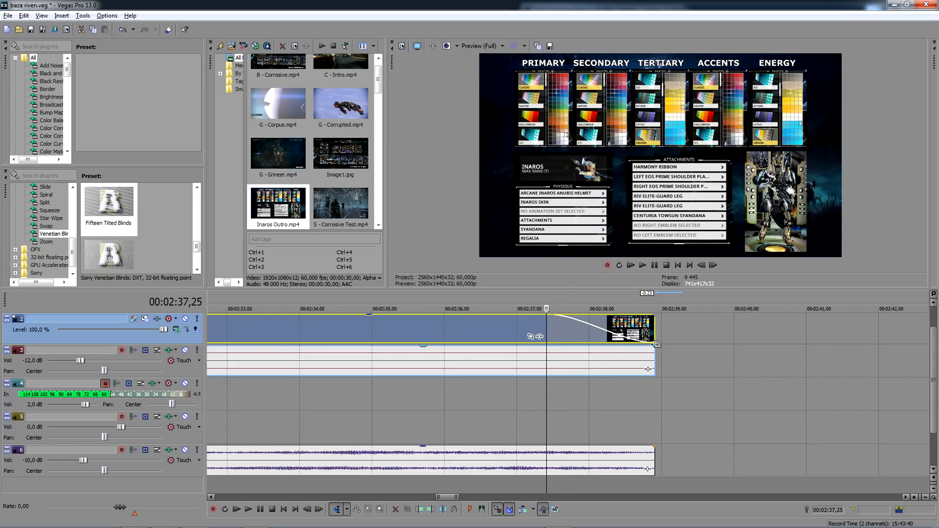
{"action": "left_click_drag", "start_coordinate": [656, 345], "coordinate": [549, 352]}
{"action": "left_click_drag", "start_coordinate": [657, 449], "coordinate": [547, 451]}
- Disarm track 4 for recording and save the project
{"action": "scroll", "coordinate": [547, 450], "scroll_direction": "down", "scroll_amount": 6}
{"action": "scroll", "coordinate": [133, 365], "scroll_direction": "down", "scroll_amount": 3}
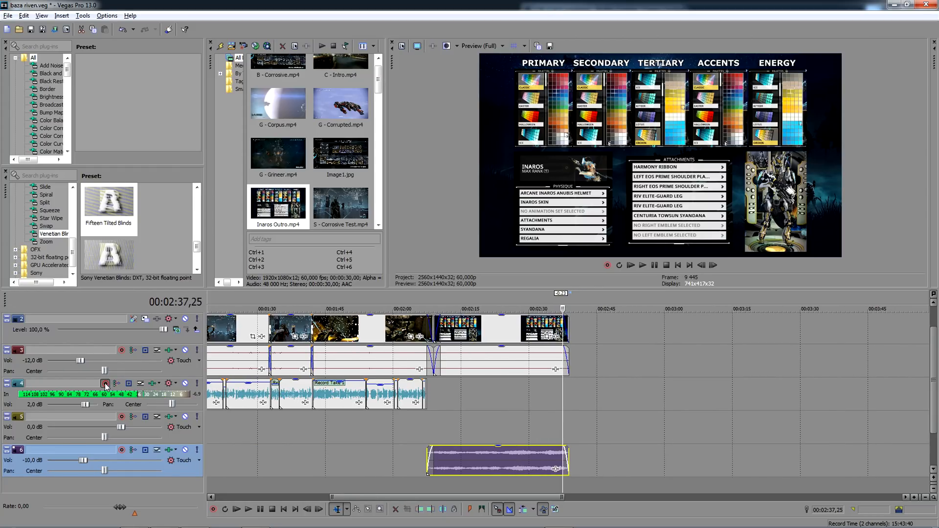
{"action": "left_click", "coordinate": [105, 383]}
{"action": "key", "text": "ctrl+s"}
- Play back the transition into the outro and its music from 00:02:06,34
{"action": "left_click", "coordinate": [422, 425]}
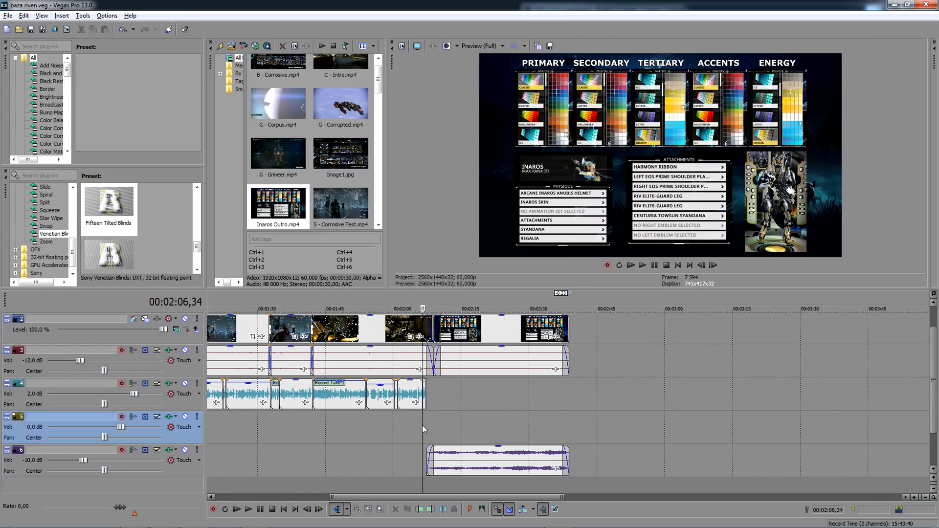
{"action": "key", "text": "space"}
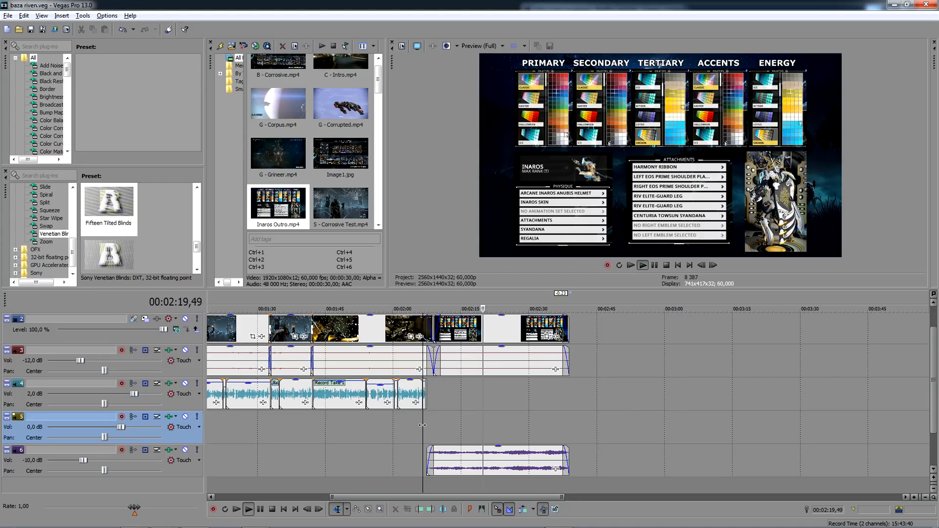
{"action": "key", "text": "space"}
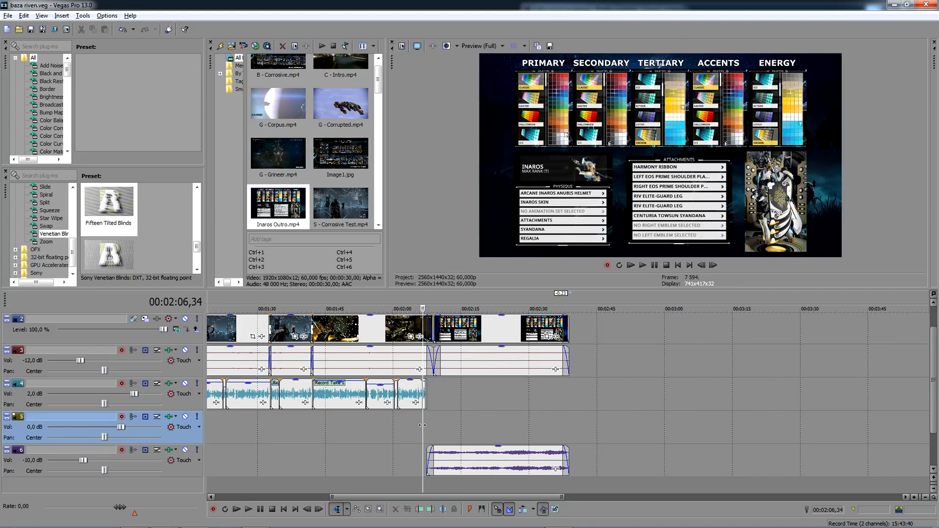
{"action": "scroll", "coordinate": [422, 425], "scroll_direction": "up", "scroll_amount": 3}
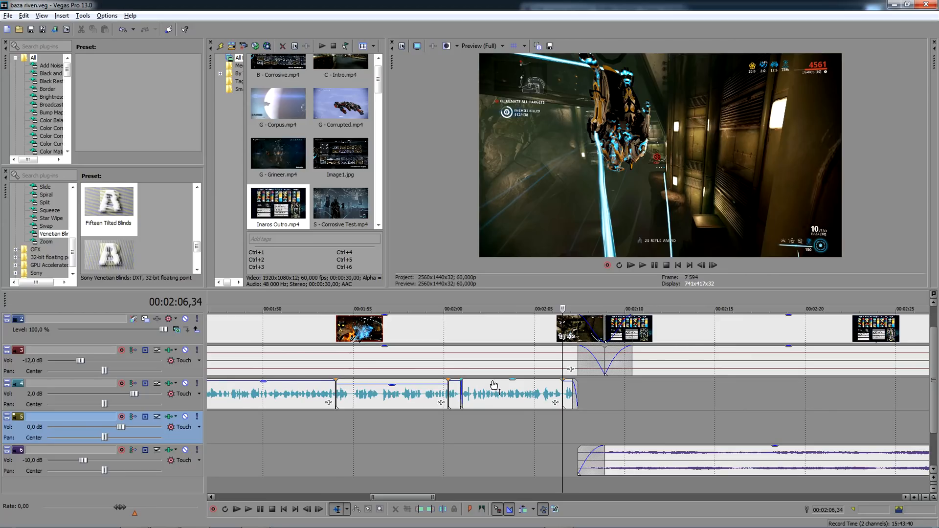
{"action": "left_click", "coordinate": [510, 384]}
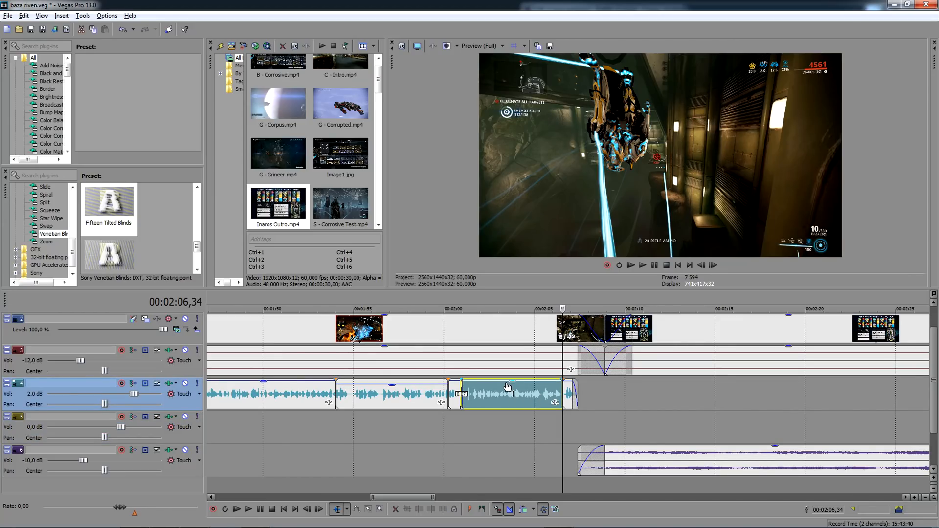
{"action": "left_click", "coordinate": [642, 395]}
{"action": "scroll", "coordinate": [641, 391], "scroll_direction": "down", "scroll_amount": 5}
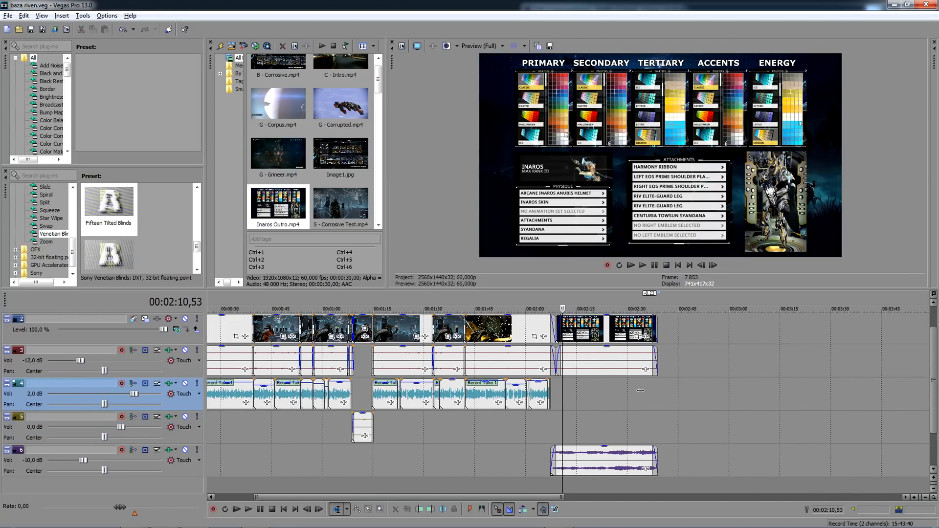
{"action": "scroll", "coordinate": [552, 399], "scroll_direction": "down", "scroll_amount": 2}
{"action": "left_click", "coordinate": [449, 384]}
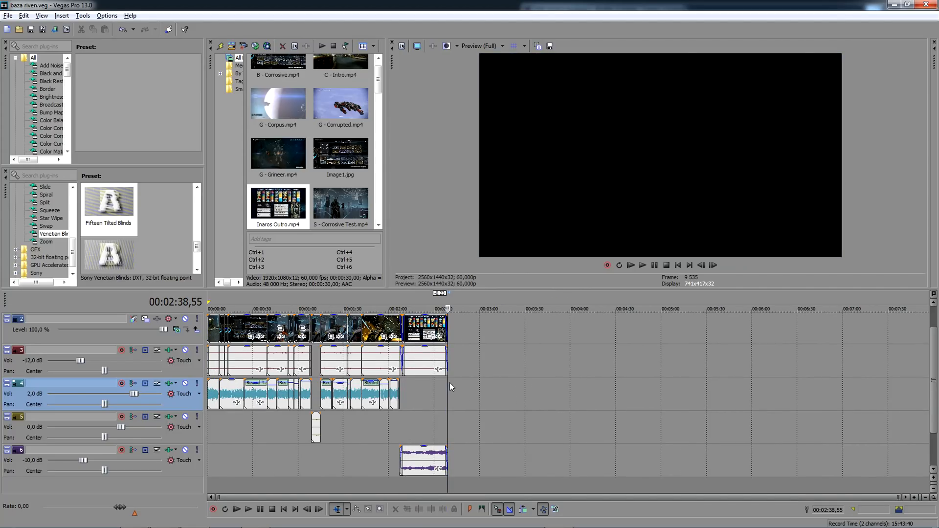
{"action": "scroll", "coordinate": [450, 383], "scroll_direction": "up", "scroll_amount": 3}
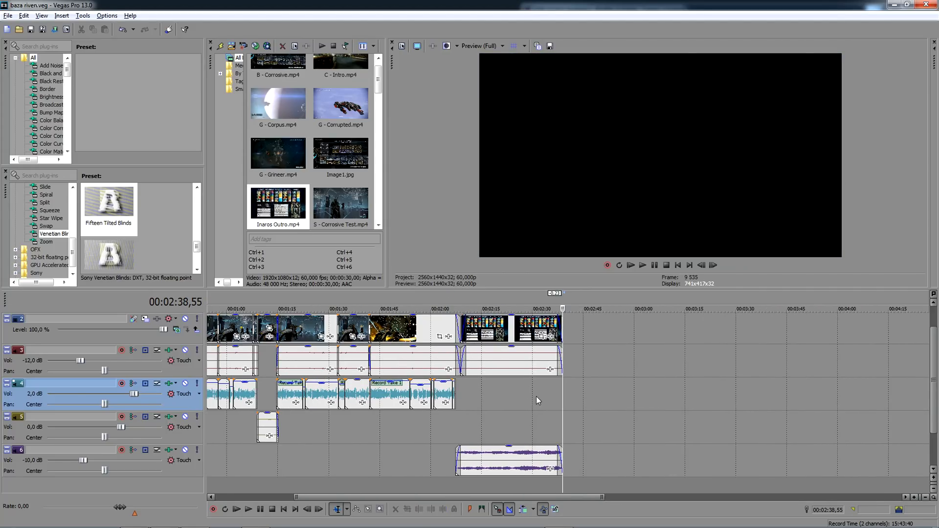